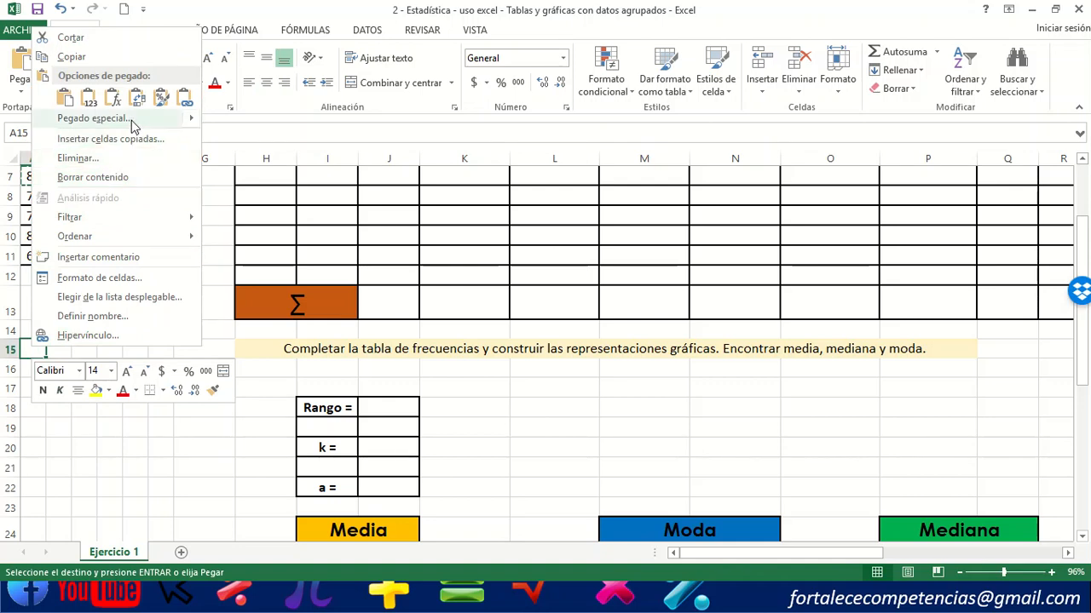
# Paste the copied first data row (A7:F7) transposed as a column starting at cell A15.
pyautogui.click(131, 120)
pyautogui.click(272, 217)
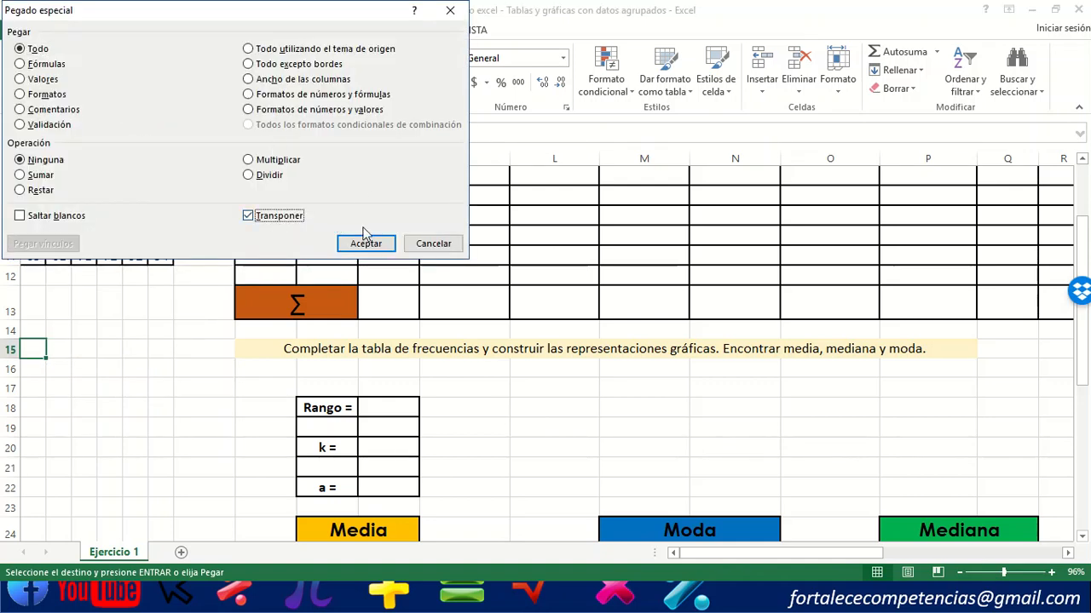
pyautogui.click(374, 246)
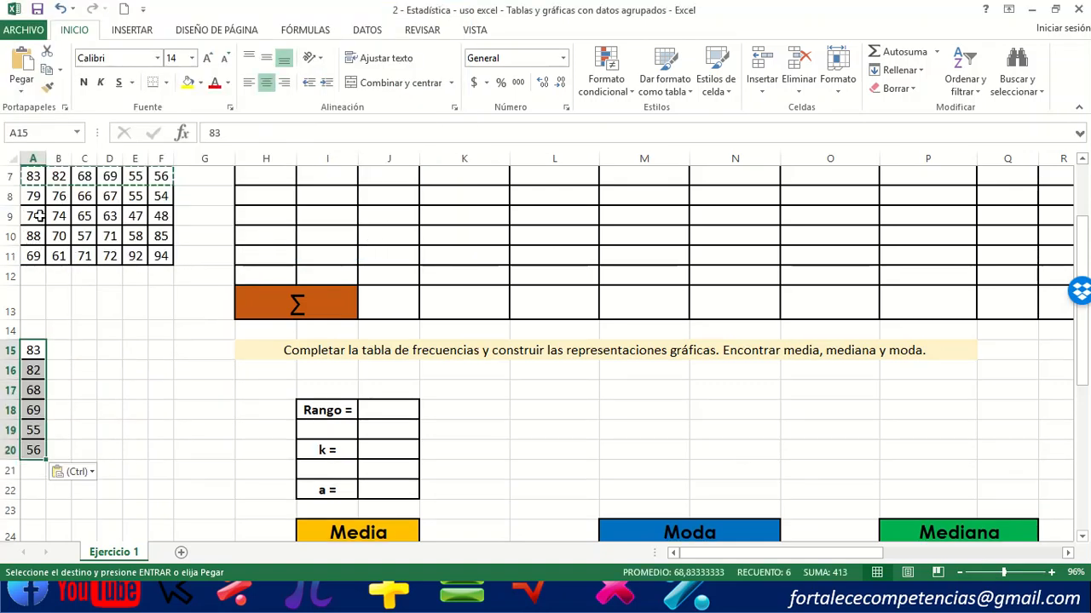
# Copy the second data row (A8:F8) and paste it transposed below the column, starting at A21.
pyautogui.moveTo(33, 196); pyautogui.dragTo(169, 197)
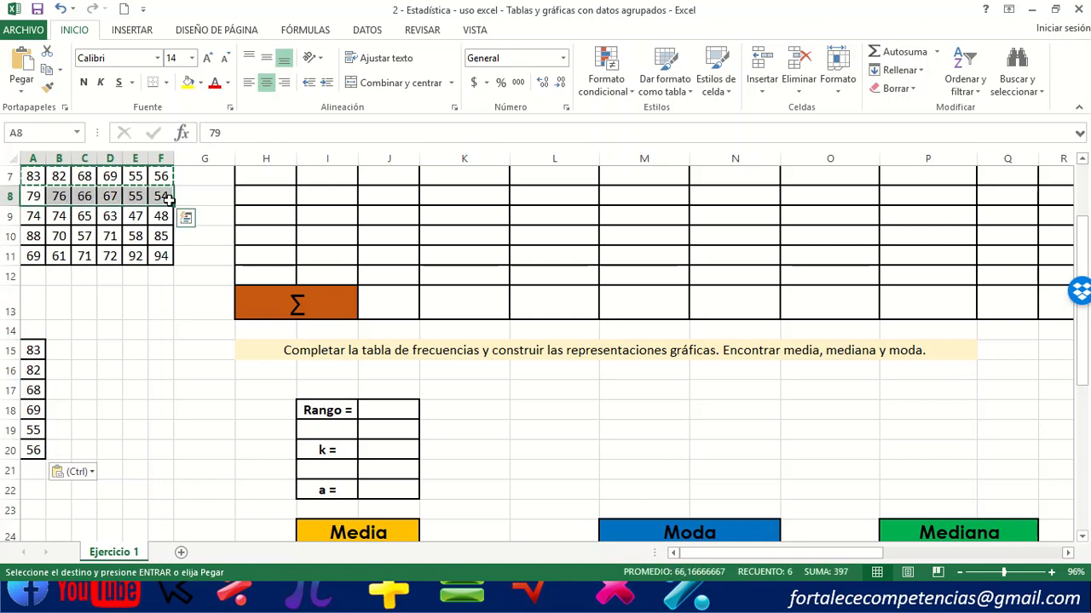
pyautogui.scroll(-1, 94, 256)
pyautogui.click(34, 409)
pyautogui.rightClick(34, 409)
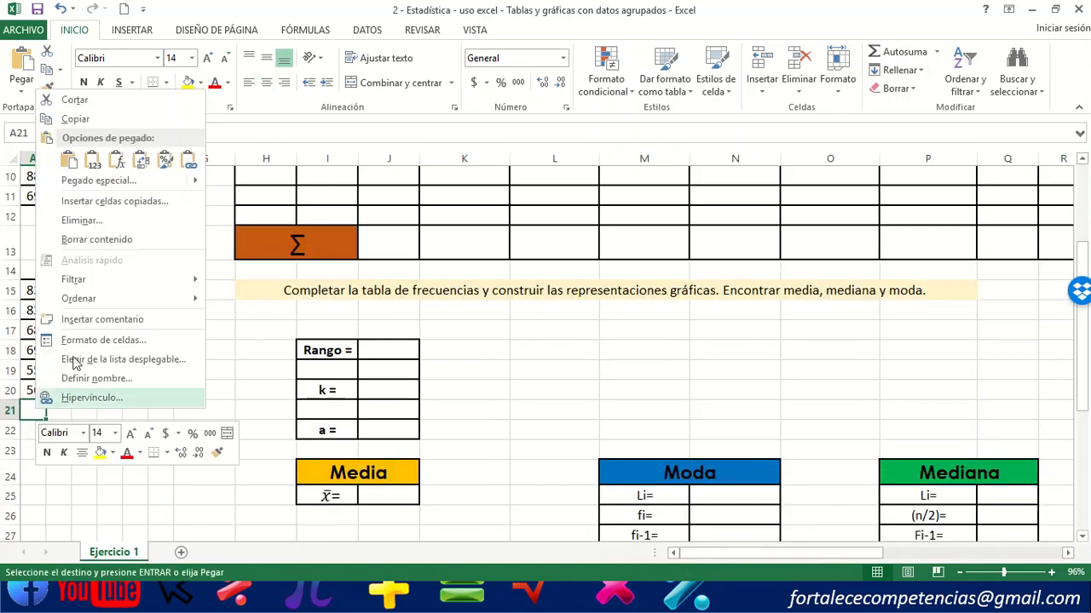
pyautogui.click(109, 180)
pyautogui.click(283, 262)
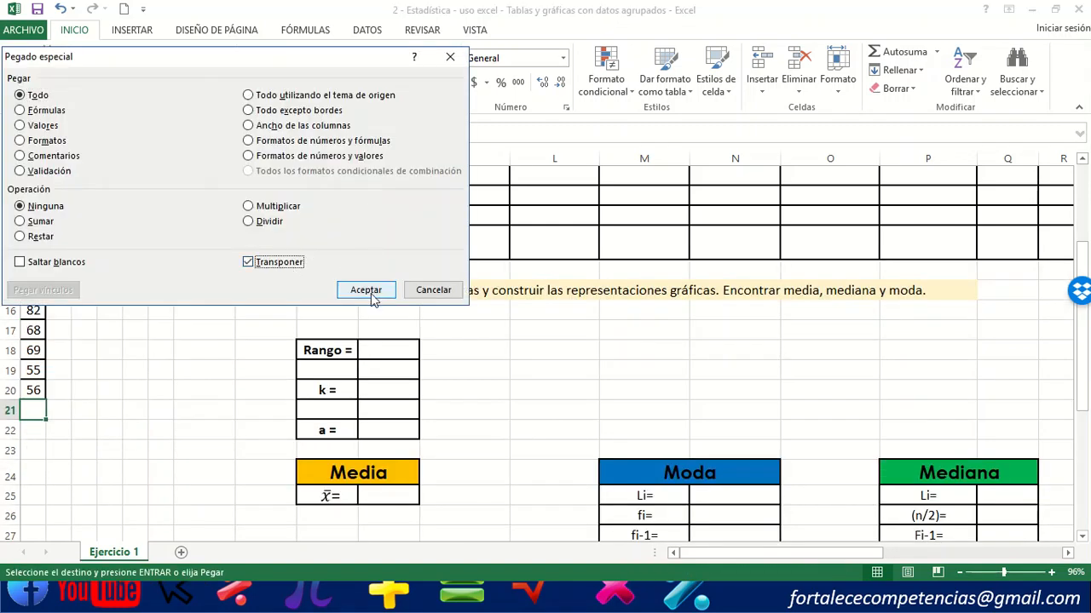
pyautogui.click(366, 290)
# Copy the third data row (A9:F9) and paste it transposed below the column, starting at A27.
pyautogui.scroll(2, 88, 251)
pyautogui.moveTo(33, 336); pyautogui.dragTo(161, 336)
pyautogui.scroll(-4, 161, 336)
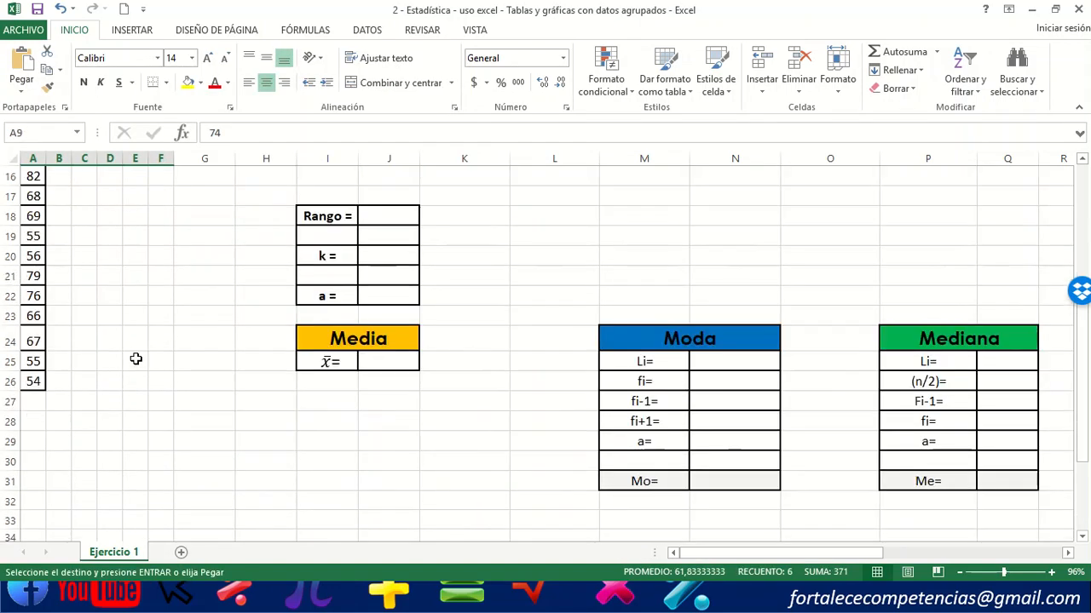
pyautogui.click(34, 398)
pyautogui.rightClick(34, 399)
pyautogui.click(98, 167)
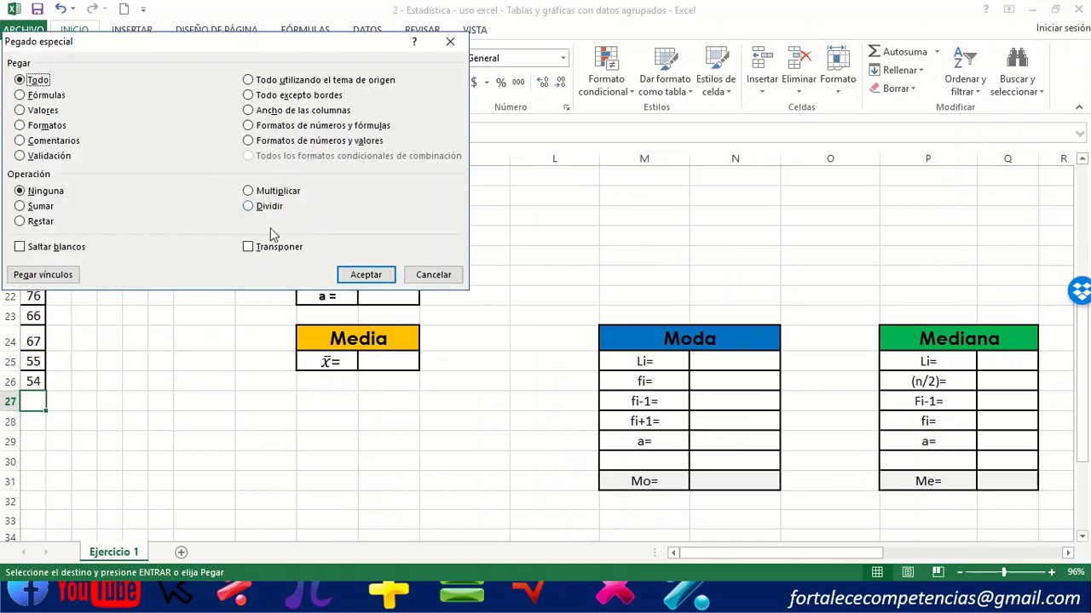
pyautogui.click(288, 248)
pyautogui.click(366, 274)
# Copy the fourth data row (A10:F10) and paste it transposed below the column, starting at A33.
pyautogui.scroll(4, 78, 256)
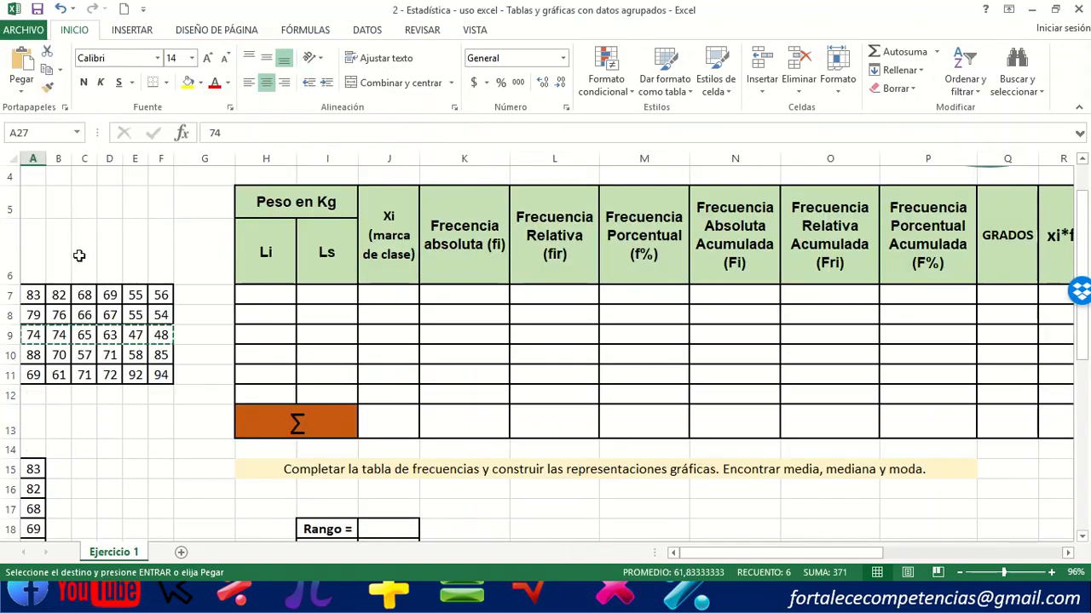
pyautogui.moveTo(28, 360); pyautogui.dragTo(153, 356)
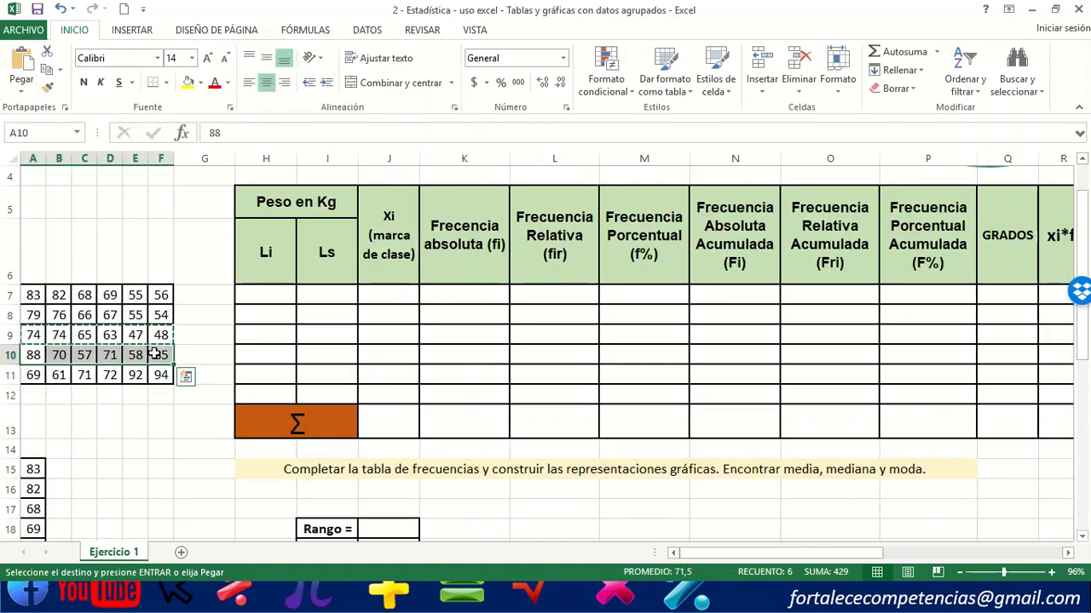
pyautogui.hotkey('ctrl', 'c')
pyautogui.scroll(-6, 85, 438)
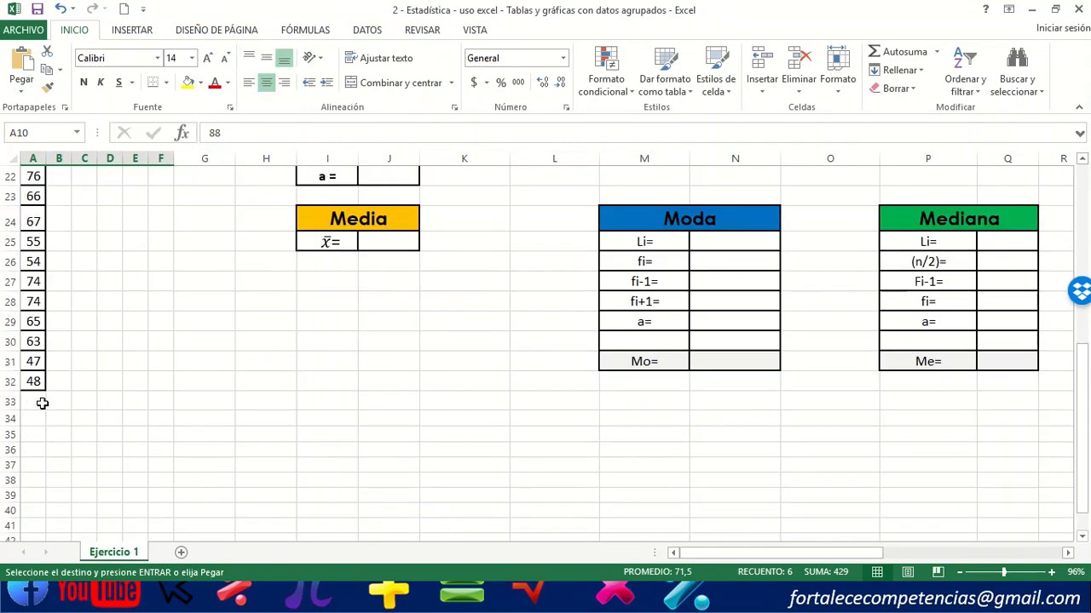
pyautogui.rightClick(42, 403)
pyautogui.click(114, 176)
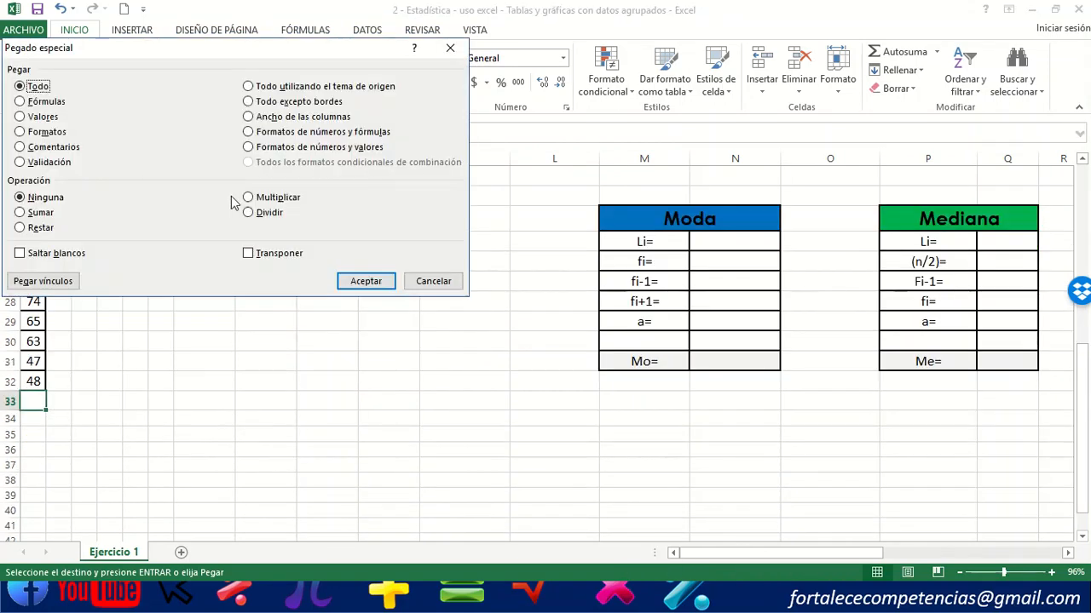
pyautogui.click(248, 253)
pyautogui.click(365, 281)
# Copy the last data row (A11:F11) and paste it transposed below the column, starting at A39.
pyautogui.scroll(4, 149, 375)
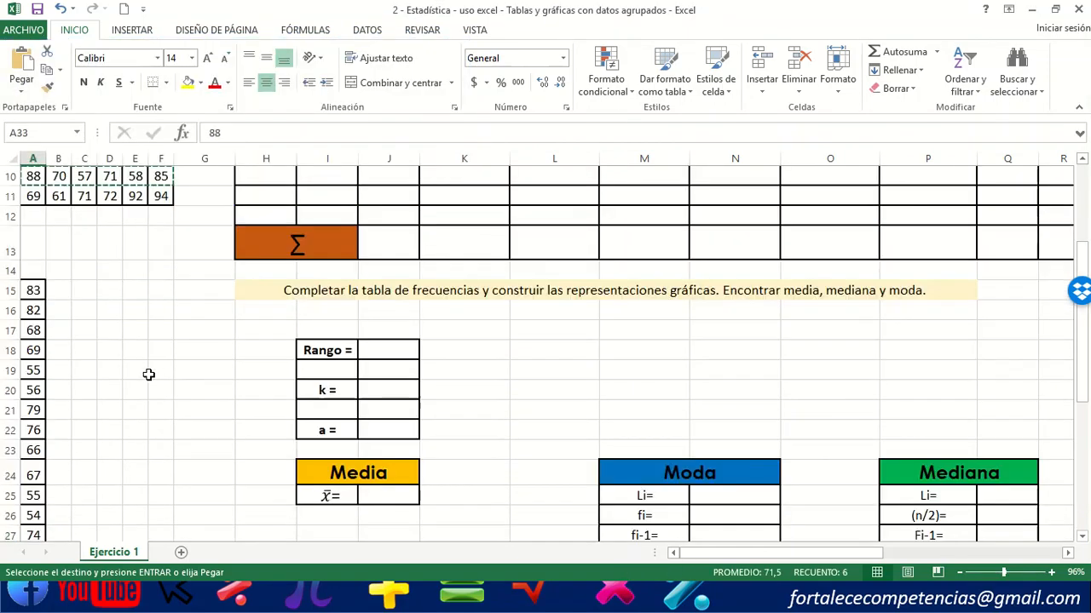
pyautogui.moveTo(40, 196); pyautogui.dragTo(158, 200)
pyautogui.hotkey('ctrl', 'c')
pyautogui.scroll(-7, 133, 268)
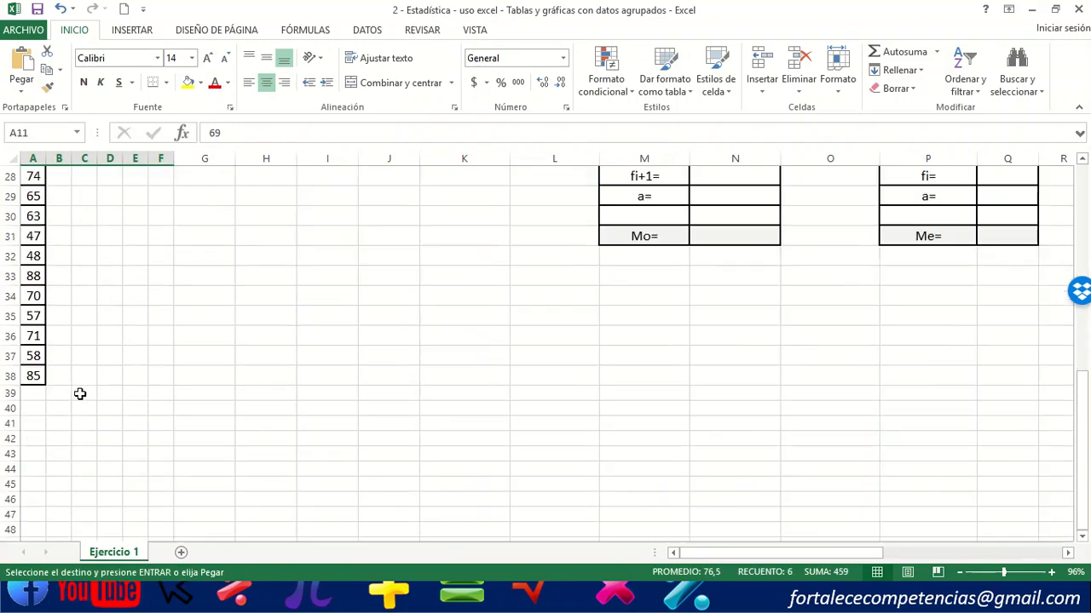
pyautogui.click(48, 334)
pyautogui.click(34, 334)
pyautogui.rightClick(34, 334)
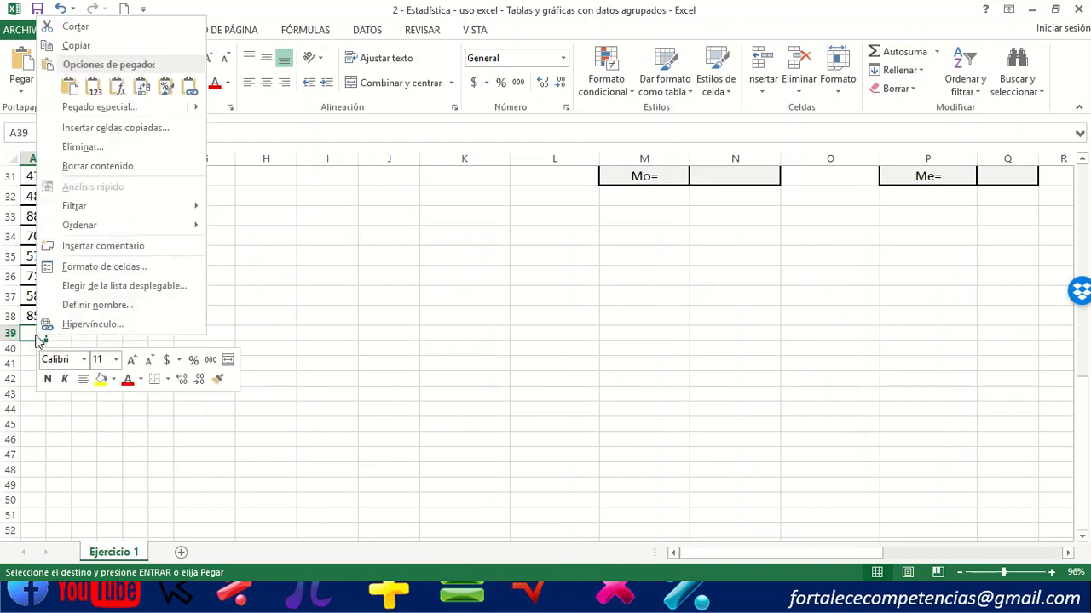
pyautogui.click(125, 107)
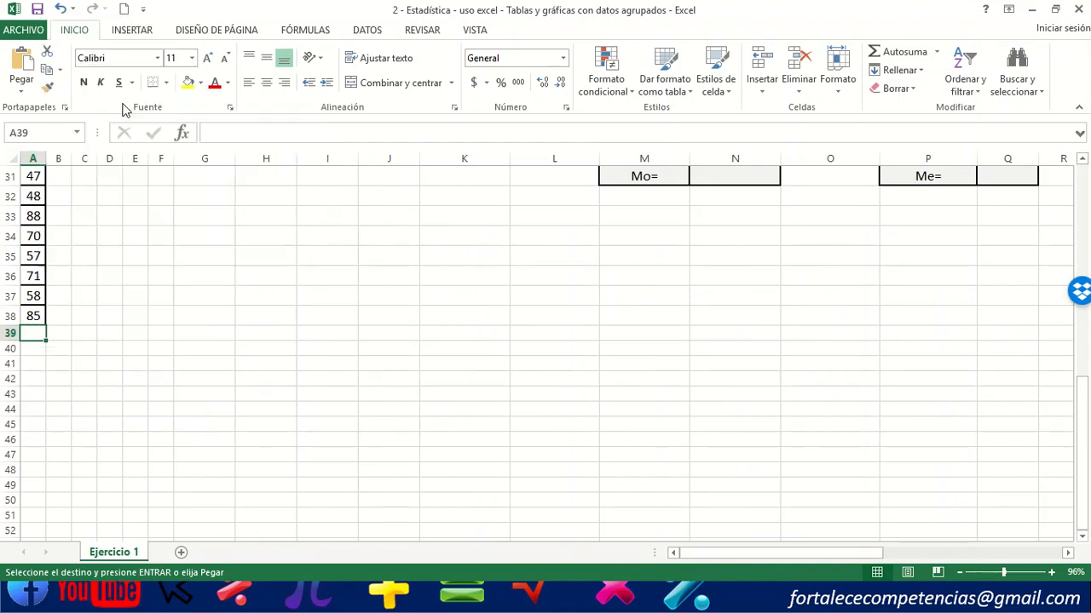
pyautogui.click(276, 218)
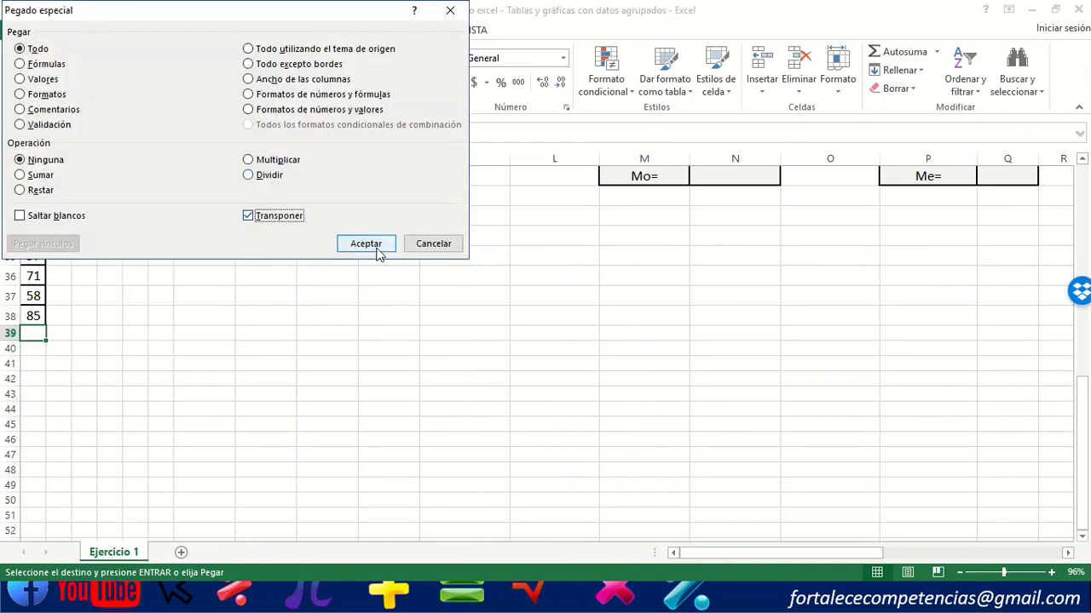
pyautogui.click(375, 249)
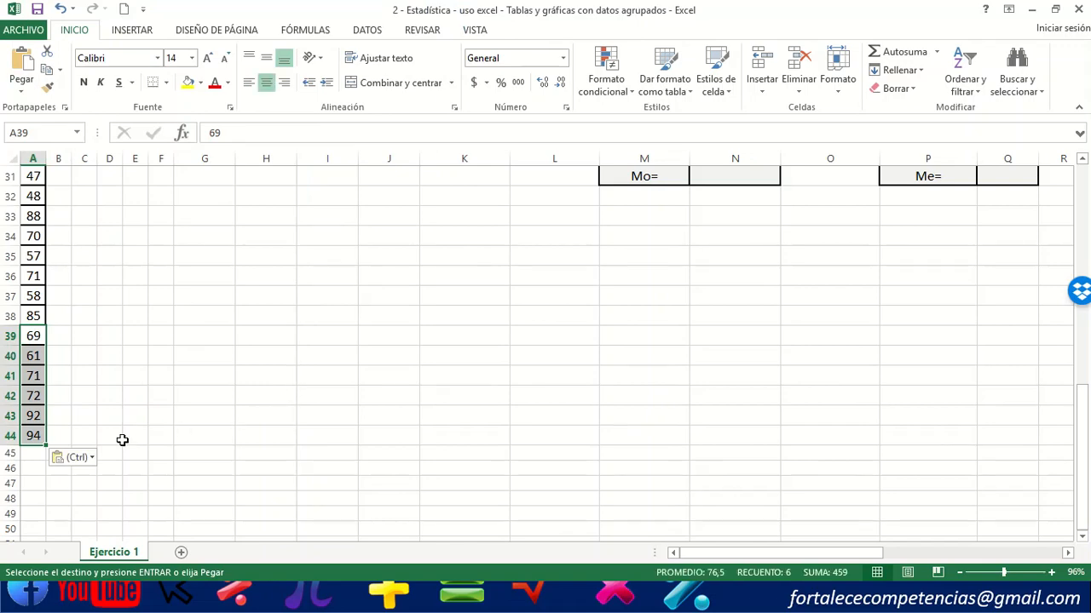
# Sort the data column A15:A44 from smallest to largest.
pyautogui.scroll(7, 122, 440)
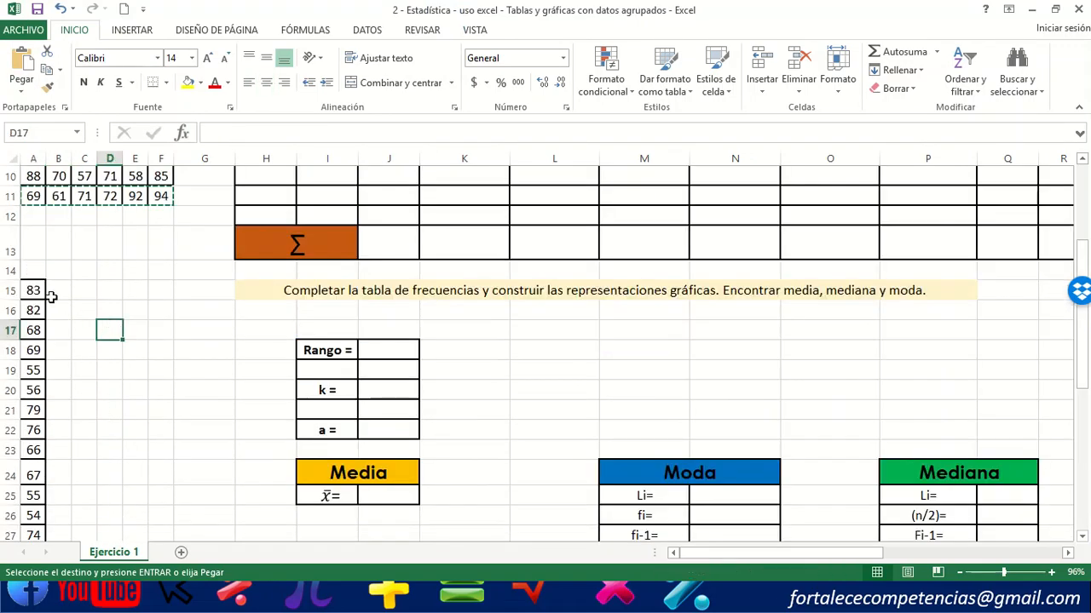
pyautogui.moveTo(34, 289); pyautogui.dragTo(34, 514)
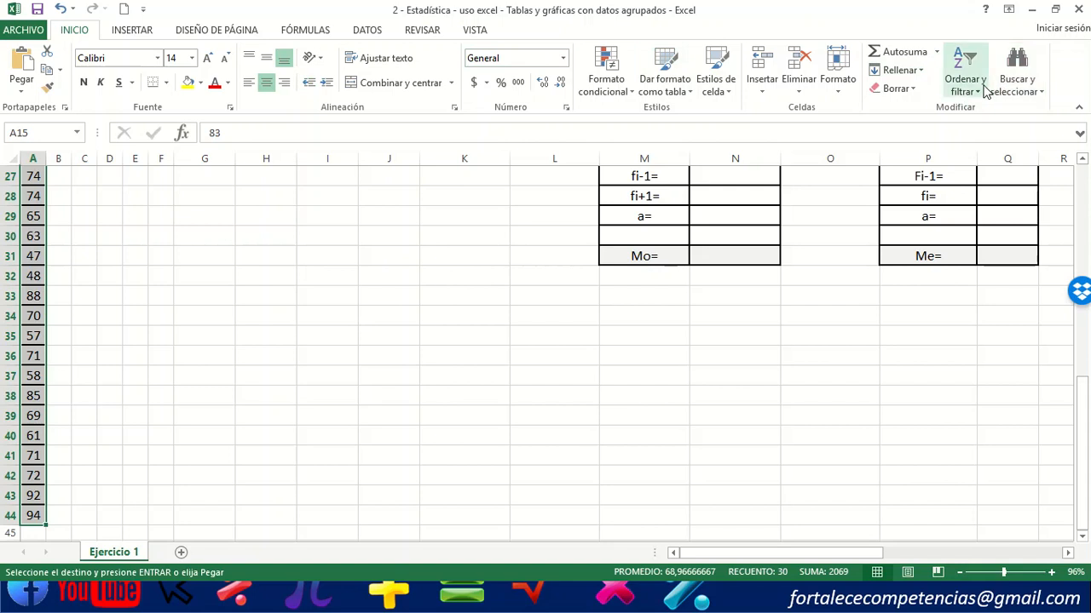
pyautogui.click(980, 89)
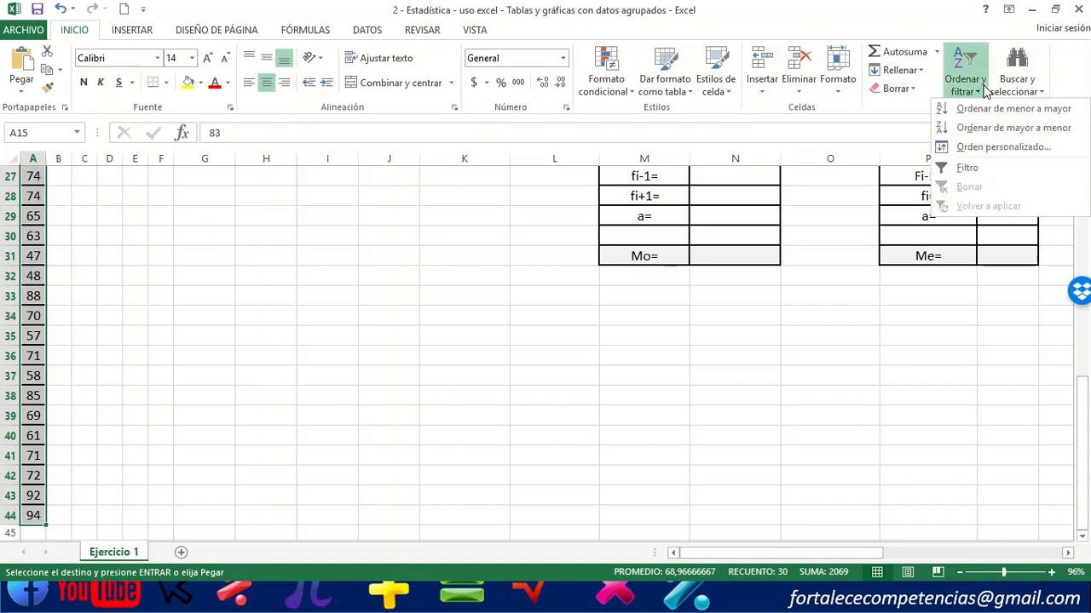
pyautogui.click(981, 110)
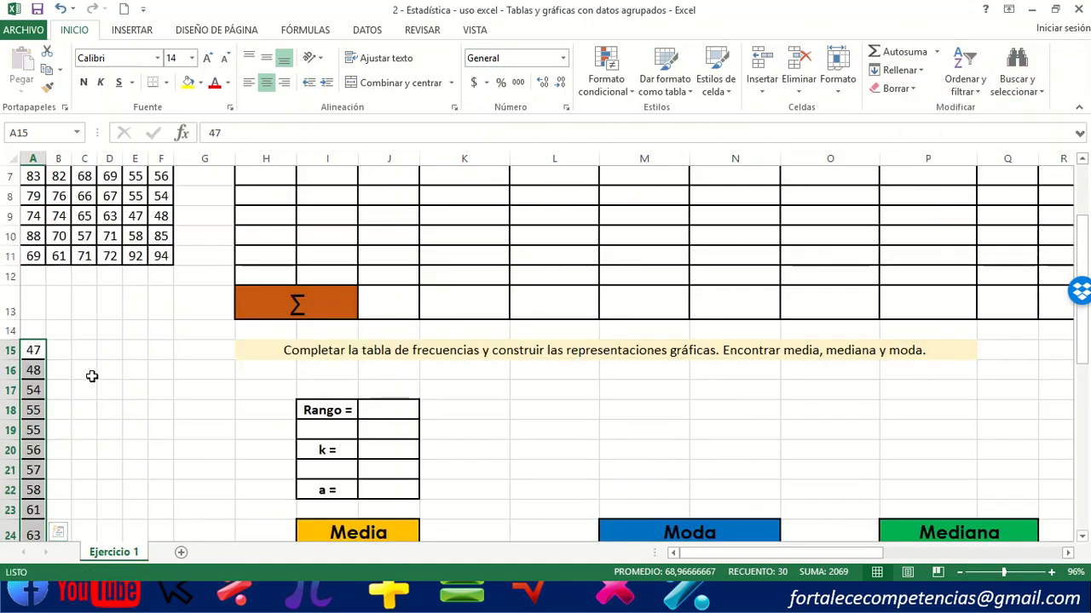
# Define the name "Peso" for the sorted data range A15:A44.
pyautogui.scroll(-2, 55, 362)
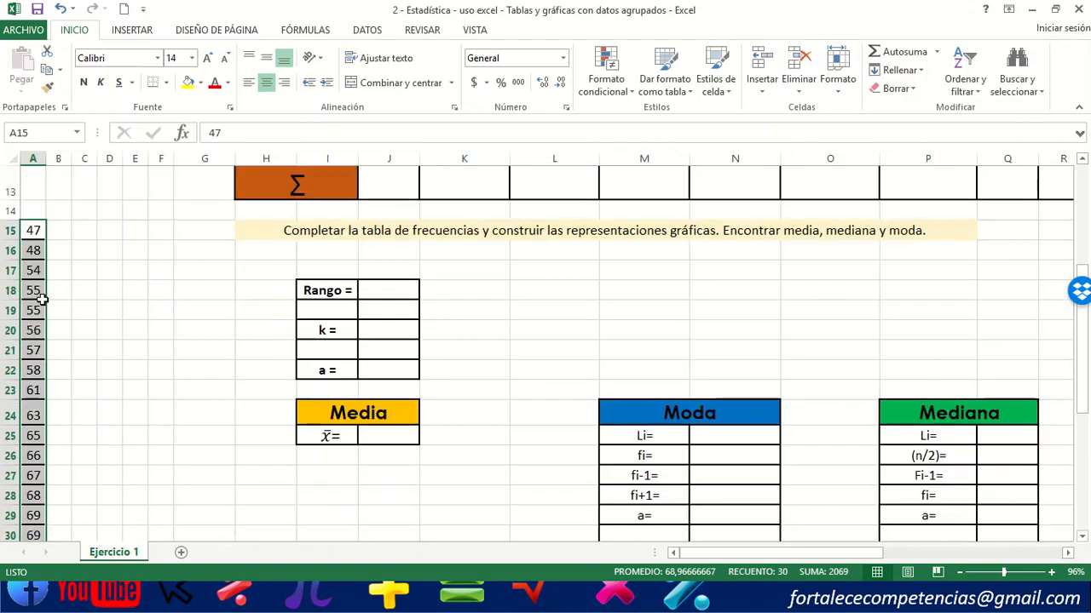
pyautogui.scroll(-3, 38, 302)
pyautogui.scroll(-4, 34, 314)
pyautogui.scroll(6, 34, 314)
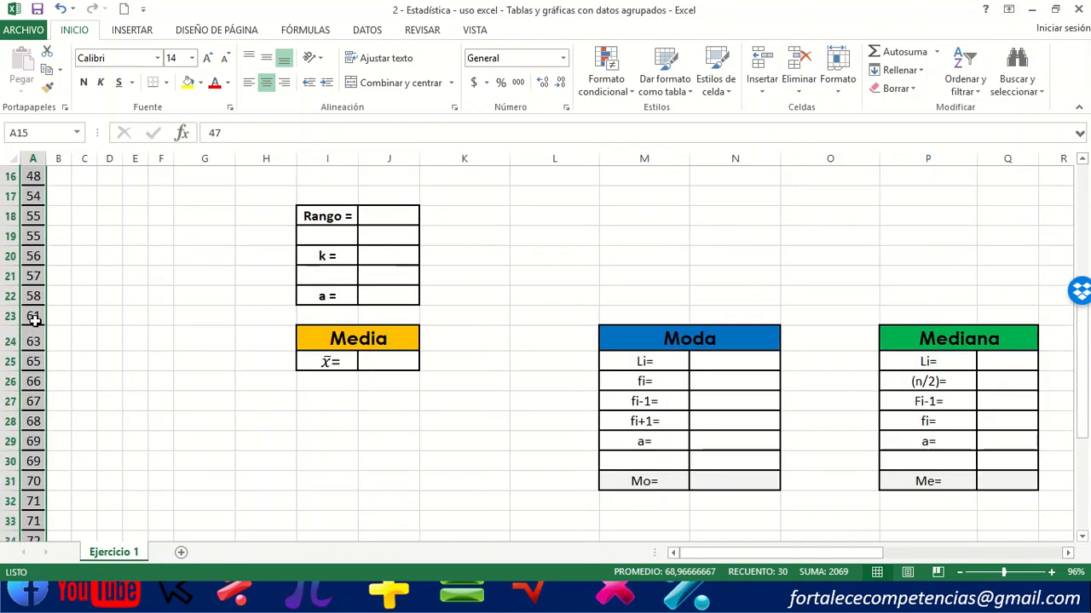
pyautogui.scroll(1, 31, 273)
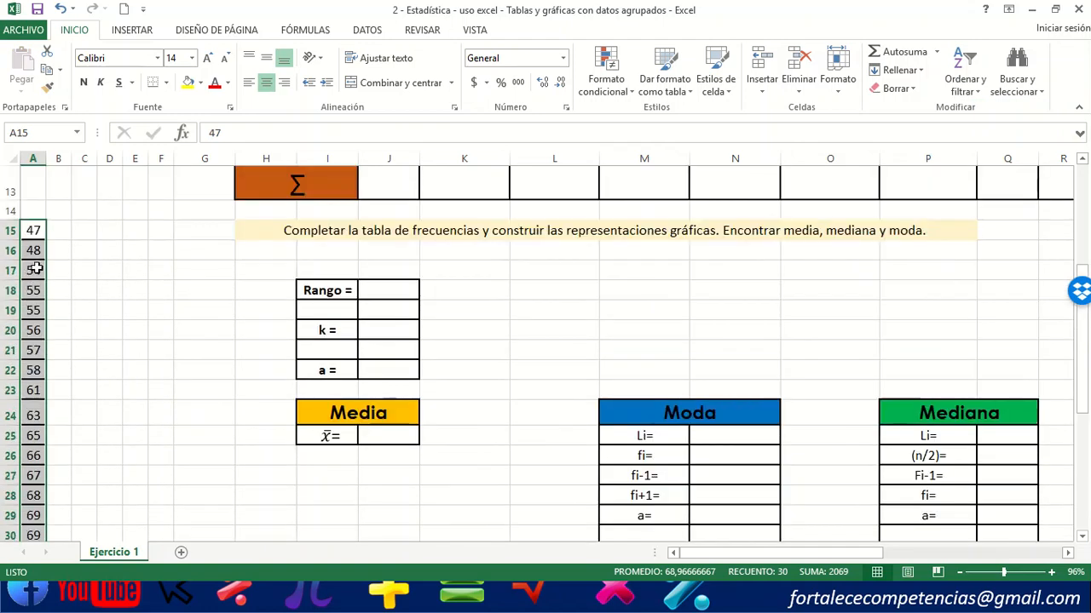
pyautogui.rightClick(32, 270)
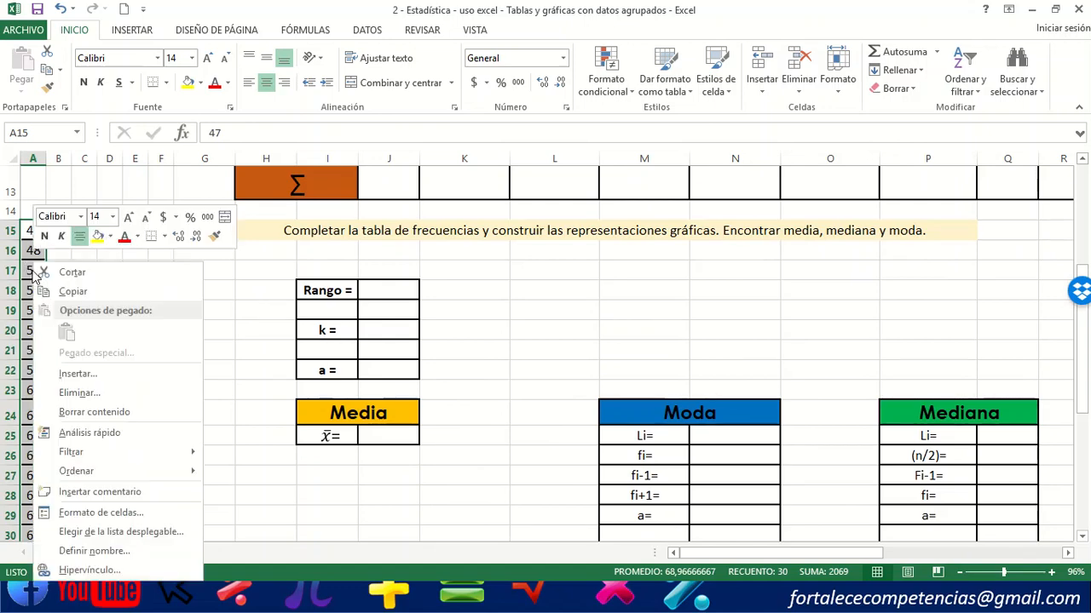
pyautogui.click(91, 551)
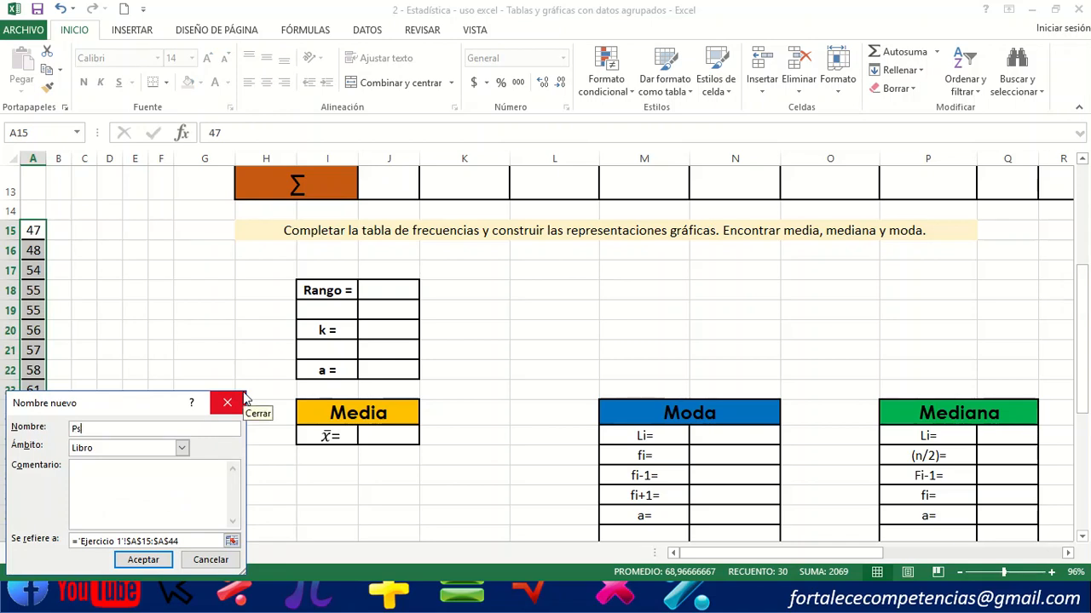
pyautogui.click(142, 559)
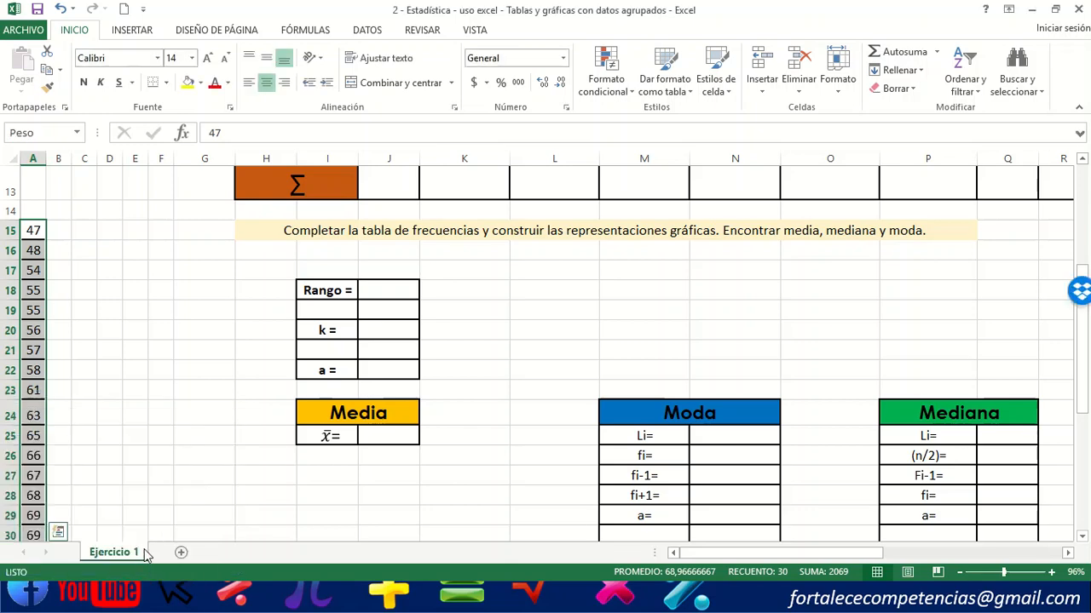
# Review the formula reference box for the range, number of intervals, interval width, mean, mode and median.
pyautogui.scroll(-1, 127, 462)
pyautogui.scroll(2, 327, 455)
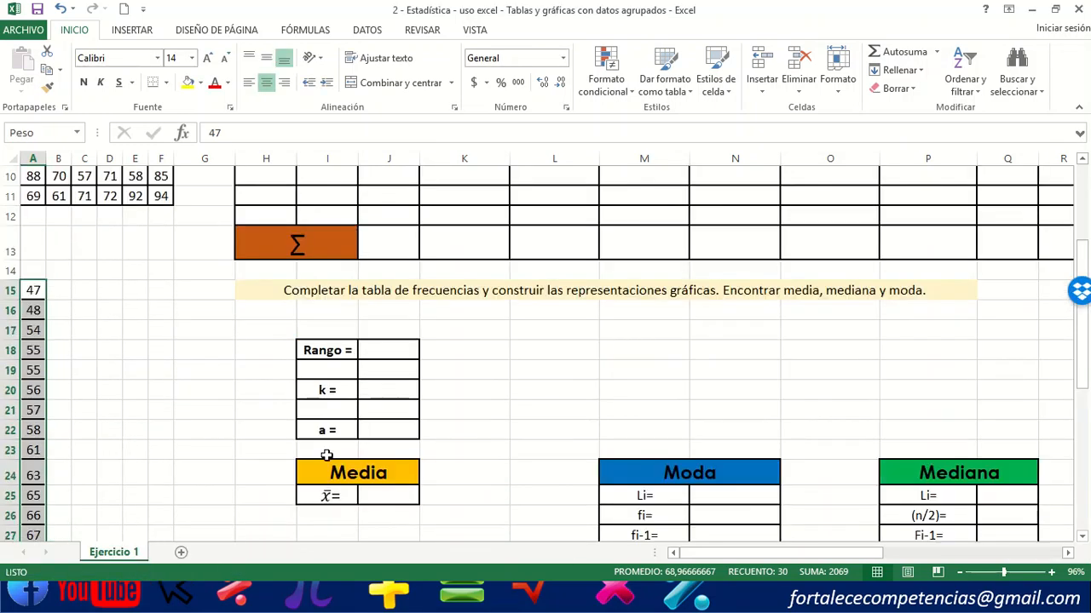
pyautogui.moveTo(682, 552); pyautogui.dragTo(839, 552)
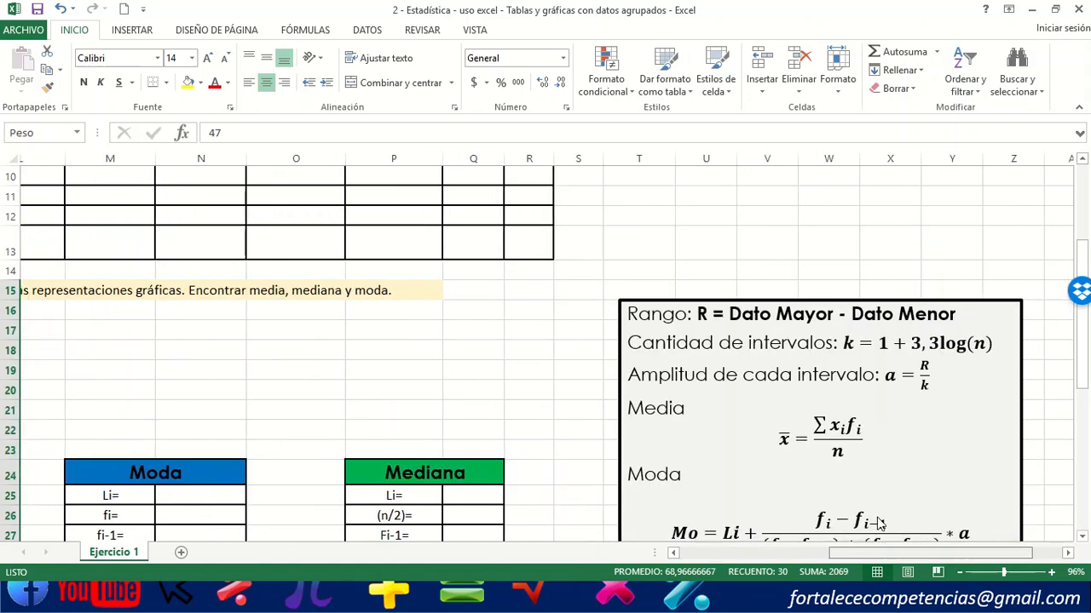
pyautogui.scroll(-2, 887, 434)
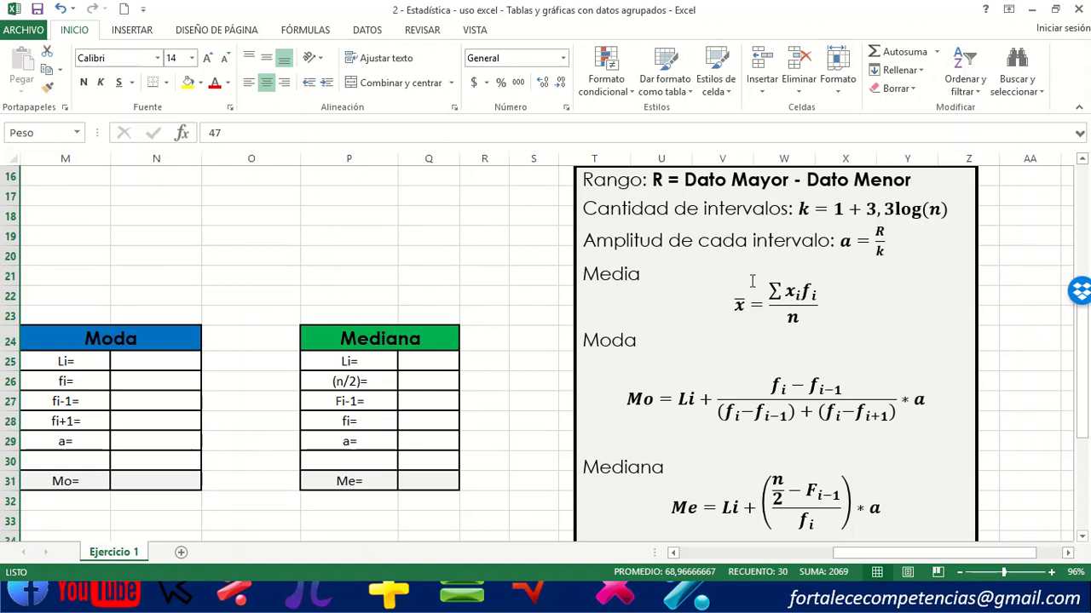
pyautogui.moveTo(1088, 356); pyautogui.dragTo(1086, 350)
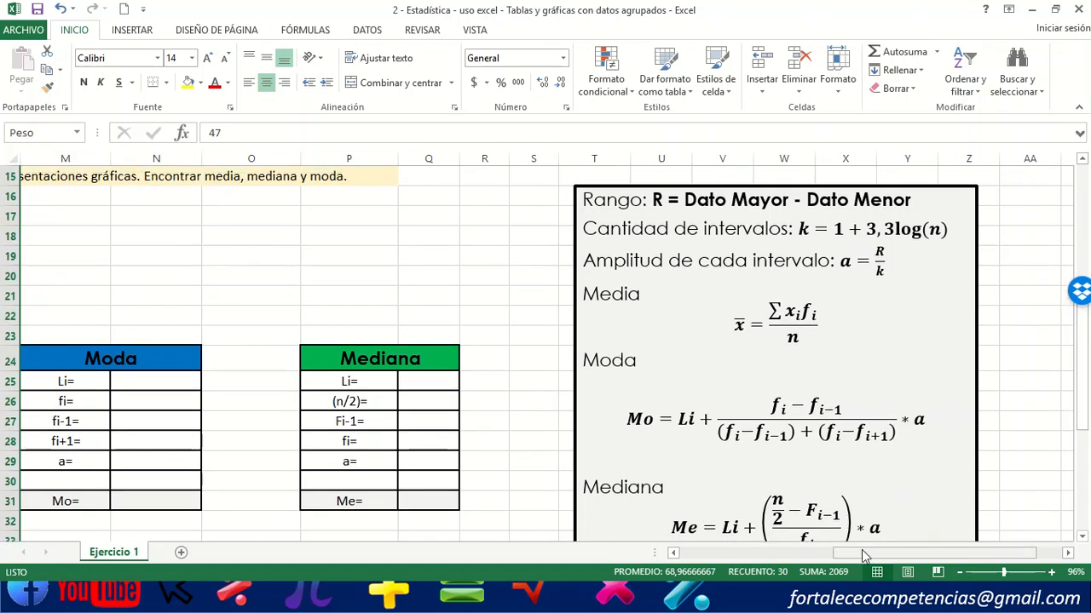
pyautogui.moveTo(852, 554); pyautogui.dragTo(704, 552)
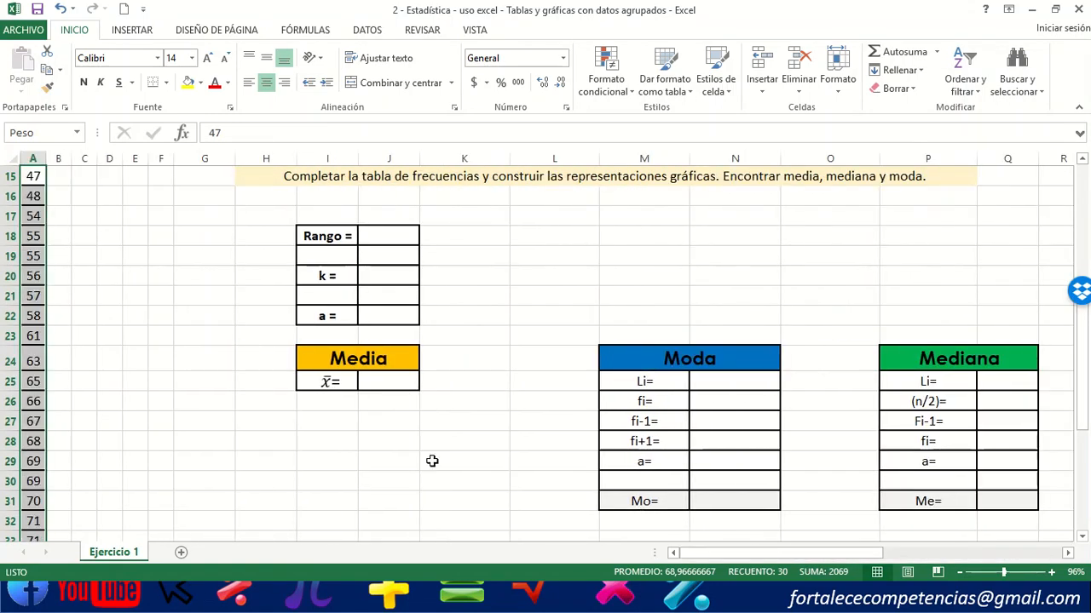
# Calculate the range in J18 by subtracting the smallest weight from the largest with =A44-A15.
pyautogui.click(400, 238)
pyautogui.write('=')
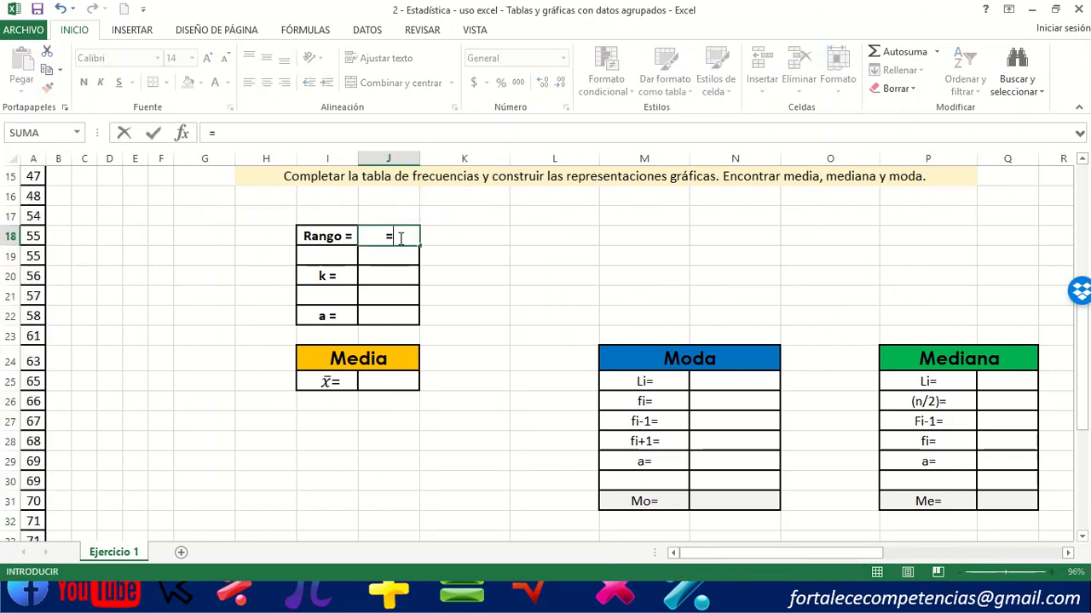
pyautogui.scroll(-5, 85, 326)
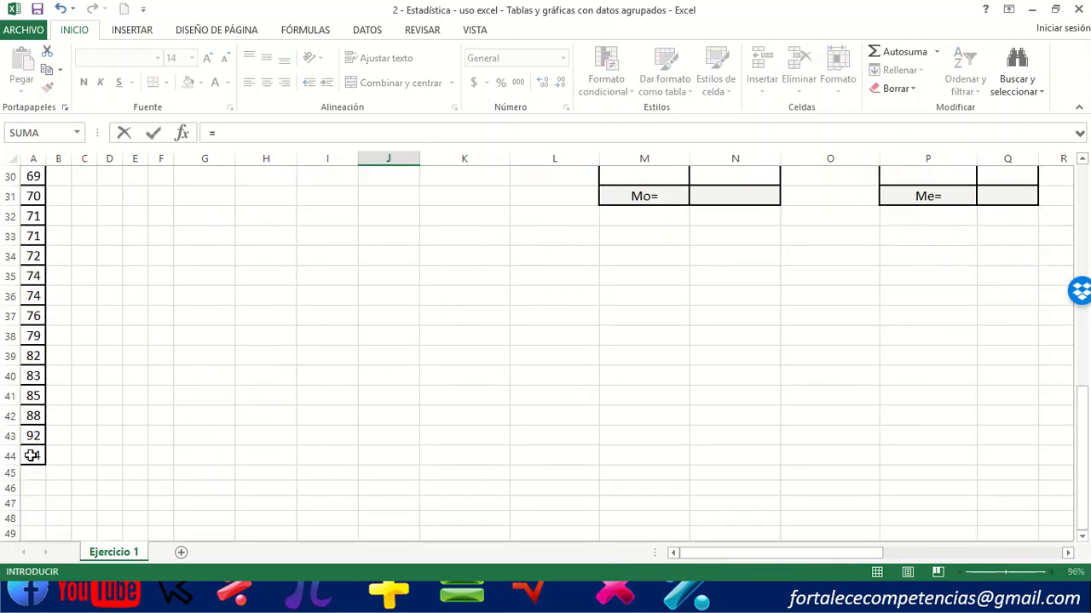
pyautogui.click(31, 456)
pyautogui.write('-')
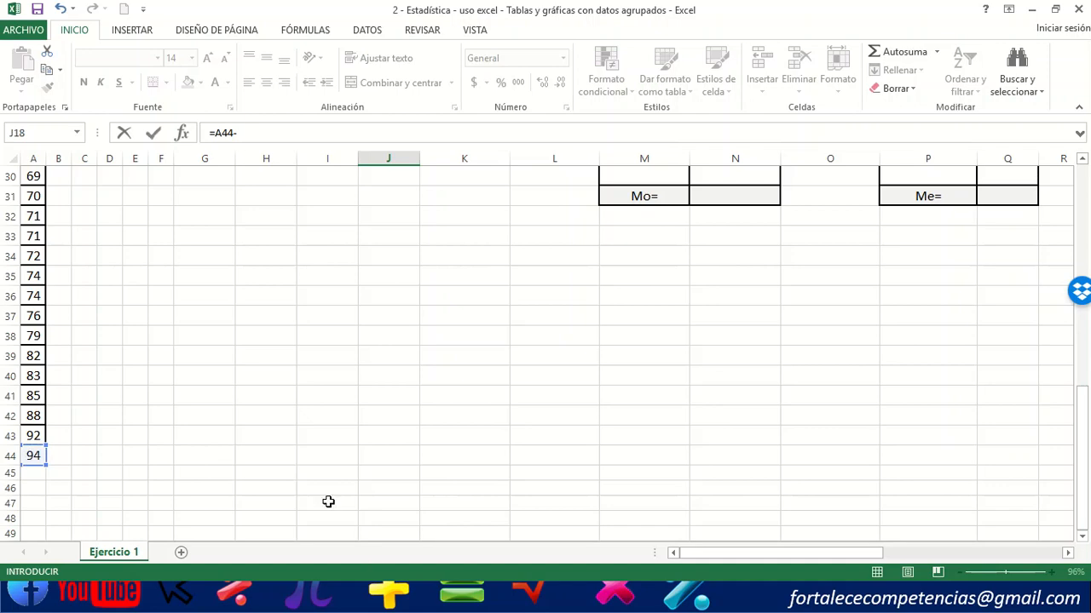
pyautogui.scroll(5, 193, 434)
pyautogui.scroll(2, 57, 204)
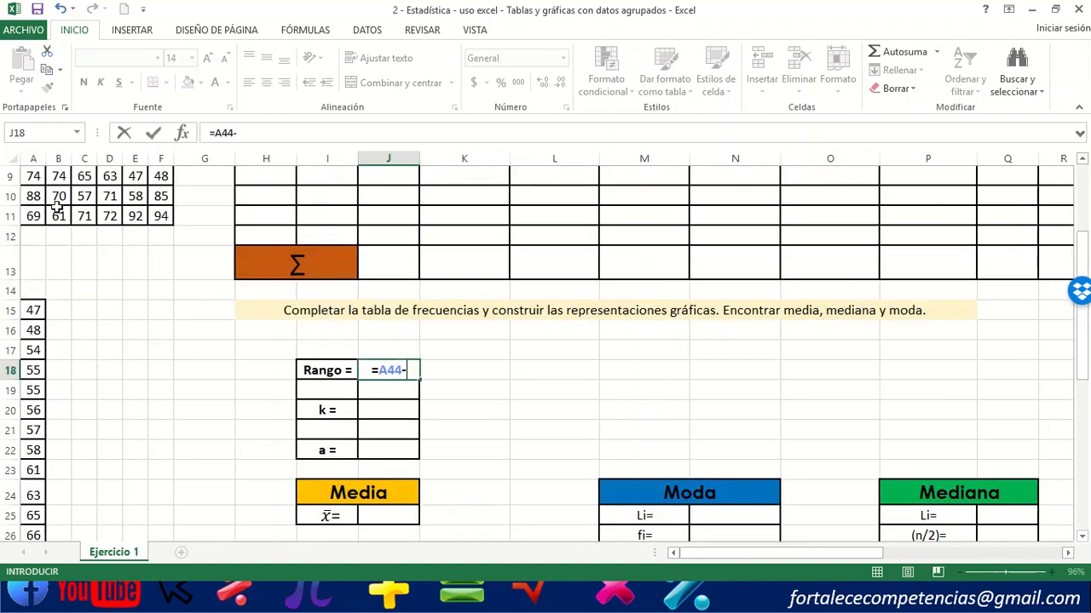
pyautogui.click(34, 312)
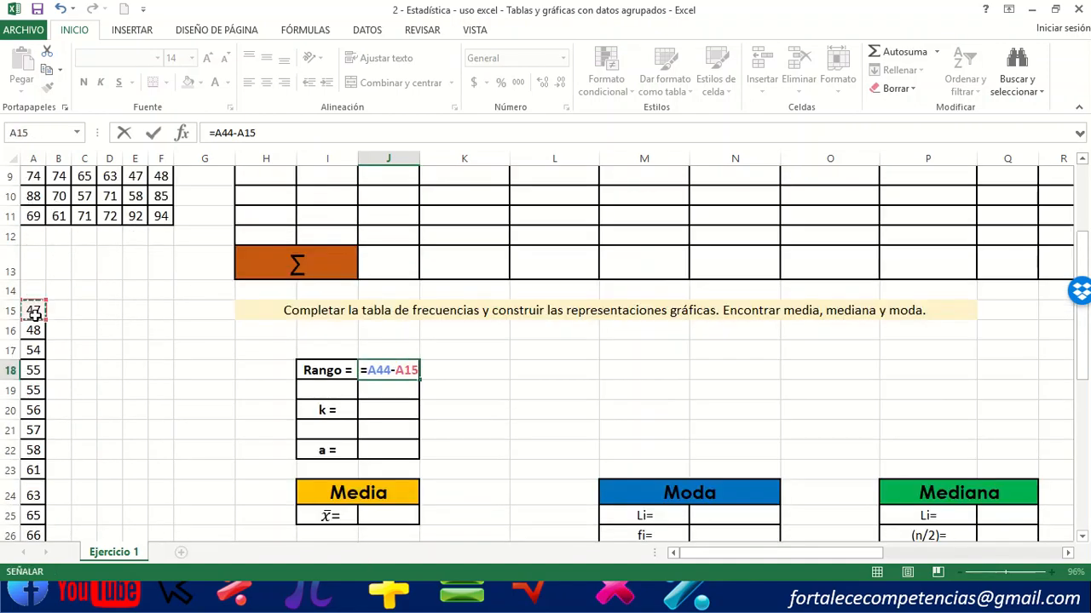
pyautogui.press('Return')
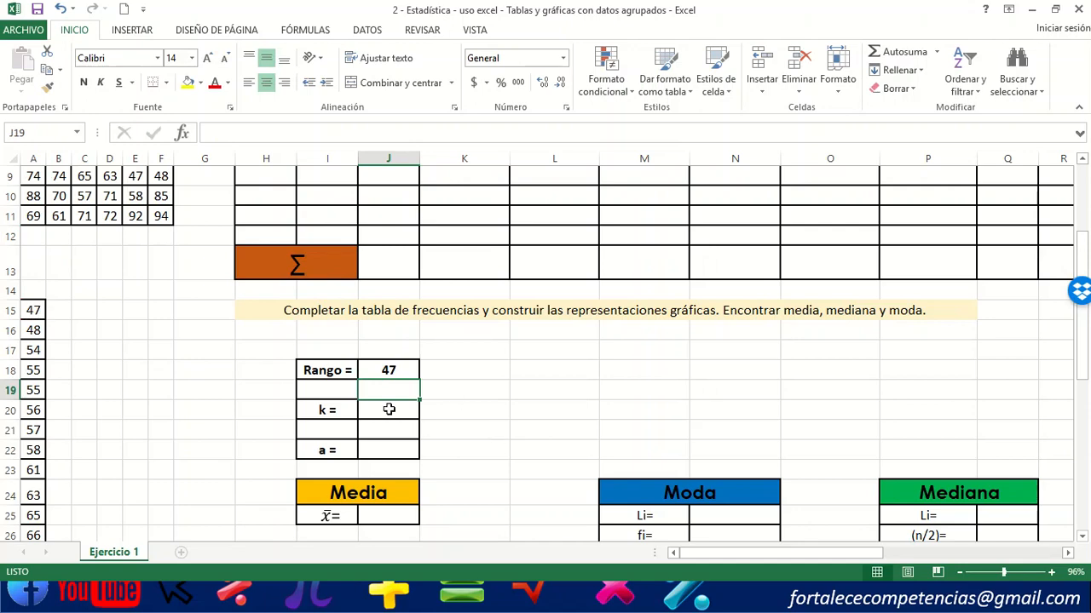
# Calculate the number of intervals k in J20 with the formula =1+3,3*LOG(30).
pyautogui.click(389, 409)
pyautogui.moveTo(825, 553); pyautogui.dragTo(982, 529)
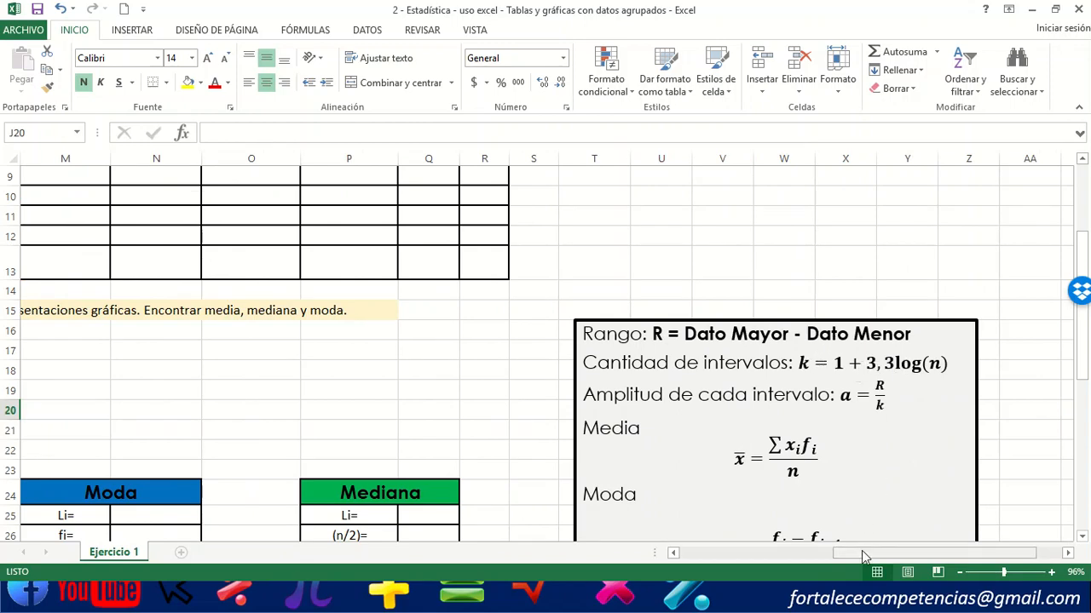
pyautogui.moveTo(863, 556); pyautogui.dragTo(712, 552)
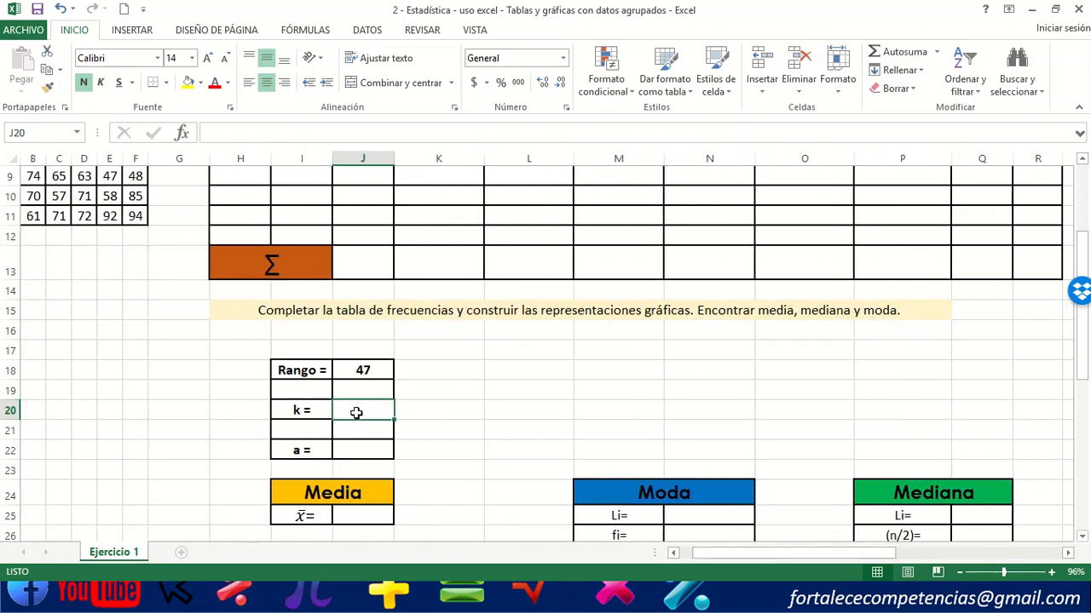
pyautogui.write('=1+3')
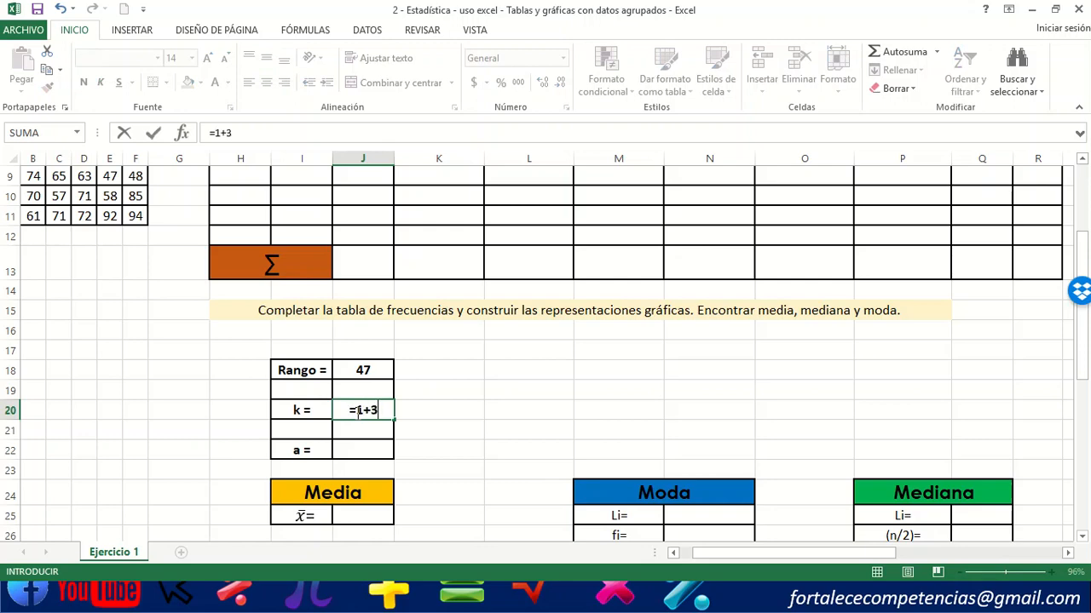
pyautogui.write(',3*l')
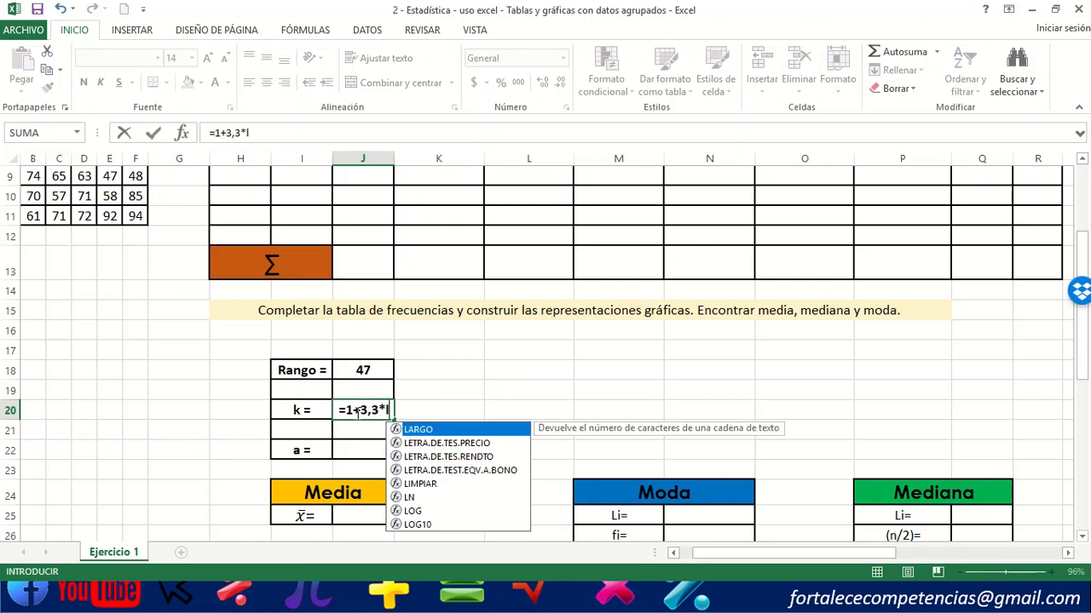
pyautogui.write('og')
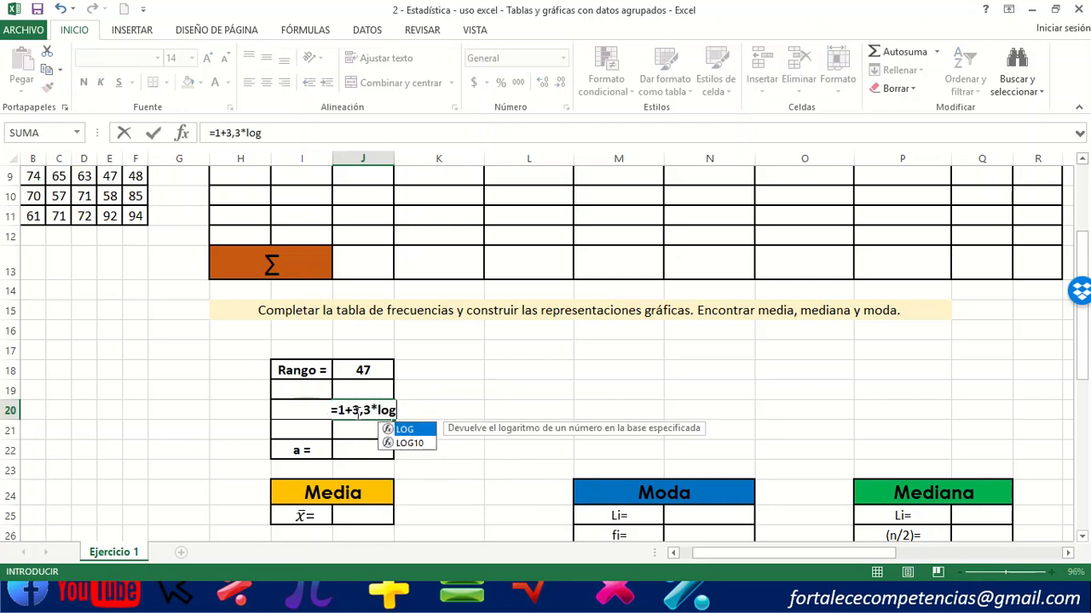
pyautogui.write('(30')
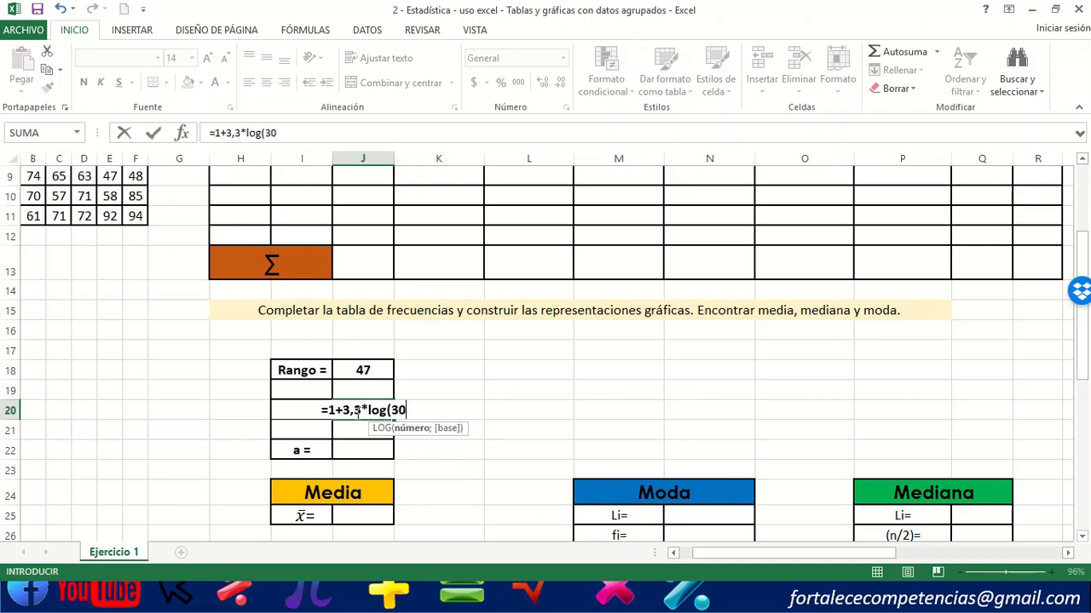
pyautogui.write(')')
pyautogui.press('Return')
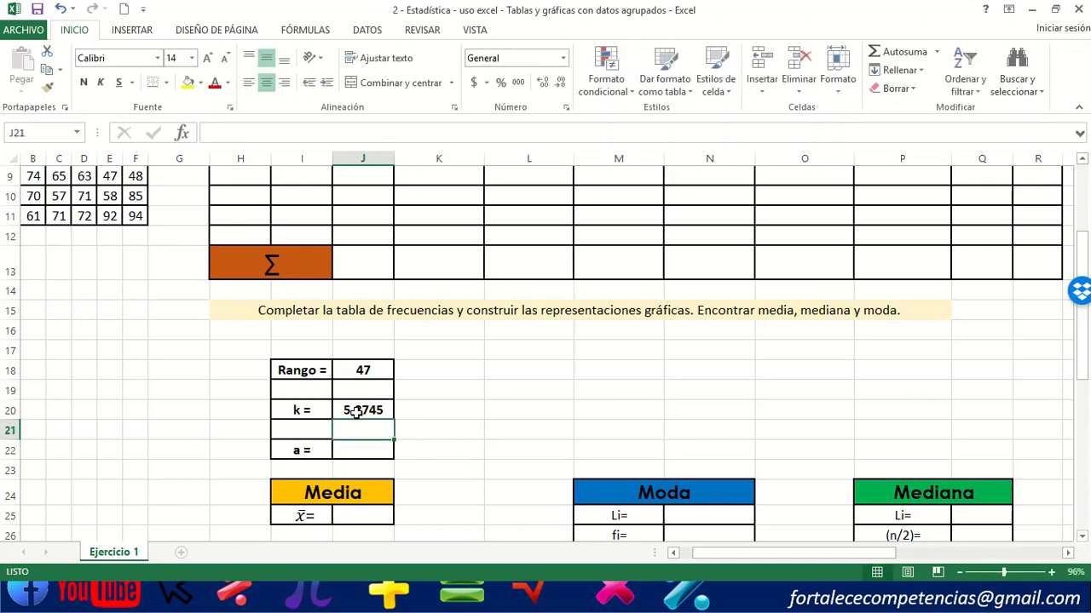
# Format the k value in J20 to show no decimal places.
pyautogui.click(364, 402)
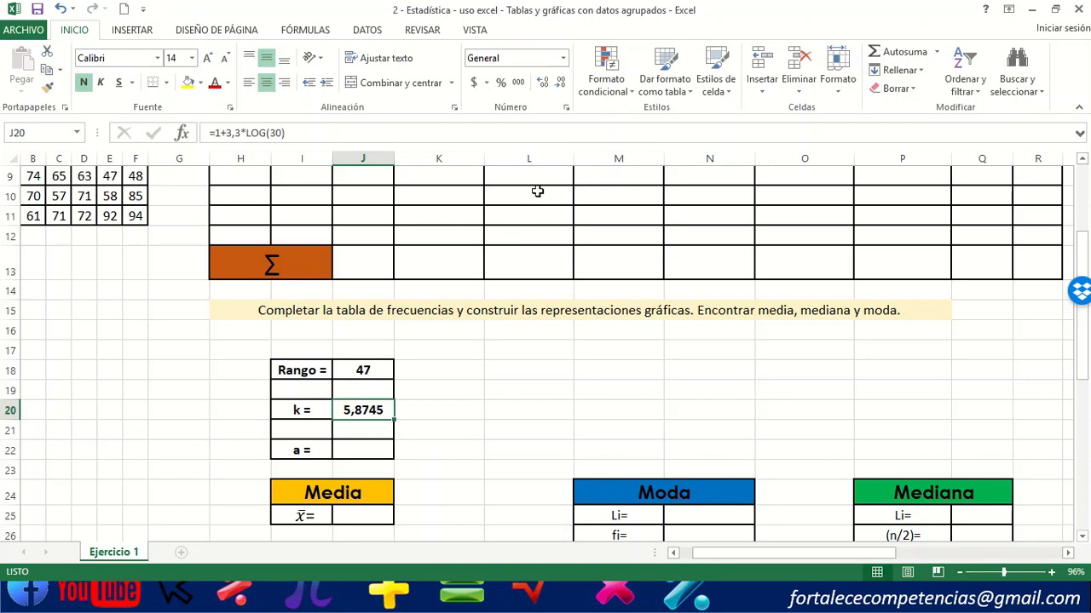
pyautogui.click(560, 85)
pyautogui.click(560, 85)
pyautogui.click(560, 85)
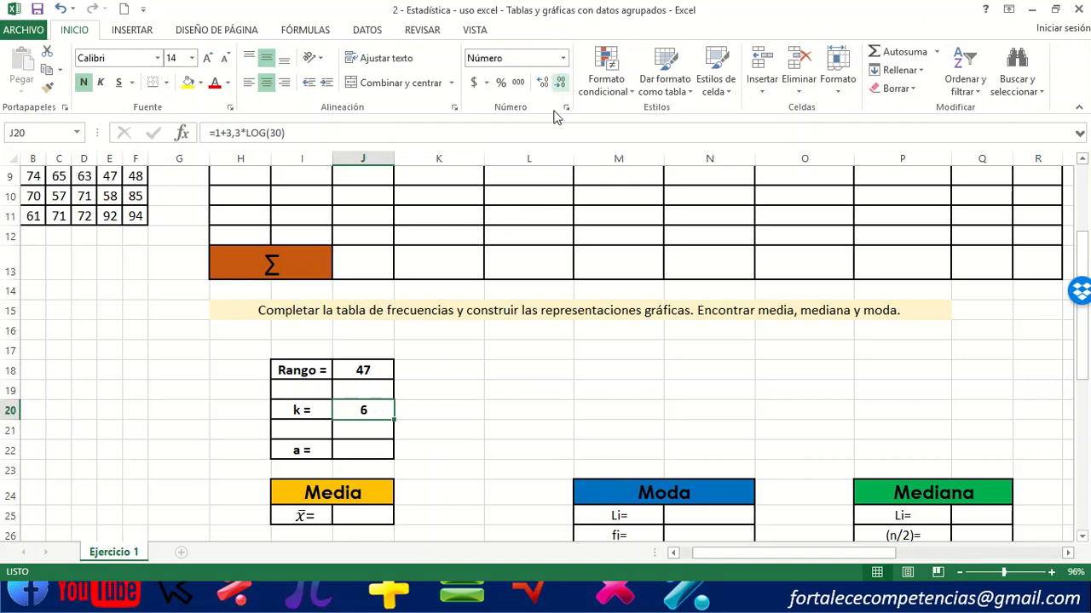
# Calculate the interval width a in J22 by dividing the range by k with =J18/J20.
pyautogui.click(353, 442)
pyautogui.write('=')
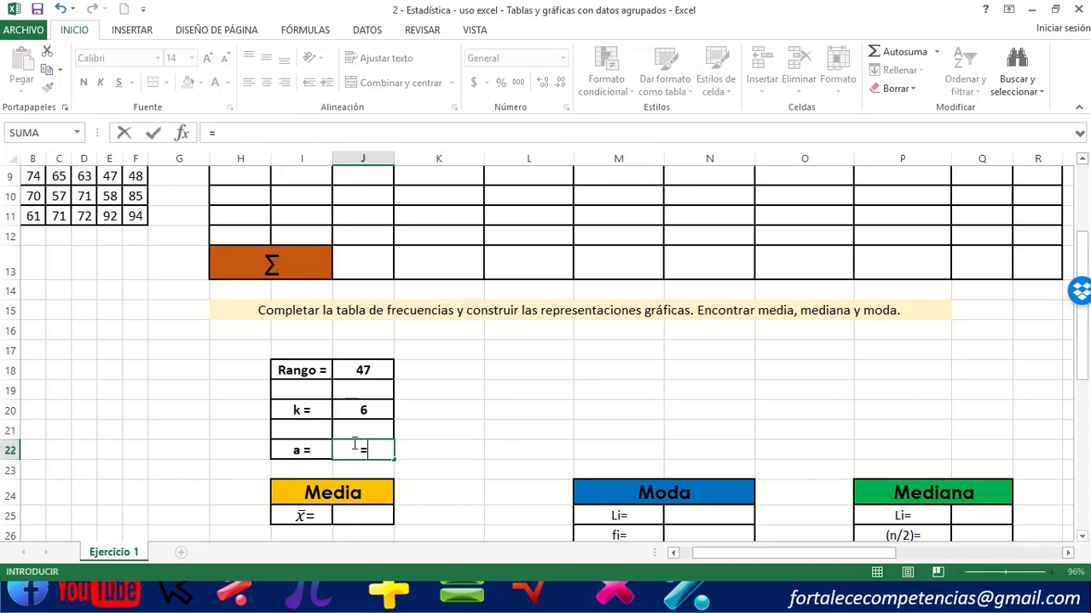
pyautogui.moveTo(715, 552)
pyautogui.mouseDown()
pyautogui.moveTo(872, 532)
pyautogui.moveTo(708, 536)
pyautogui.mouseUp()
pyautogui.click(393, 368)
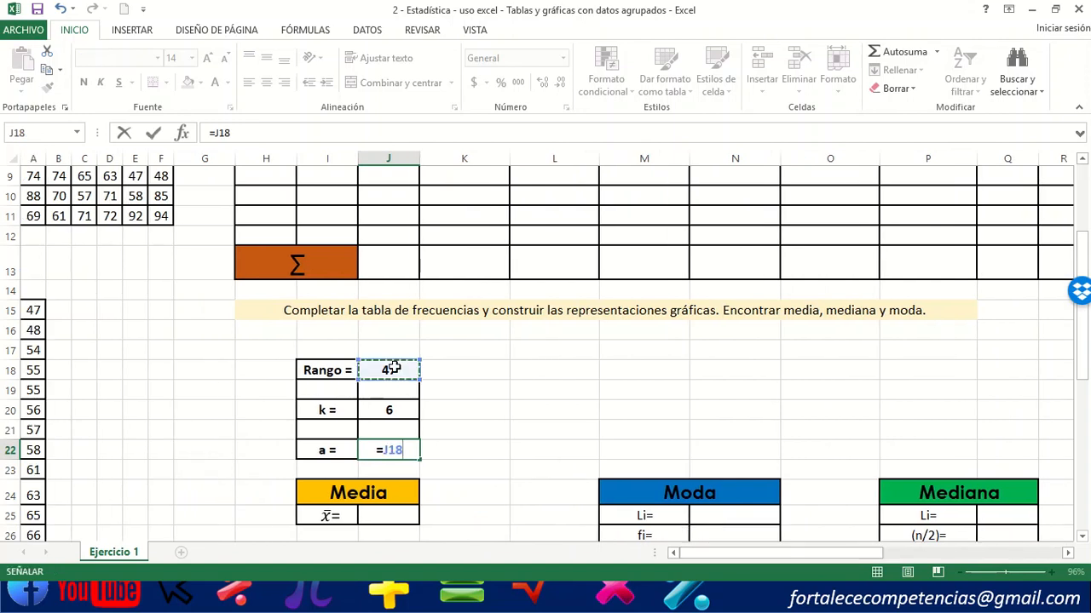
pyautogui.write('/')
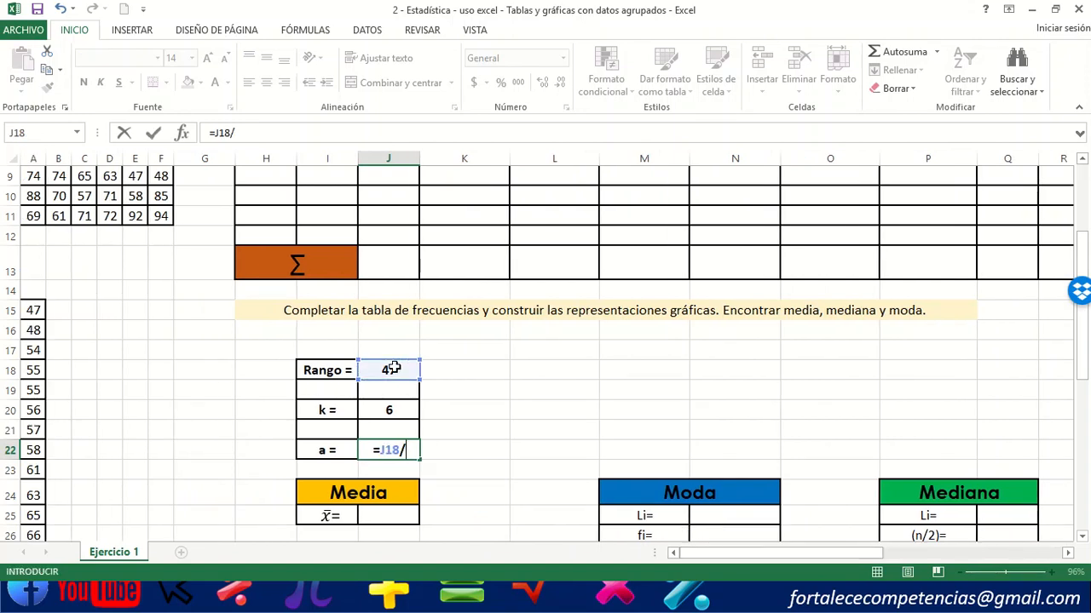
pyautogui.click(394, 412)
pyautogui.press('Return')
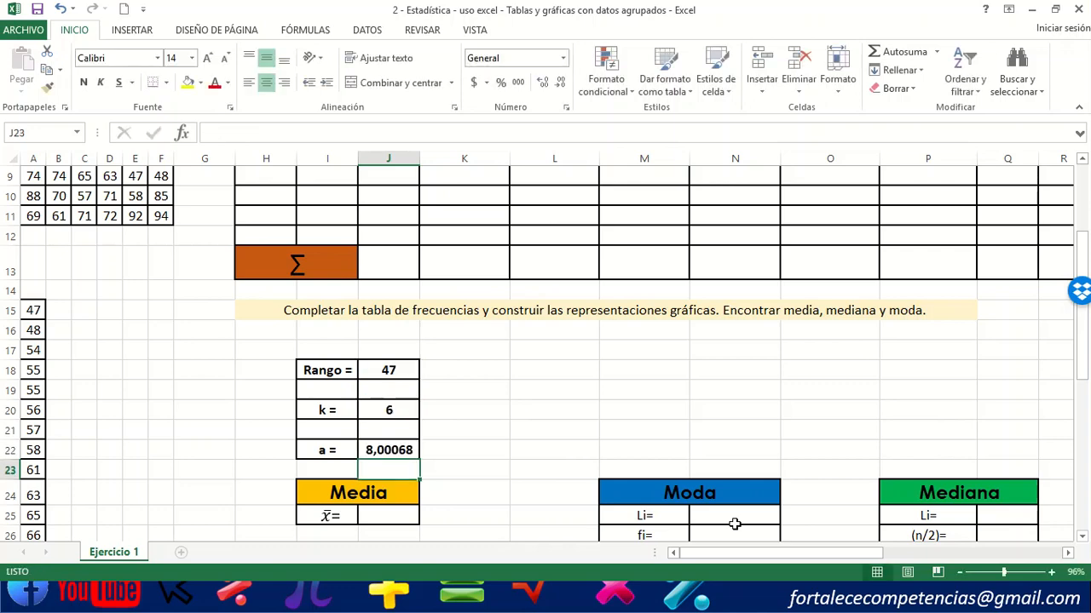
# Format the interval width in J22 to show no decimal places.
pyautogui.click(376, 450)
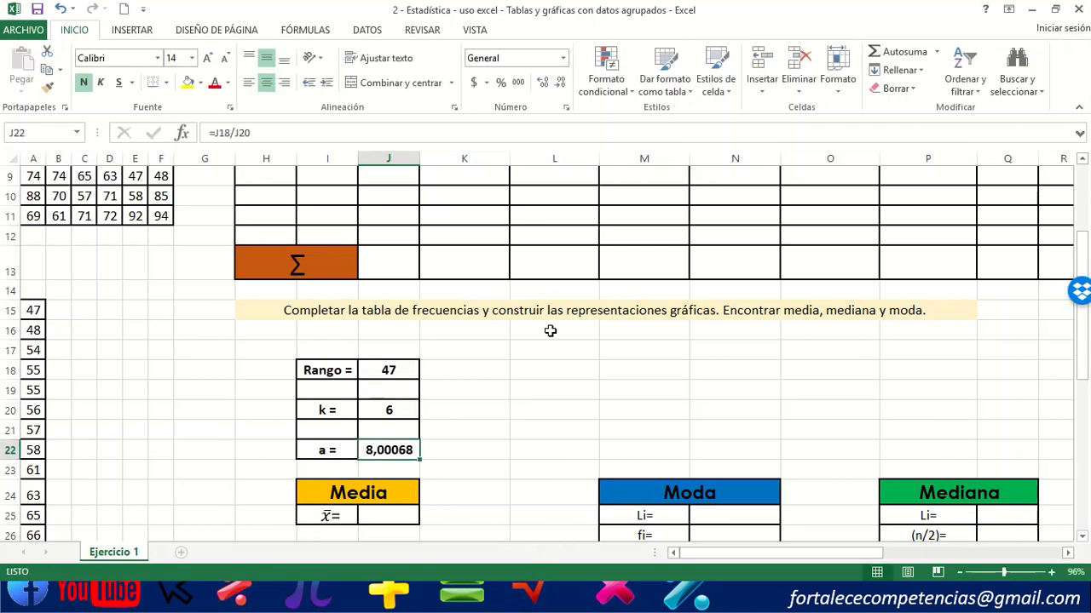
pyautogui.click(561, 85)
pyautogui.click(561, 86)
pyautogui.click(560, 85)
pyautogui.click(561, 85)
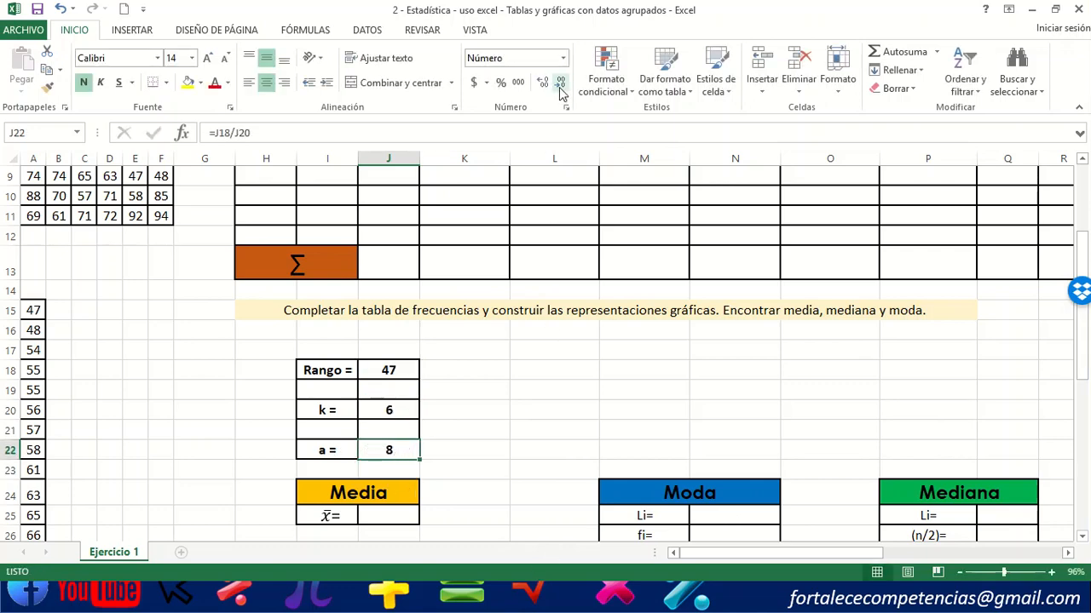
pyautogui.click(553, 407)
# Enter 47 as the first lower limit (Li) in cell H7 of the frequency table.
pyautogui.moveTo(1082, 368); pyautogui.dragTo(1083, 370)
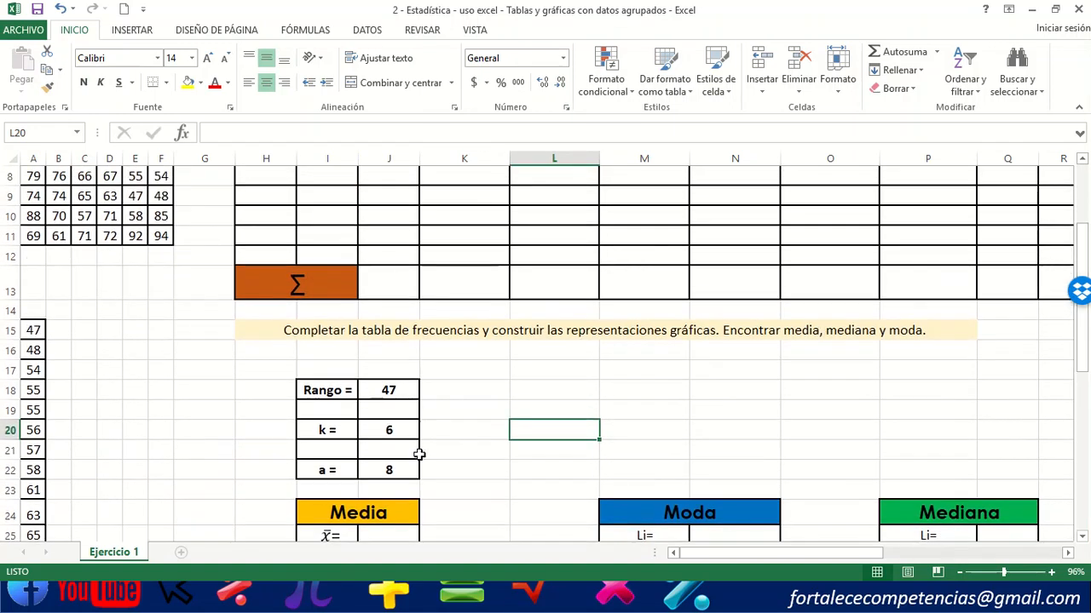
pyautogui.scroll(3, 477, 456)
pyautogui.scroll(-3, 455, 463)
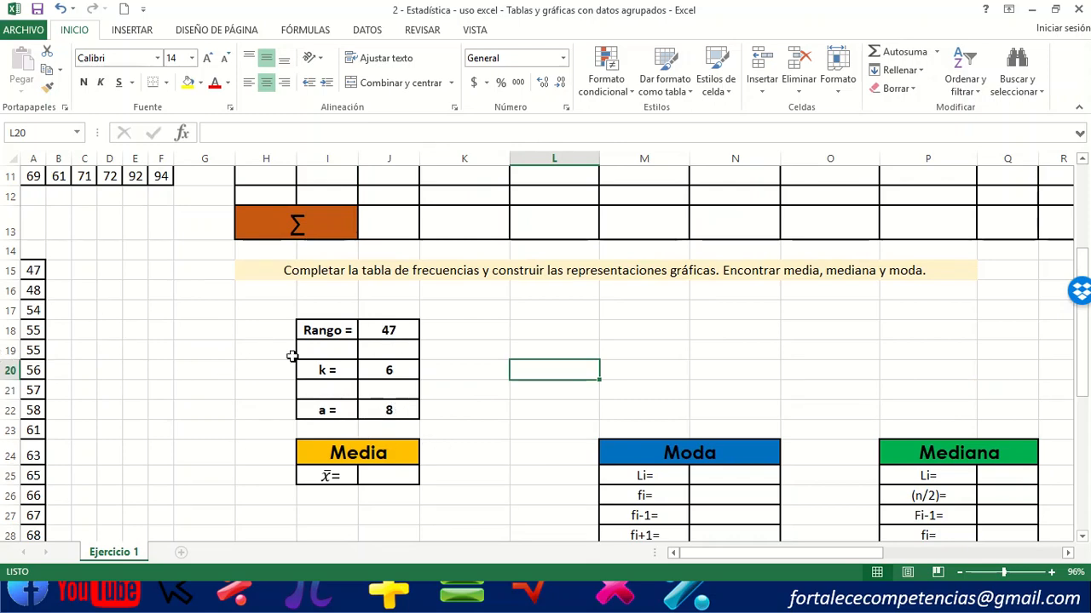
pyautogui.scroll(3, 292, 356)
pyautogui.click(256, 343)
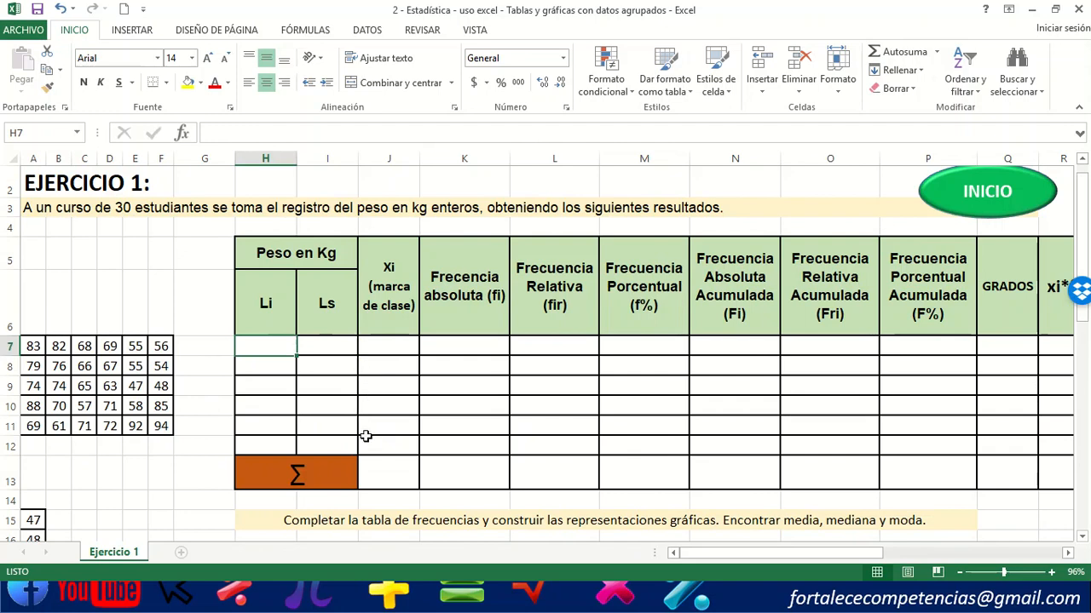
pyautogui.write('47')
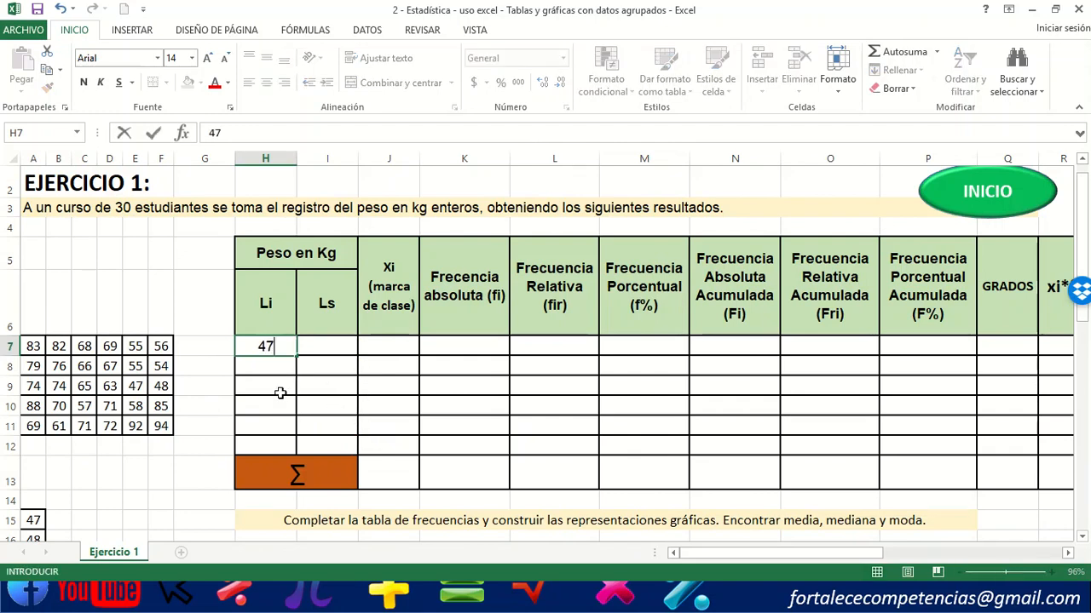
pyautogui.scroll(-2, 38, 524)
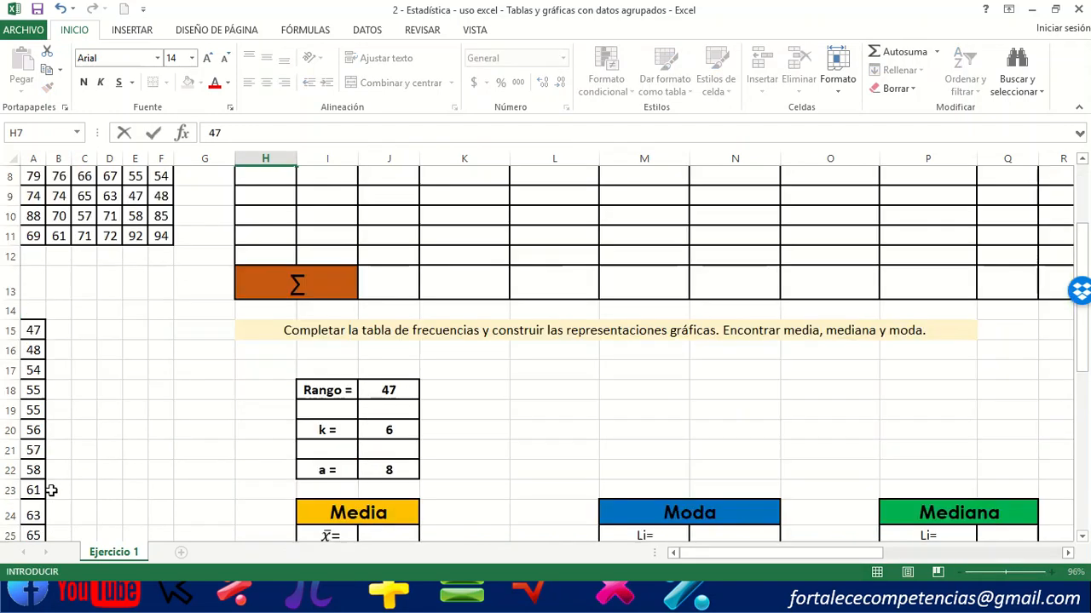
pyautogui.scroll(1, 81, 422)
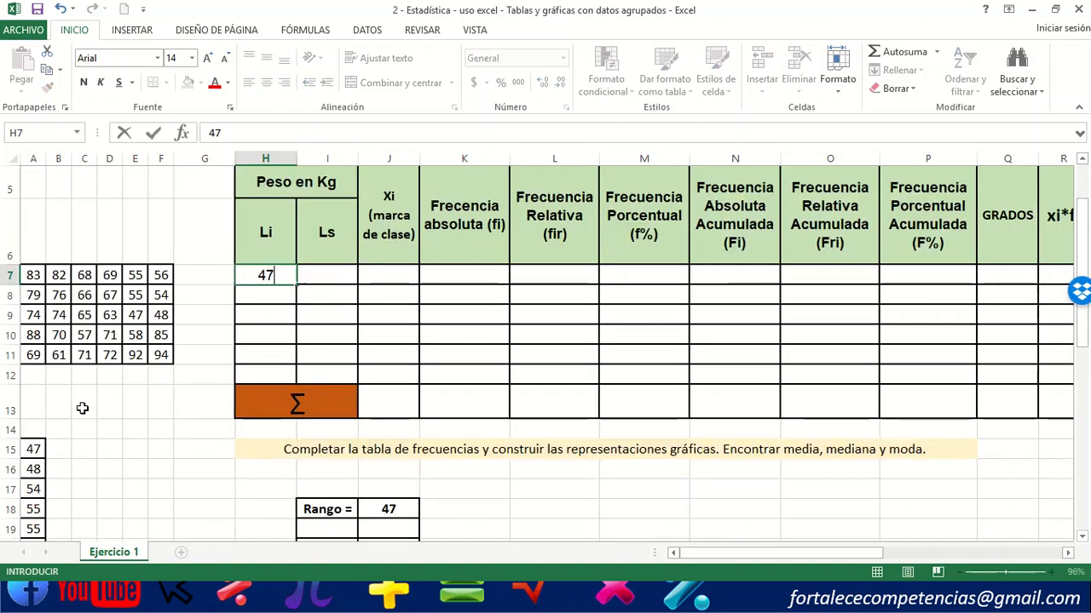
pyautogui.scroll(1, 315, 306)
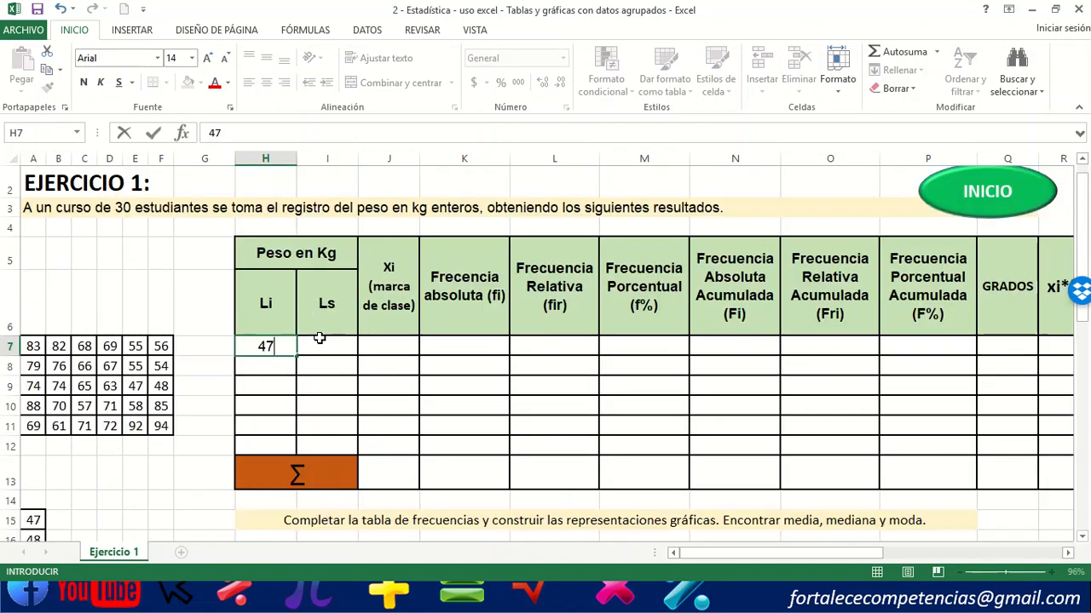
# Calculate the first upper limit (Ls) in I7 with the formula =H7+8.
pyautogui.click(318, 341)
pyautogui.write('=')
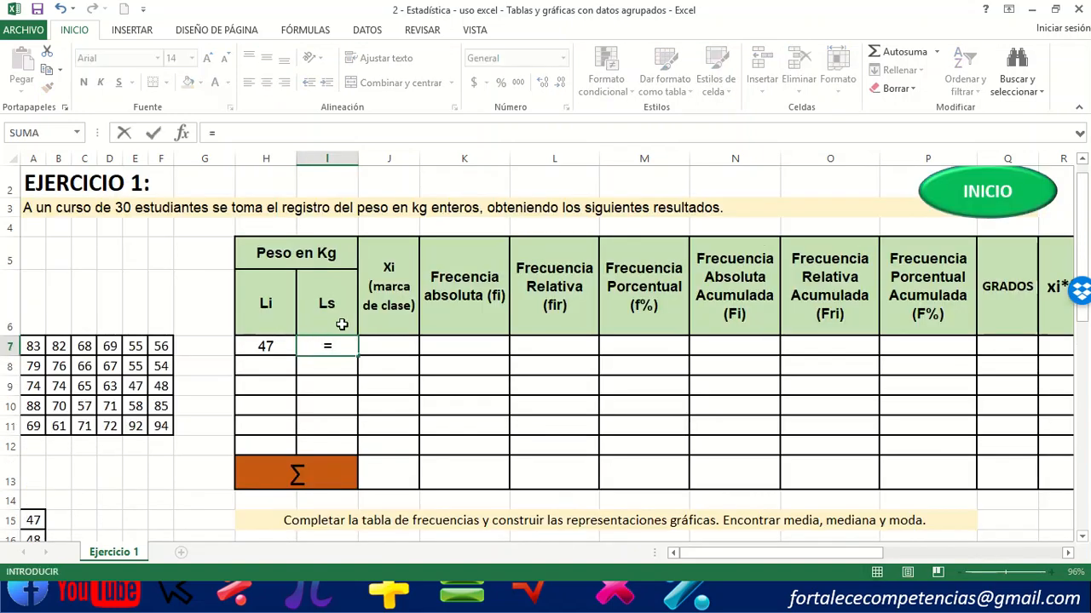
pyautogui.click(251, 346)
pyautogui.write('+8')
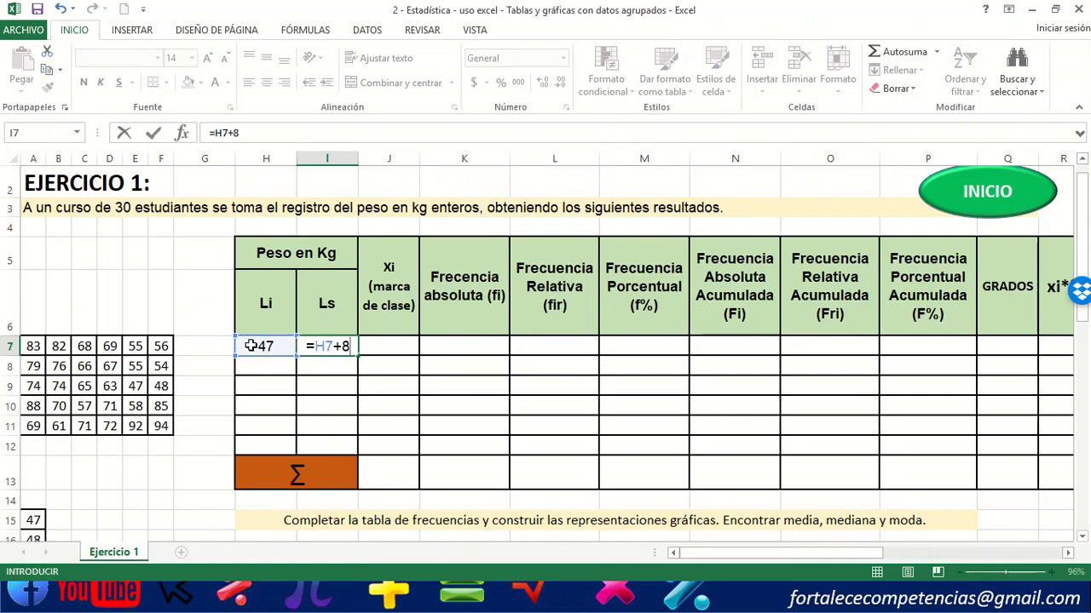
pyautogui.press('Return')
# Calculate the second lower limit (Li) in H8 with the formula =H7+8 and select that cell.
pyautogui.click(285, 365)
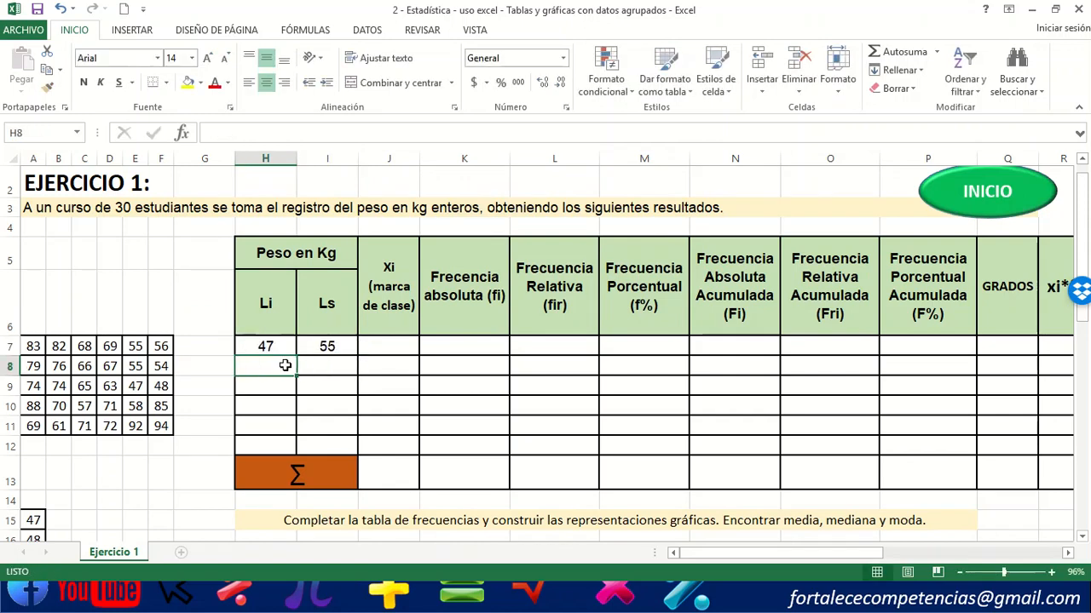
pyautogui.write('=')
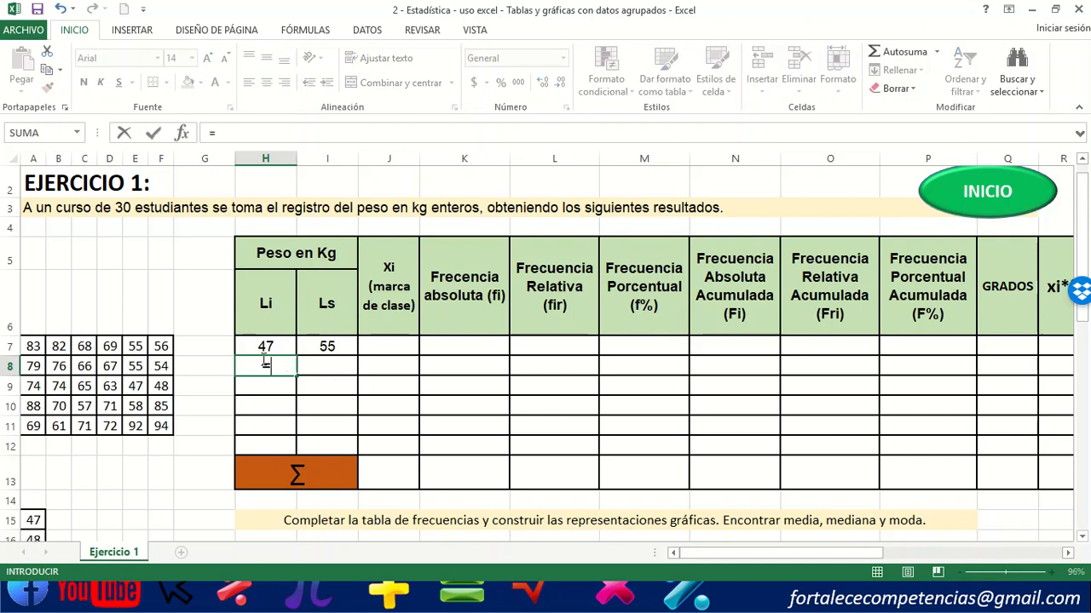
pyautogui.click(262, 344)
pyautogui.write('+')
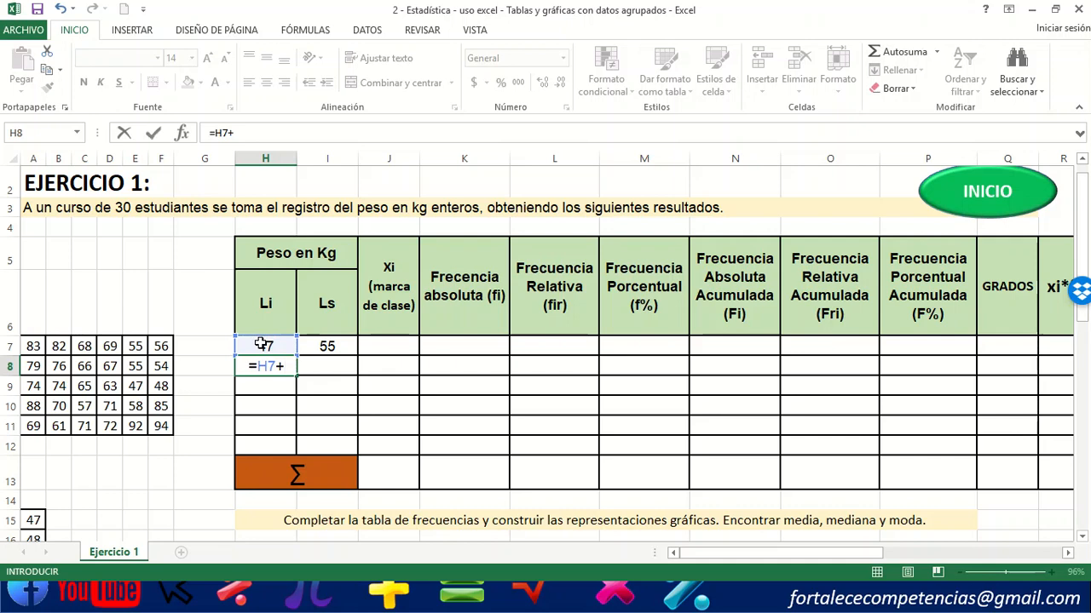
pyautogui.write('8')
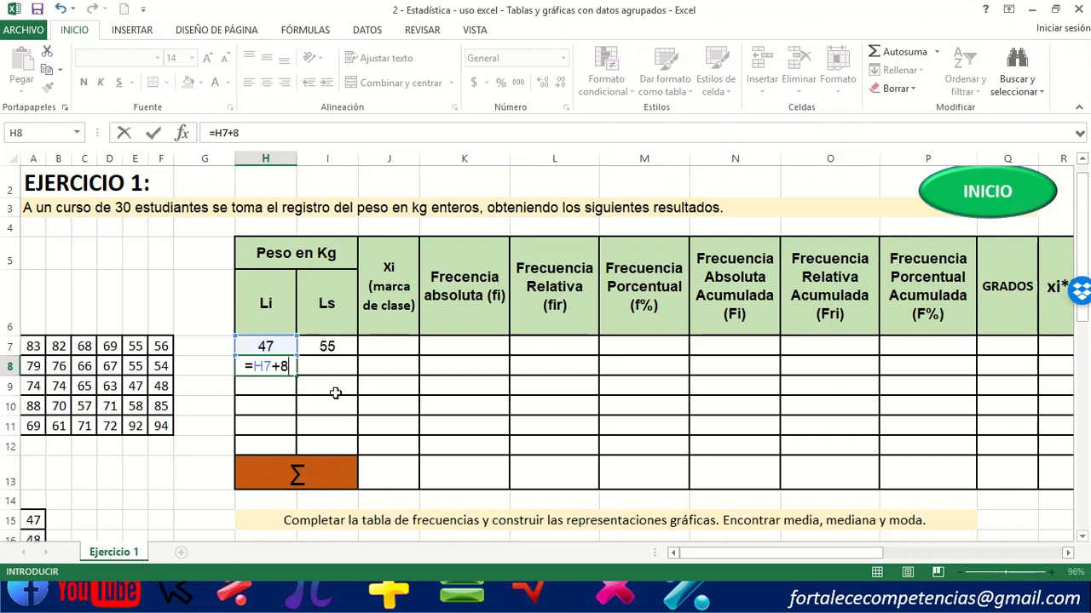
pyautogui.press('Return')
pyautogui.click(281, 371)
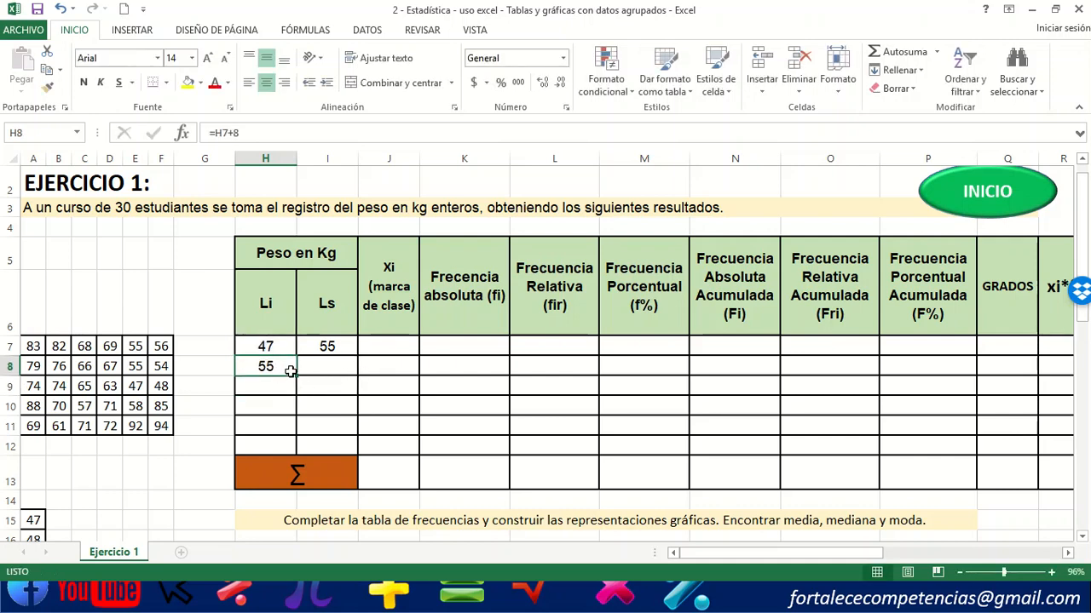
# Copy the H8 lower limit formula down to H12 and the I7 upper limit formula down to I12.
pyautogui.moveTo(295, 378); pyautogui.dragTo(295, 452)
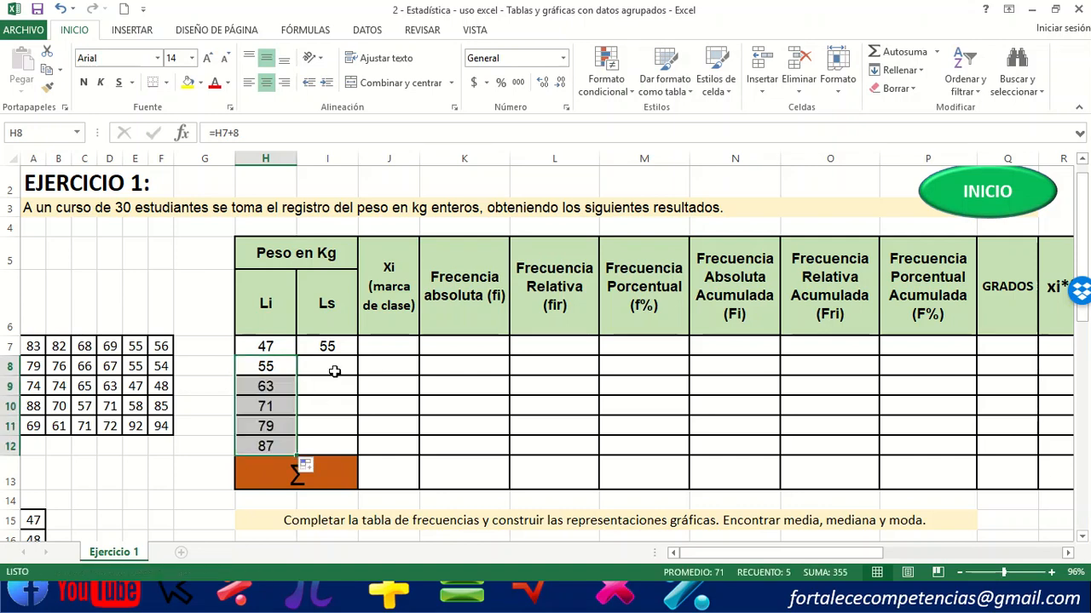
pyautogui.click(341, 364)
pyautogui.click(351, 349)
pyautogui.moveTo(359, 358); pyautogui.dragTo(340, 450)
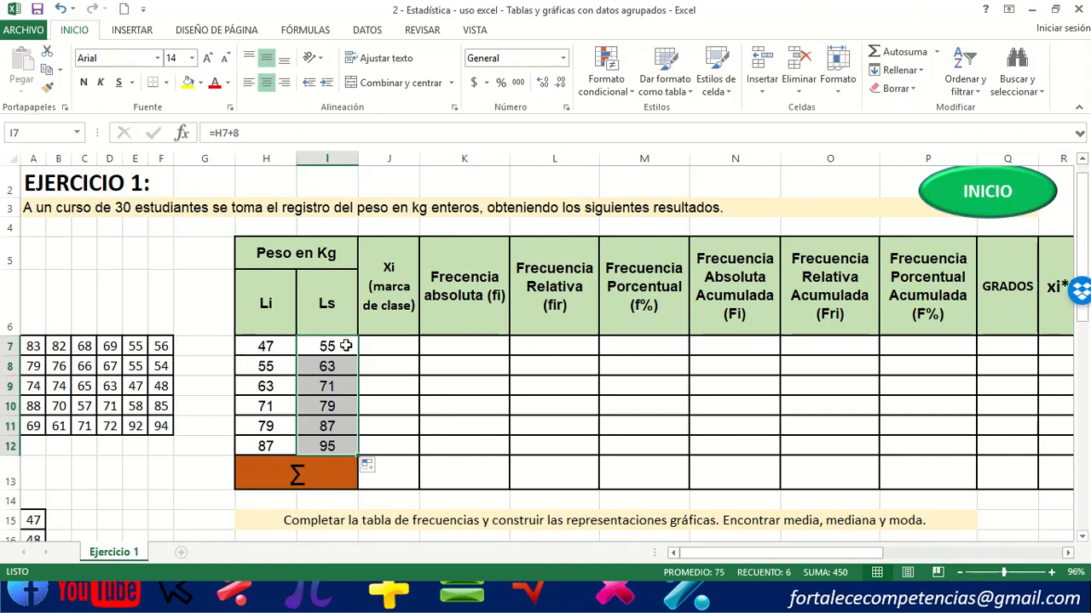
# Calculate the first class mark (Xi) in J7 with the formula =(H7+I7)/2.
pyautogui.click(504, 366)
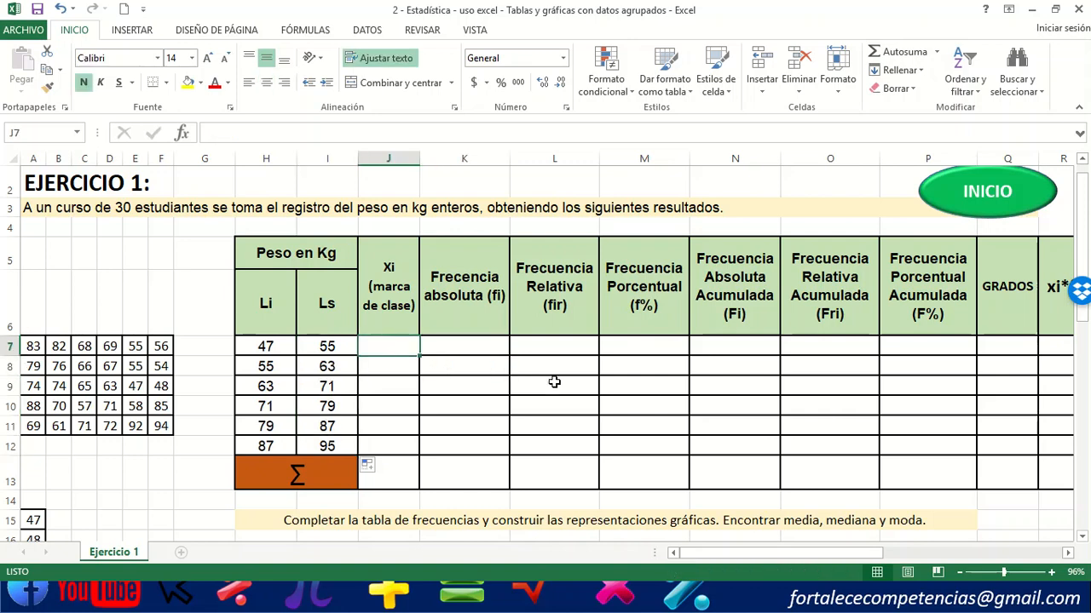
pyautogui.write('=')
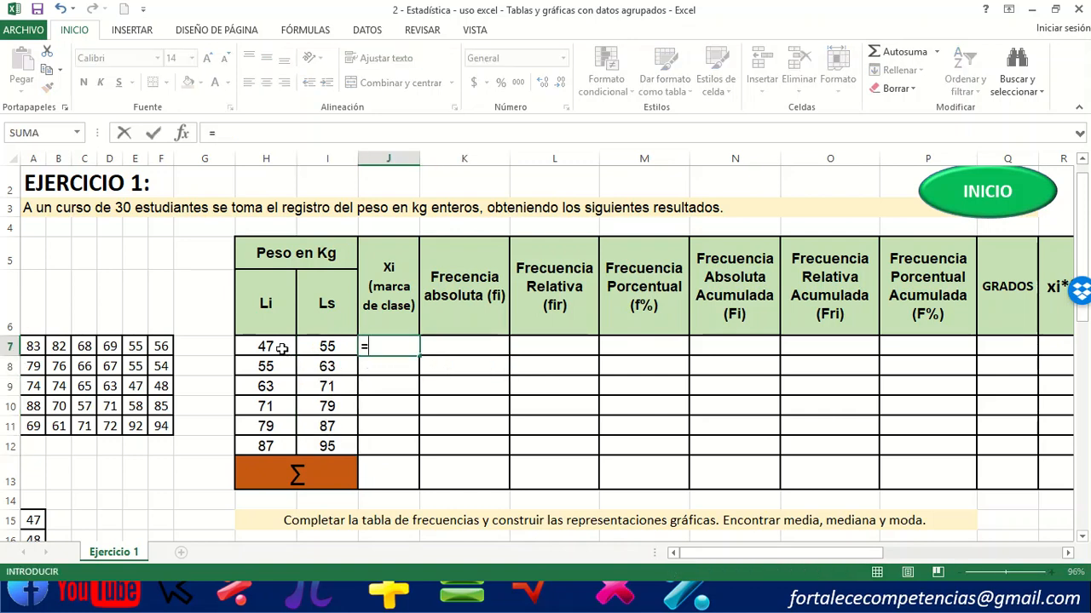
pyautogui.write('(')
pyautogui.click(286, 349)
pyautogui.write('+')
pyautogui.click(324, 343)
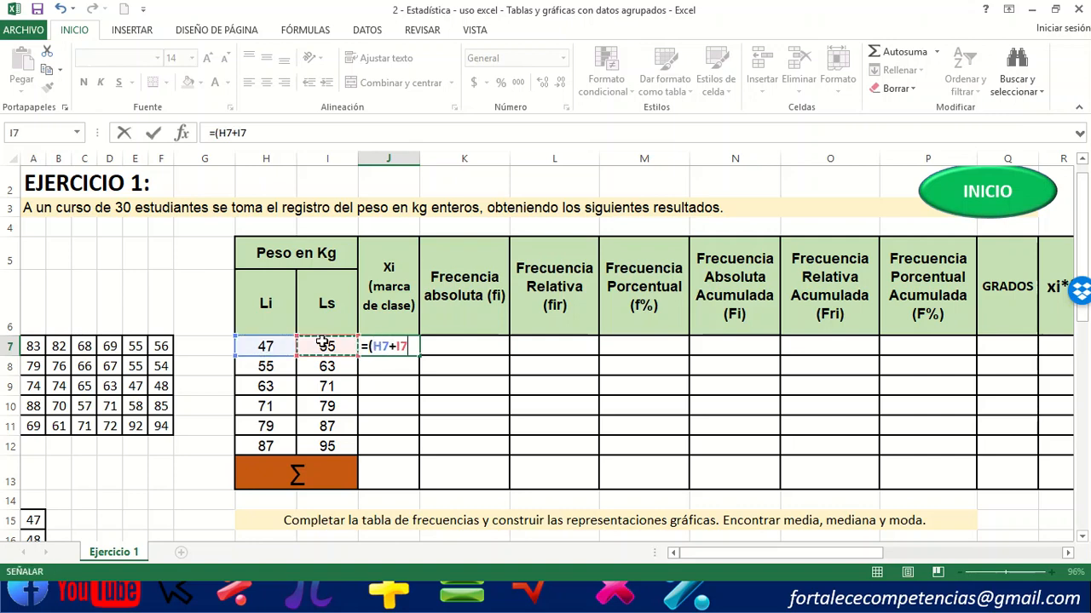
pyautogui.write(')/')
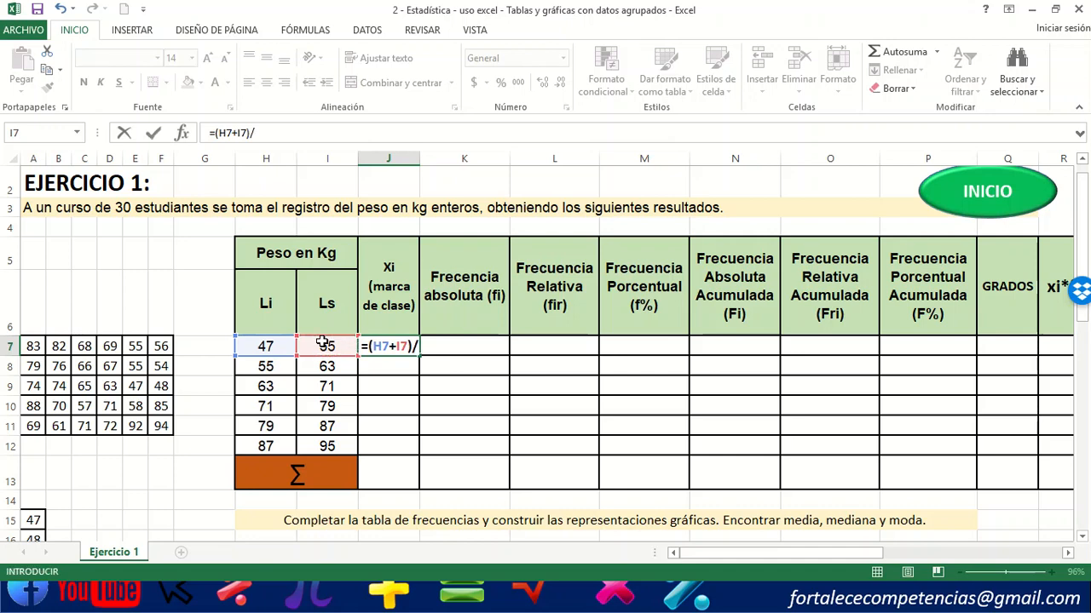
pyautogui.write('2')
pyautogui.press('Return')
# Center the class mark in J7 and copy its formula down to J12.
pyautogui.click(394, 346)
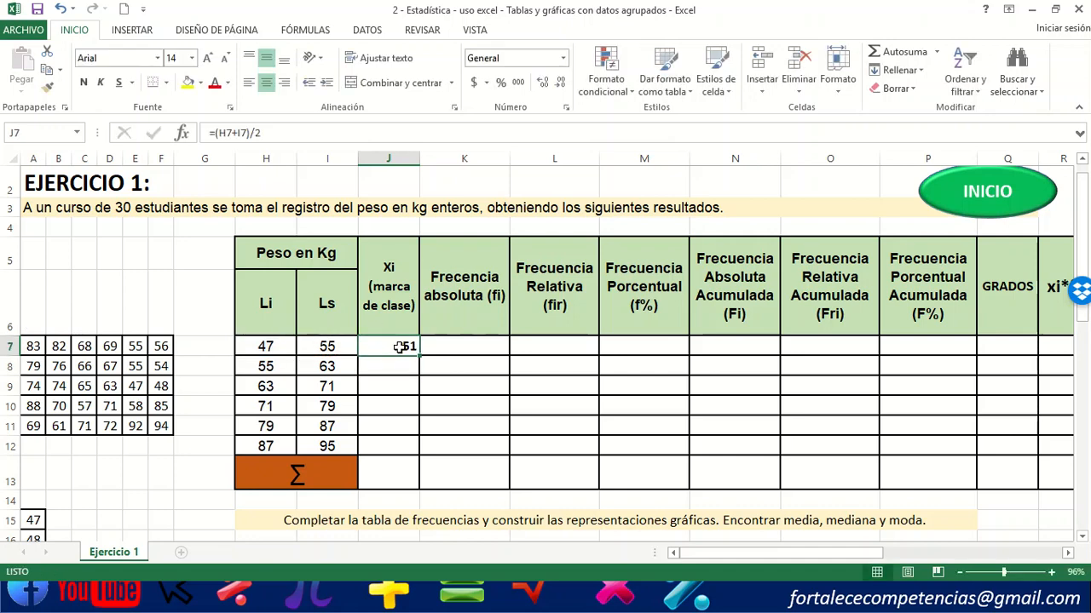
pyautogui.click(274, 80)
pyautogui.moveTo(418, 355); pyautogui.dragTo(414, 446)
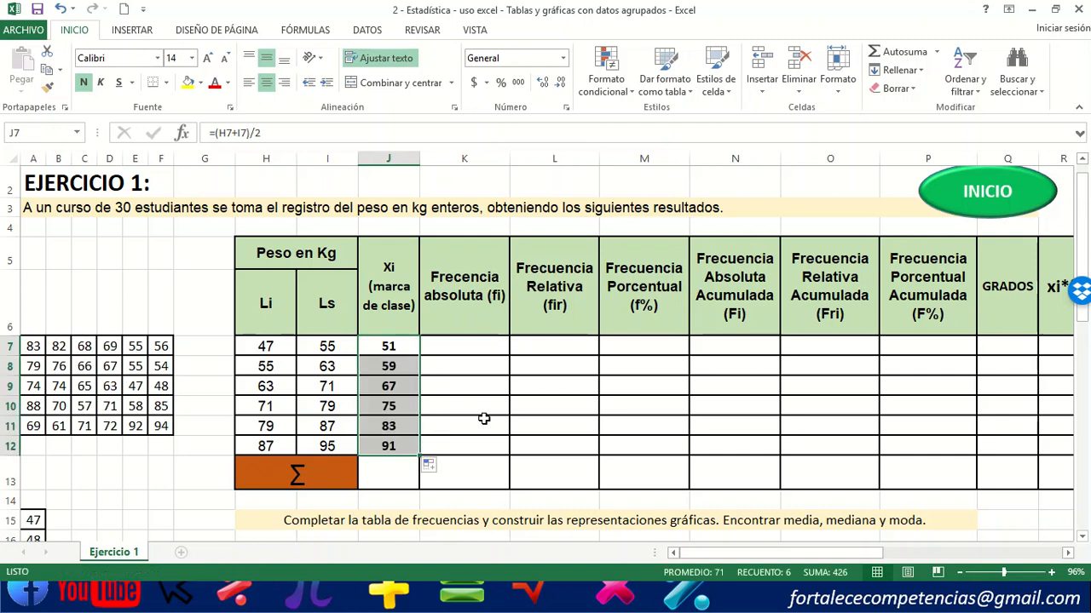
# Calculate the first absolute frequency (fi) in K7 with the formula =FRECUENCIA(Peso;I7:I12).
pyautogui.click(469, 346)
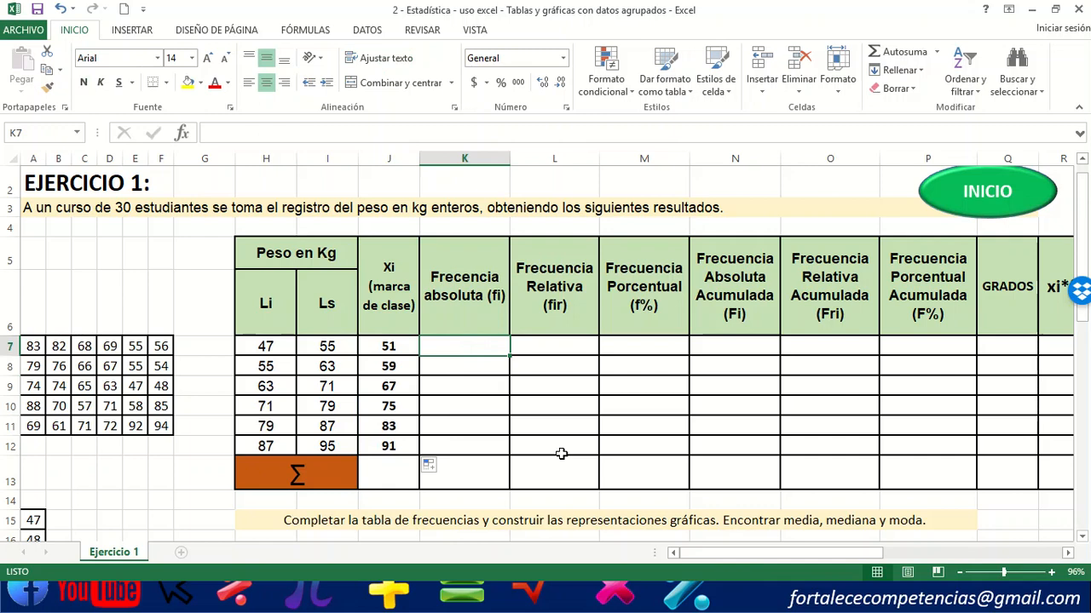
pyautogui.write('=')
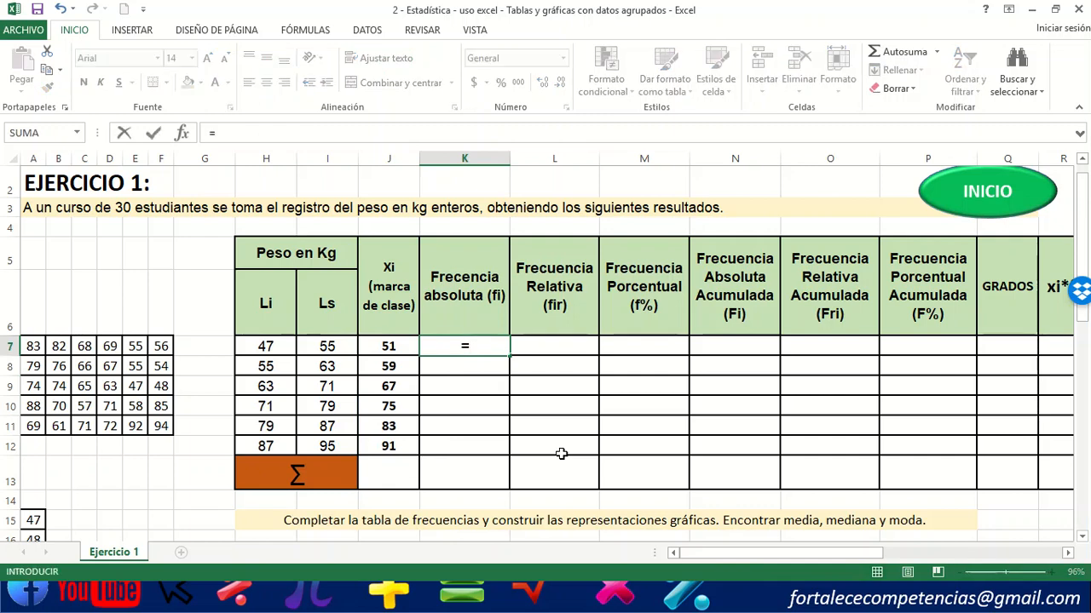
pyautogui.write('frecue')
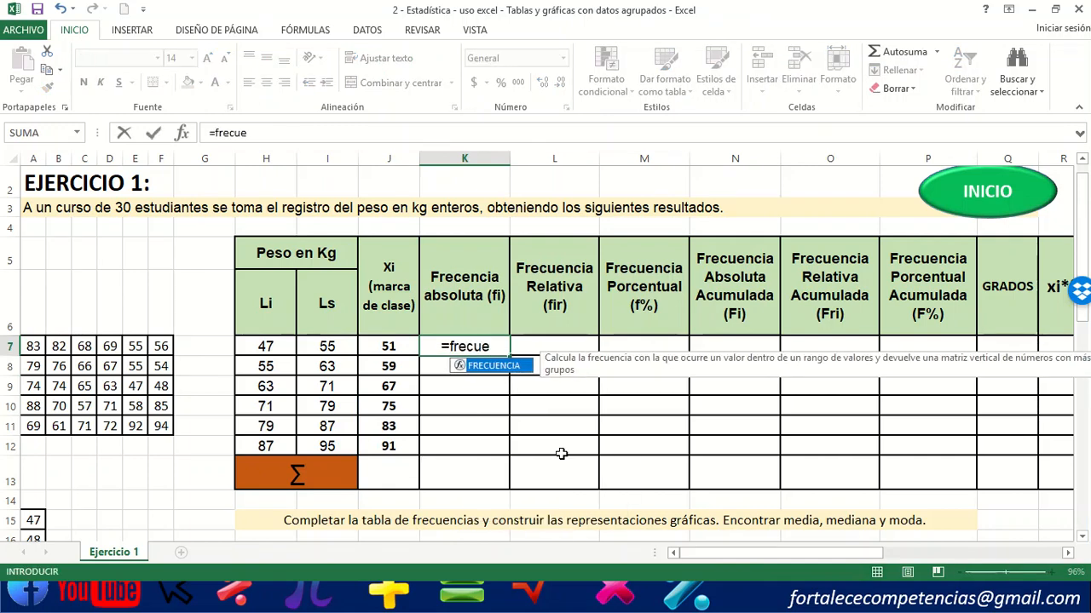
pyautogui.doubleClick(491, 368)
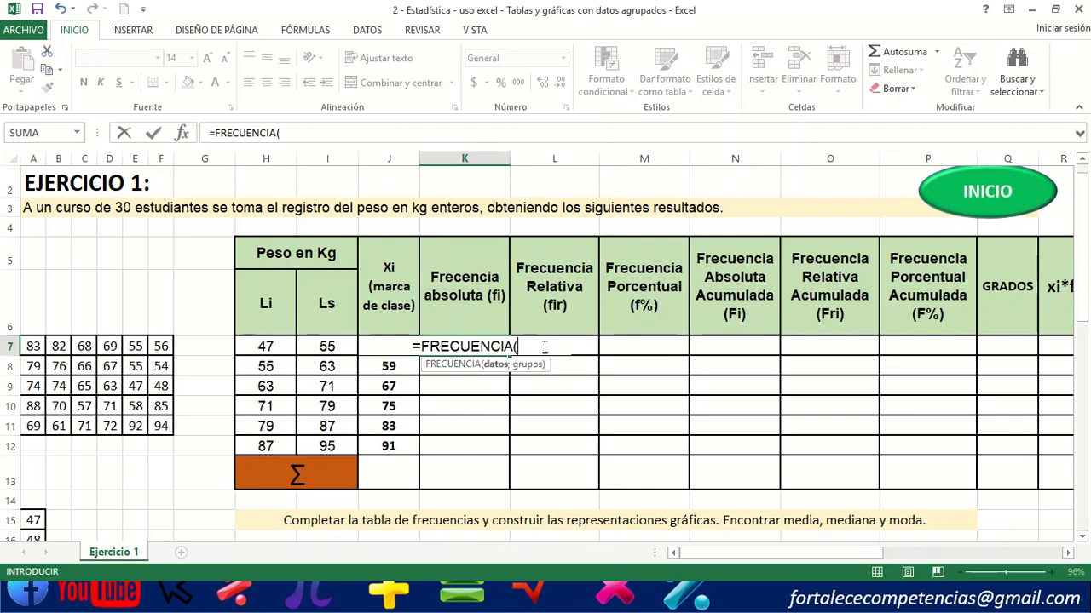
pyautogui.write('Peso')
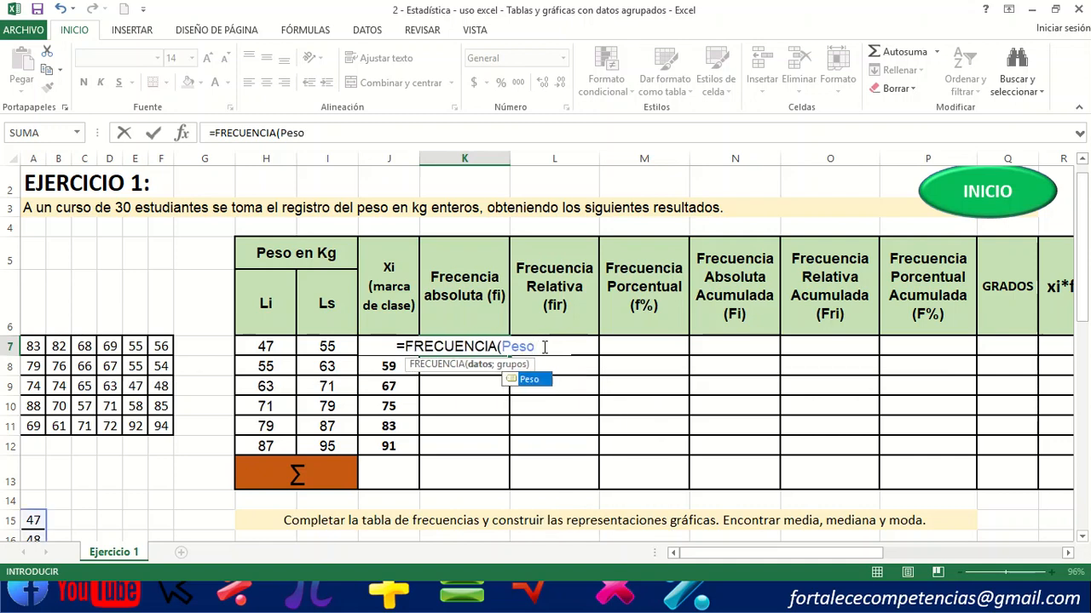
pyautogui.write(';')
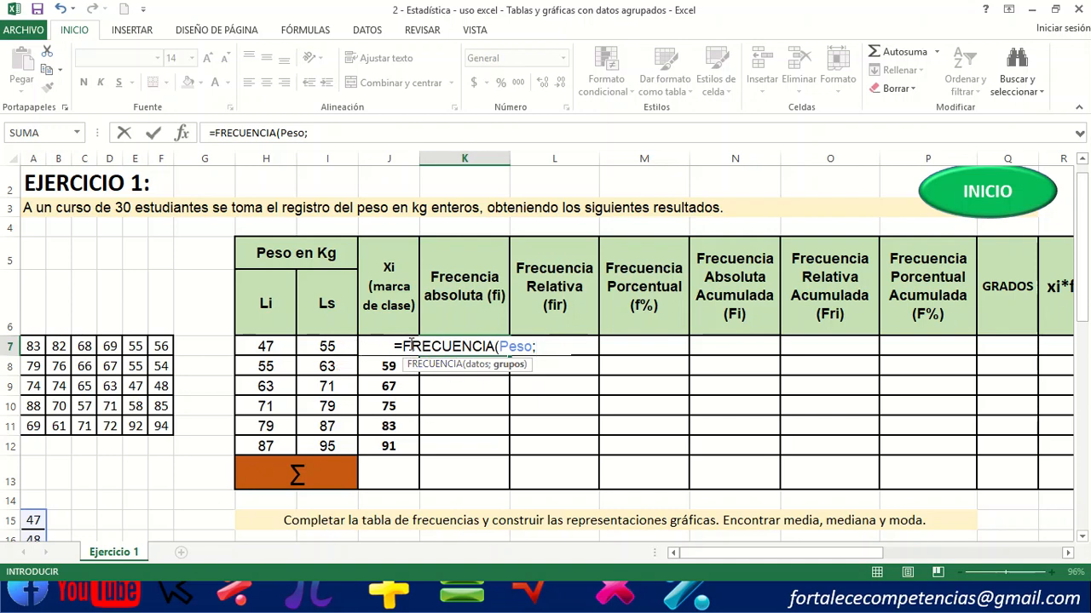
pyautogui.click(330, 346)
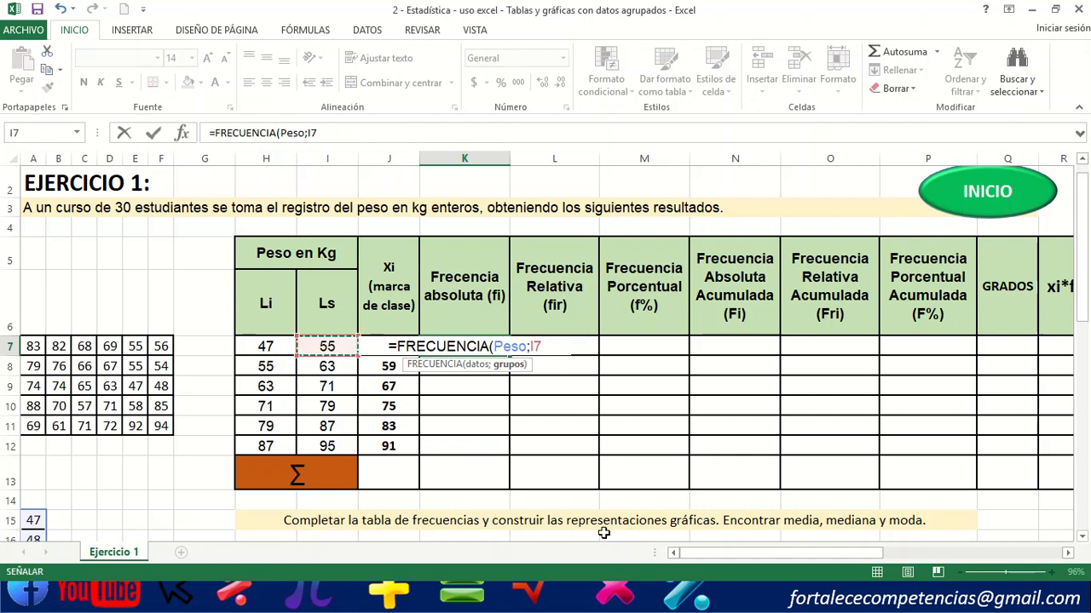
pyautogui.write(':')
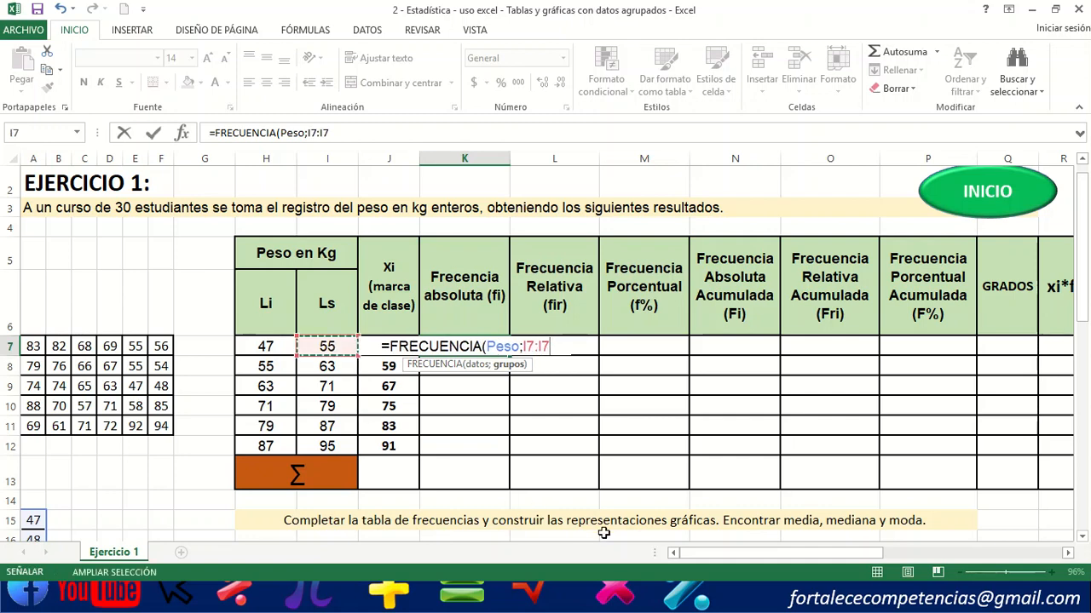
pyautogui.click(332, 445)
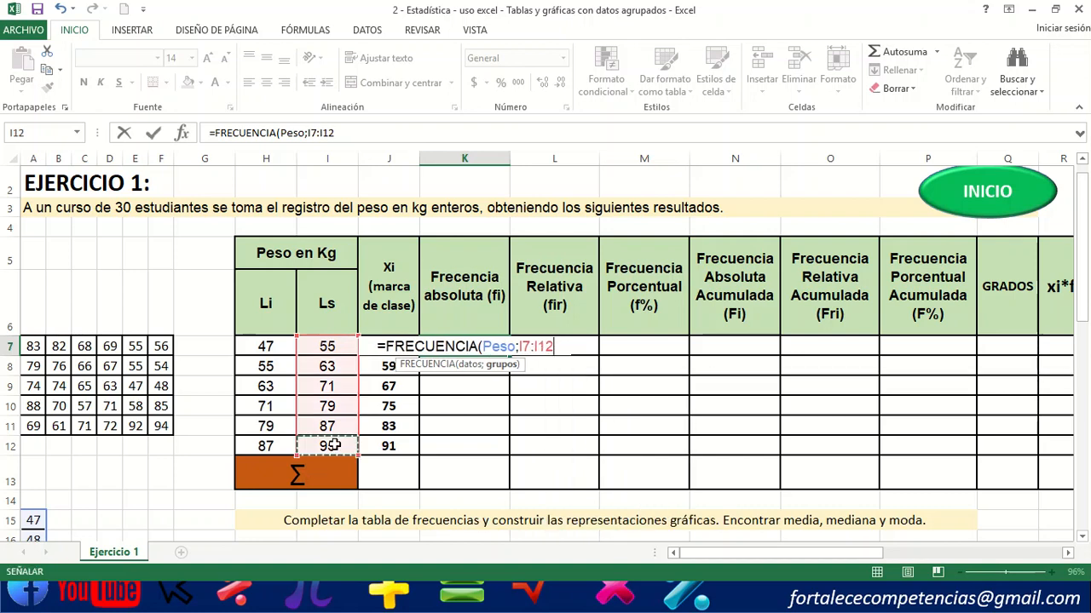
pyautogui.press('Return')
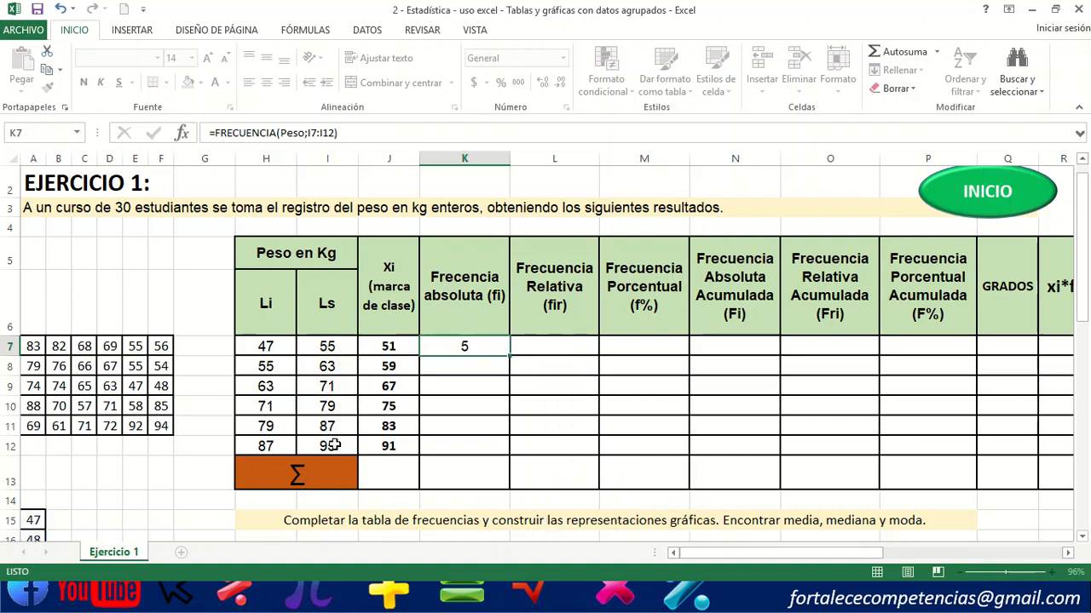
# Apply the K7 FRECUENCIA formula to K7:K12 as an array formula.
pyautogui.click(489, 347)
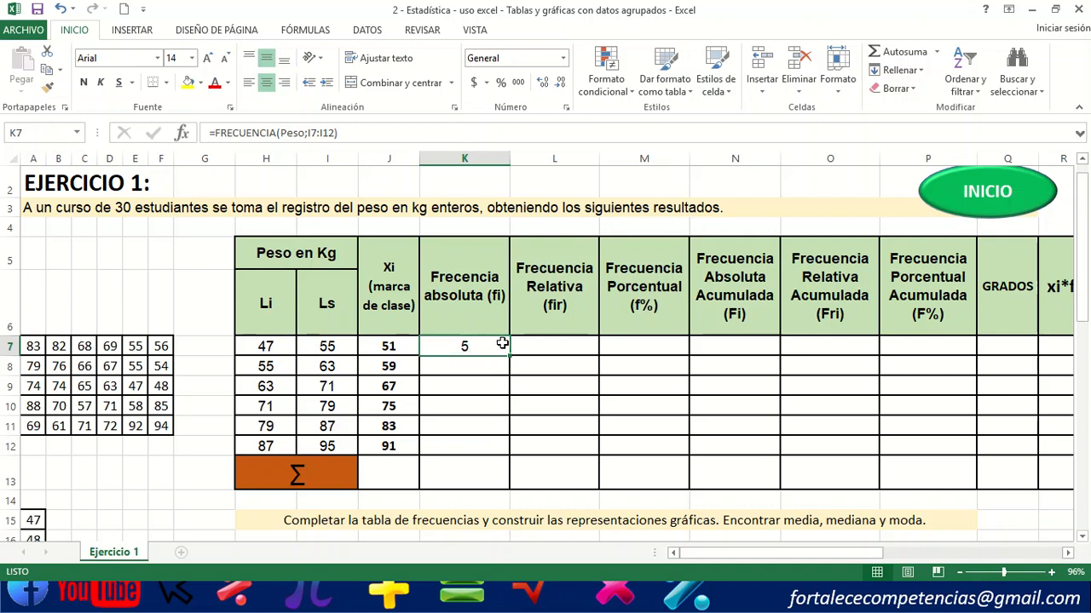
pyautogui.moveTo(489, 344); pyautogui.dragTo(479, 445)
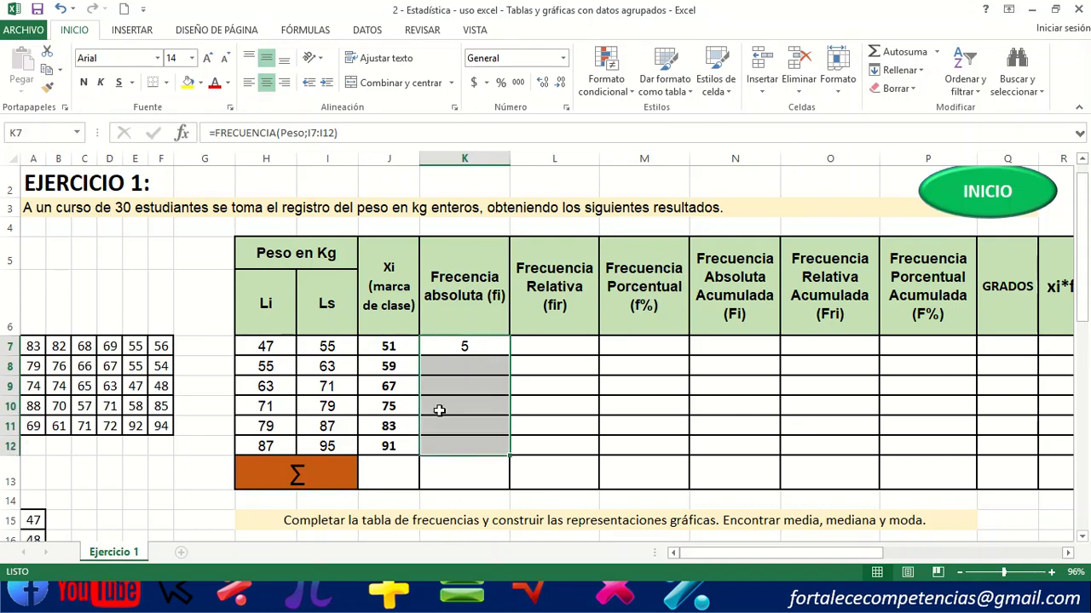
pyautogui.press('F2')
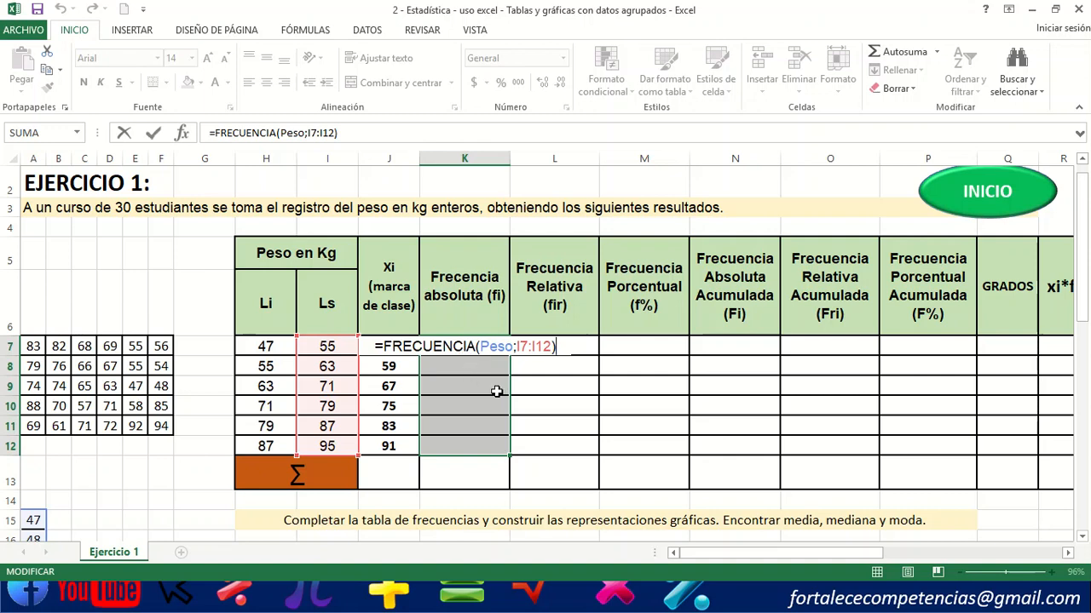
pyautogui.hotkey('ctrl', 'shift', 'Return')
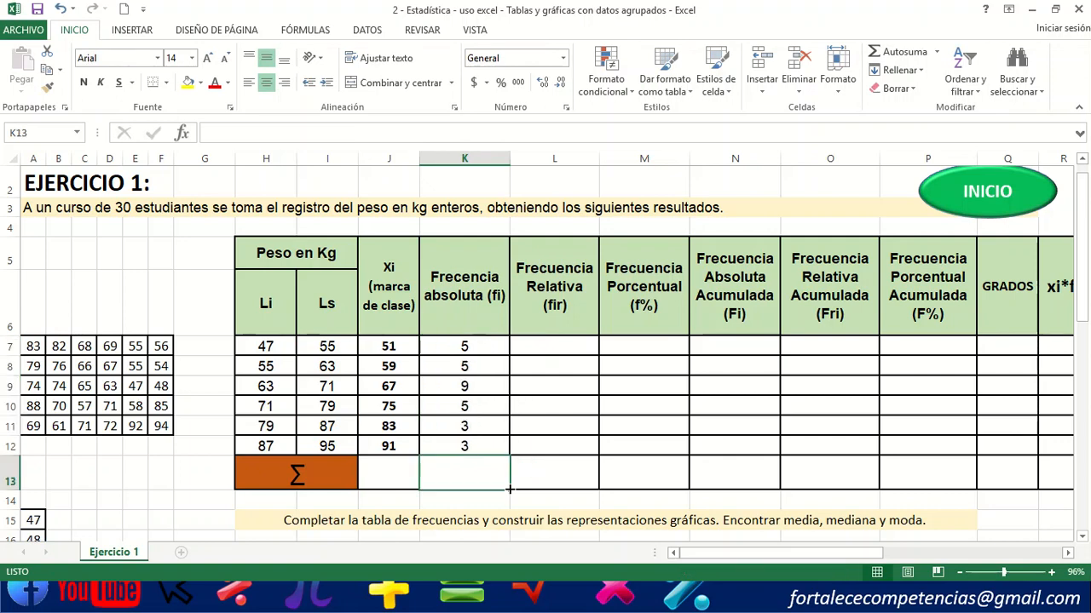
# Total the absolute frequencies in K13 with the formula =SUMA(K7:K12).
pyautogui.click(470, 467)
pyautogui.write('=')
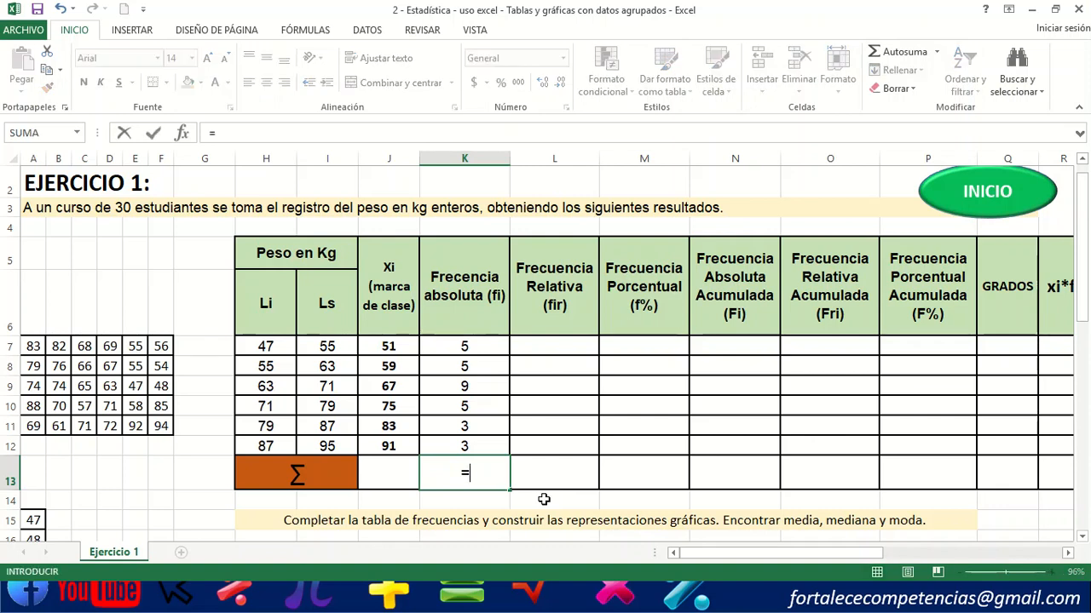
pyautogui.click(886, 52)
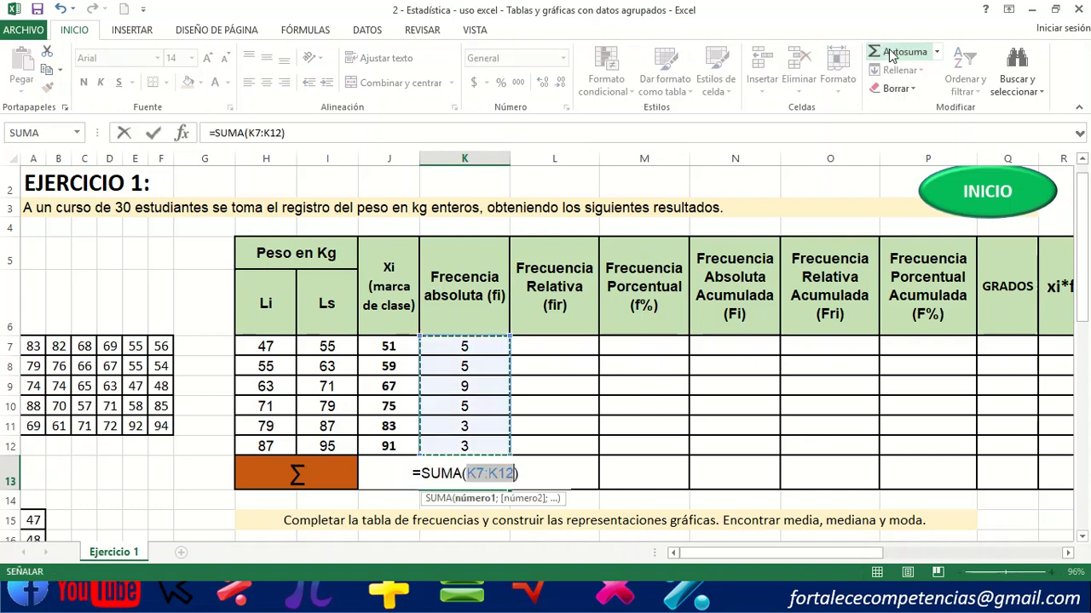
pyautogui.press('Return')
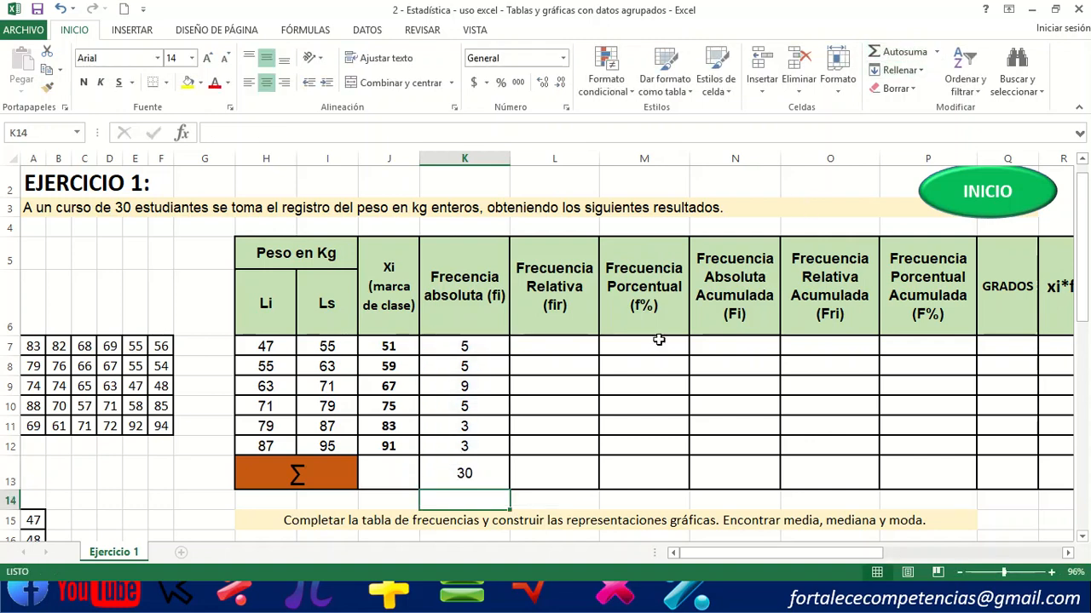
# Calculate the first relative frequency (fir) in L7 with the formula =K7/$K$13, keeping the total as an absolute reference.
pyautogui.click(573, 432)
pyautogui.click(543, 349)
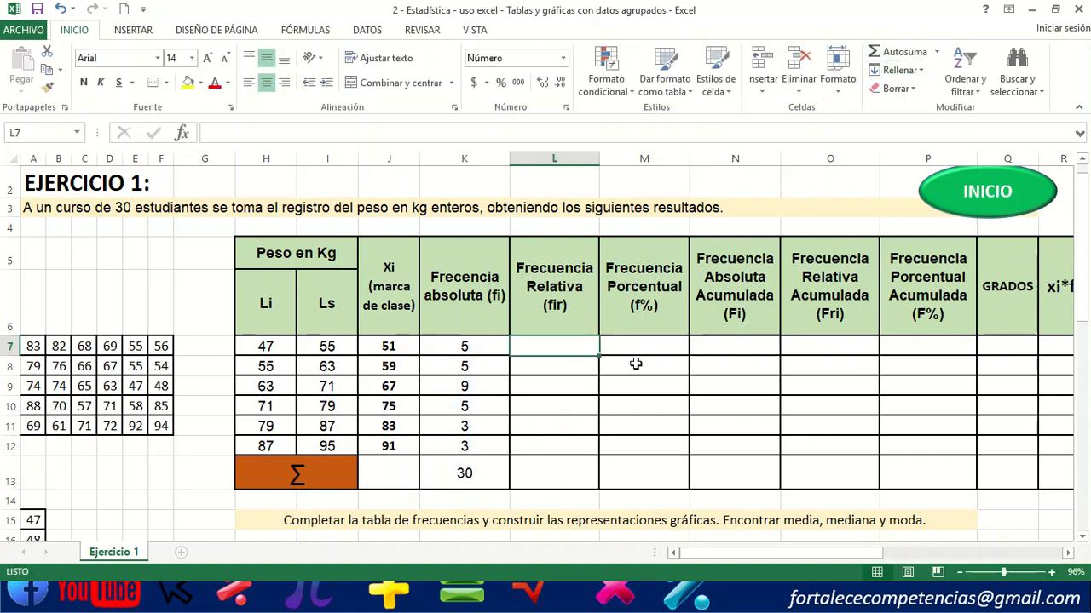
pyautogui.write('=')
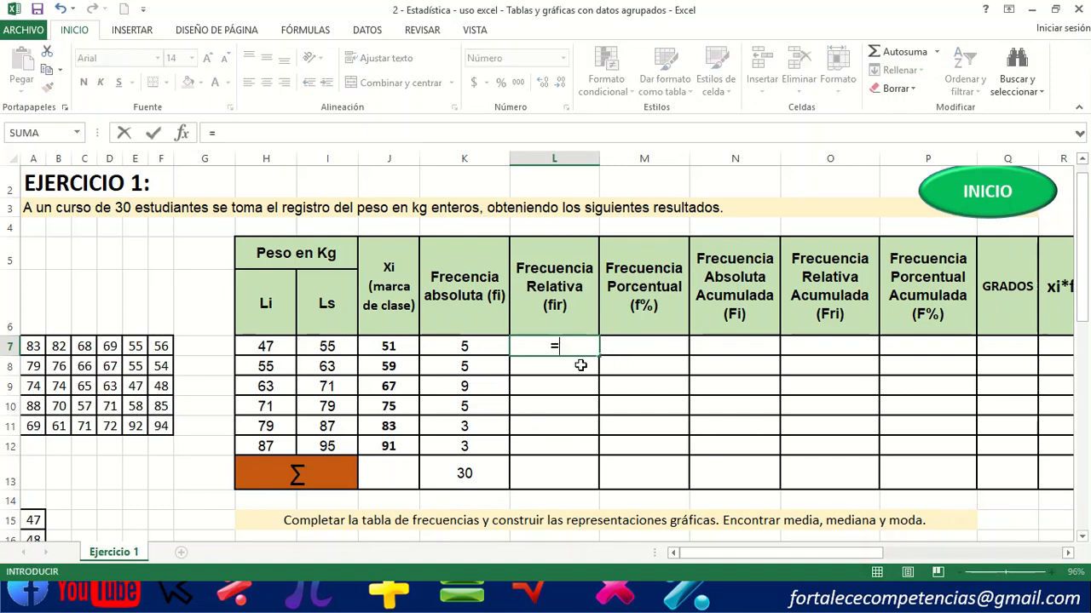
pyautogui.click(489, 350)
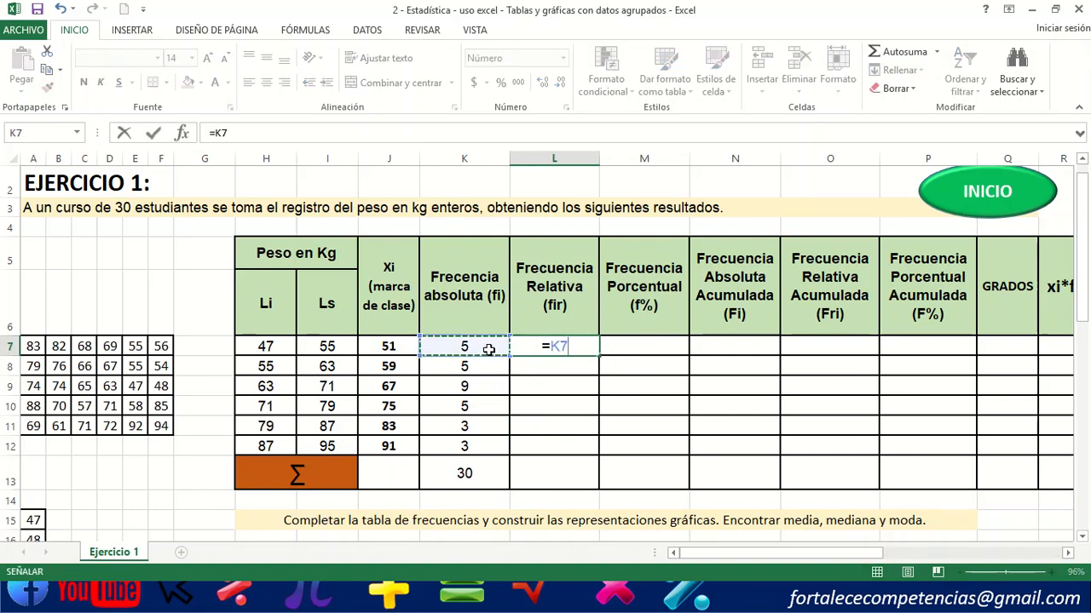
pyautogui.write('/')
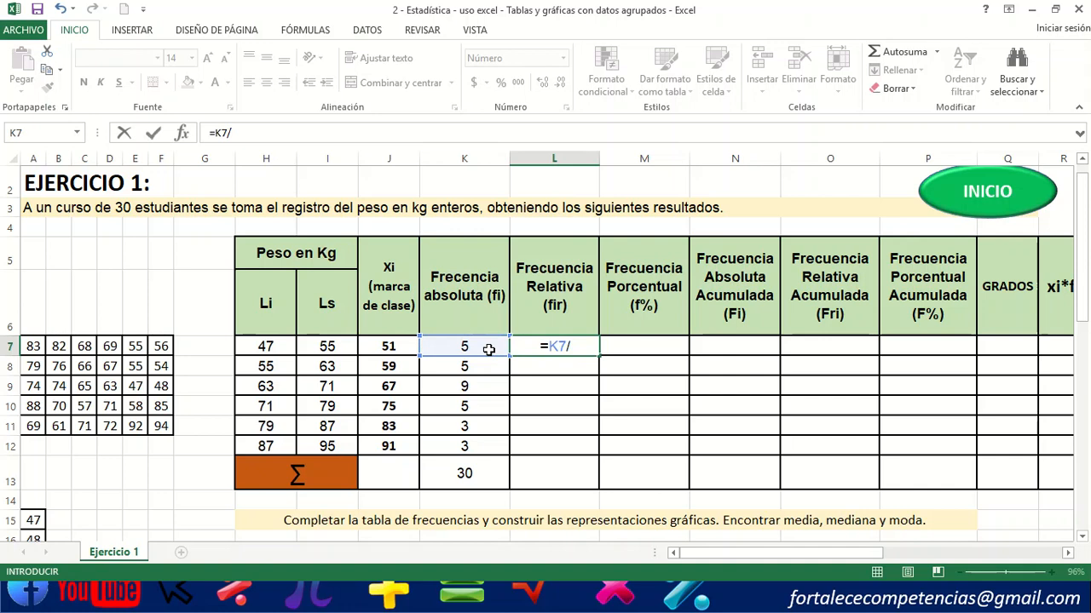
pyautogui.click(469, 482)
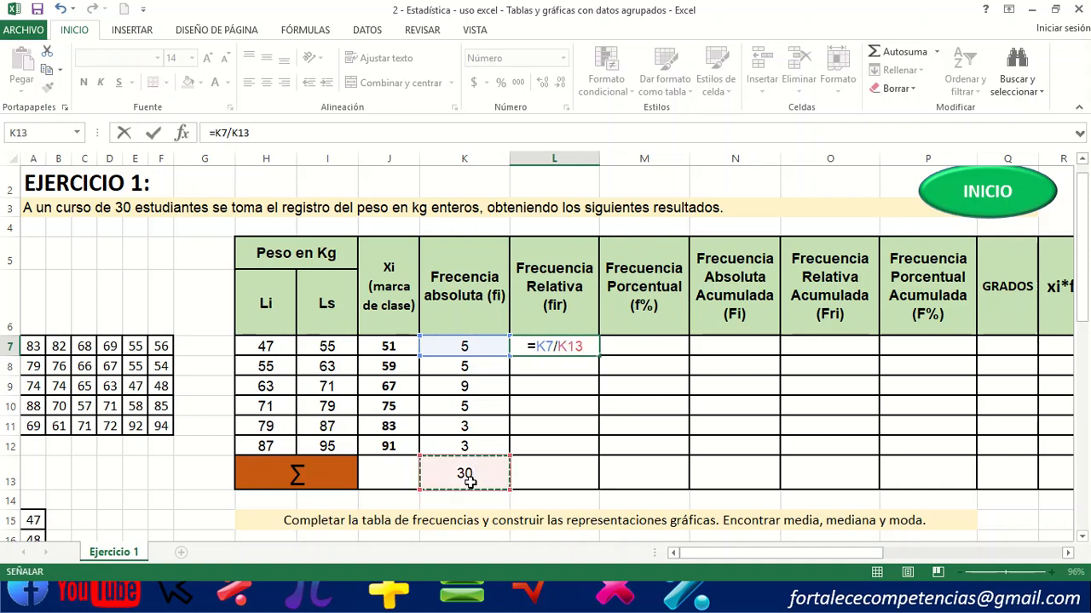
pyautogui.press('F4')
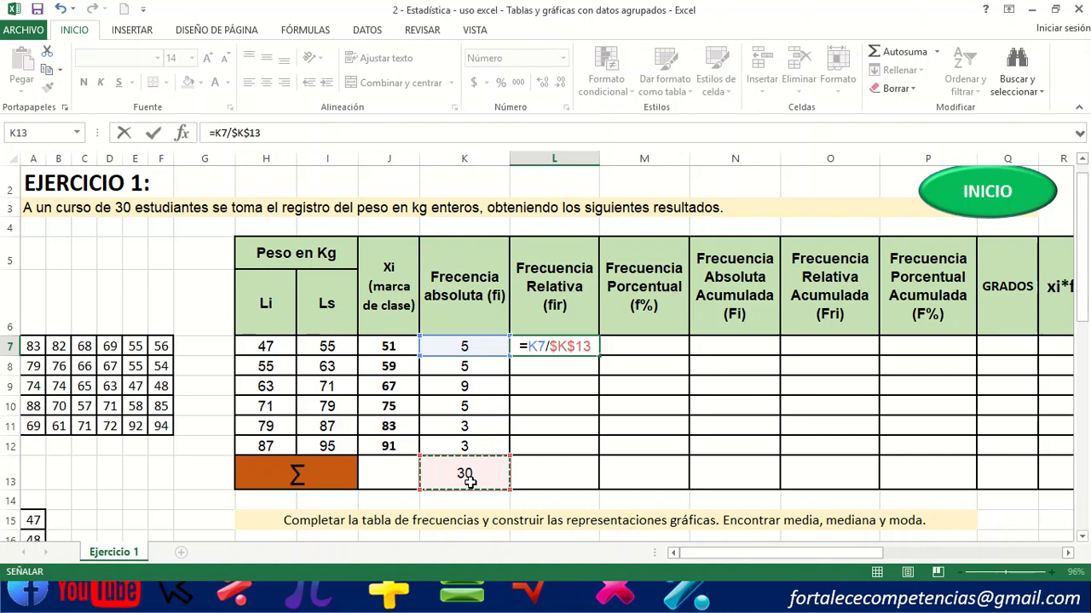
pyautogui.press('Return')
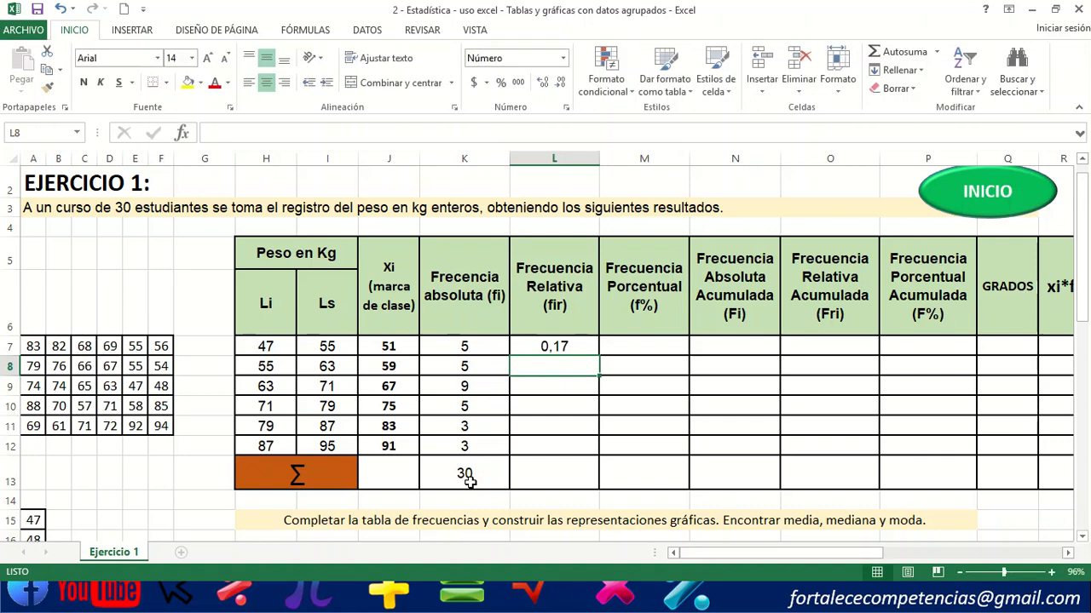
# Show the relative frequency in L7 with three decimal places and copy its formula down to L12.
pyautogui.click(577, 345)
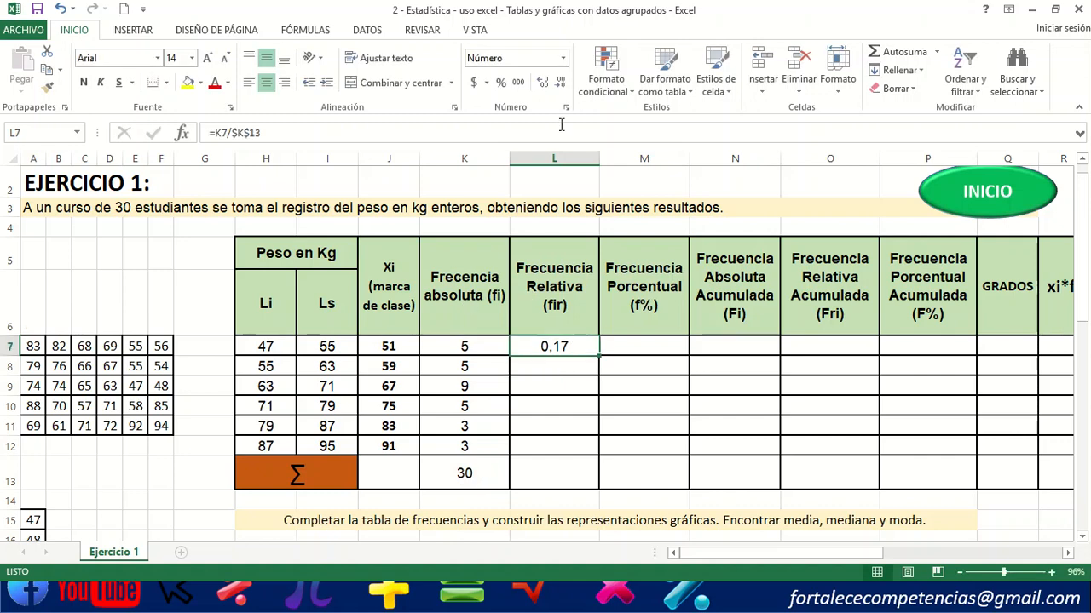
pyautogui.click(542, 82)
pyautogui.moveTo(599, 355); pyautogui.dragTo(578, 448)
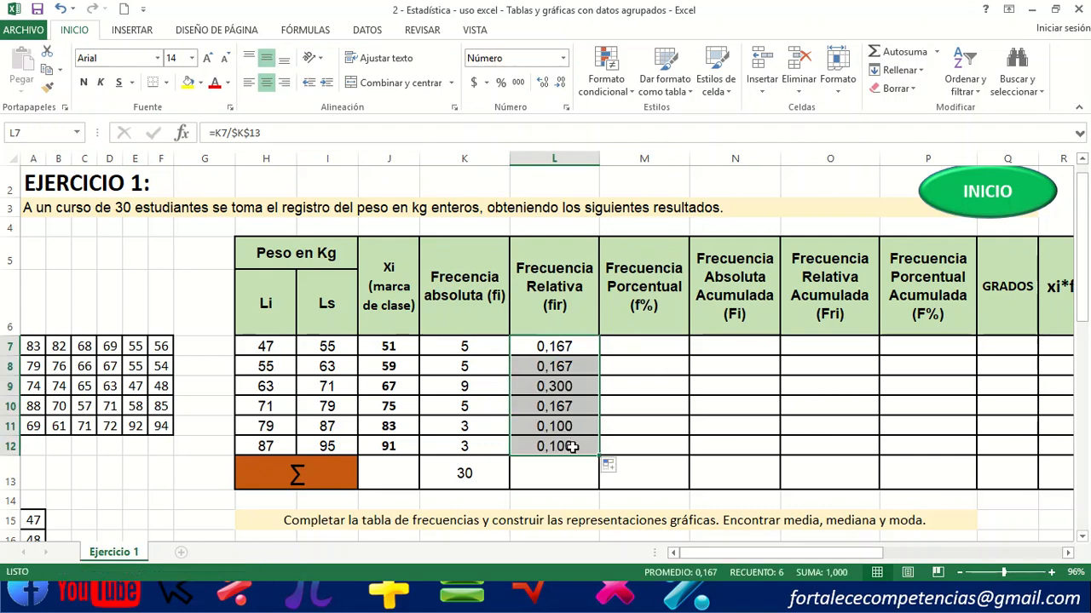
# Total the relative frequencies in L13 with the formula =SUMA(L7:L12).
pyautogui.click(564, 471)
pyautogui.write('=')
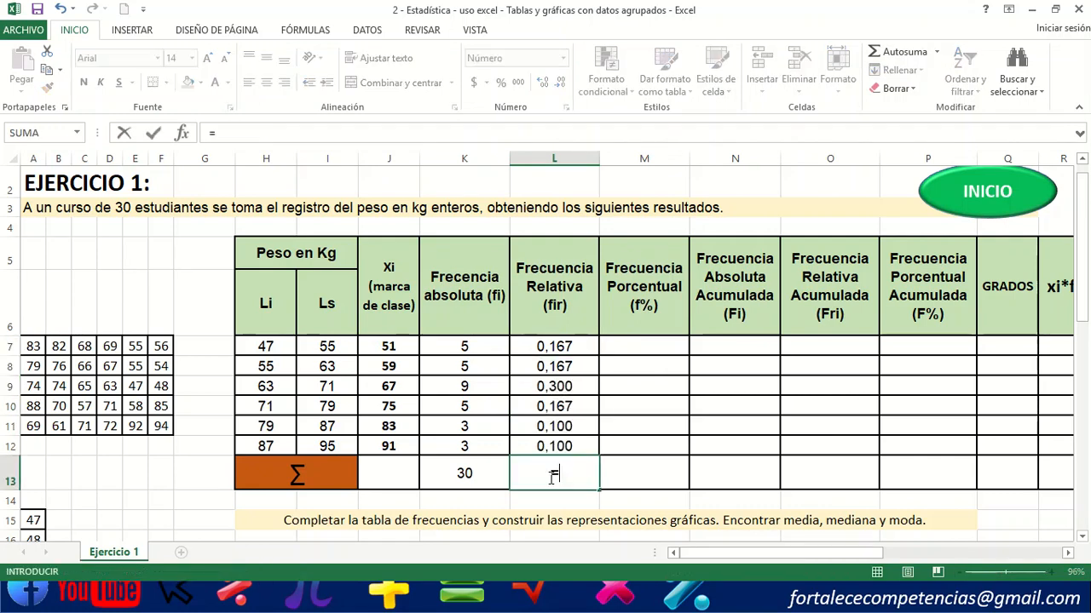
pyautogui.click(891, 63)
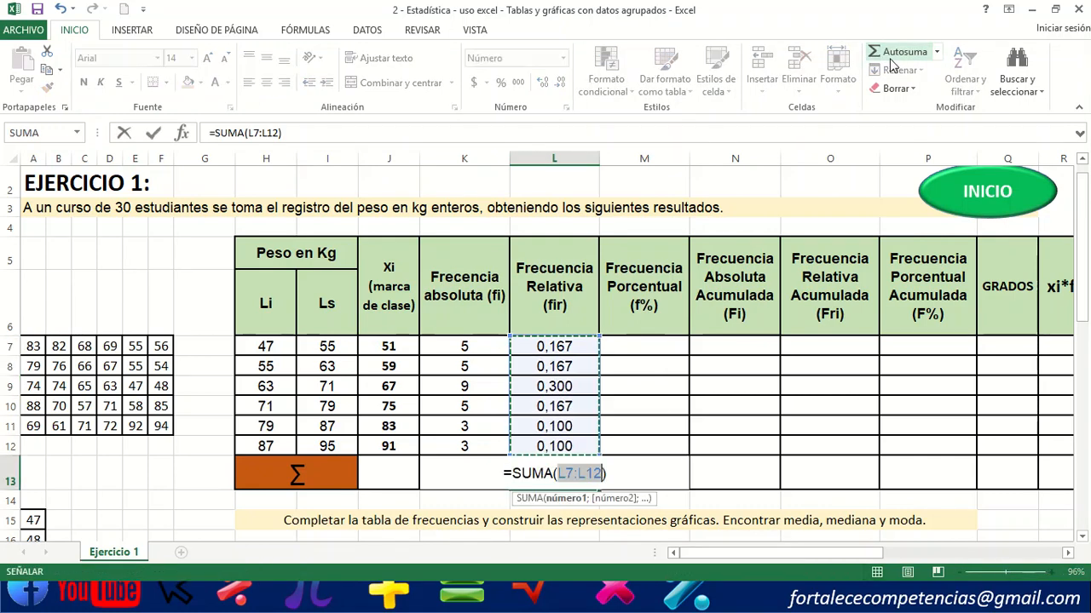
pyautogui.click(891, 63)
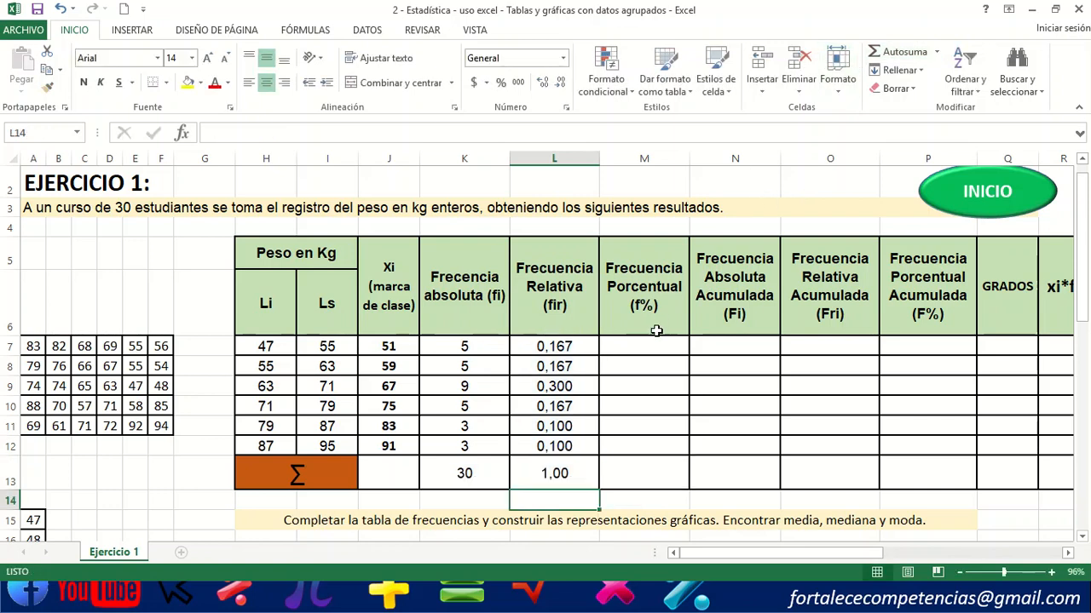
# Enter the first percentage frequency (f%) in M7 with the formula =L7.
pyautogui.click(654, 342)
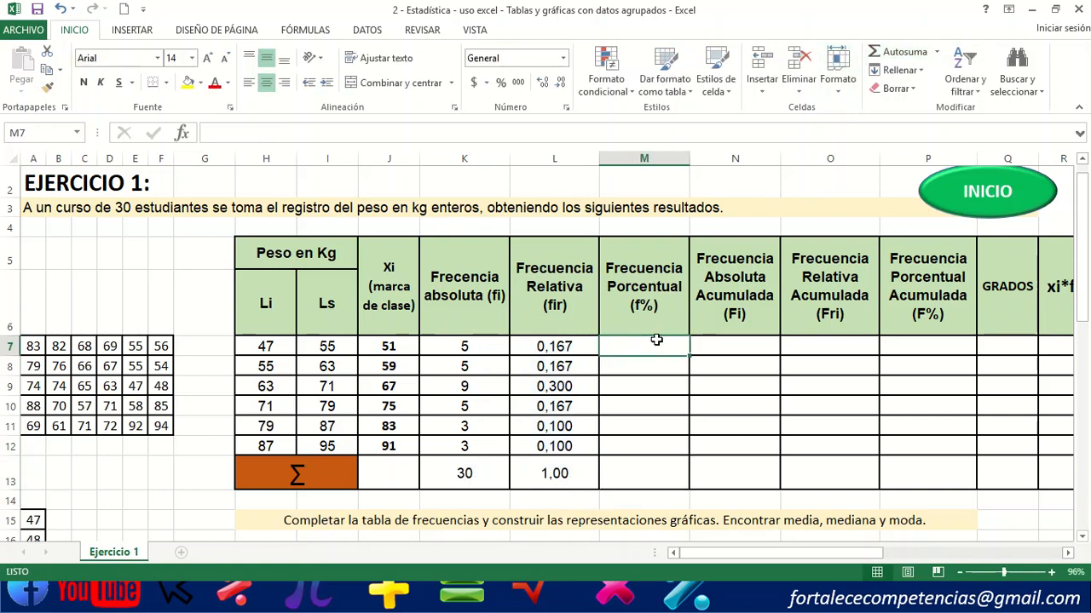
pyautogui.write('=')
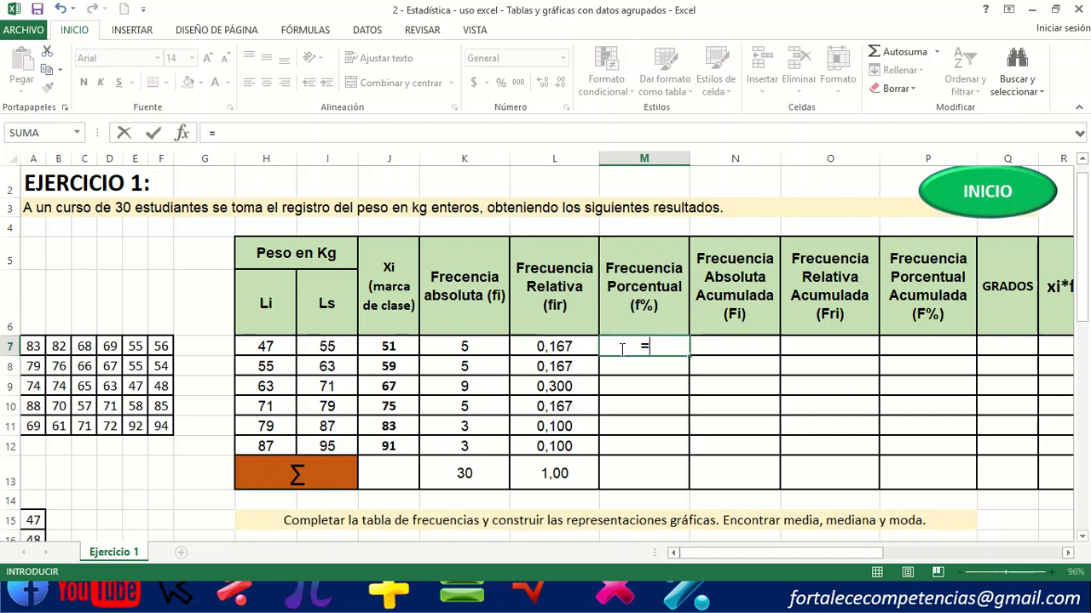
pyautogui.click(564, 346)
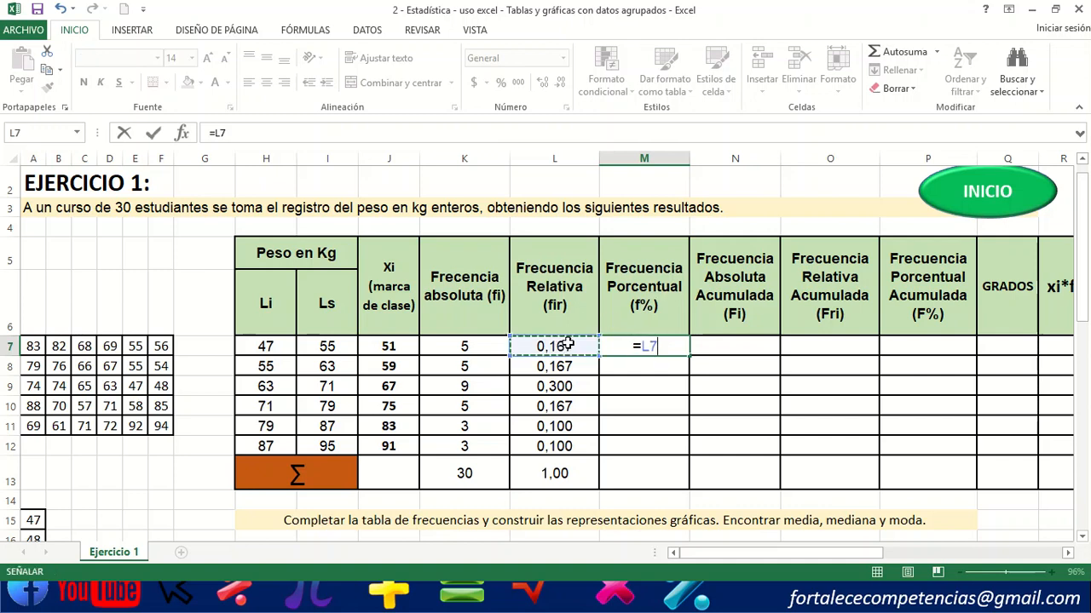
pyautogui.press('Return')
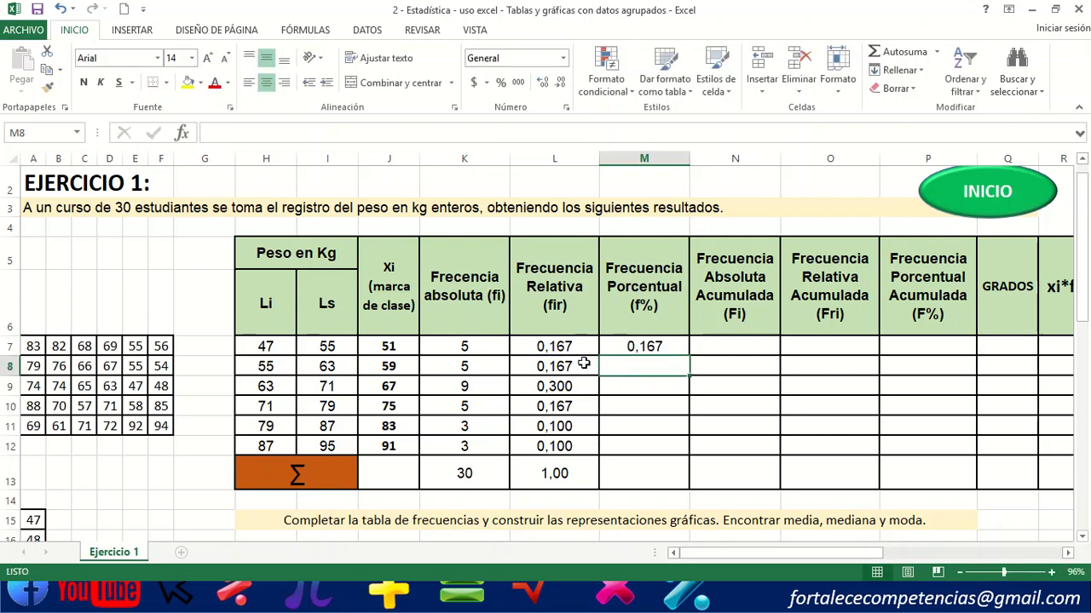
# Format M7 as a percentage with three decimal places and copy its formula down to M12.
pyautogui.click(649, 347)
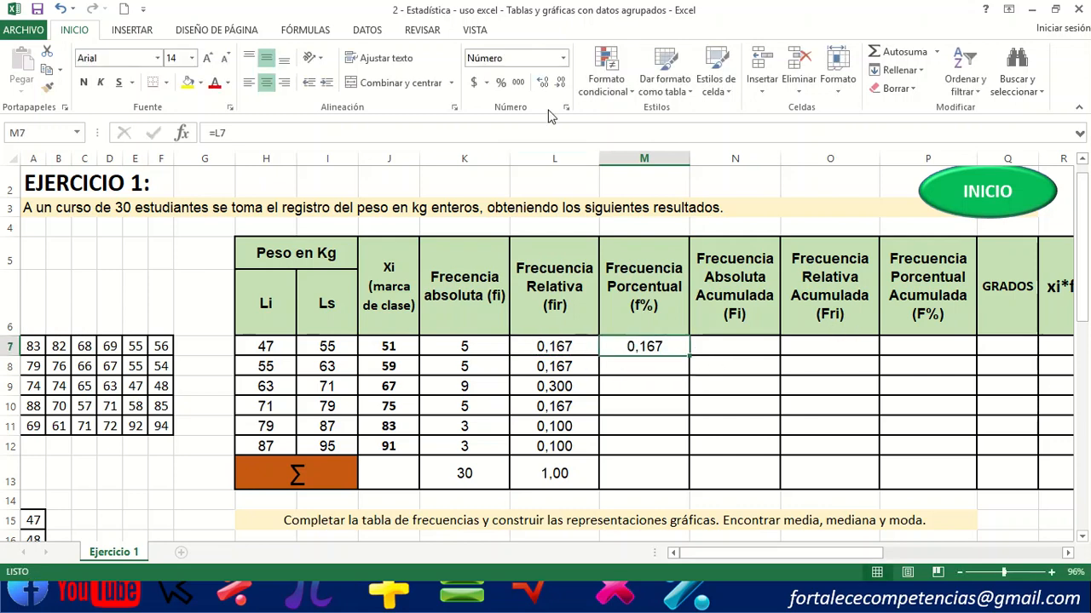
pyautogui.click(501, 84)
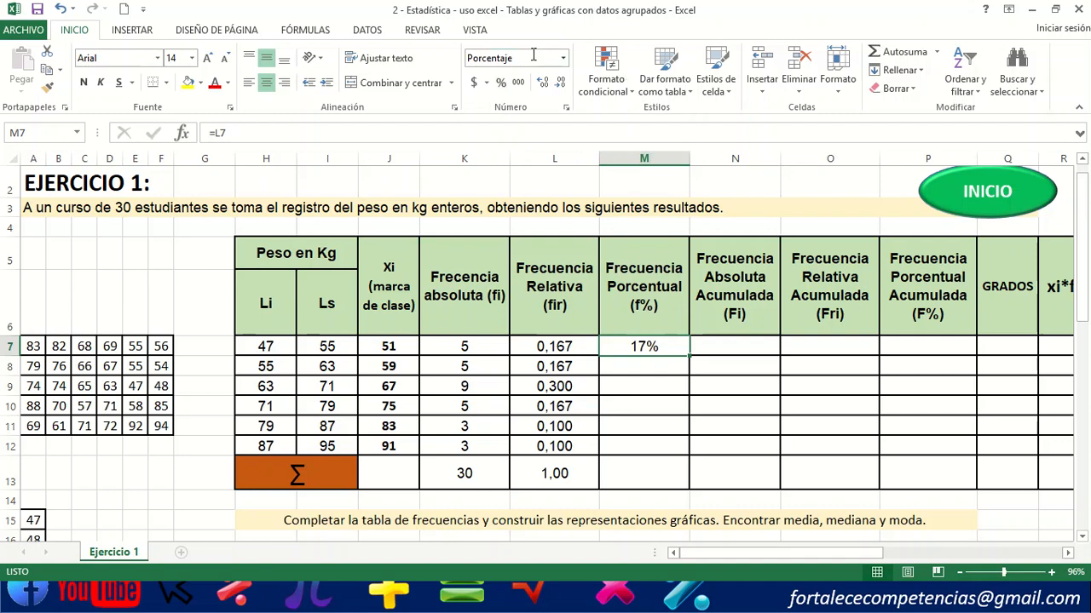
pyautogui.click(540, 85)
pyautogui.click(541, 85)
pyautogui.click(540, 85)
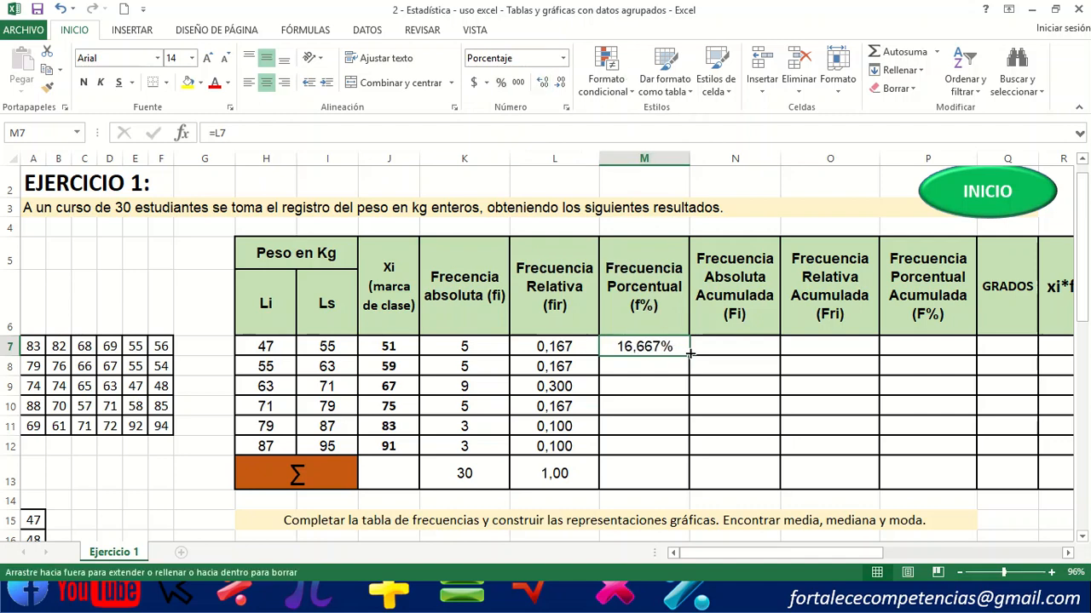
pyautogui.moveTo(689, 353); pyautogui.dragTo(674, 455)
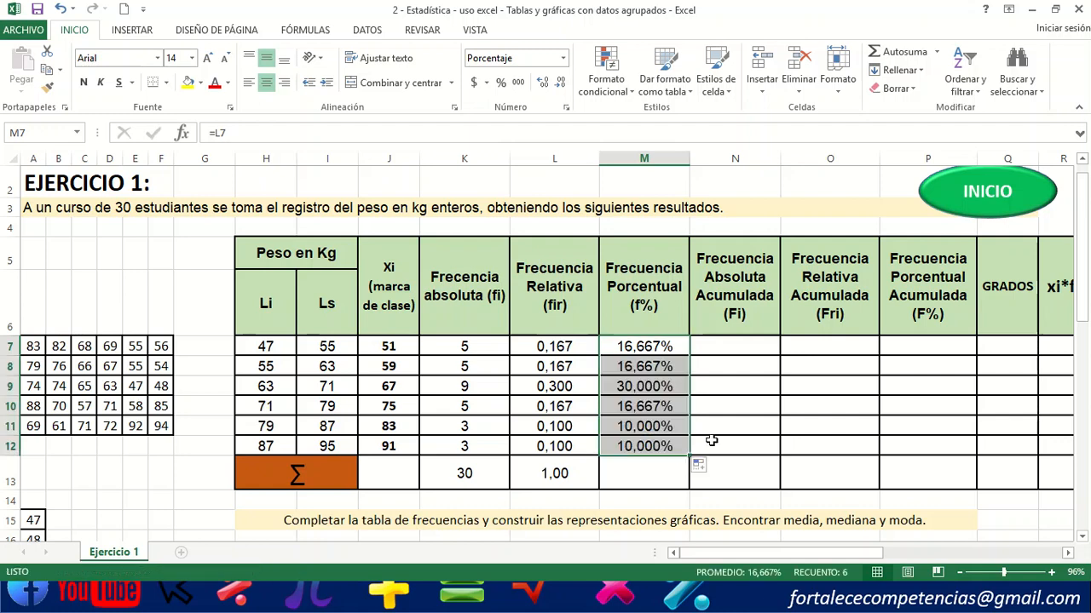
# Total the percentage frequencies in M13 with the formula =SUMA(M7:M12).
pyautogui.click(640, 479)
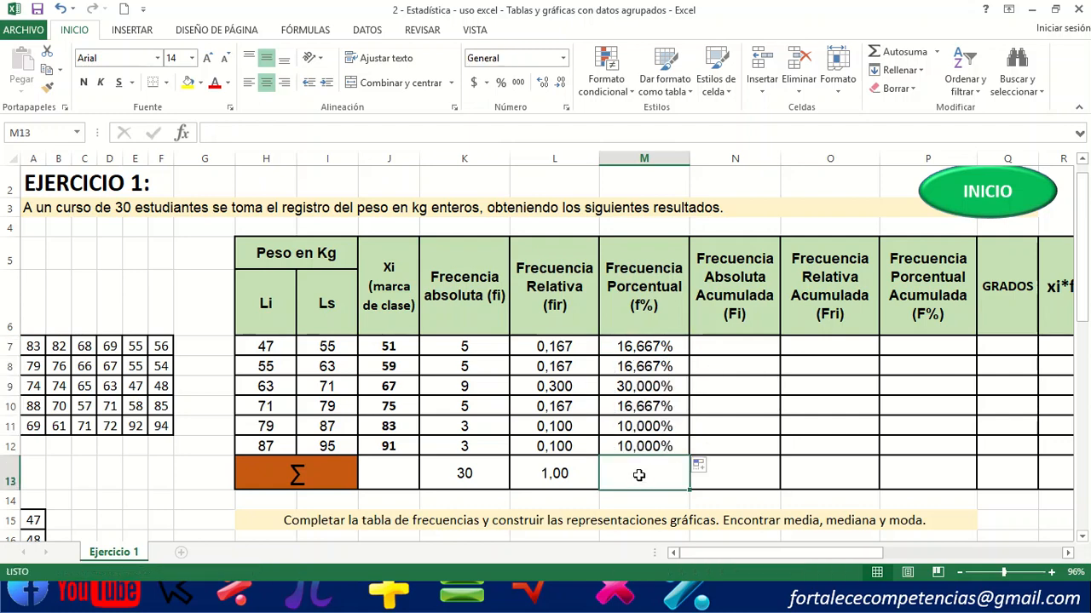
pyautogui.click(912, 56)
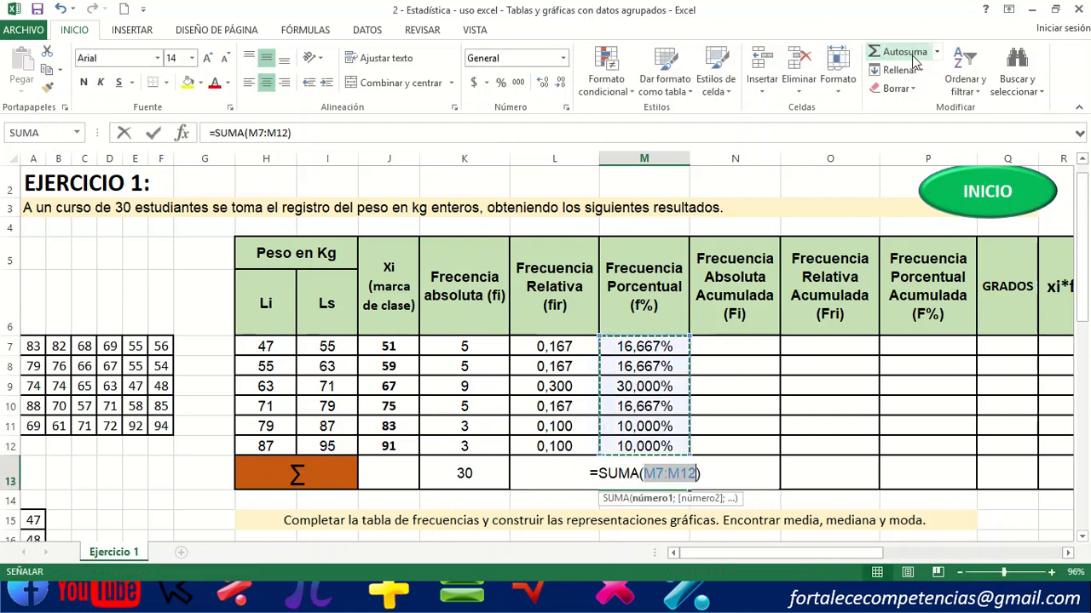
pyautogui.press('Return')
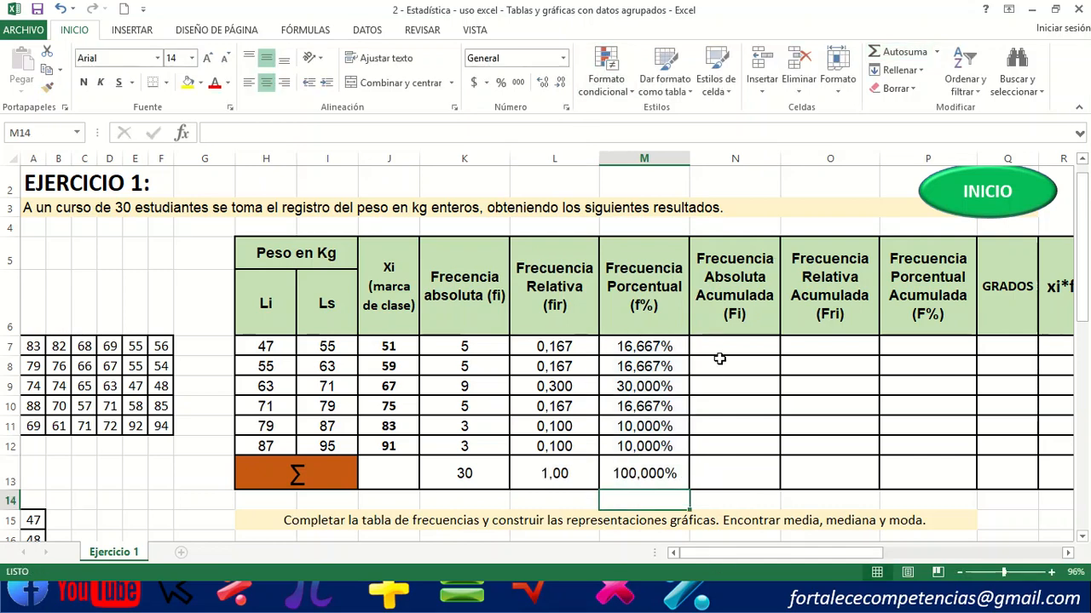
# Start the cumulative absolute frequency (Fi) column in N7 with the formula =K7.
pyautogui.click(731, 350)
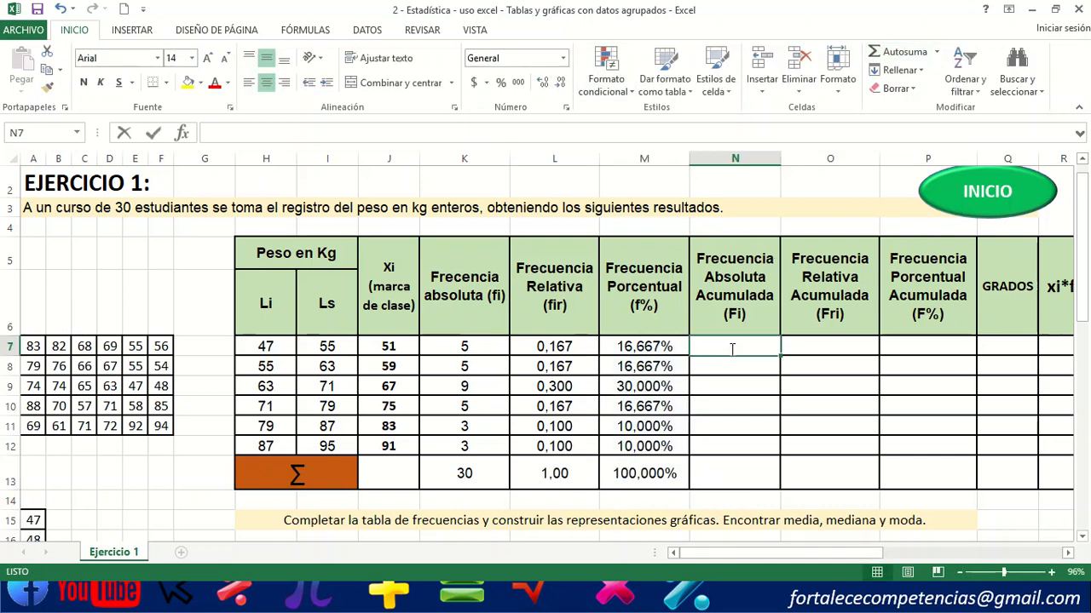
pyautogui.write('=')
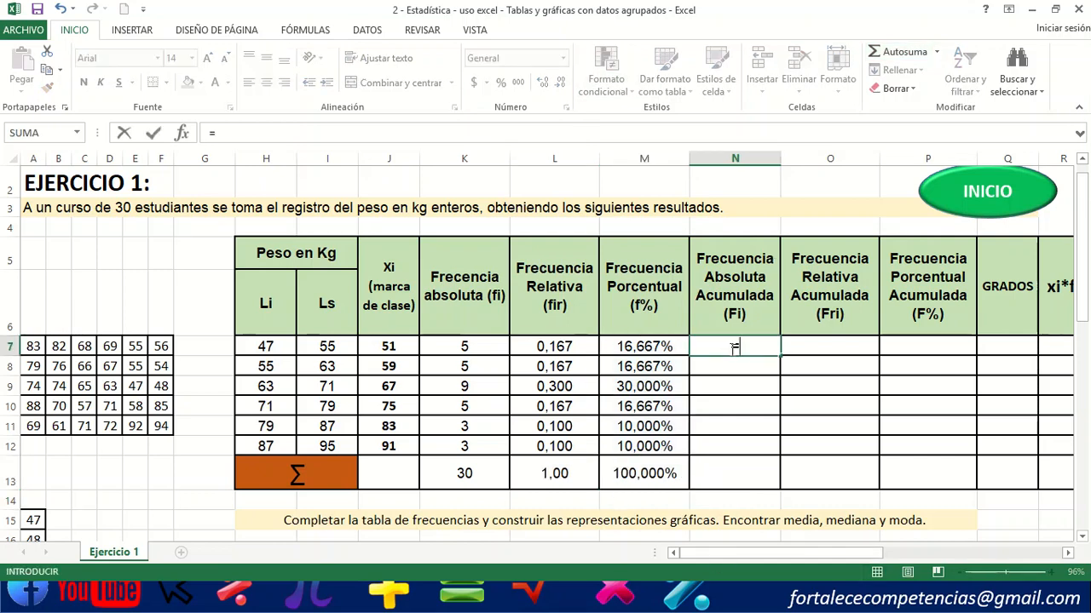
pyautogui.click(466, 347)
pyautogui.press('Return')
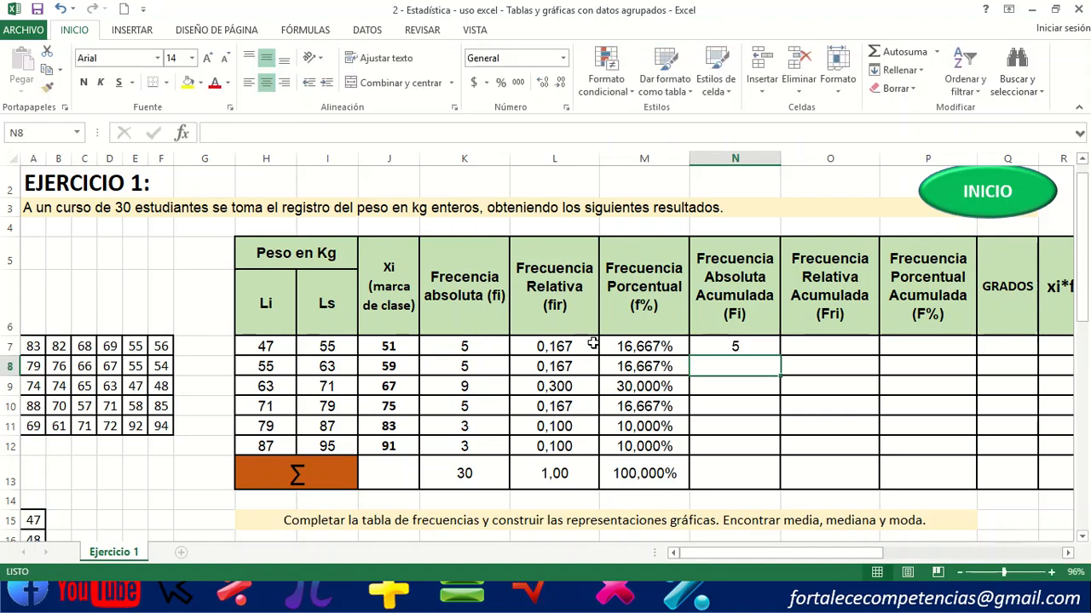
# Accumulate the absolute frequencies with =K8+N7 in N8 and copy the formula down to N12.
pyautogui.write('=')
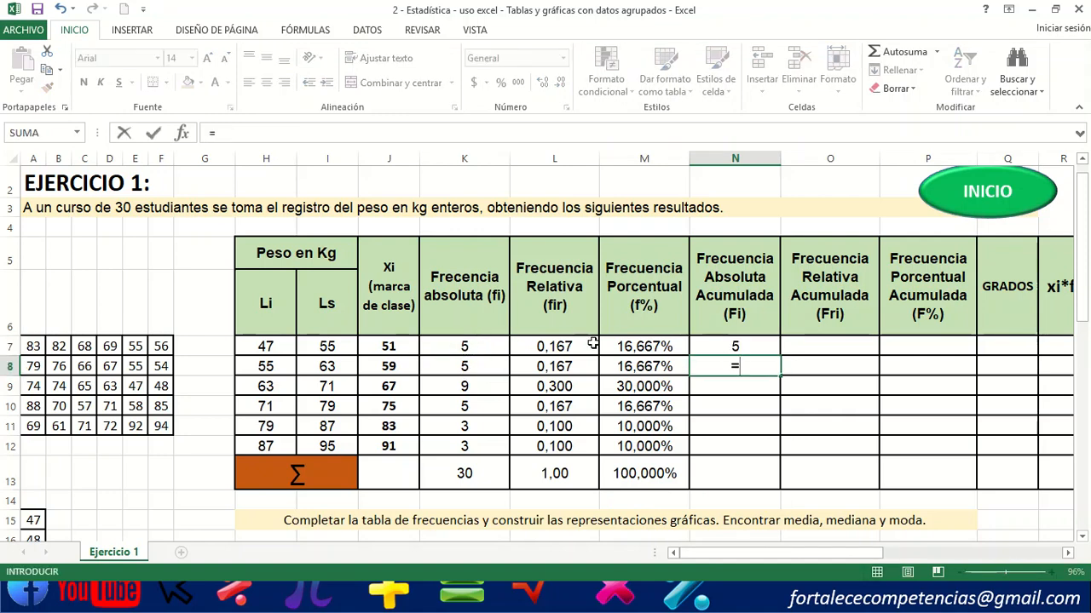
pyautogui.click(458, 366)
pyautogui.write('+')
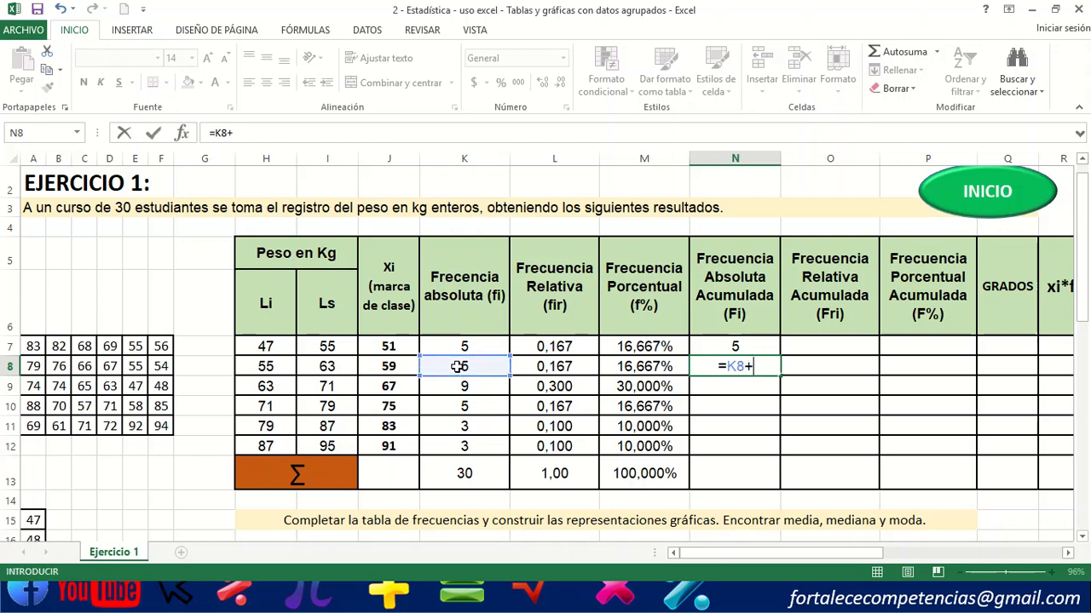
pyautogui.click(710, 346)
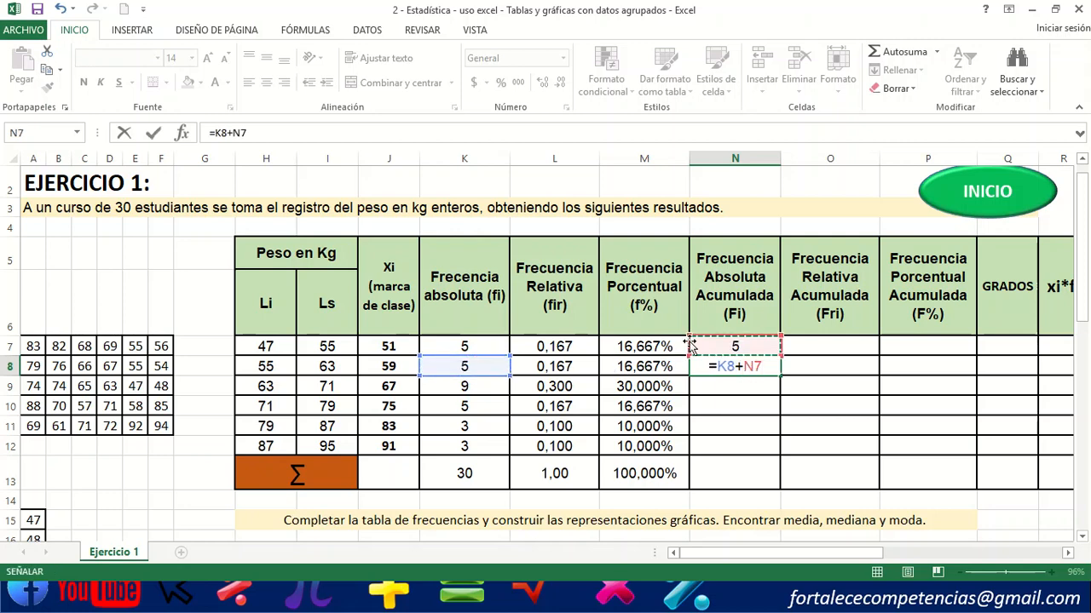
pyautogui.press('Return')
pyautogui.click(774, 368)
pyautogui.moveTo(777, 370); pyautogui.dragTo(770, 450)
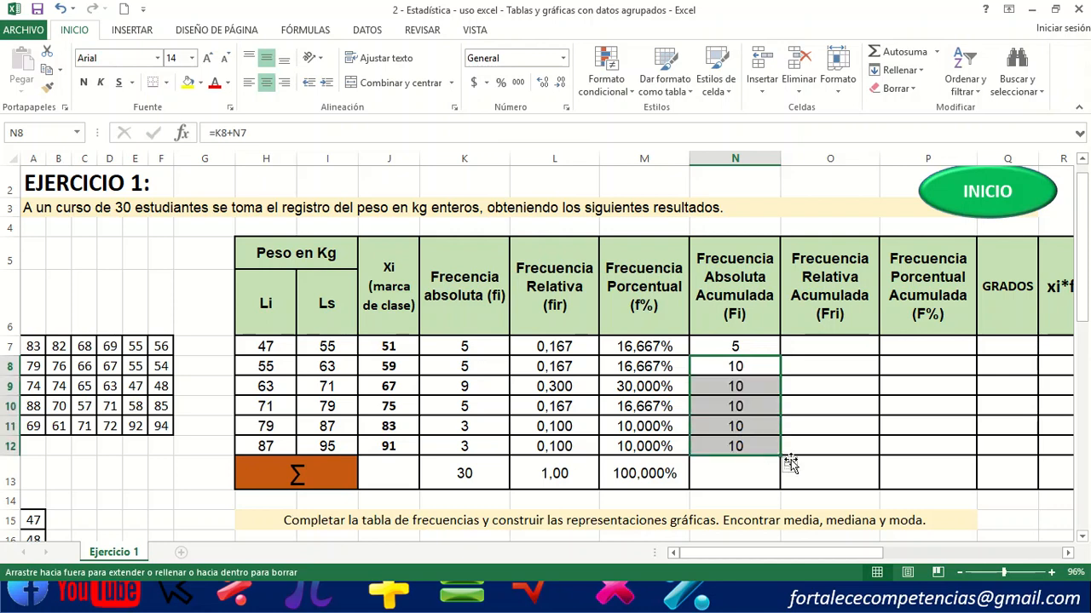
# Start the cumulative relative frequency (Fri) column in O7 with the formula =L7.
pyautogui.click(834, 341)
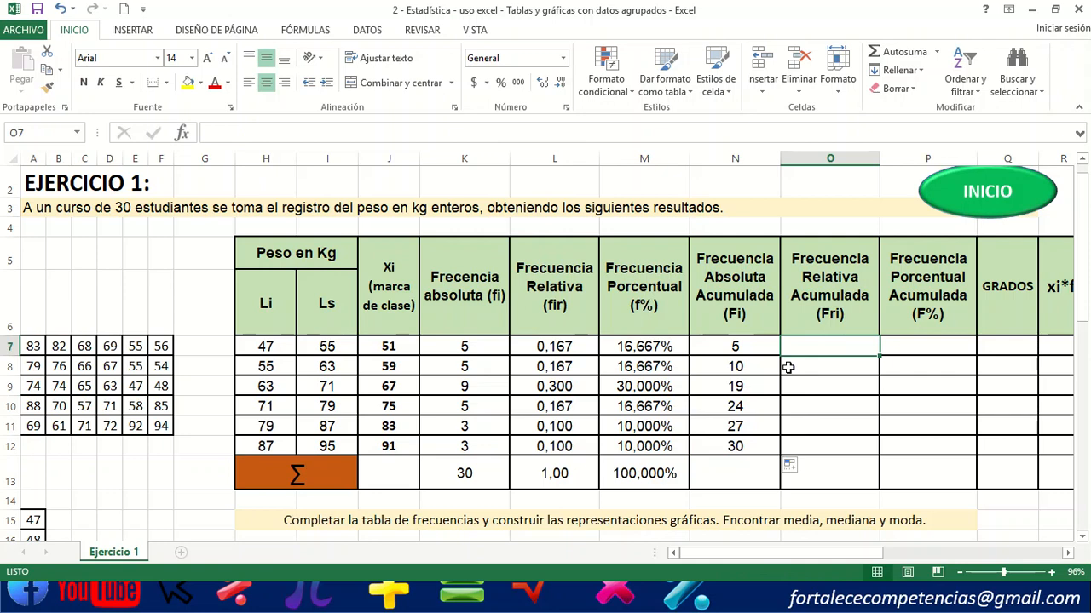
pyautogui.write('=')
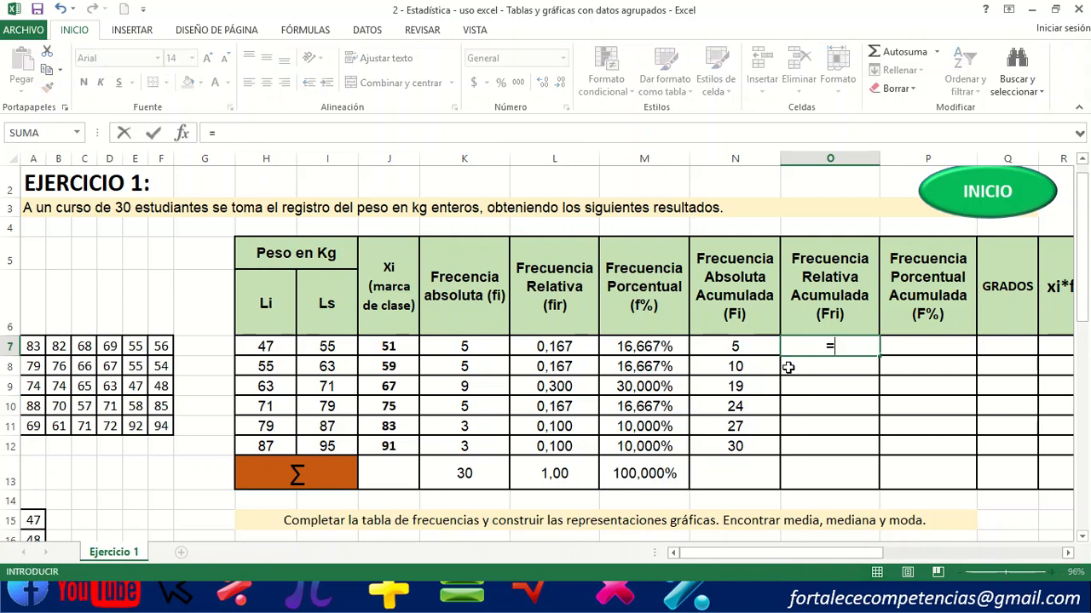
pyautogui.click(556, 346)
pyautogui.press('Return')
# Accumulate the relative frequencies with =L8+O7 in O8 and copy the formula down to O12.
pyautogui.write('=')
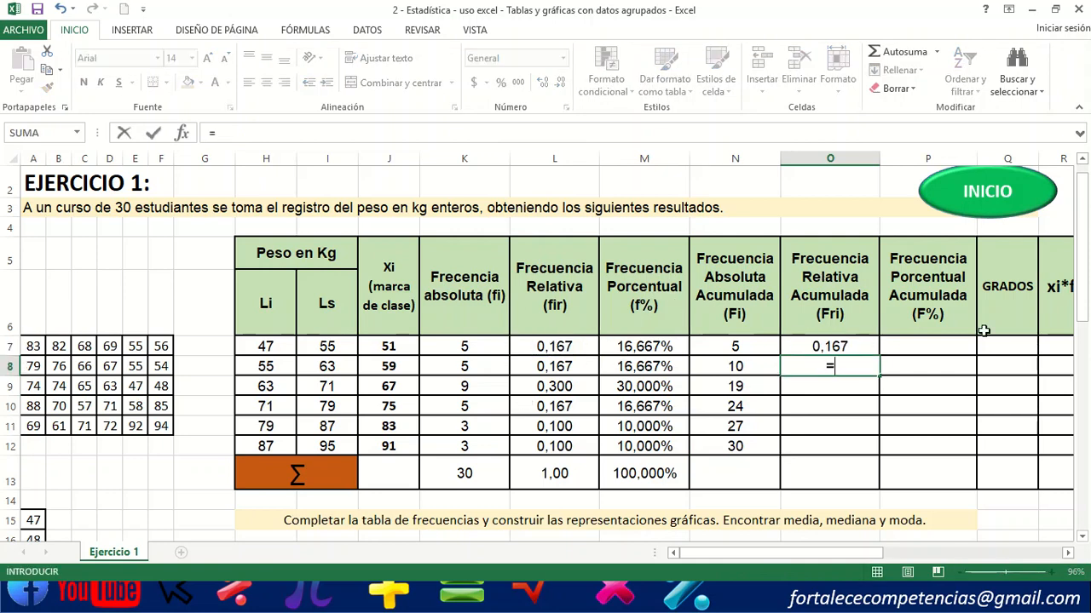
pyautogui.click(565, 369)
pyautogui.write('+')
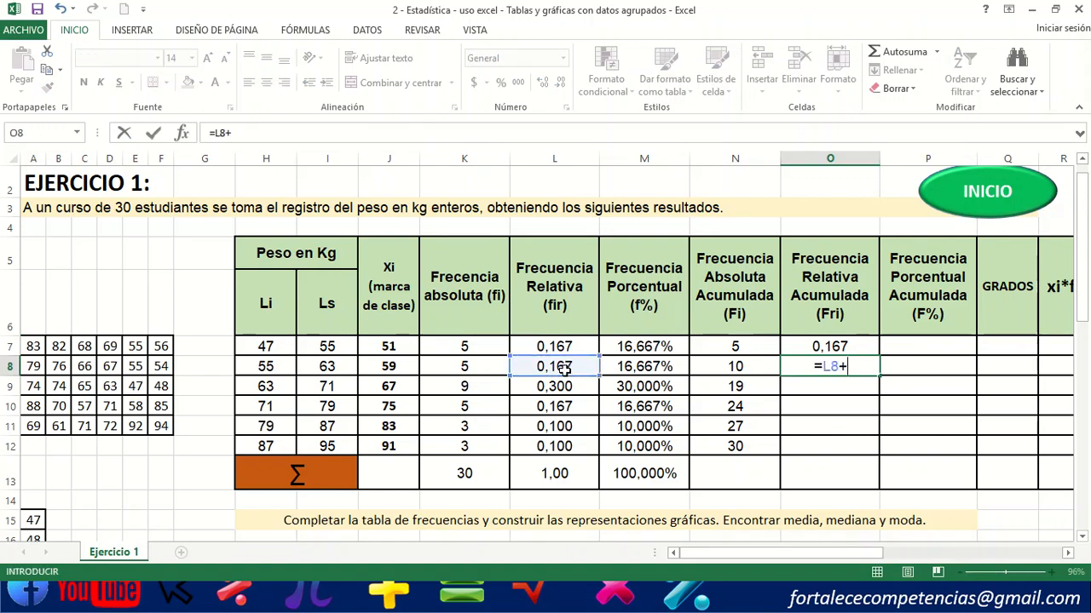
pyautogui.click(841, 347)
pyautogui.press('Return')
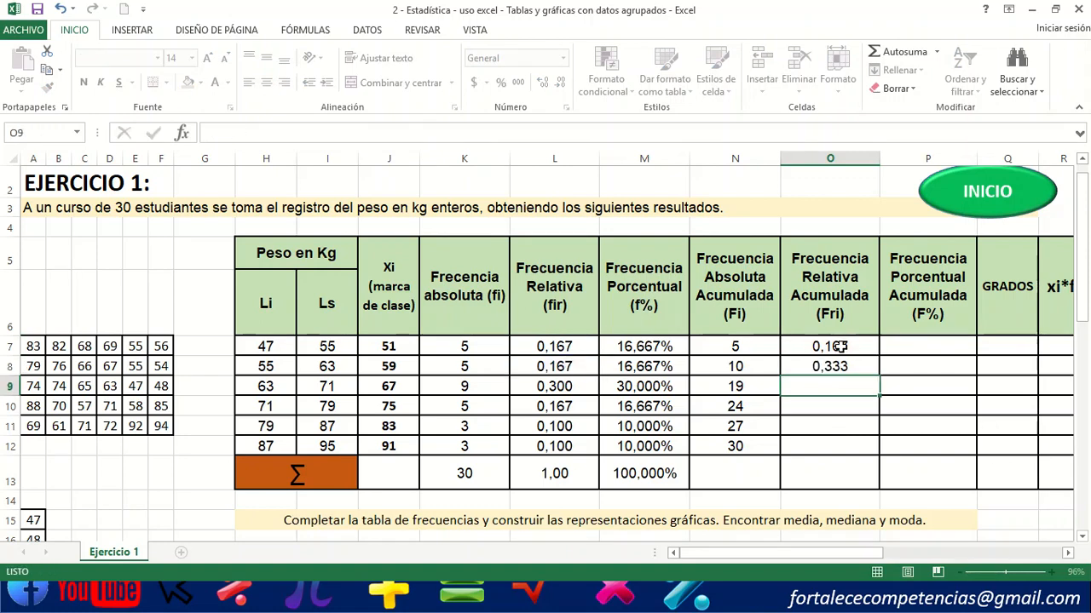
pyautogui.click(840, 367)
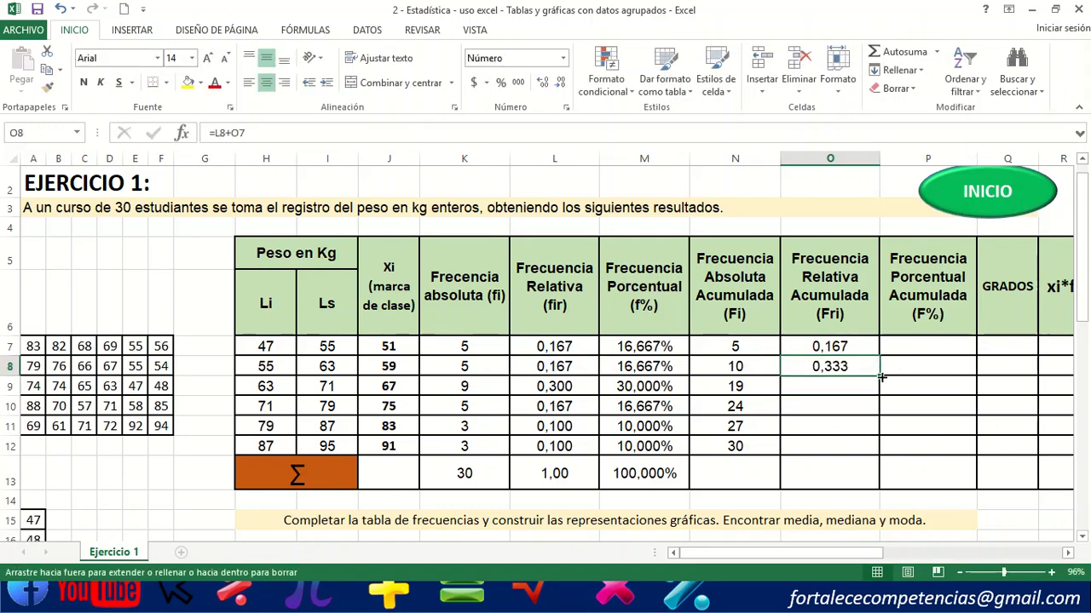
pyautogui.moveTo(880, 376); pyautogui.dragTo(871, 448)
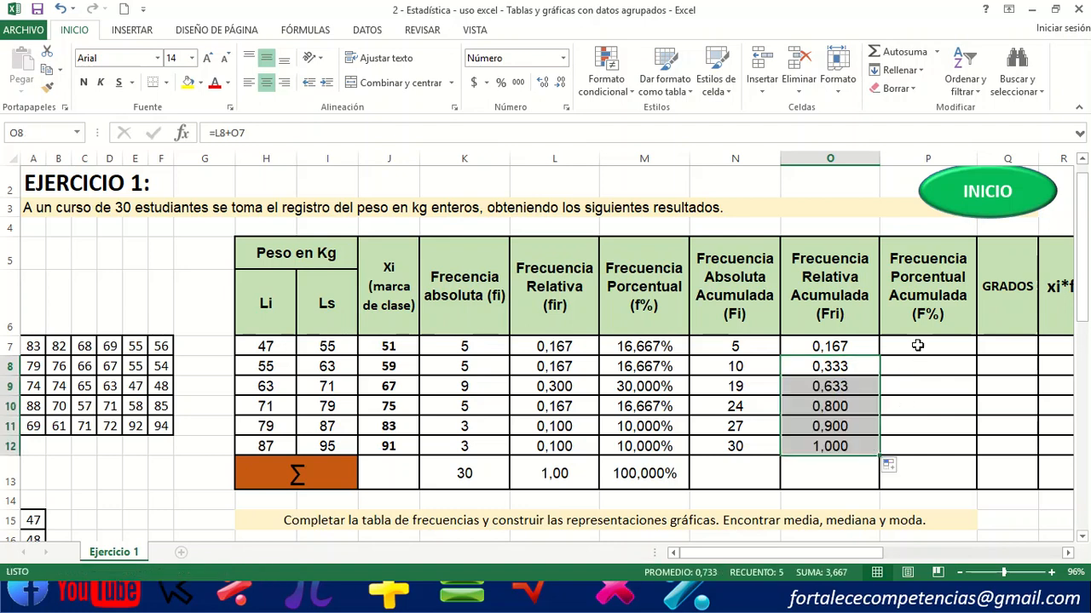
# Start the cumulative percentage frequency (F%) column in P7 with the formula =M7.
pyautogui.click(918, 346)
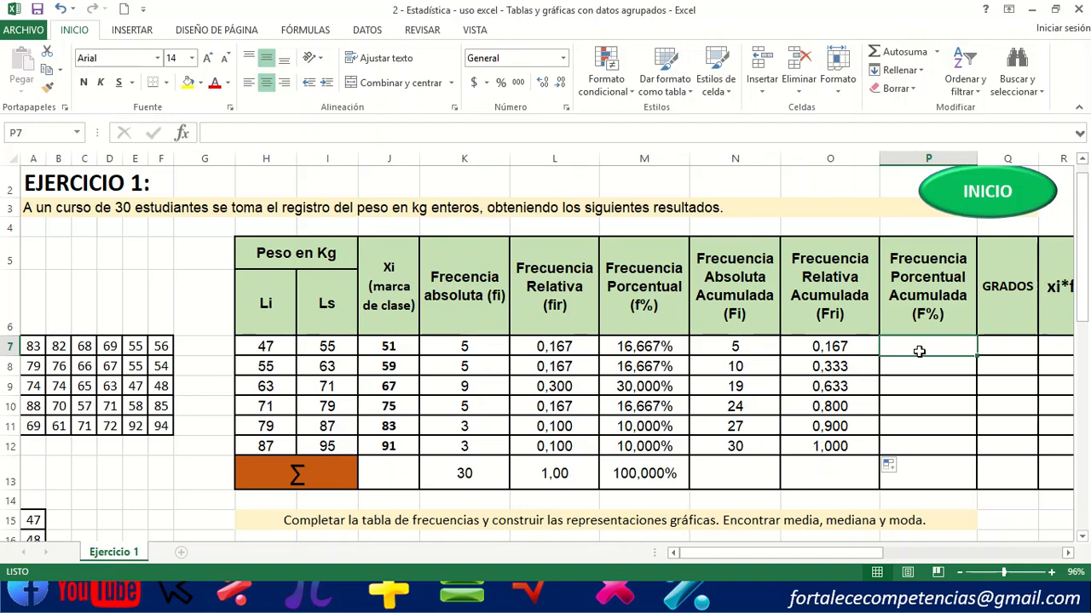
pyautogui.write('=')
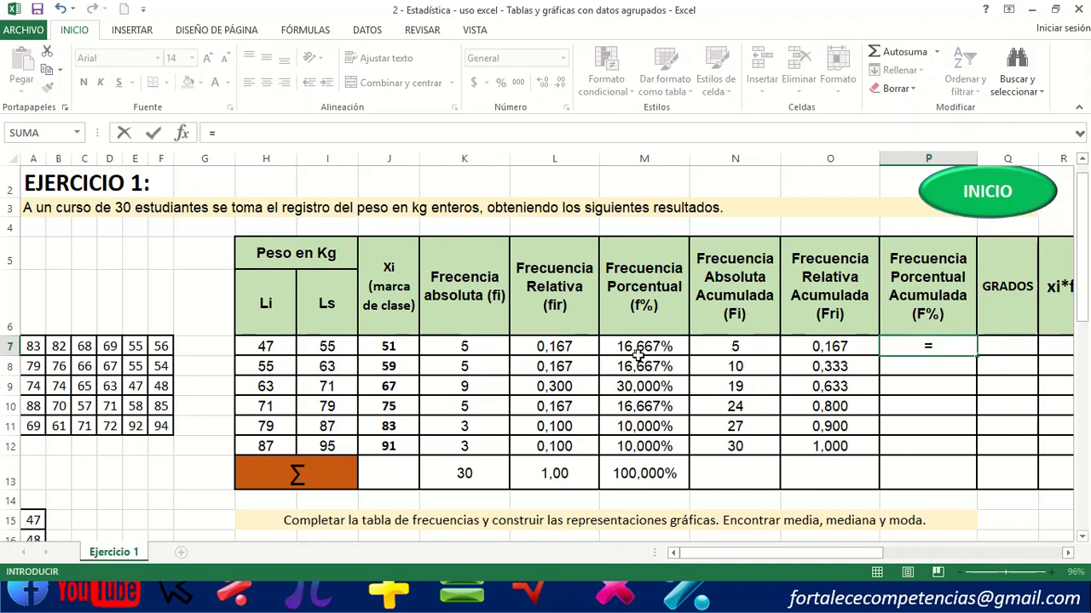
pyautogui.click(639, 348)
pyautogui.hotkey('ctrl', 'Return')
# Accumulate the percentage frequencies with =M8+P7 in P8 and copy the formula down to P12.
pyautogui.press('Down')
pyautogui.write('=')
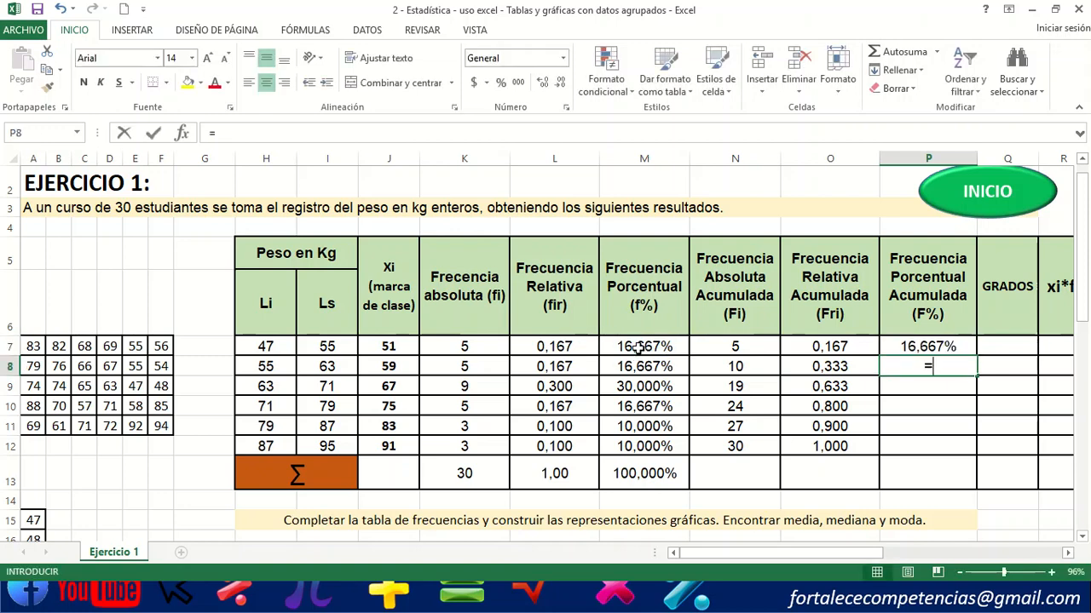
pyautogui.click(658, 362)
pyautogui.write('+')
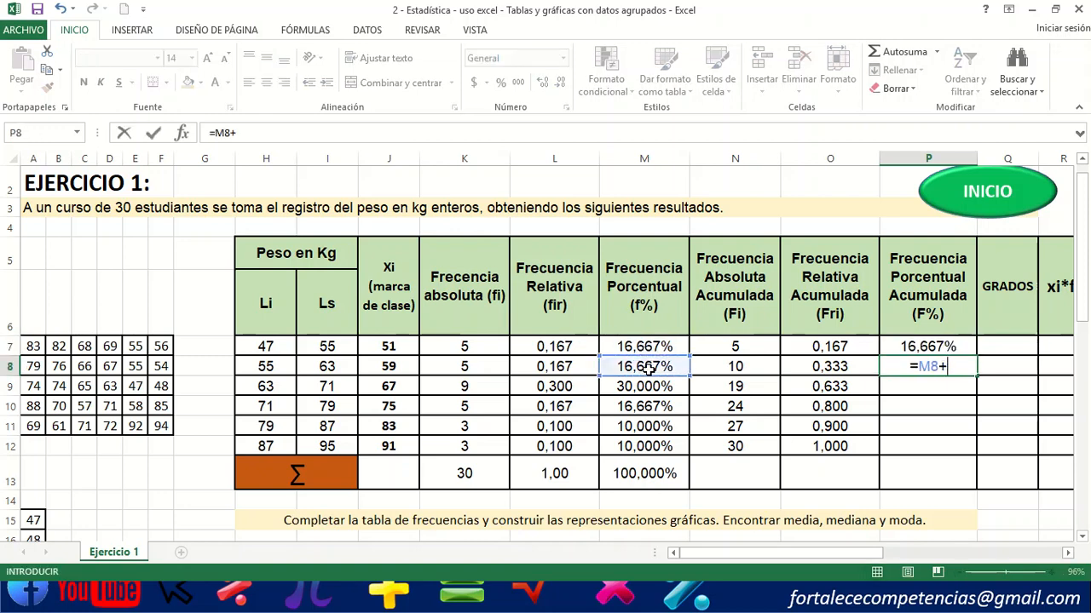
pyautogui.click(949, 346)
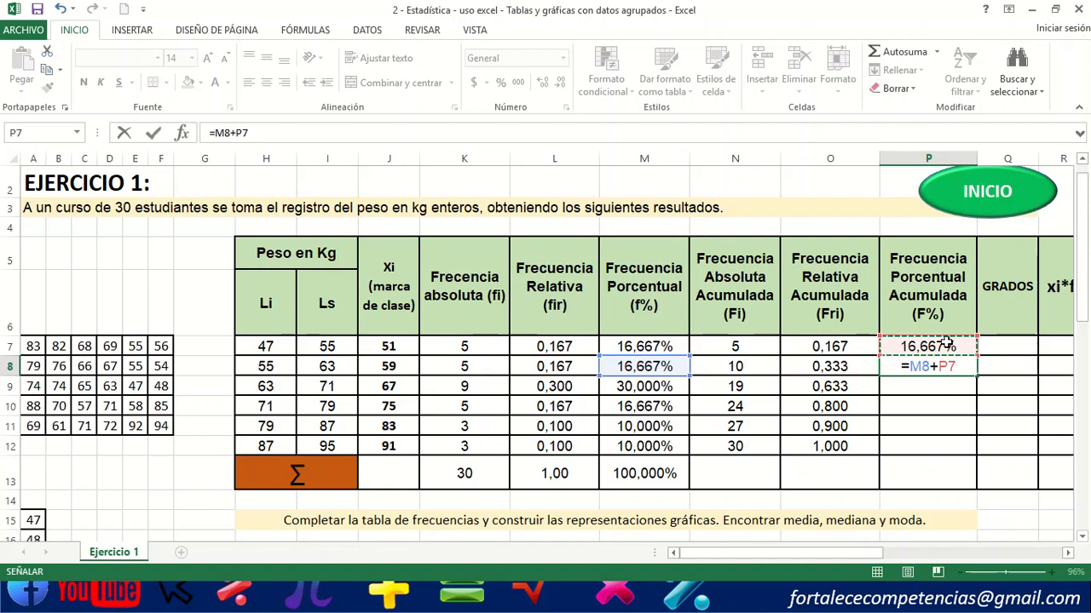
pyautogui.press('Return')
pyautogui.click(971, 367)
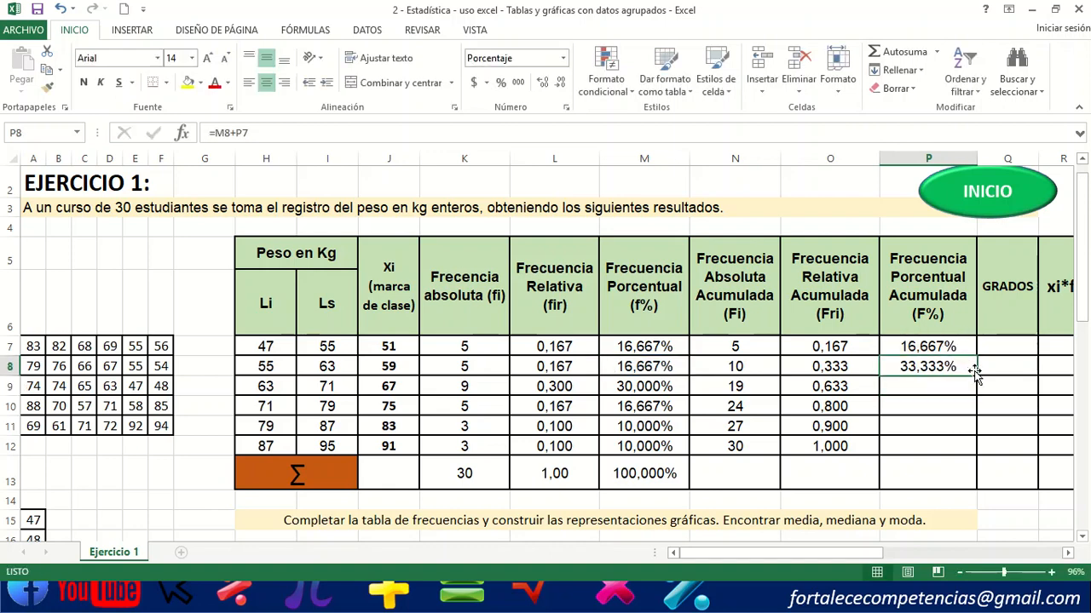
pyautogui.moveTo(976, 373); pyautogui.dragTo(976, 447)
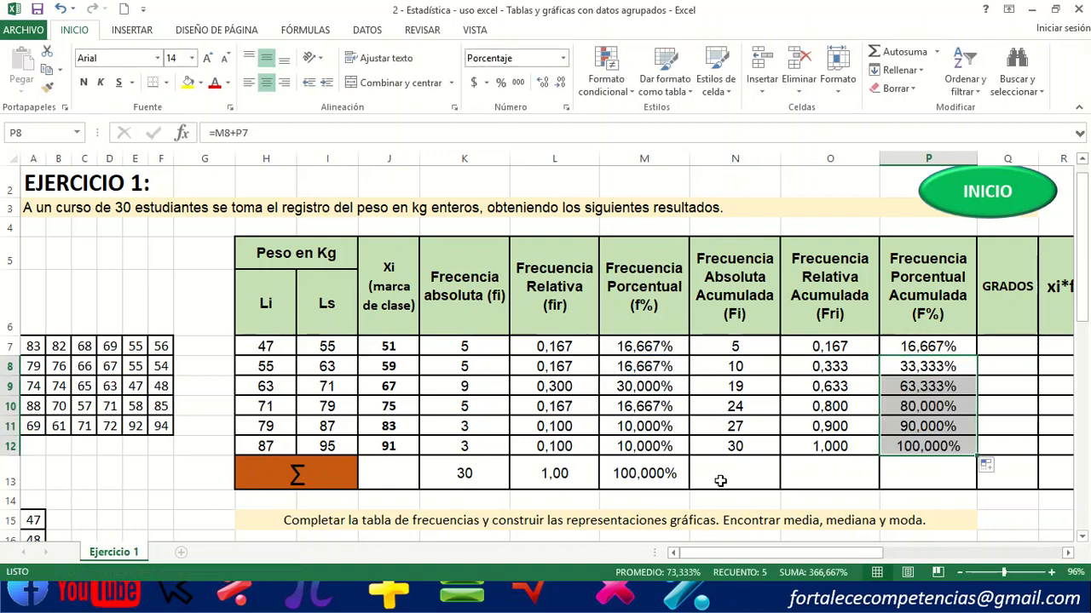
# Enter NO APLICA in the totals row for the three cumulative frequency columns, cells N13, O13 and P13.
pyautogui.click(720, 482)
pyautogui.write('NO APLICA')
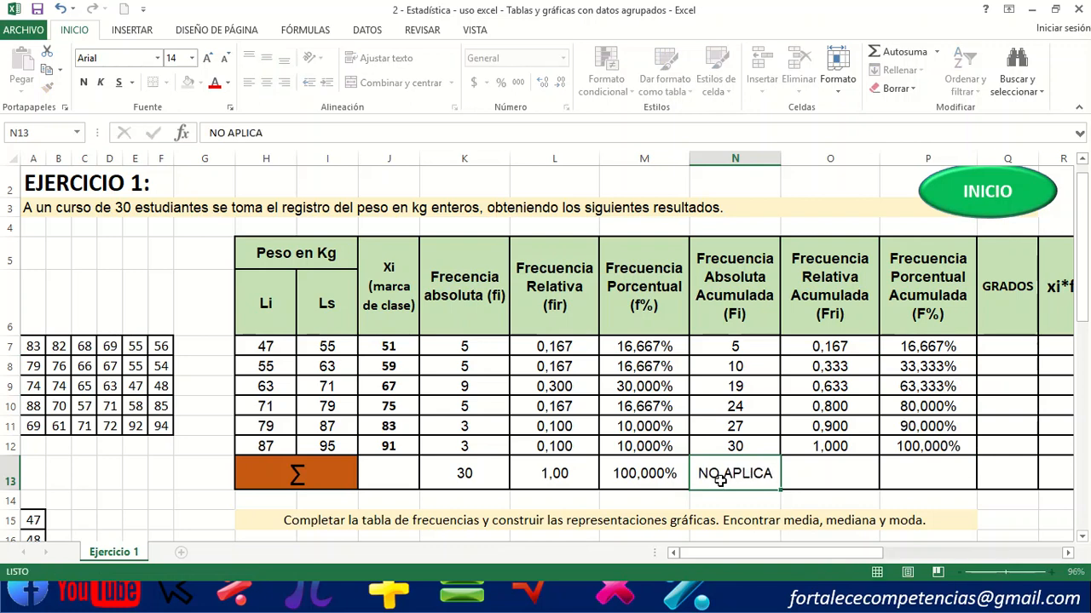
pyautogui.press('Tab')
pyautogui.write('NO CPLA')
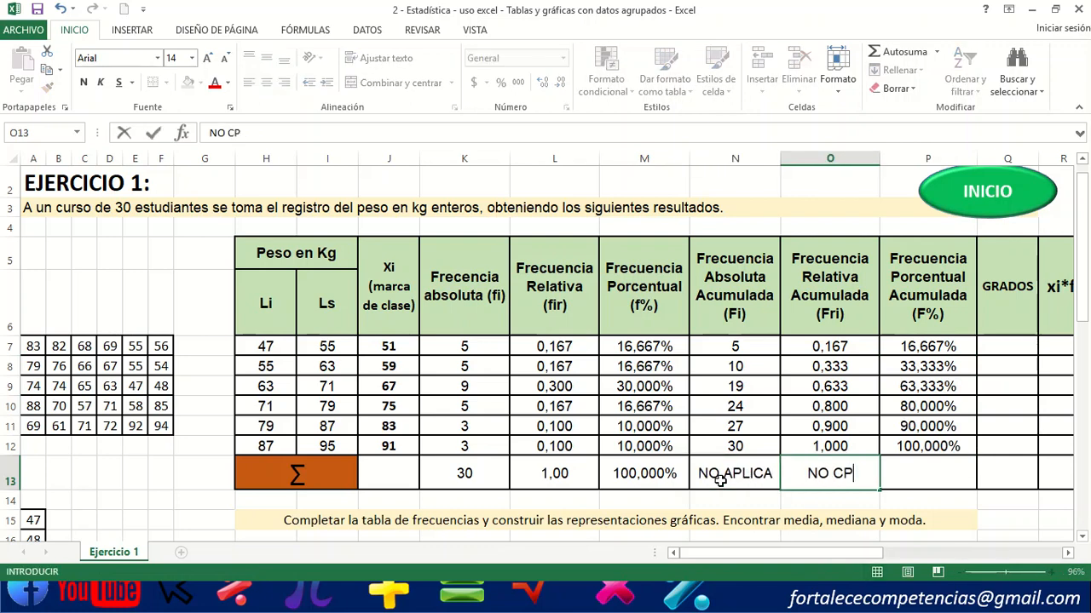
pyautogui.press('BackSpace')
pyautogui.press('BackSpace')
pyautogui.press('BackSpace')
pyautogui.press('BackSpace')
pyautogui.write('APLICA')
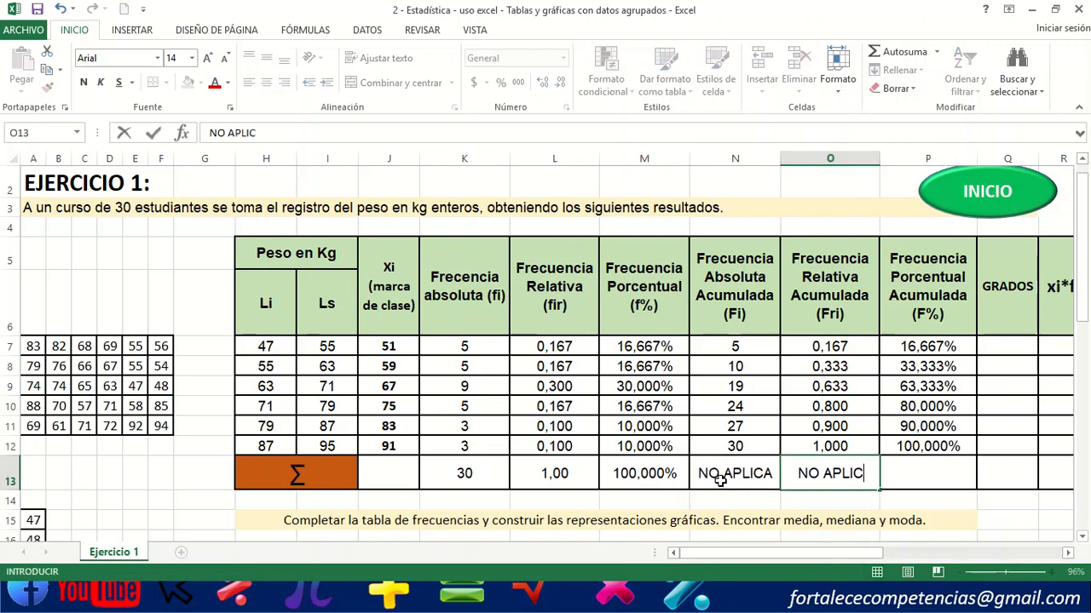
pyautogui.press('Tab')
pyautogui.write('NO A')
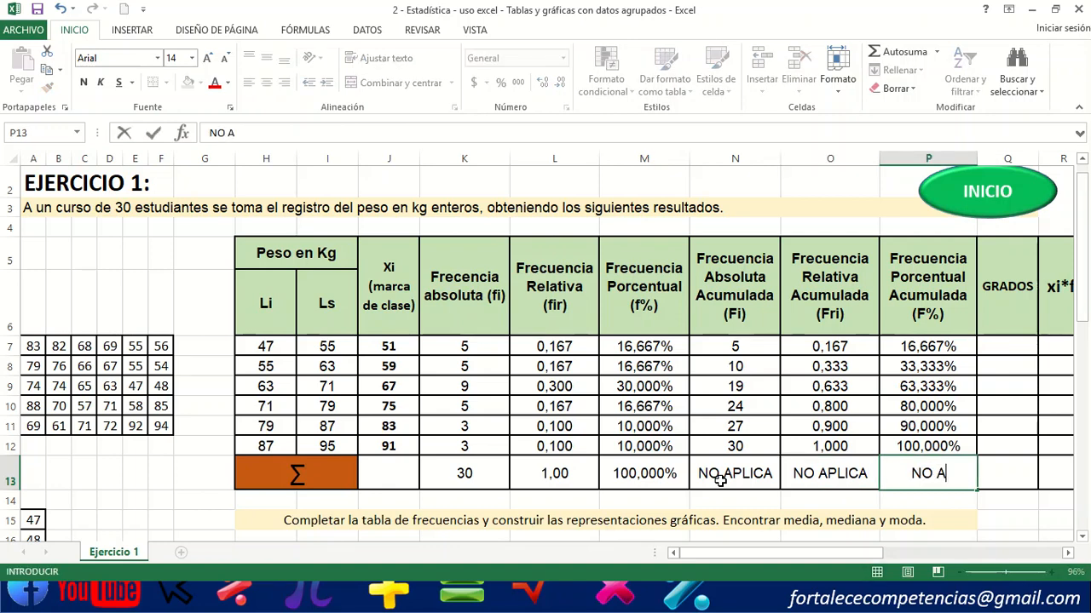
pyautogui.write('PLICA')
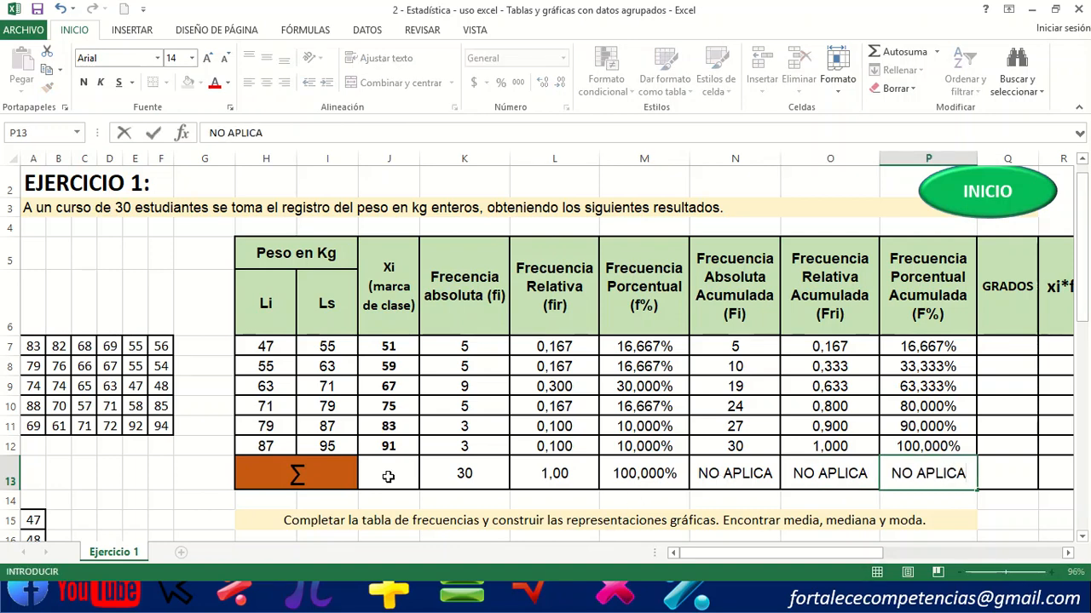
pyautogui.click(375, 482)
pyautogui.write('NO')
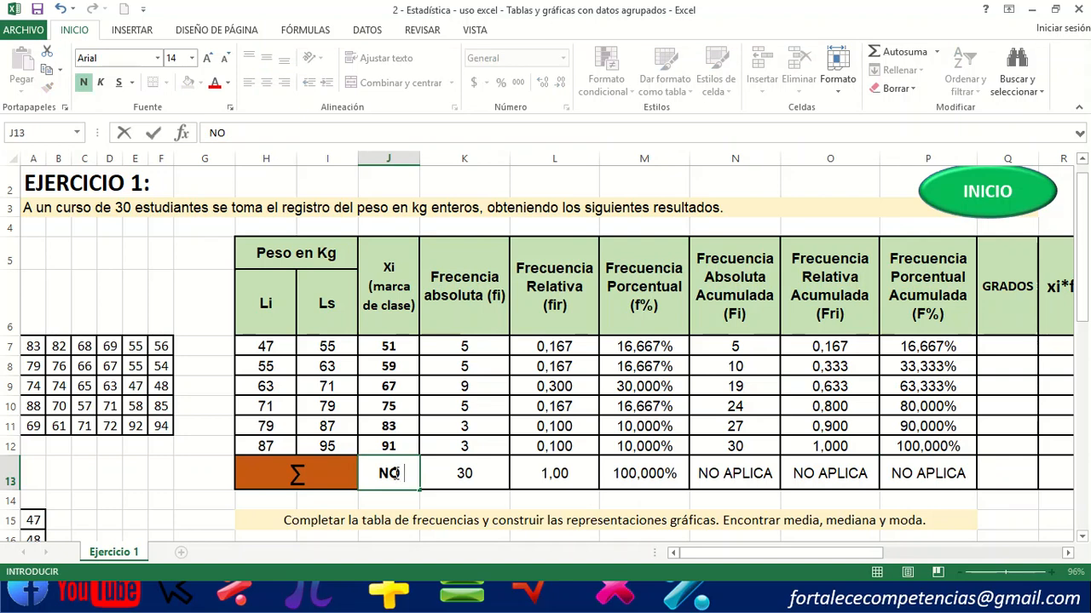
pyautogui.write(' APLICA')
pyautogui.click(975, 433)
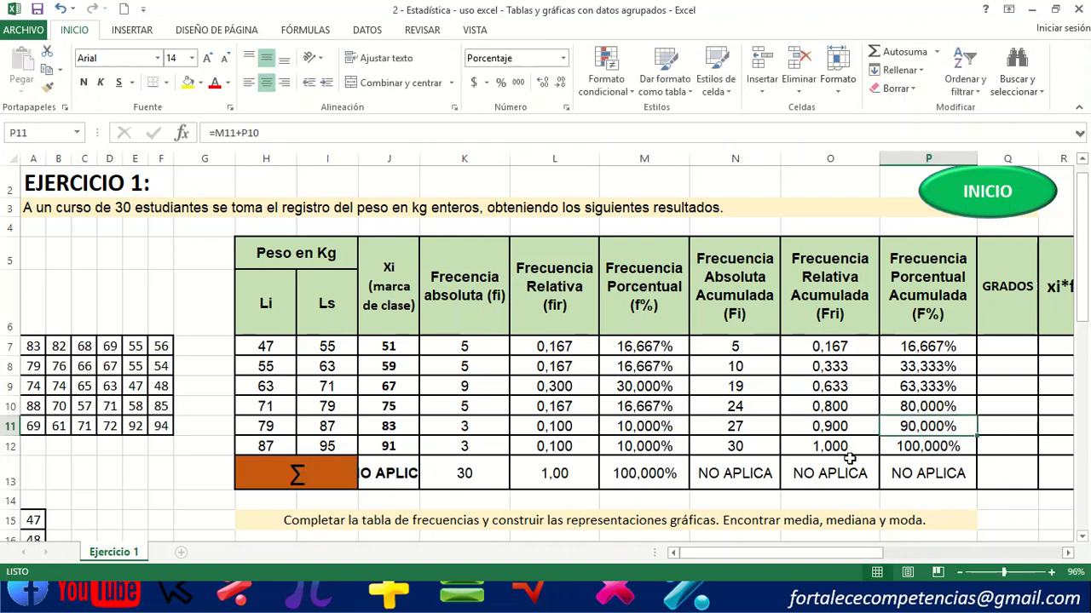
pyautogui.click(412, 477)
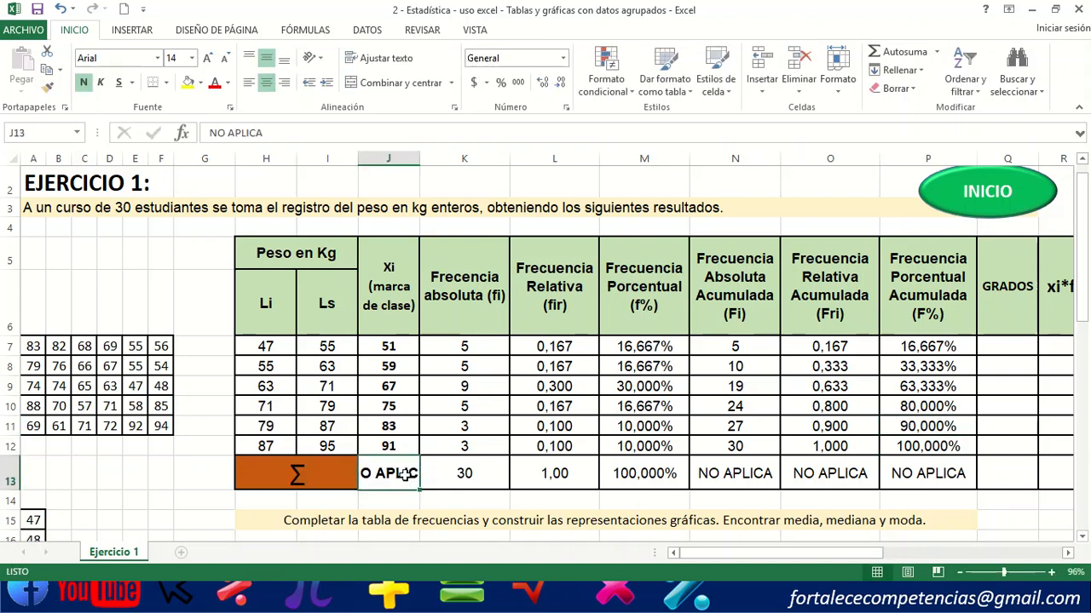
pyautogui.press('Delete')
# Calculate the degrees (GRADOS) in Q7 with =(K7*360)/$K$13 and copy the formula down to Q12.
pyautogui.click(995, 347)
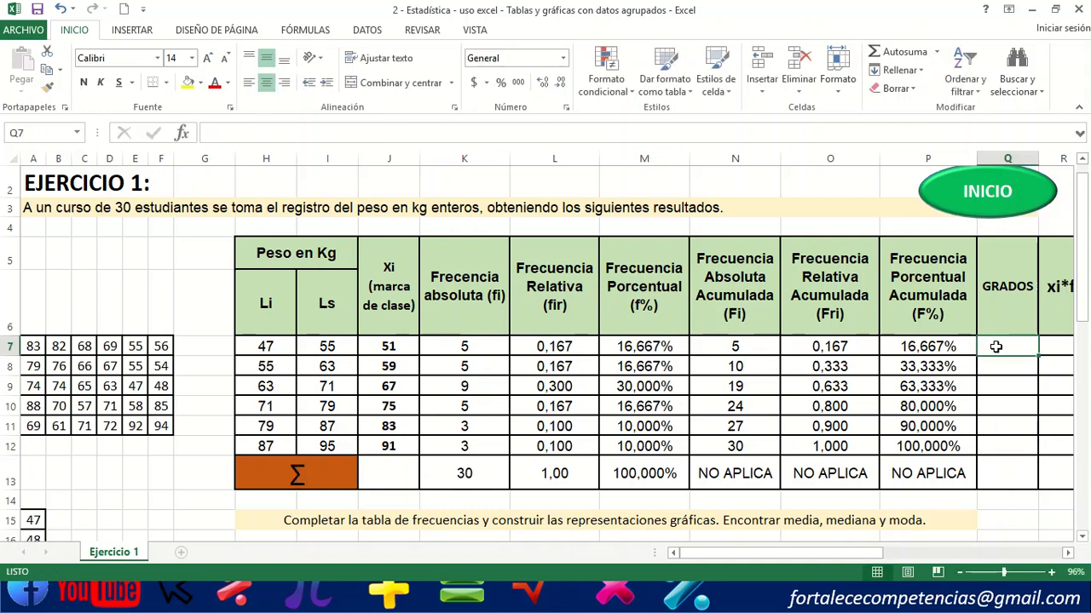
pyautogui.write('=')
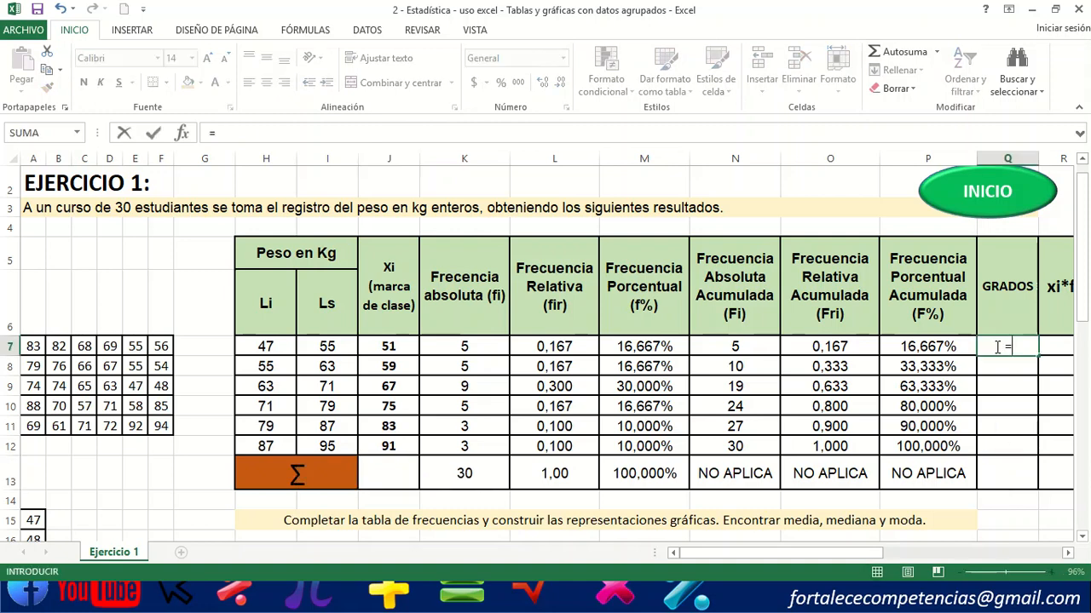
pyautogui.write('(')
pyautogui.click(465, 346)
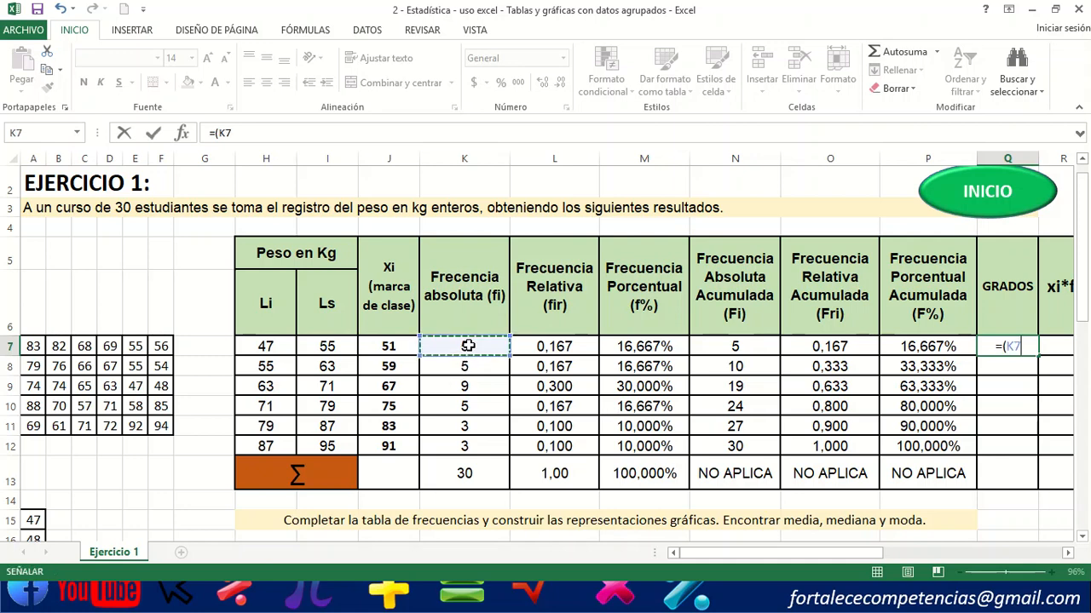
pyautogui.write('*')
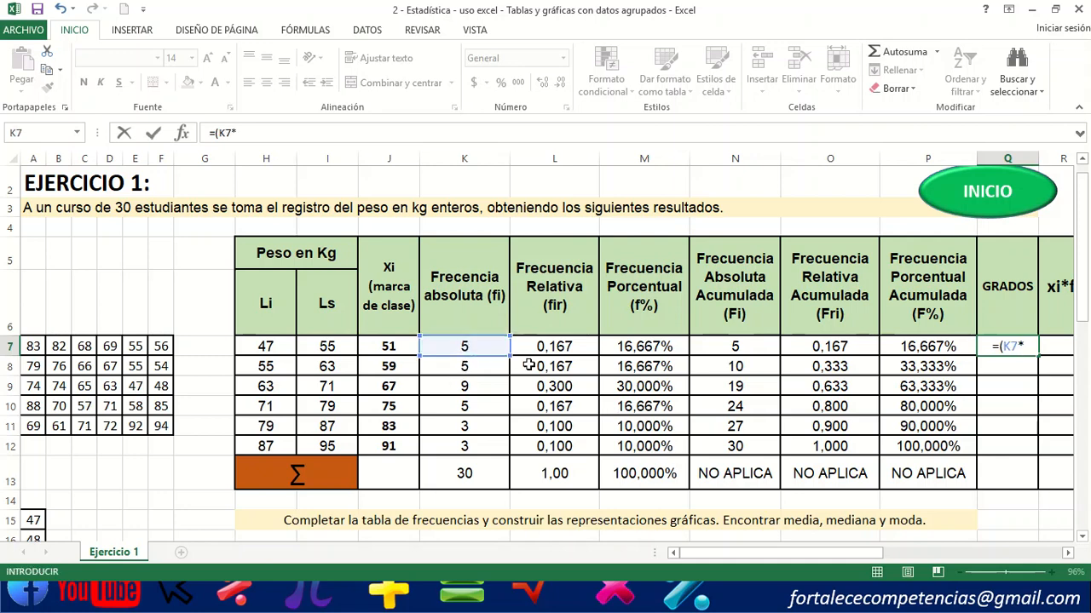
pyautogui.write('360)')
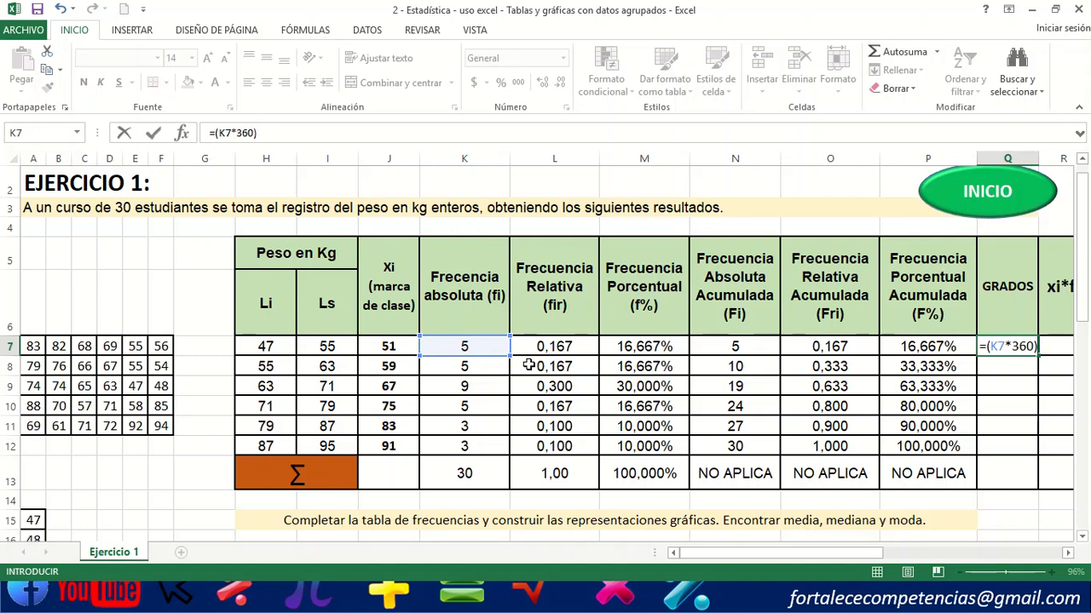
pyautogui.write('/')
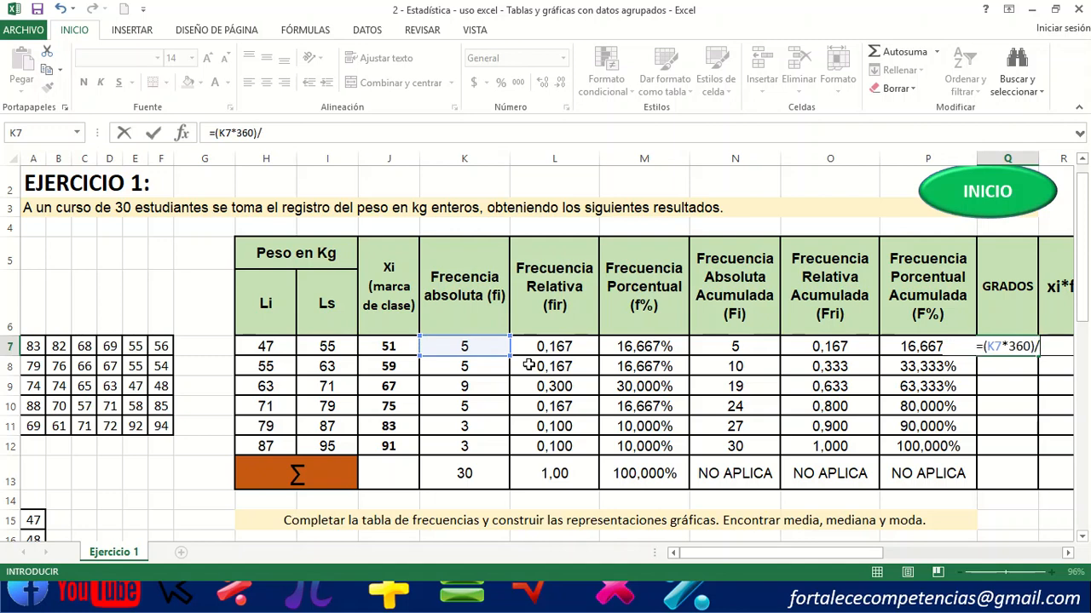
pyautogui.click(445, 471)
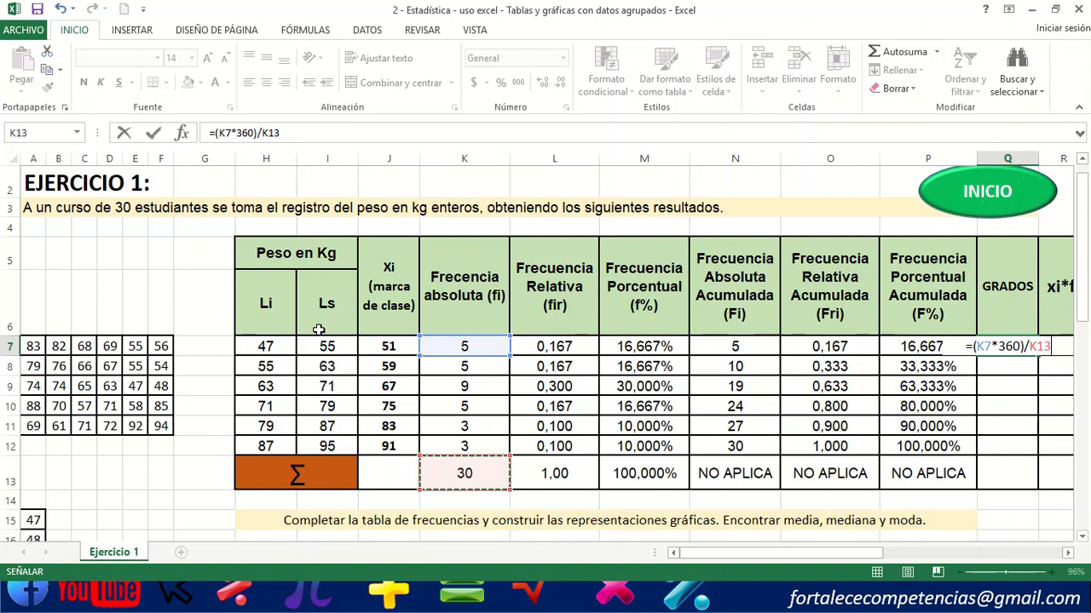
pyautogui.press('F4')
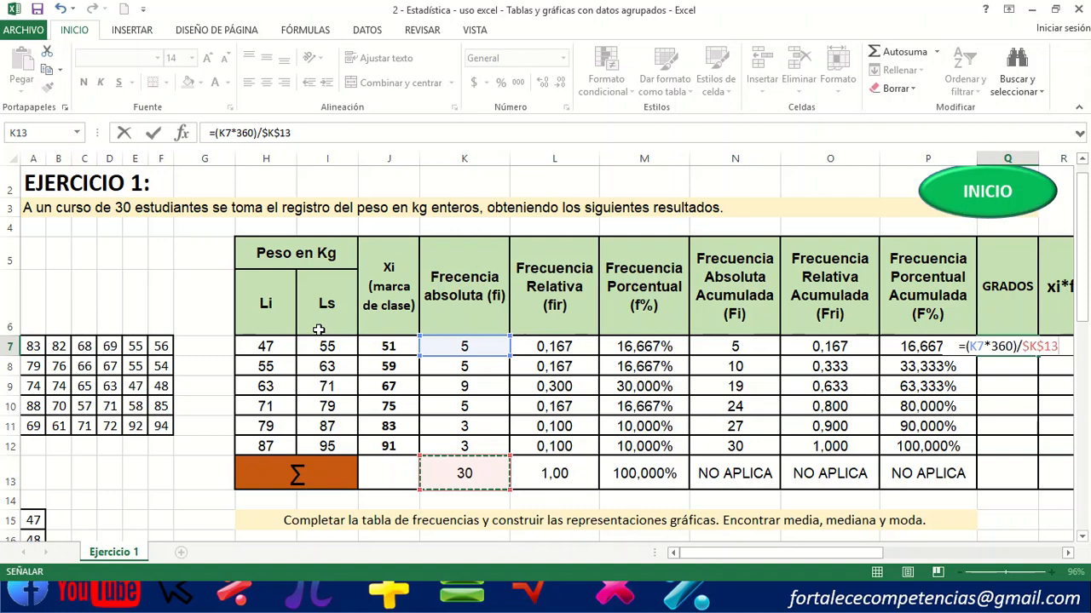
pyautogui.press('Return')
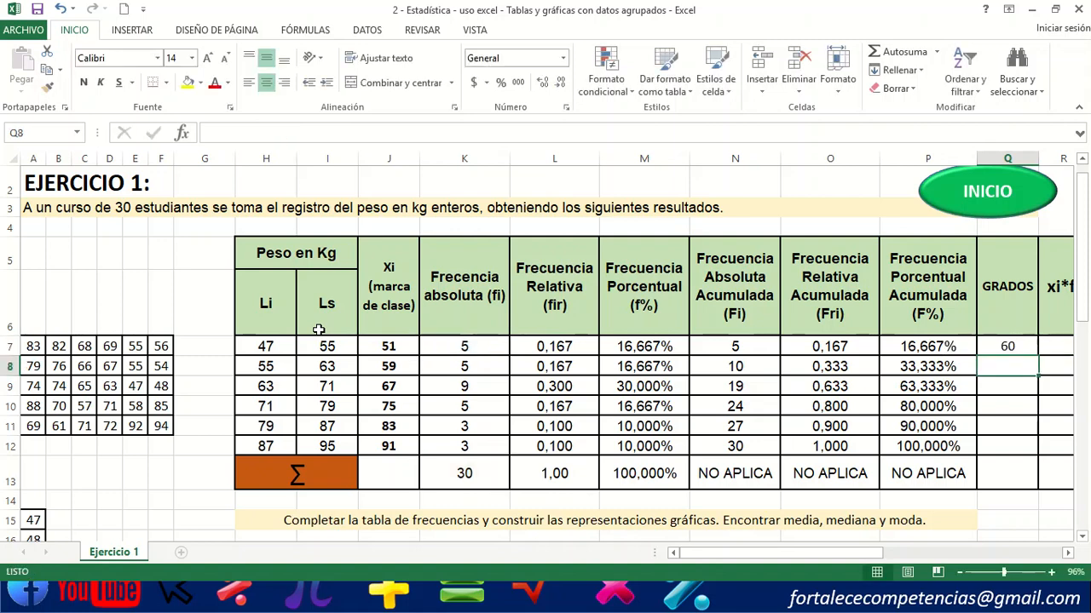
pyautogui.click(1026, 347)
pyautogui.moveTo(1033, 356); pyautogui.dragTo(1014, 452)
# Total the degrees column in Q13 with =SUMA(Q7:Q12).
pyautogui.click(1001, 484)
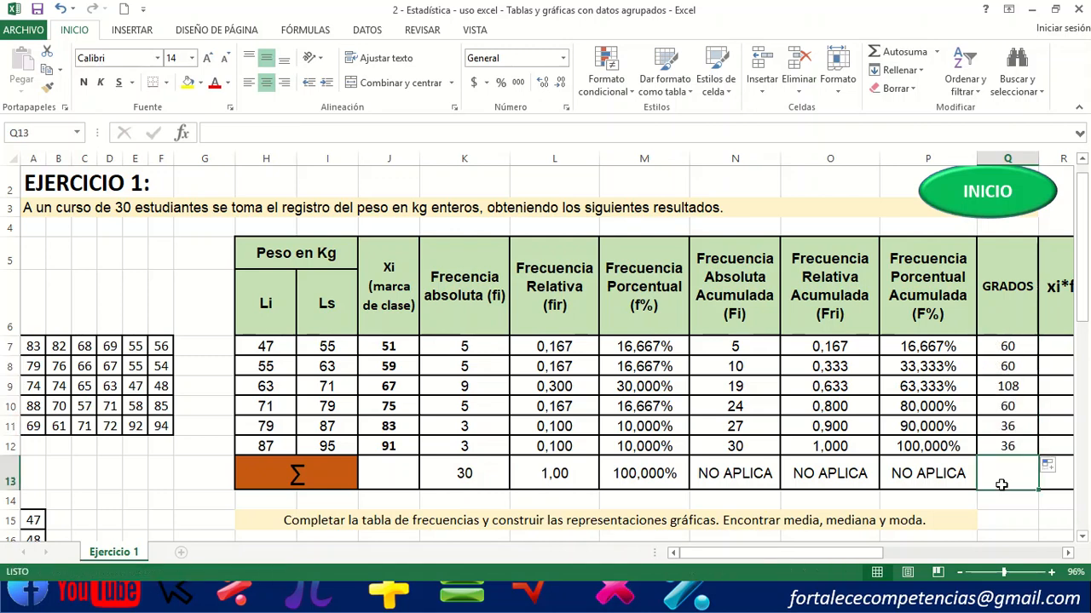
pyautogui.write('=')
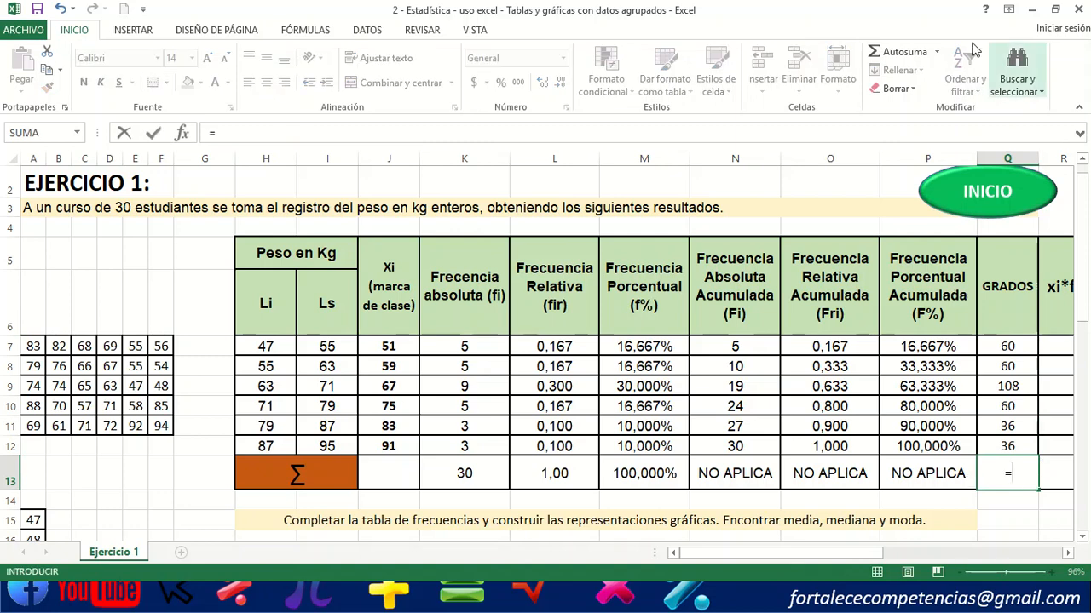
pyautogui.click(905, 53)
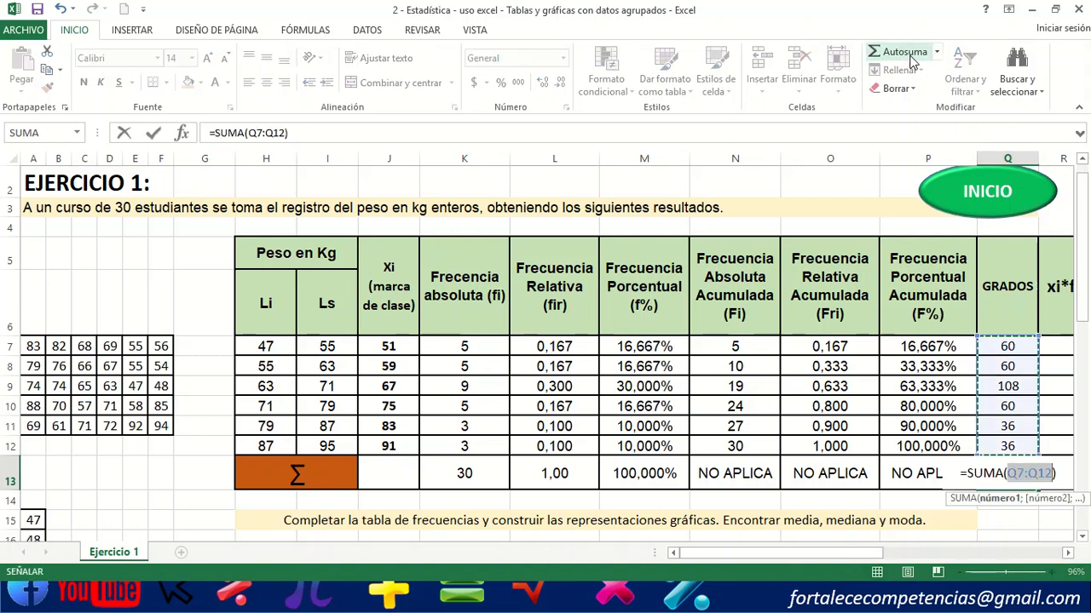
pyautogui.press('Return')
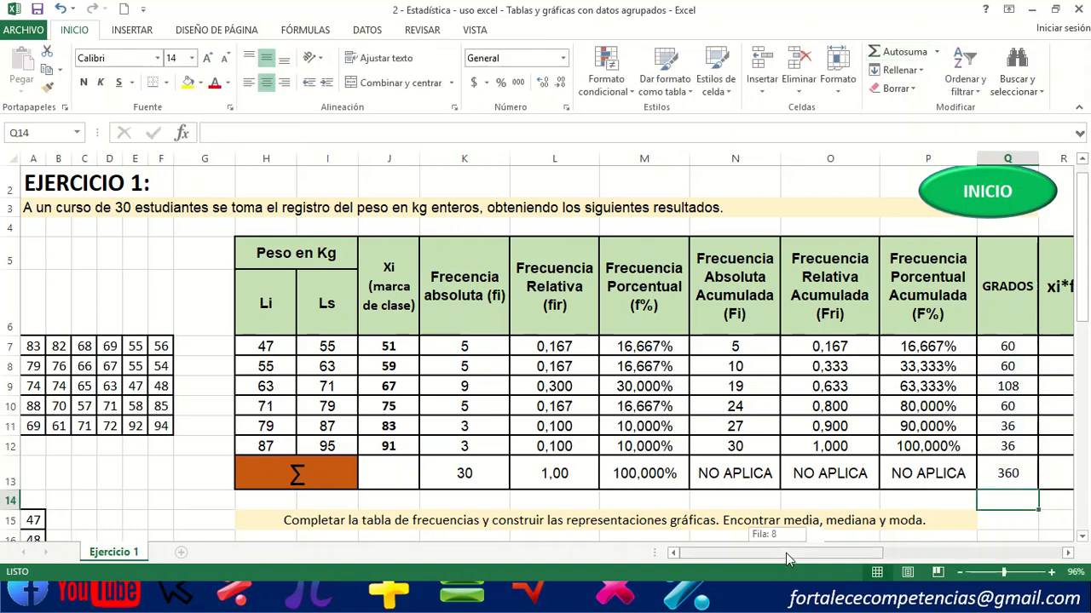
# Examine the Media, Moda and Mediana blocks and the reference box with the formula for the mean.
pyautogui.moveTo(786, 553); pyautogui.dragTo(825, 552)
pyautogui.scroll(-1, 528, 358)
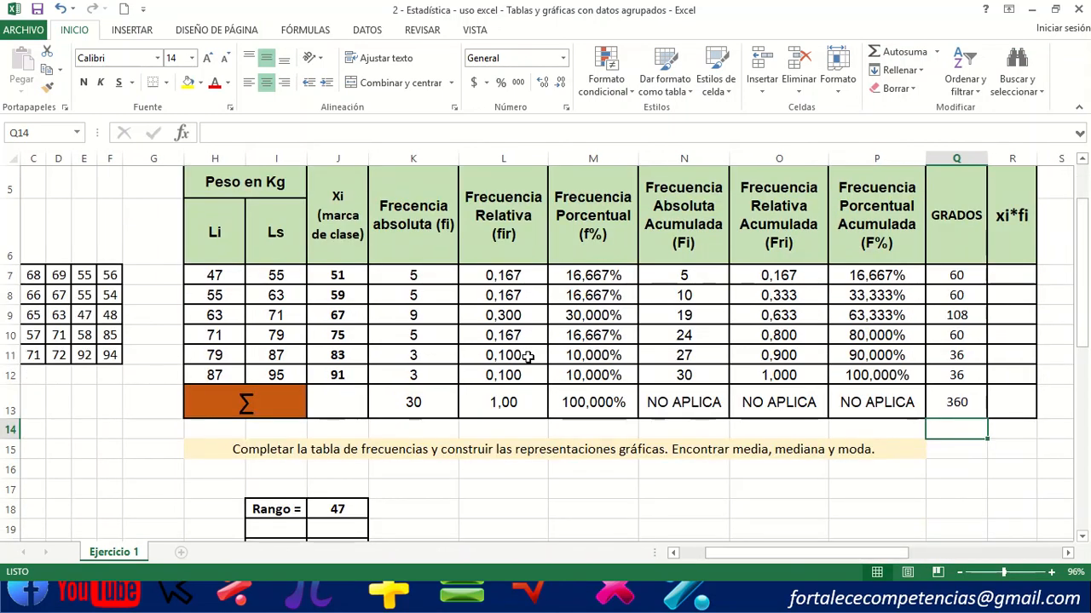
pyautogui.scroll(-5, 529, 358)
pyautogui.scroll(3, 441, 338)
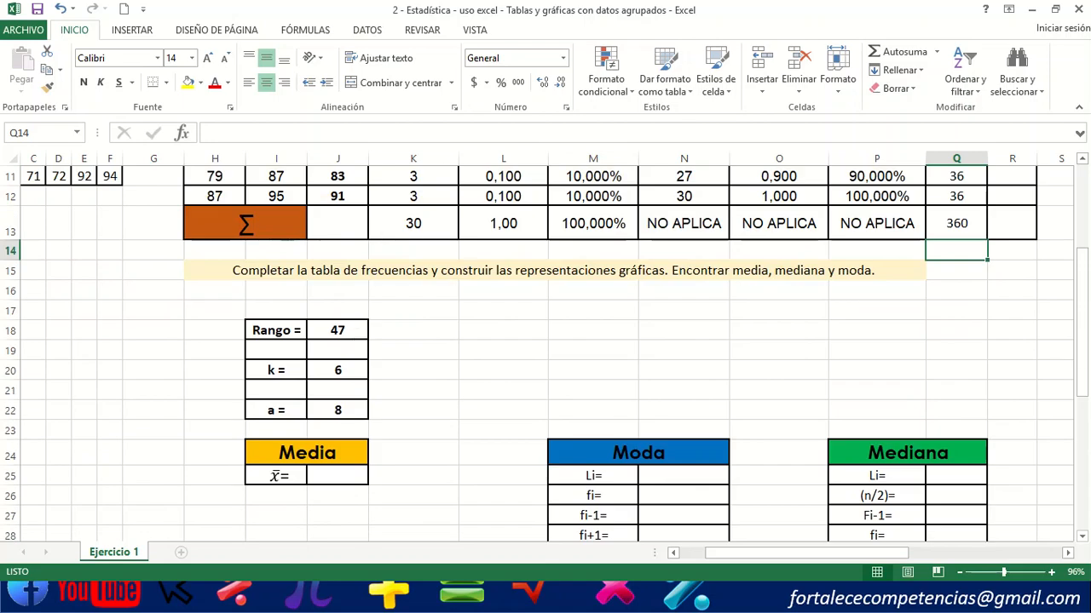
pyautogui.moveTo(737, 556); pyautogui.dragTo(867, 555)
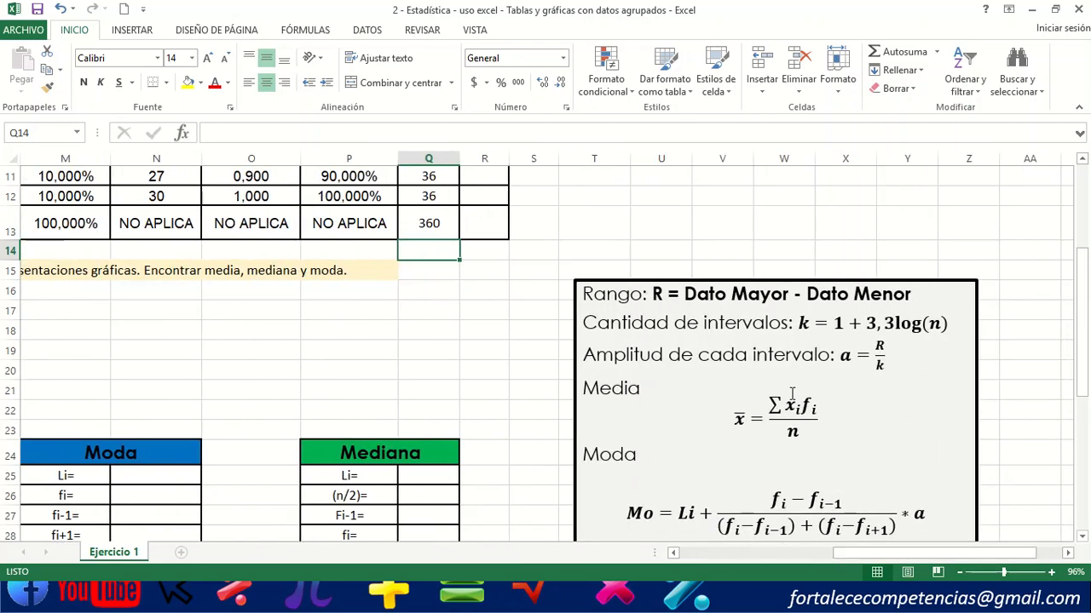
pyautogui.scroll(-1, 791, 394)
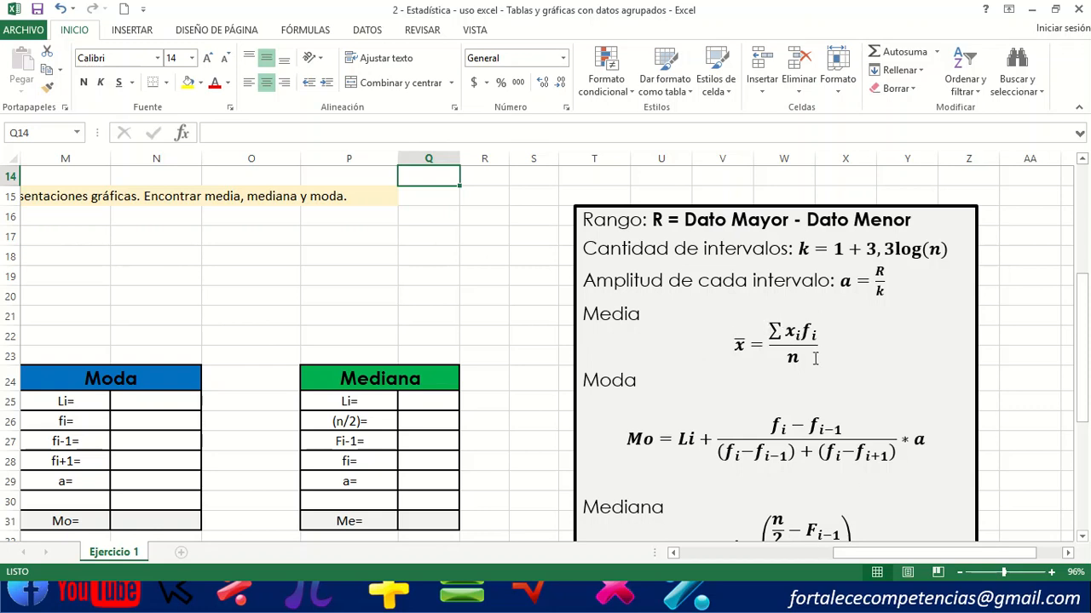
pyautogui.scroll(1, 812, 352)
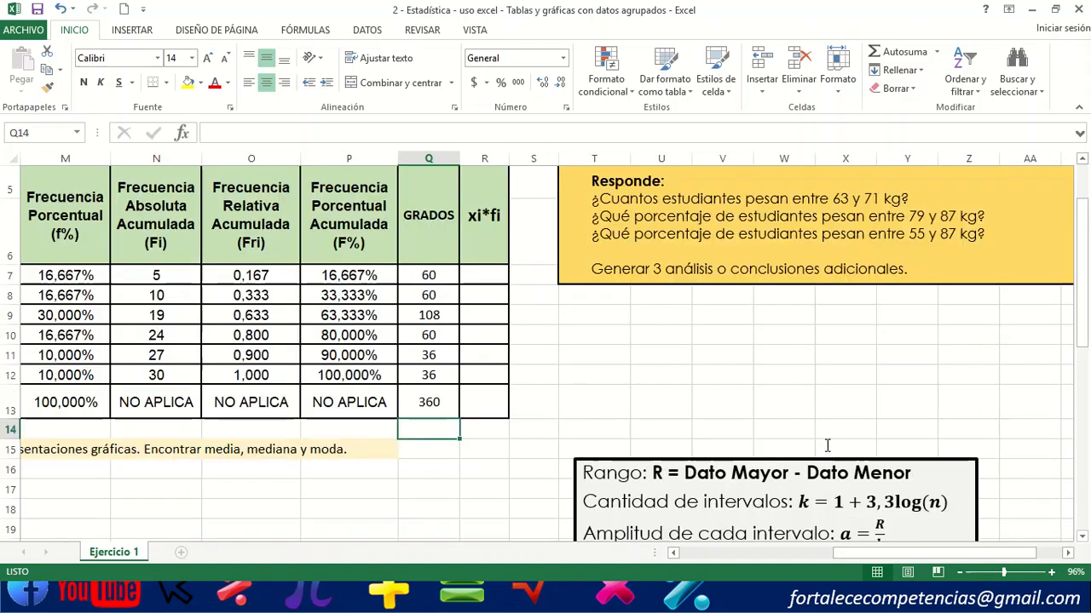
pyautogui.scroll(2, 753, 524)
pyautogui.moveTo(840, 556); pyautogui.dragTo(701, 552)
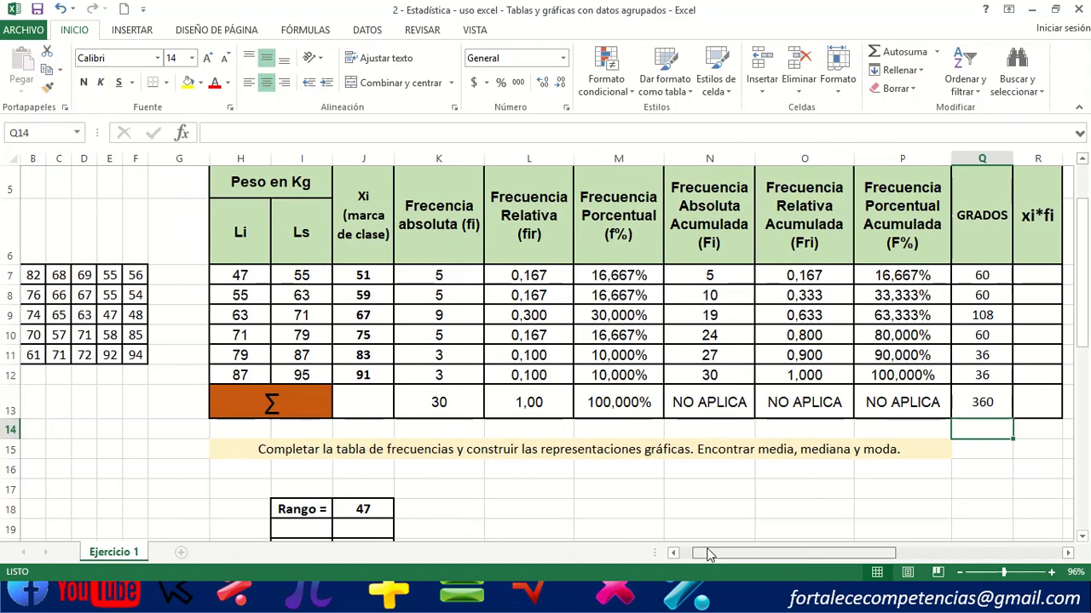
pyautogui.moveTo(896, 555); pyautogui.dragTo(908, 555)
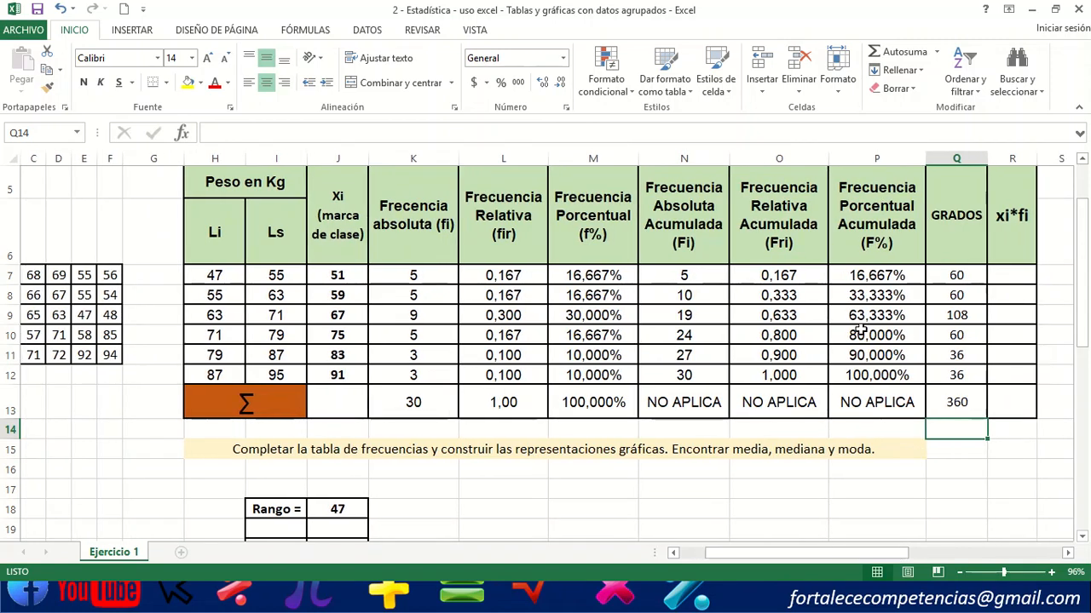
# Calculate the xi*fi products in R7 with =J7*K7 and copy the formula down to R12.
pyautogui.click(1005, 275)
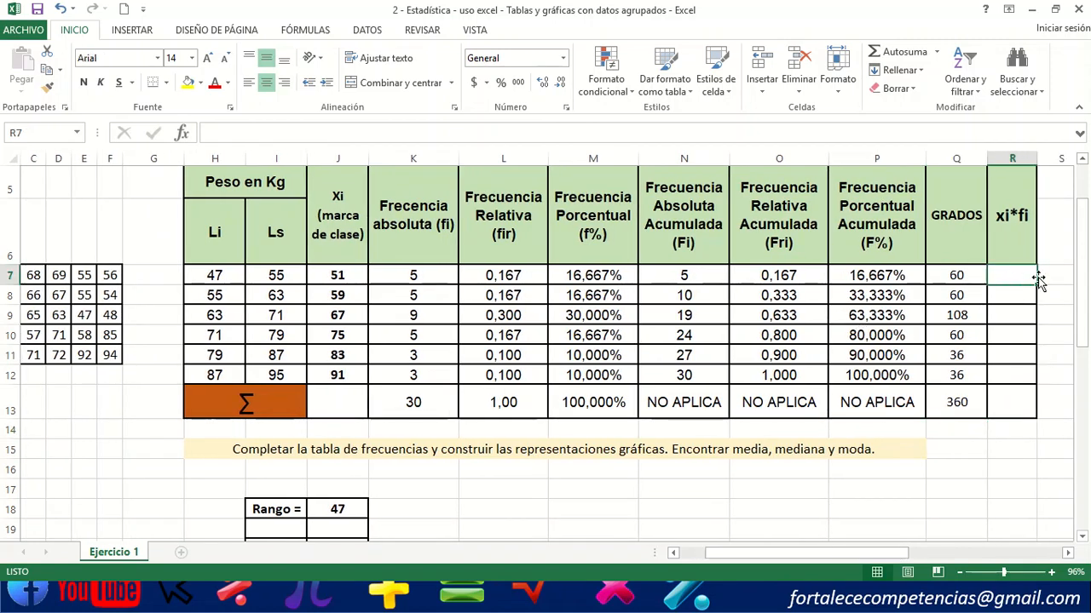
pyautogui.write('=')
pyautogui.click(396, 275)
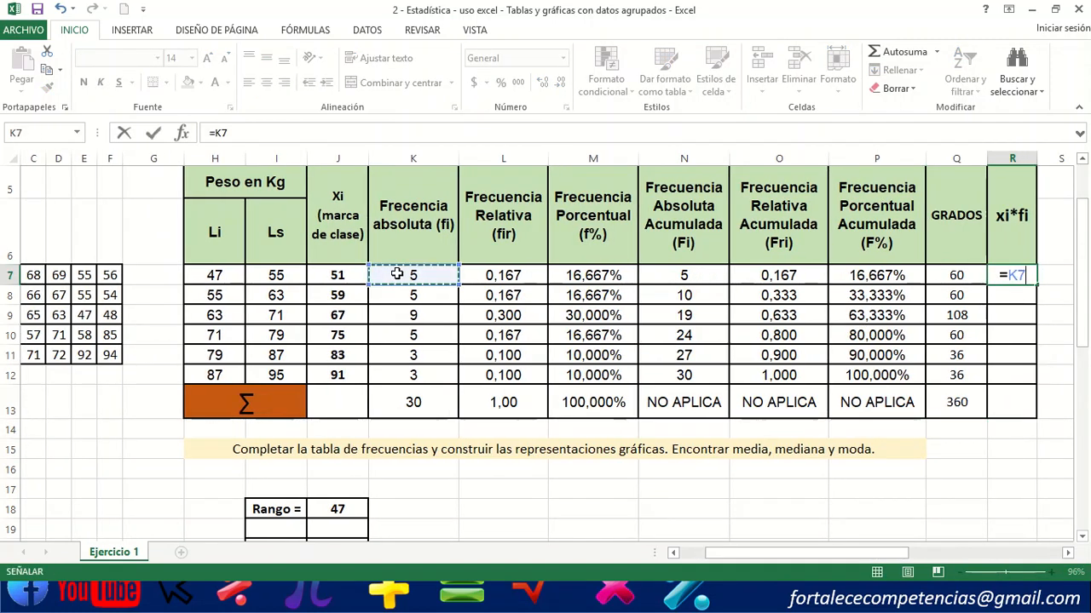
pyautogui.click(350, 274)
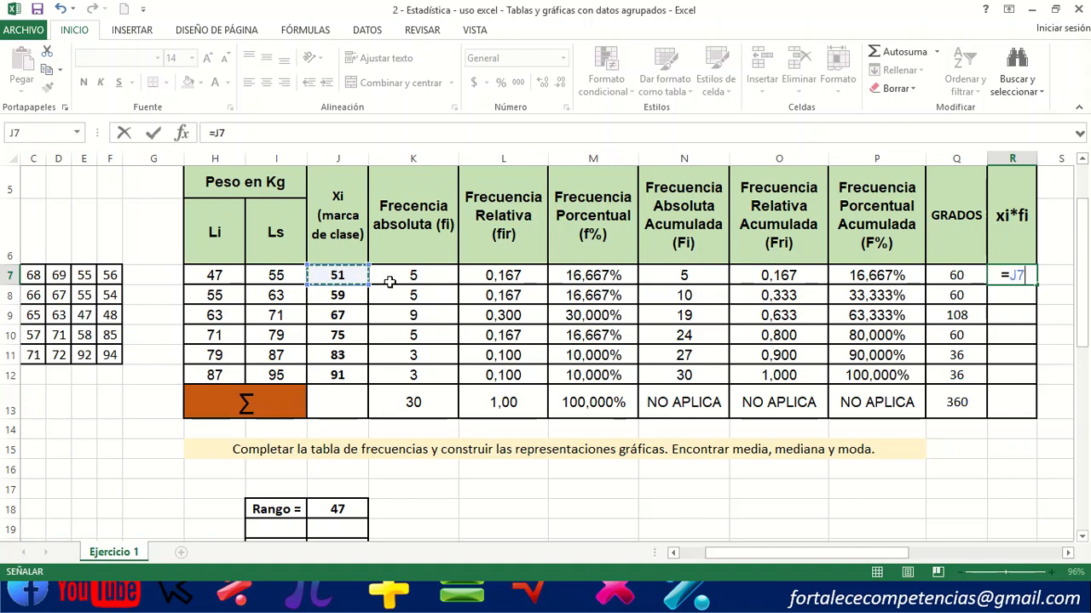
pyautogui.write('*')
pyautogui.click(417, 274)
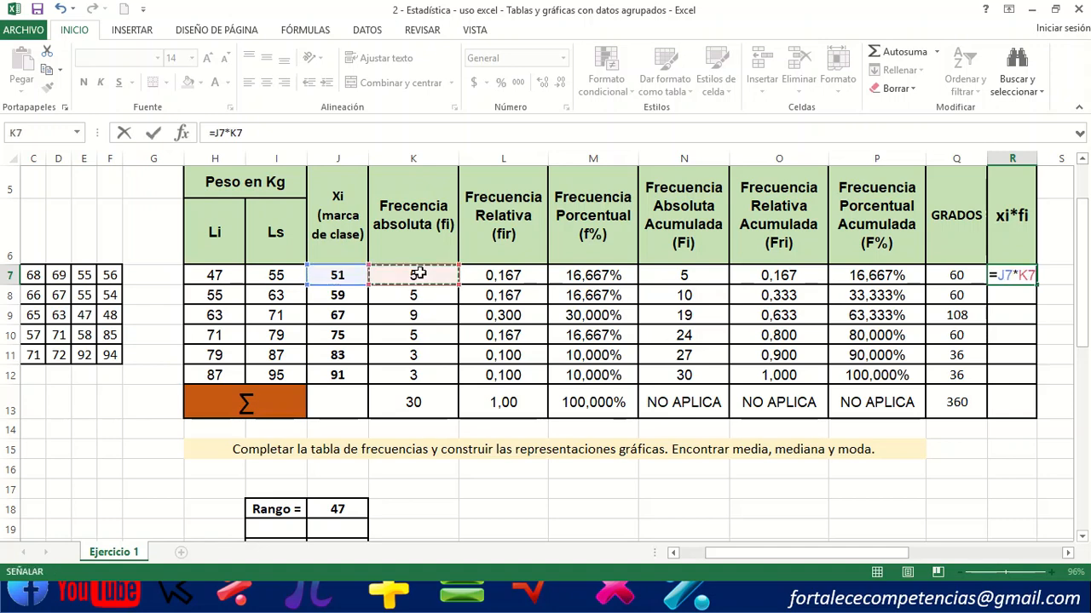
pyautogui.press('Return')
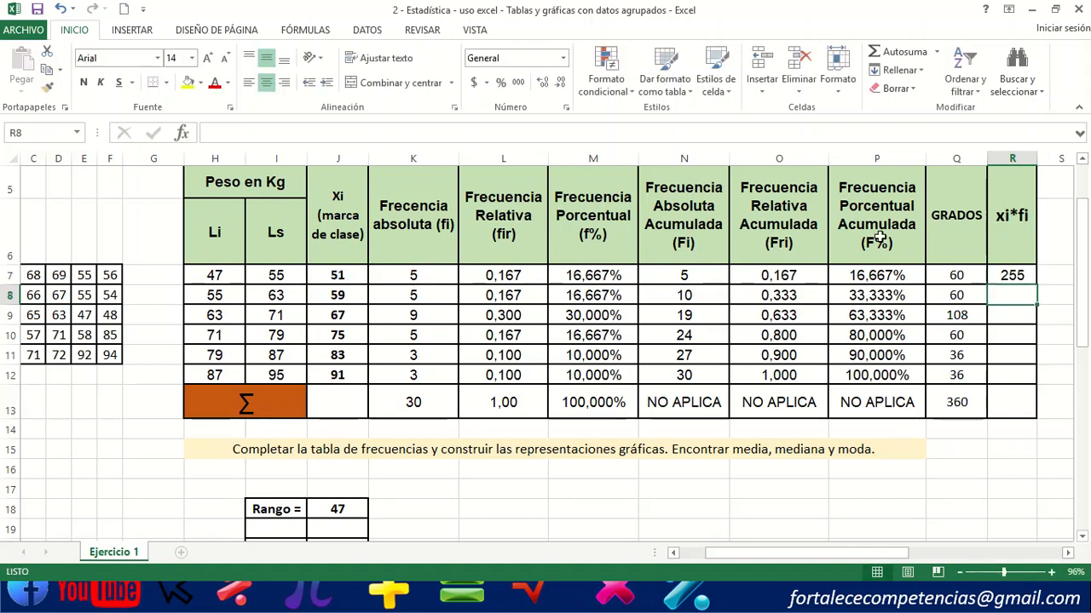
pyautogui.click(1031, 279)
pyautogui.moveTo(1036, 287); pyautogui.dragTo(1033, 381)
# Total the xi*fi column in R13 with the automatic sum.
pyautogui.click(1006, 404)
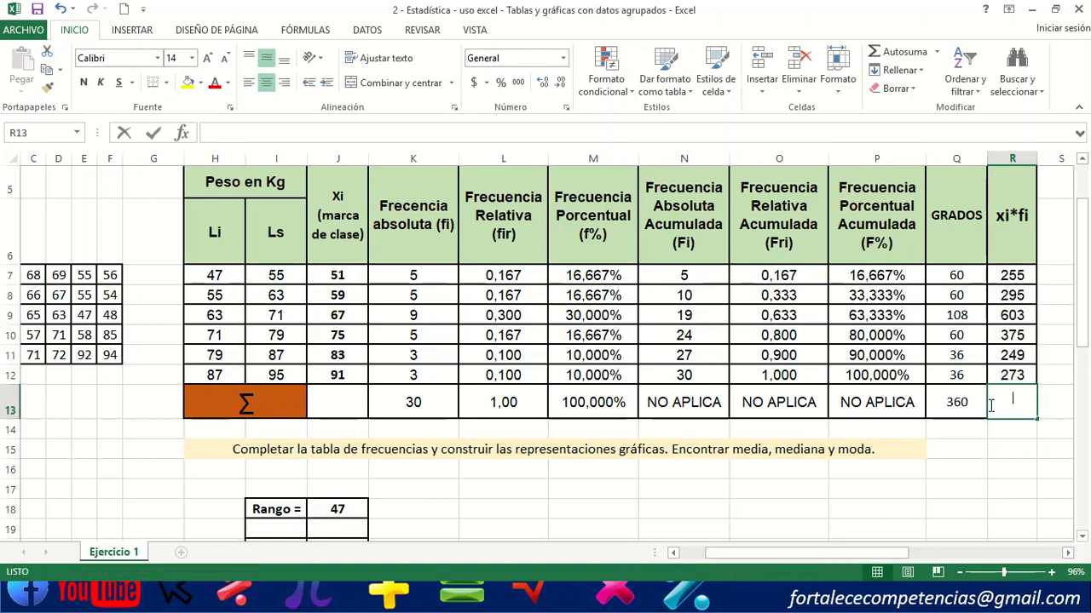
pyautogui.write('=')
pyautogui.click(905, 52)
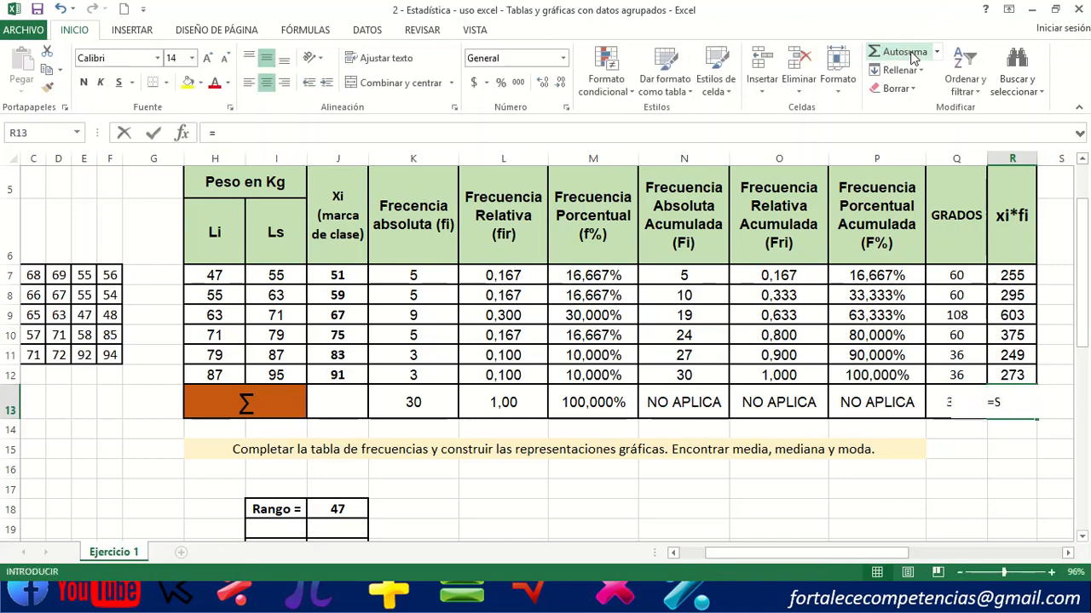
pyautogui.click(910, 53)
pyautogui.press('Return')
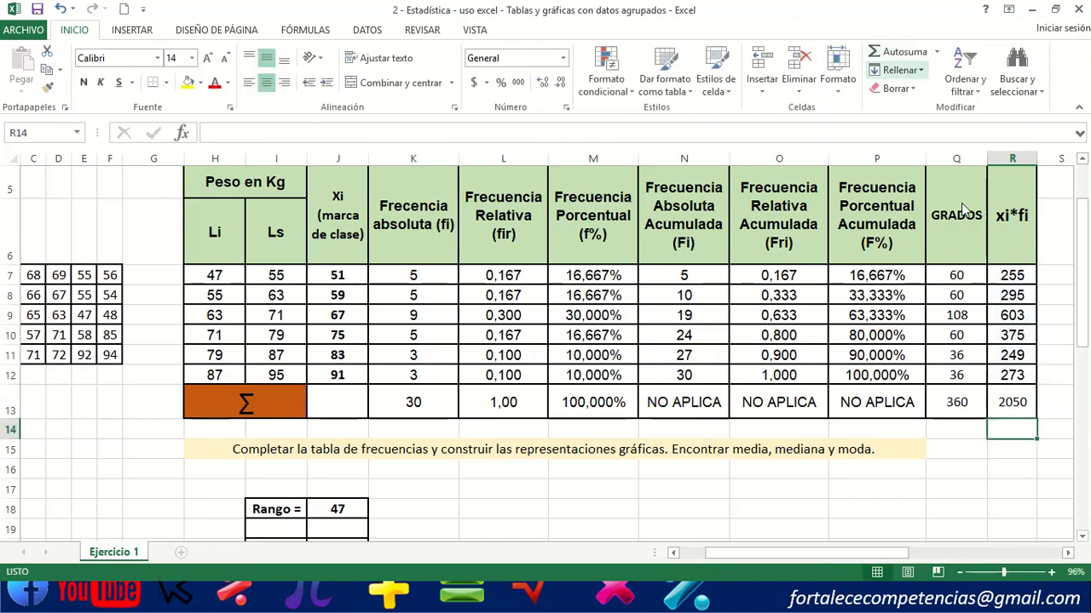
# Calculate the mean in J25 of the Media block with the formula =R13/$K$13.
pyautogui.scroll(-2, 509, 393)
pyautogui.scroll(-3, 756, 426)
pyautogui.click(758, 442)
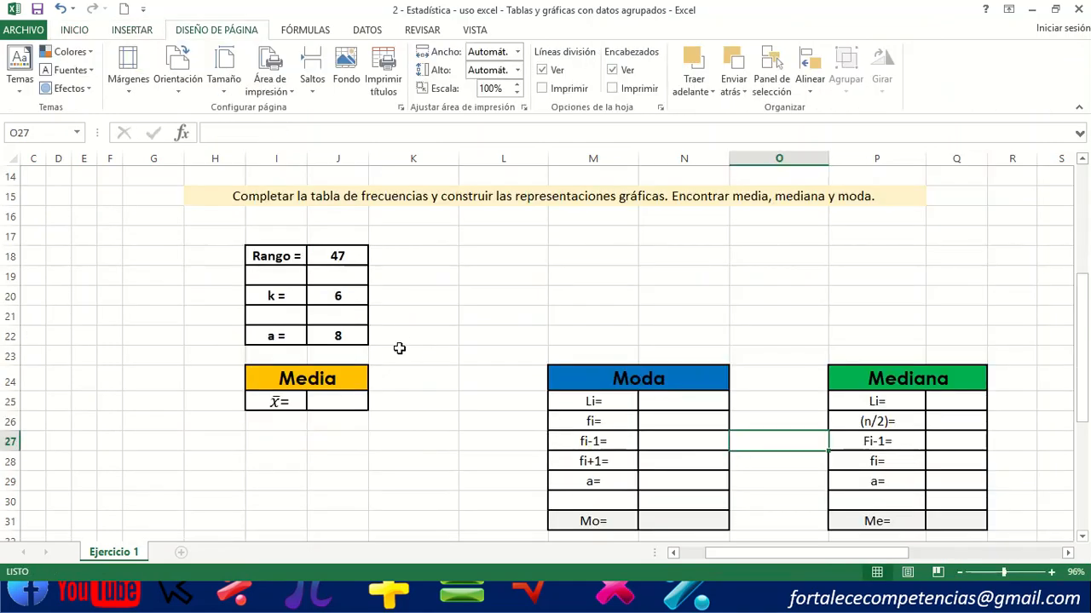
pyautogui.scroll(2, 399, 349)
pyautogui.scroll(-1, 399, 439)
pyautogui.click(322, 474)
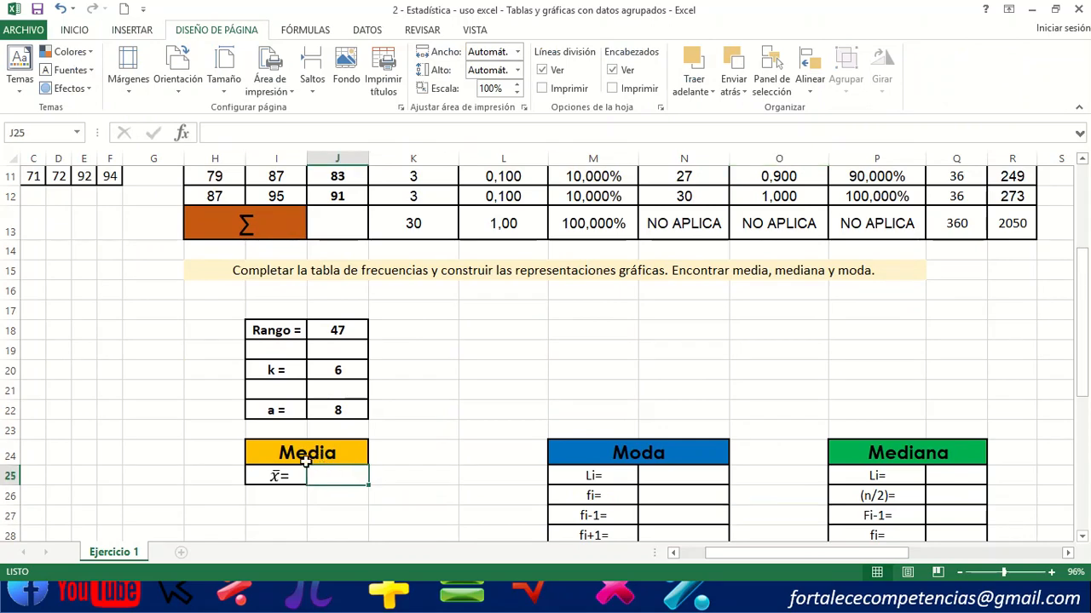
pyautogui.write('=')
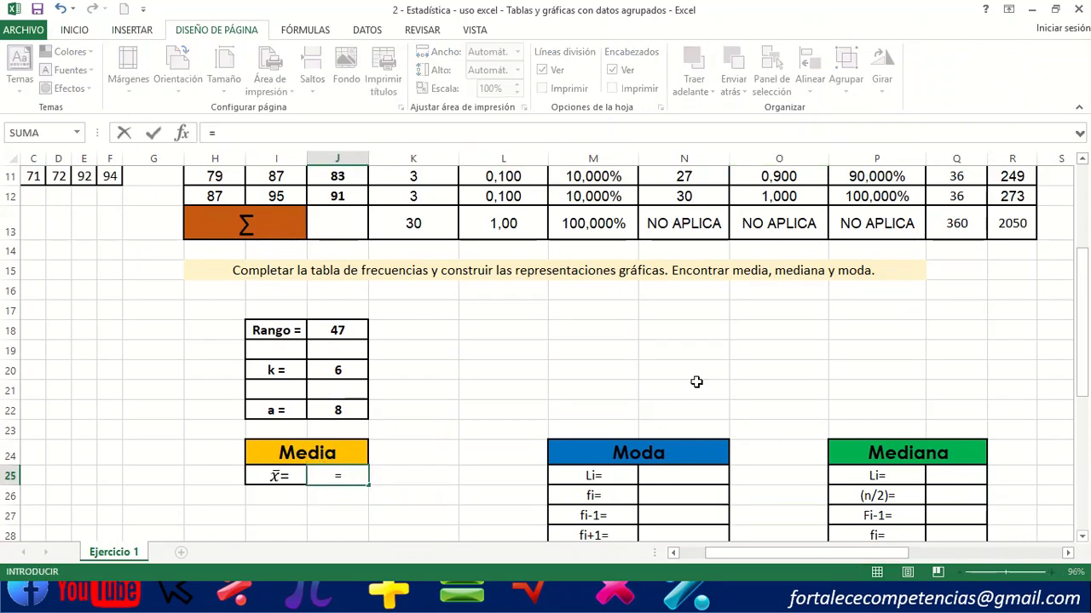
pyautogui.click(1009, 223)
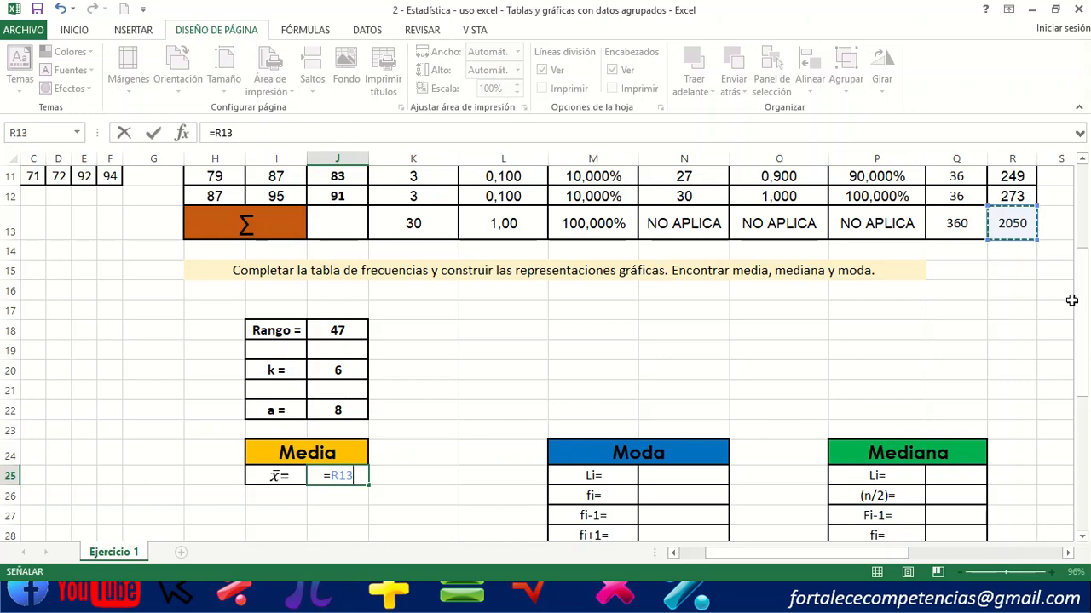
pyautogui.write('/')
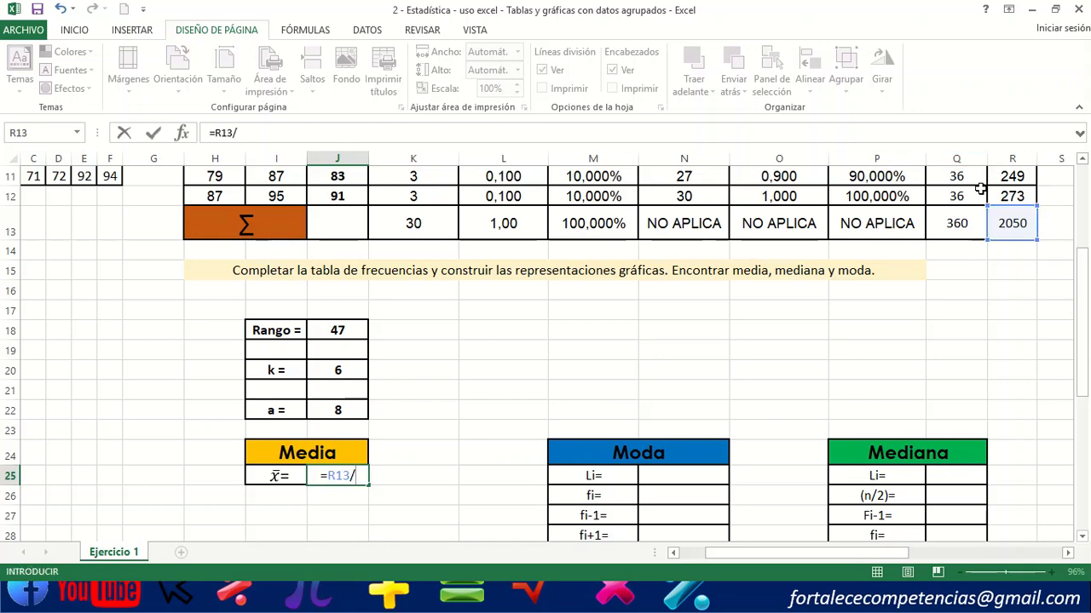
pyautogui.click(414, 223)
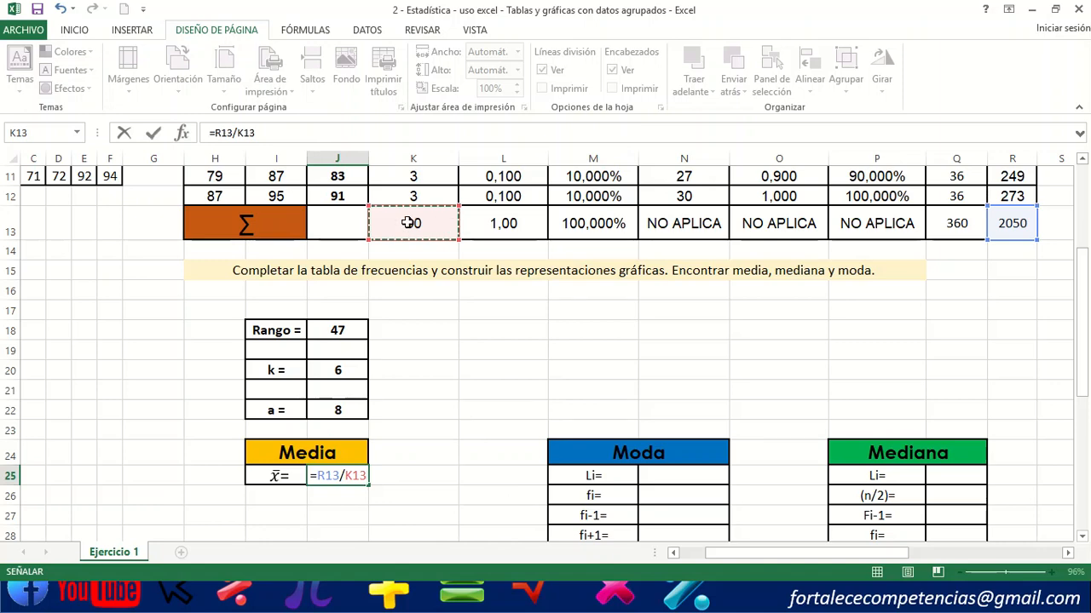
pyautogui.press('F4')
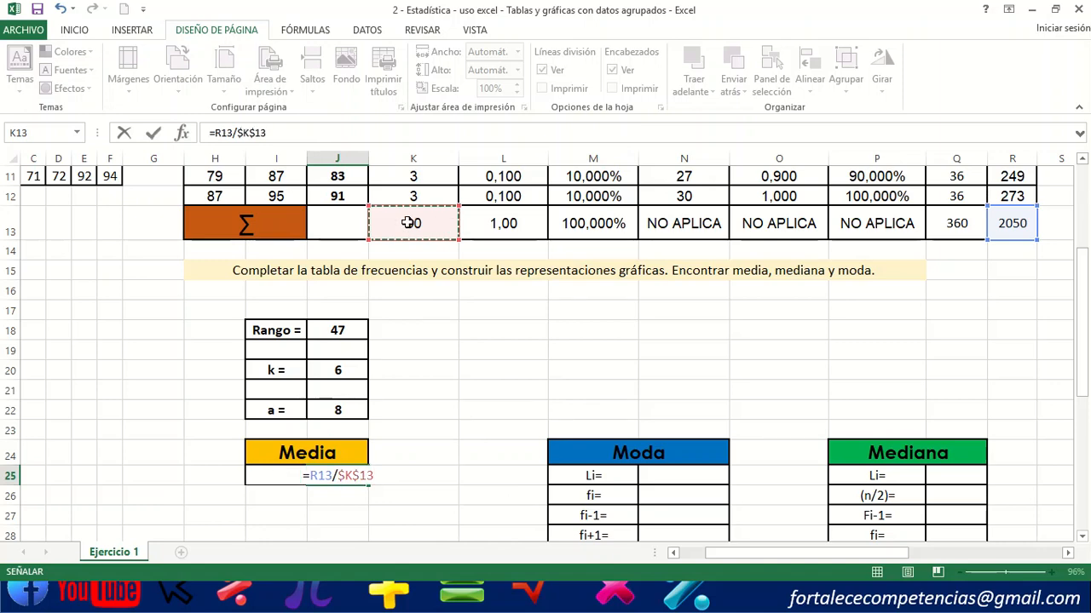
pyautogui.press('Return')
# Reduce the mean in J25 to one decimal place.
pyautogui.click(354, 471)
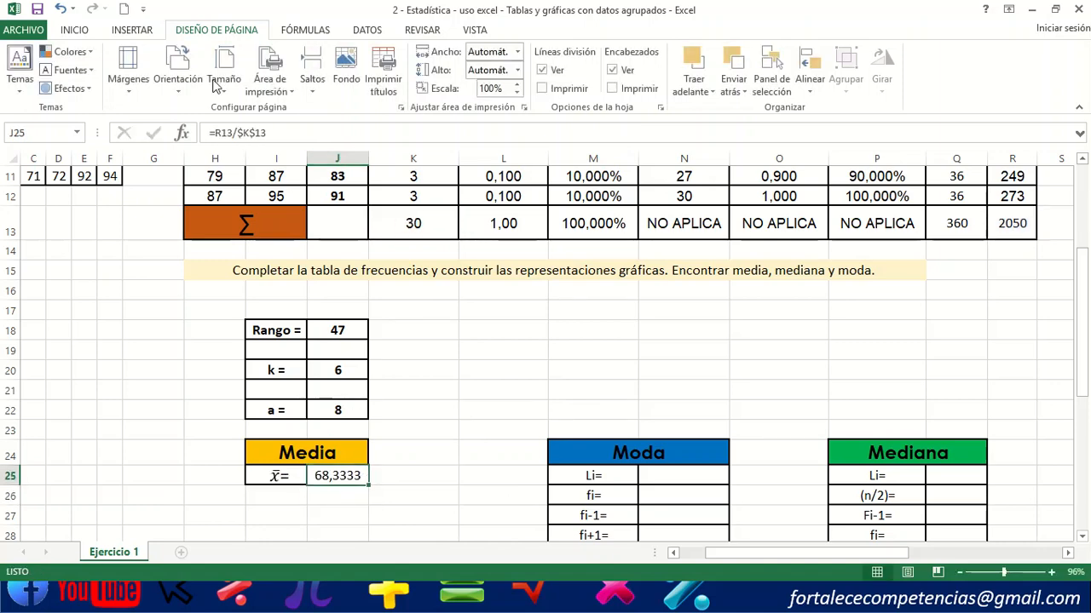
pyautogui.click(83, 31)
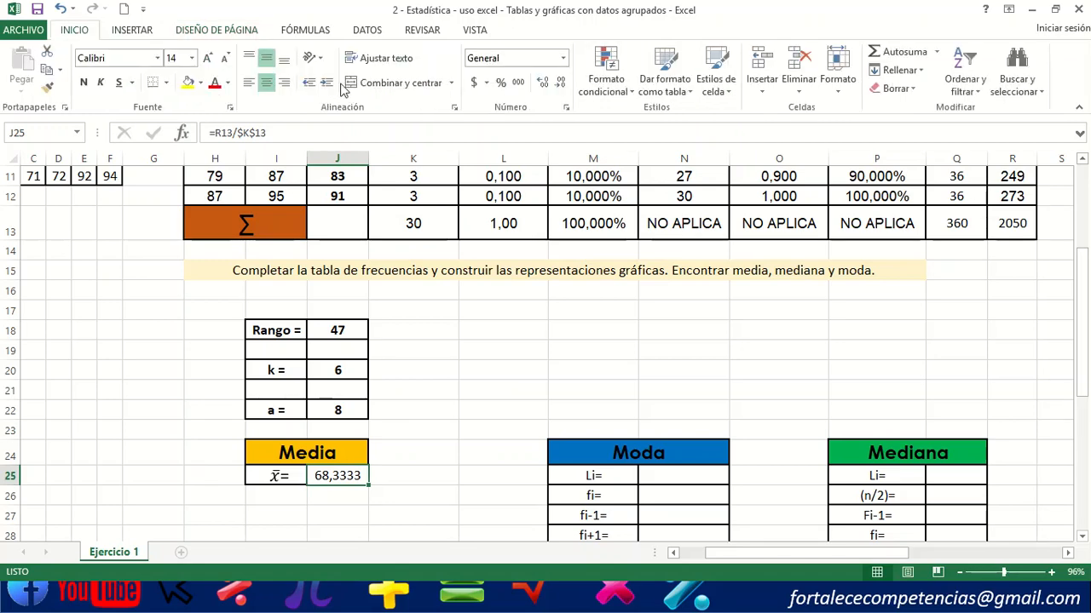
pyautogui.click(560, 85)
pyautogui.click(560, 85)
pyautogui.click(560, 85)
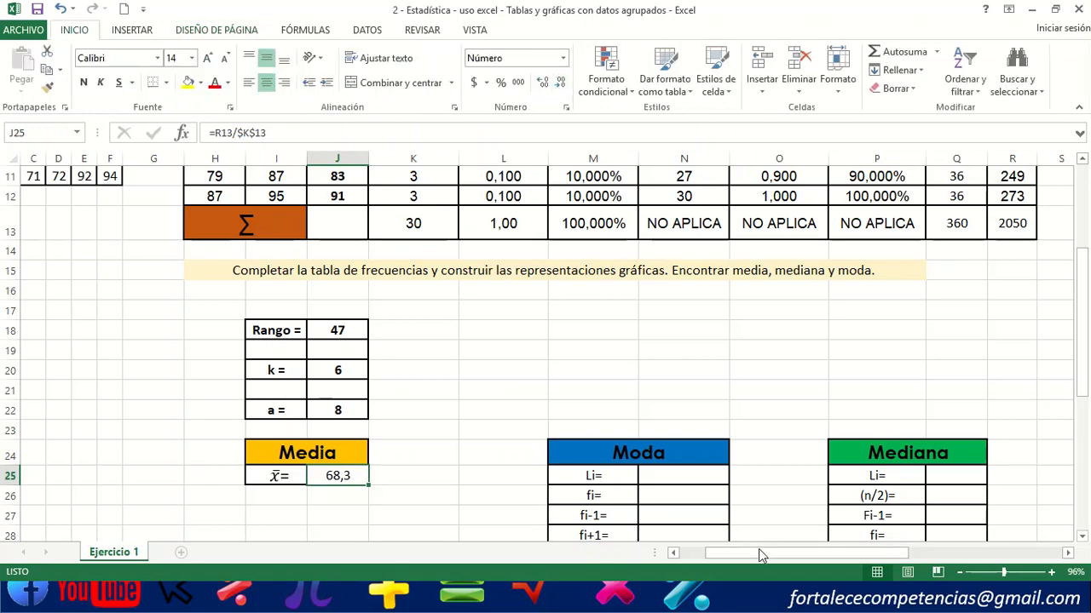
# Examine the mode formula in the reference box, the Moda block's fields and the absolute frequencies in K7:K12.
pyautogui.moveTo(758, 553); pyautogui.dragTo(886, 554)
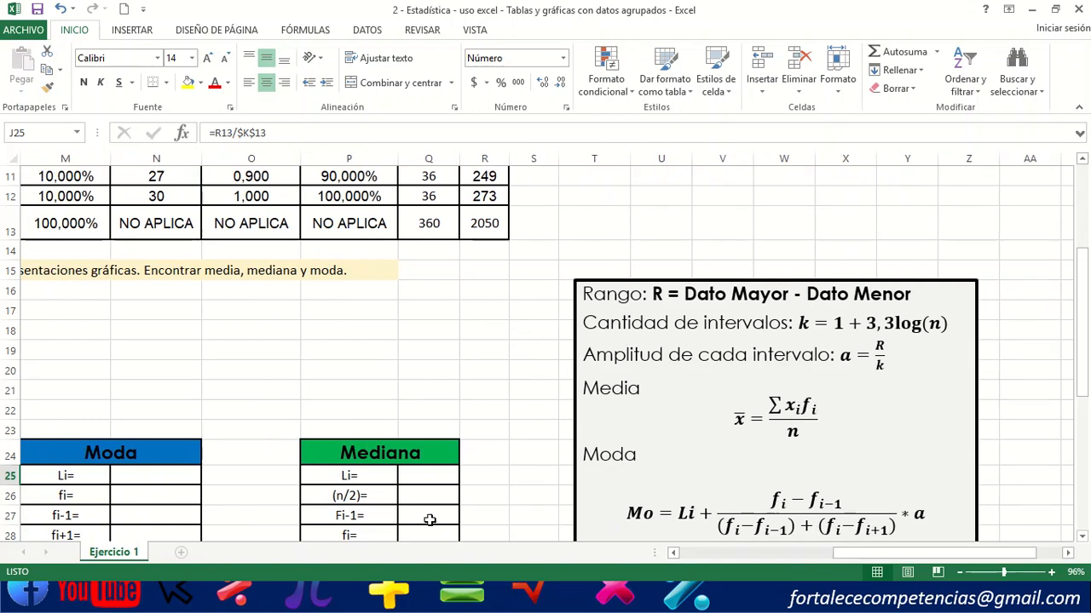
pyautogui.moveTo(837, 553); pyautogui.dragTo(820, 555)
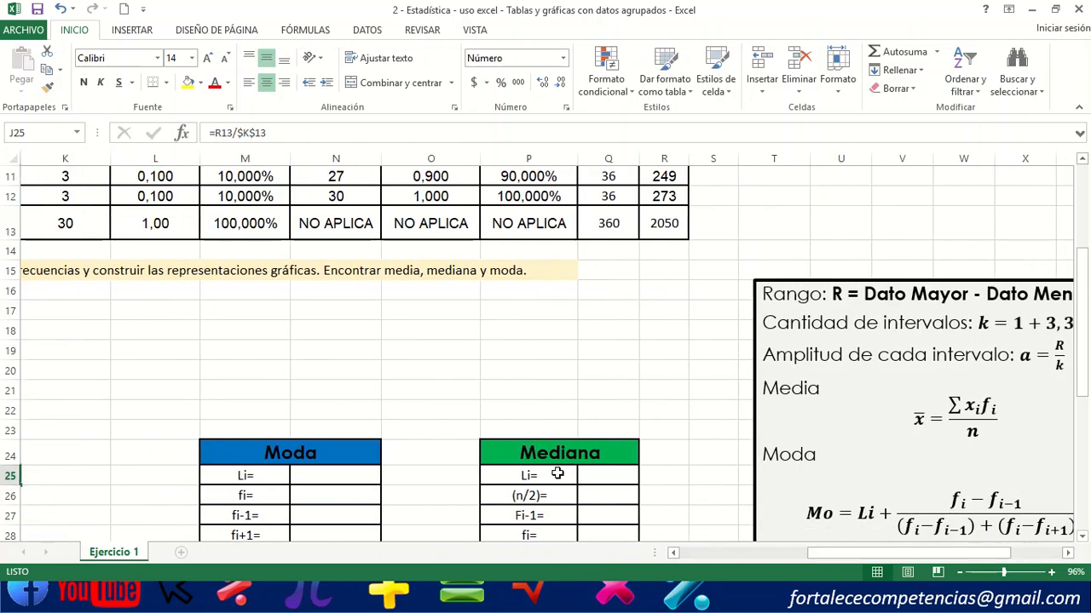
pyautogui.scroll(2, 545, 443)
pyautogui.scroll(-1, 534, 426)
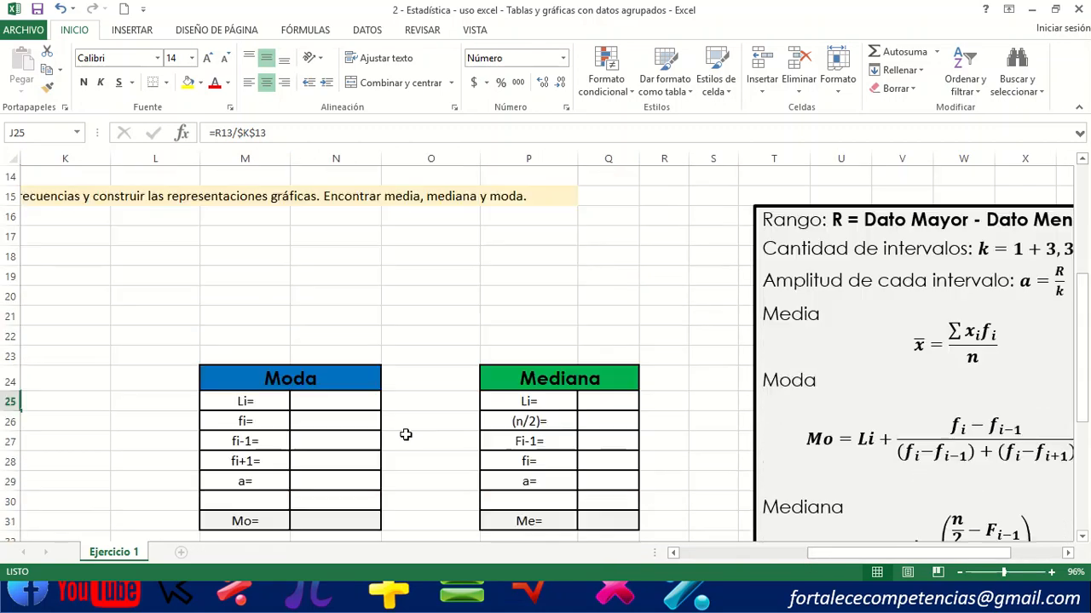
pyautogui.scroll(-2, 344, 506)
pyautogui.moveTo(811, 554); pyautogui.dragTo(741, 555)
pyautogui.scroll(4, 451, 402)
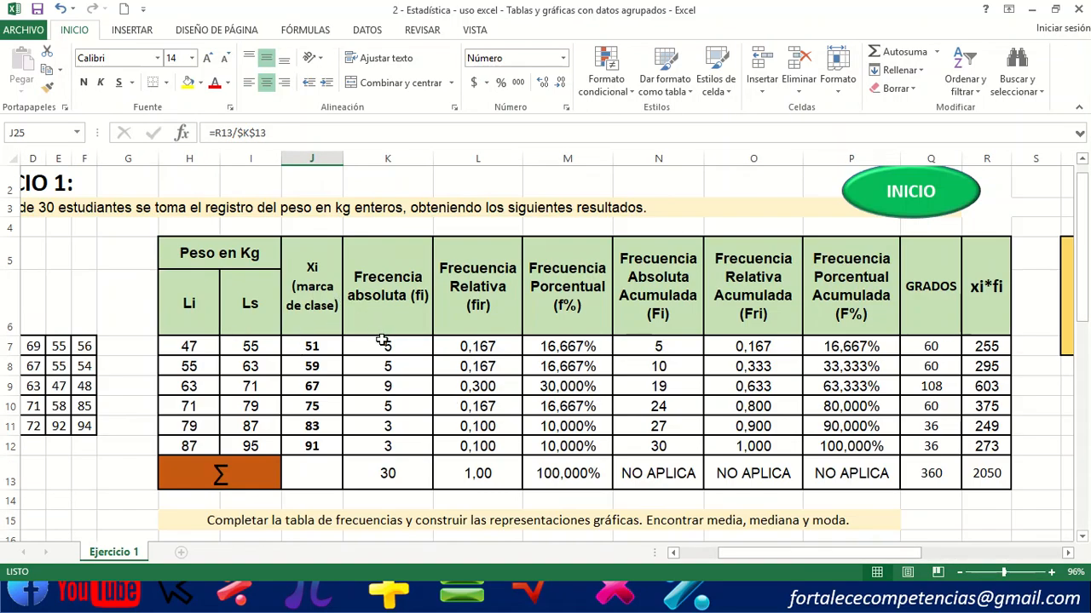
pyautogui.moveTo(383, 340); pyautogui.dragTo(385, 443)
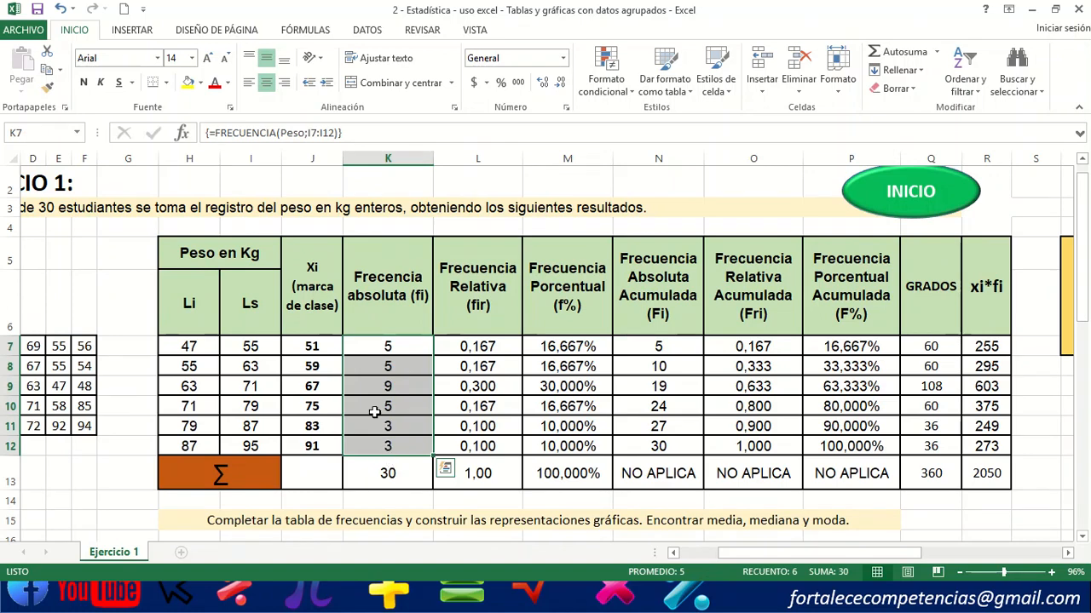
pyautogui.click(400, 373)
# Highlight the modal class row, H9:R9, with the standard blue fill colour.
pyautogui.moveTo(189, 386); pyautogui.dragTo(1022, 407)
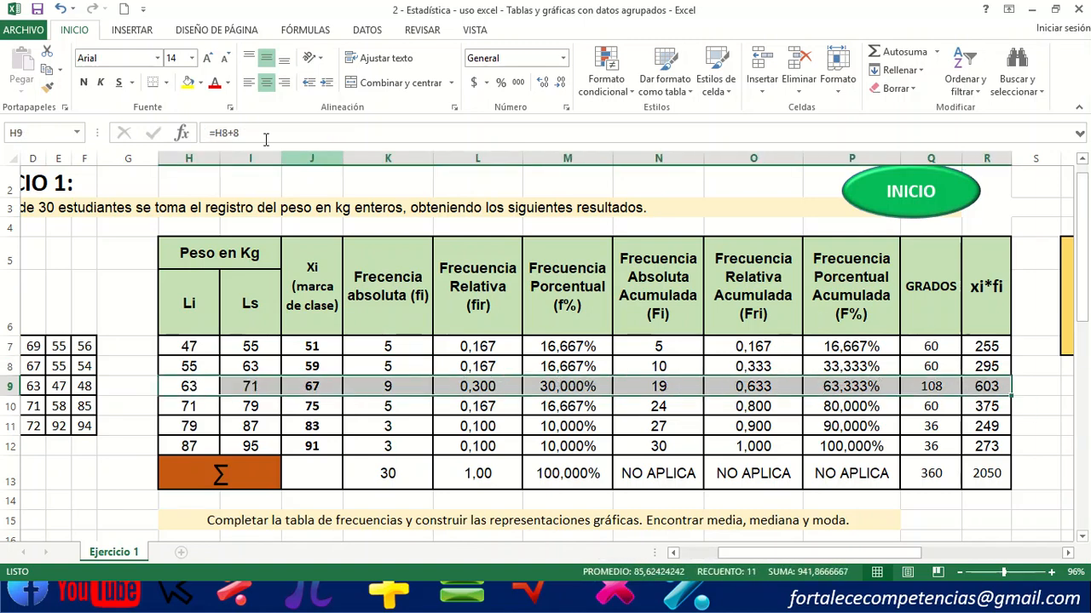
pyautogui.click(200, 83)
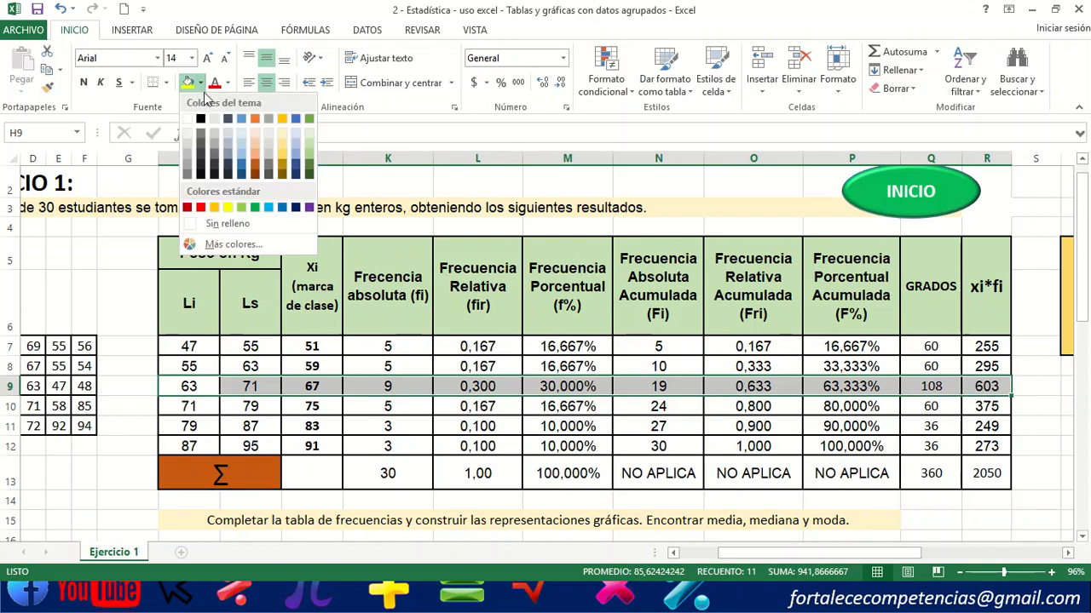
pyautogui.click(282, 207)
pyautogui.scroll(-4, 575, 460)
pyautogui.scroll(2, 580, 419)
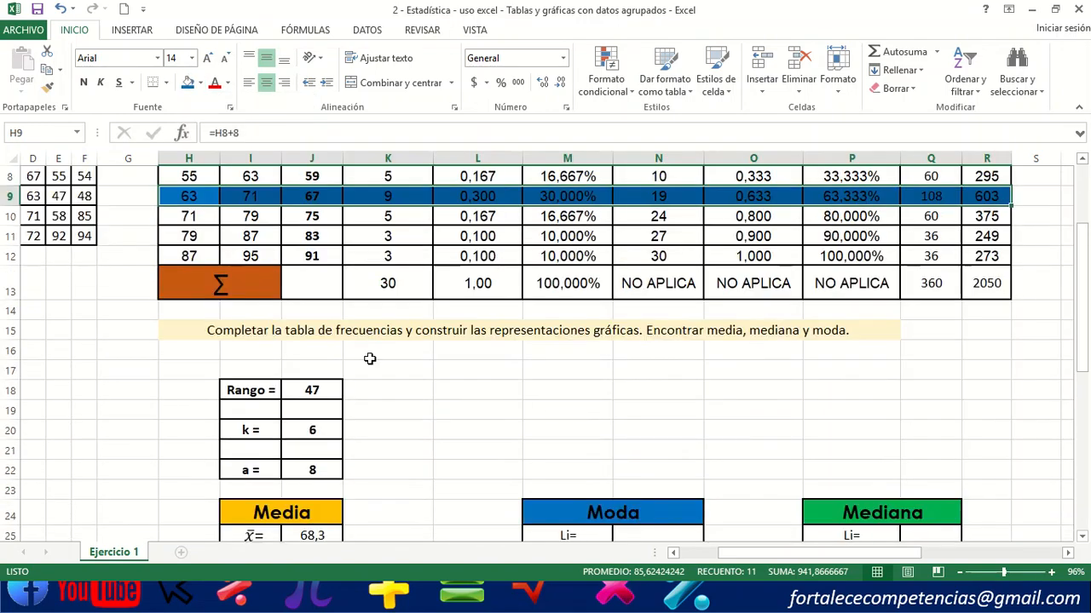
pyautogui.click(387, 236)
pyautogui.scroll(2, 388, 236)
pyautogui.scroll(-2, 426, 271)
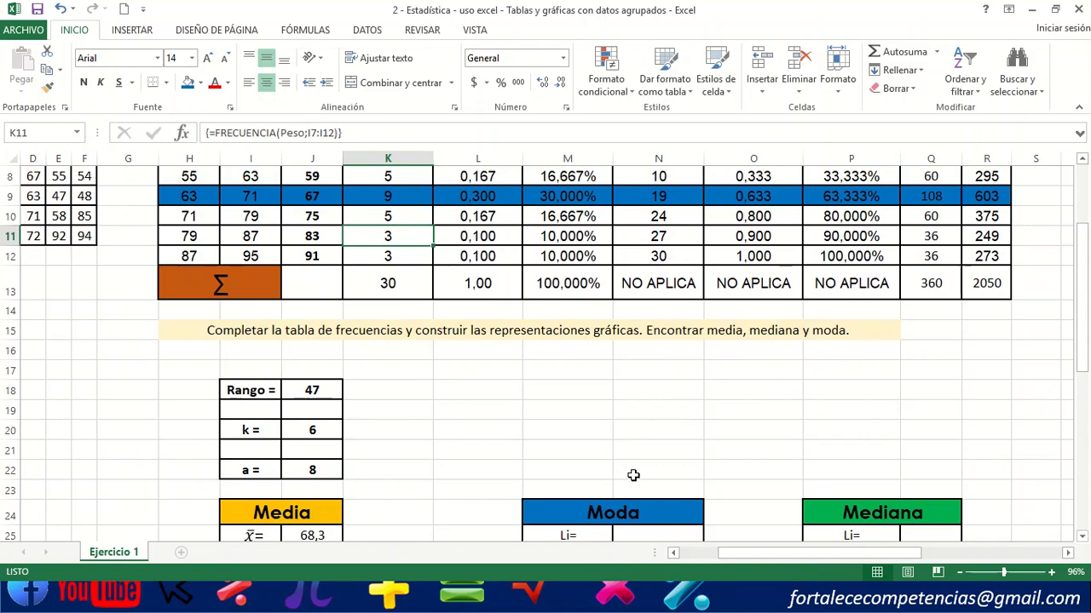
# Enter 63, the lower limit of the modal class, as Li in N25 of the Moda block.
pyautogui.scroll(-1, 633, 474)
pyautogui.click(633, 502)
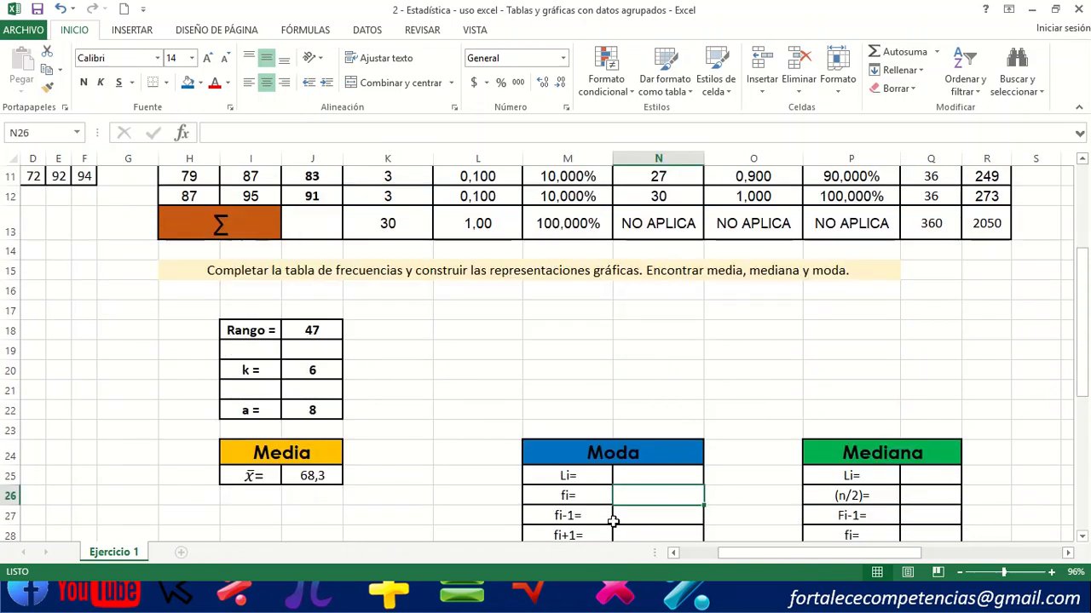
pyautogui.scroll(1, 630, 477)
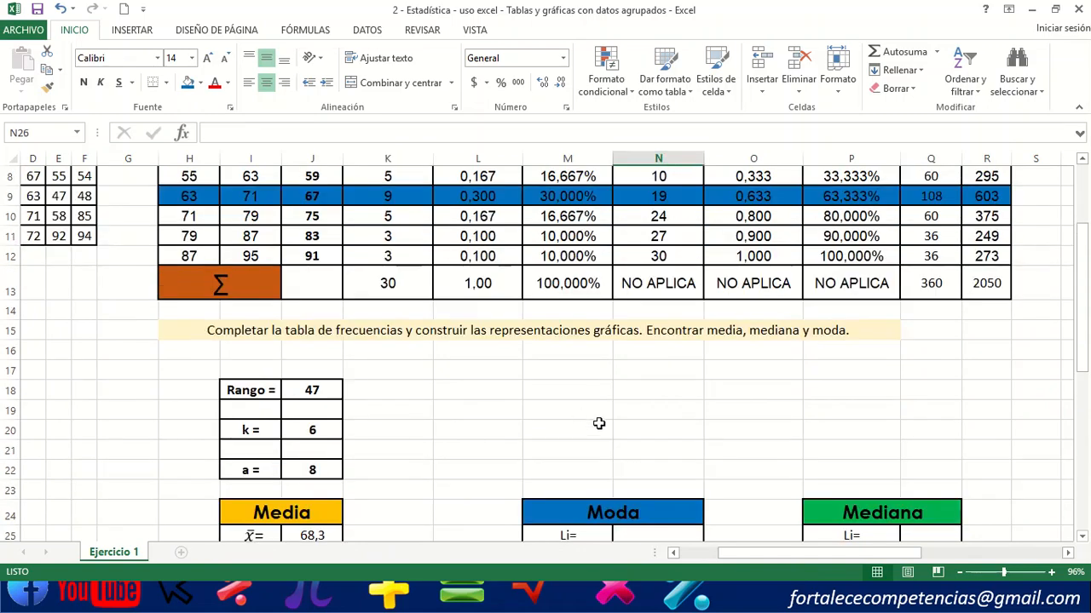
pyautogui.scroll(-1, 620, 441)
pyautogui.click(633, 477)
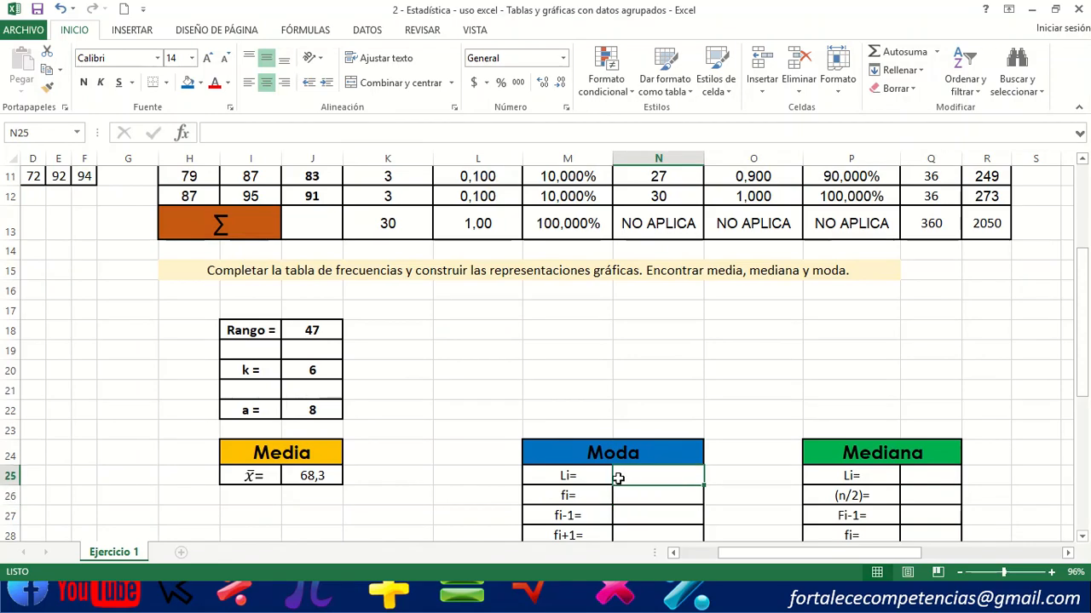
pyautogui.scroll(1, 577, 479)
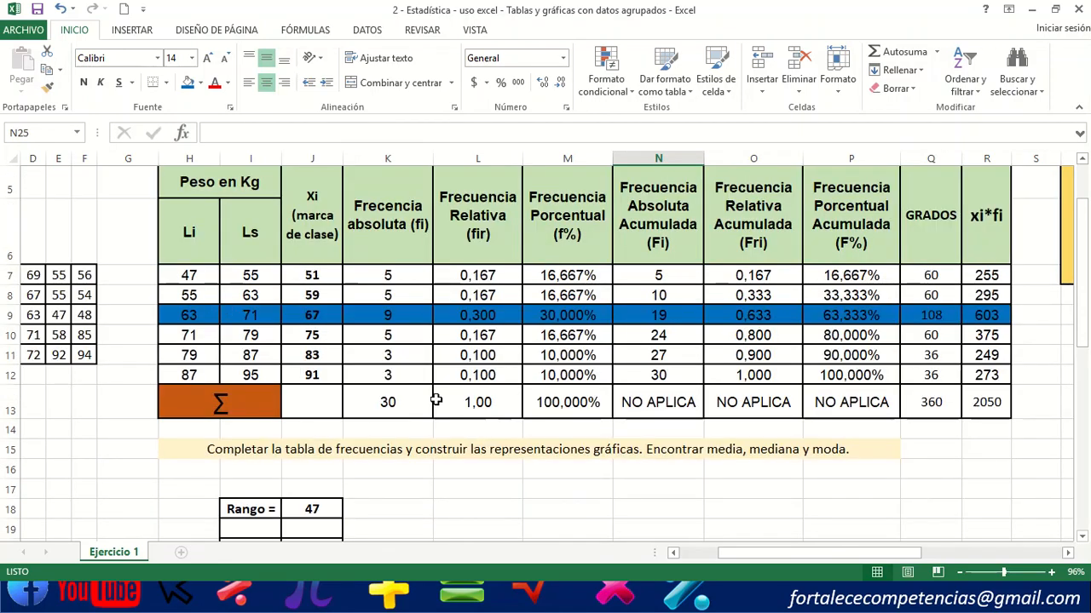
pyautogui.scroll(-3, 665, 502)
pyautogui.write('63')
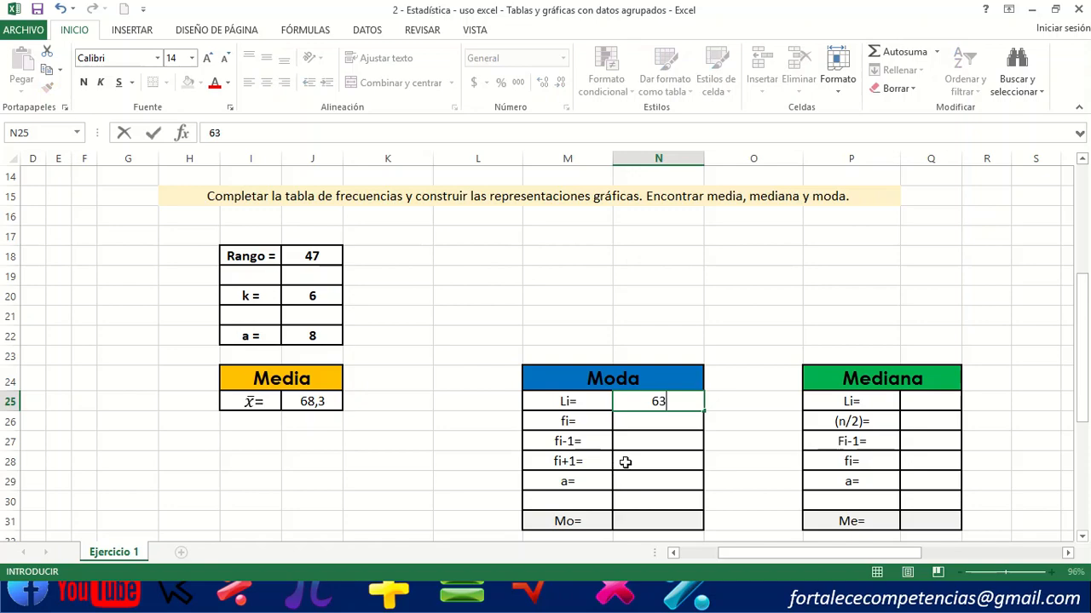
# Enter 9, the absolute frequency of the modal class, as fi in N26 of the Moda block.
pyautogui.scroll(3, 622, 465)
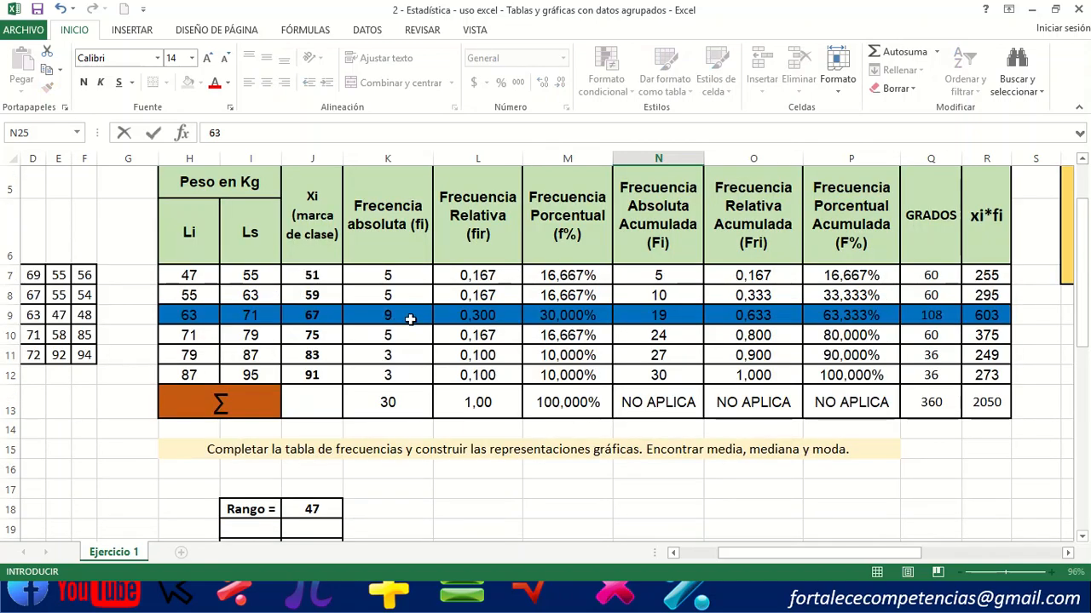
pyautogui.scroll(-3, 414, 316)
pyautogui.click(639, 424)
pyautogui.write('9')
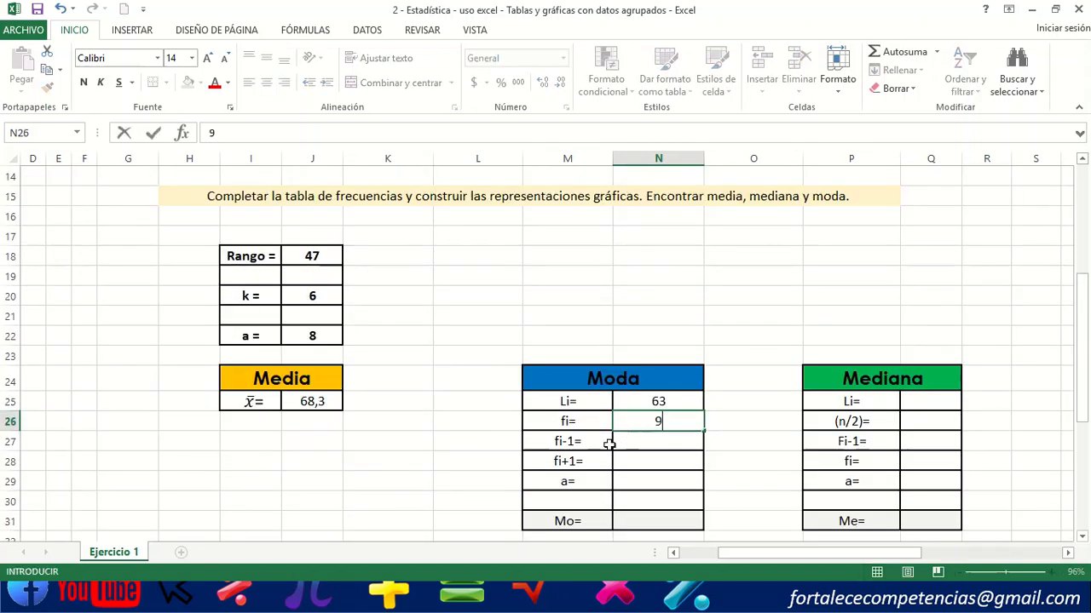
pyautogui.scroll(3, 628, 438)
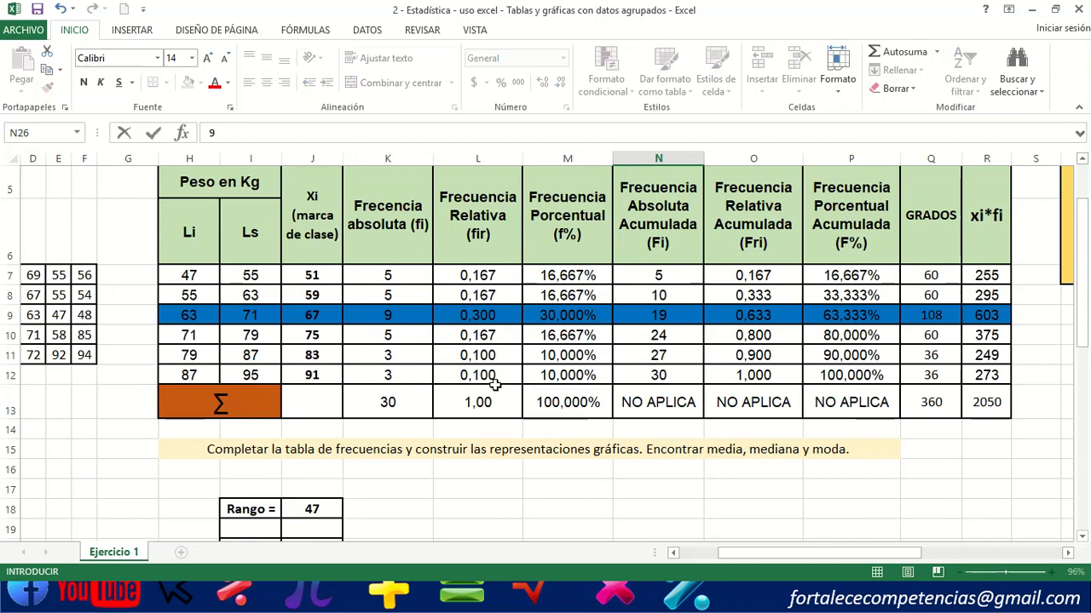
pyautogui.scroll(-2, 607, 442)
pyautogui.press('Return')
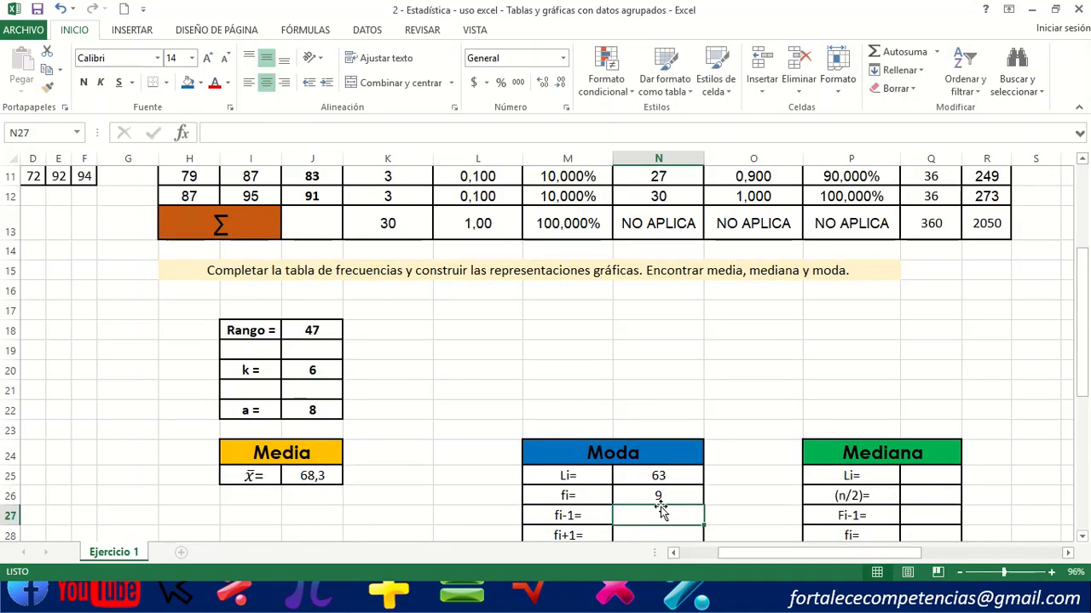
# Enter 5, the frequency of the class before the modal class, as fi-1 in N27.
pyautogui.scroll(3, 656, 511)
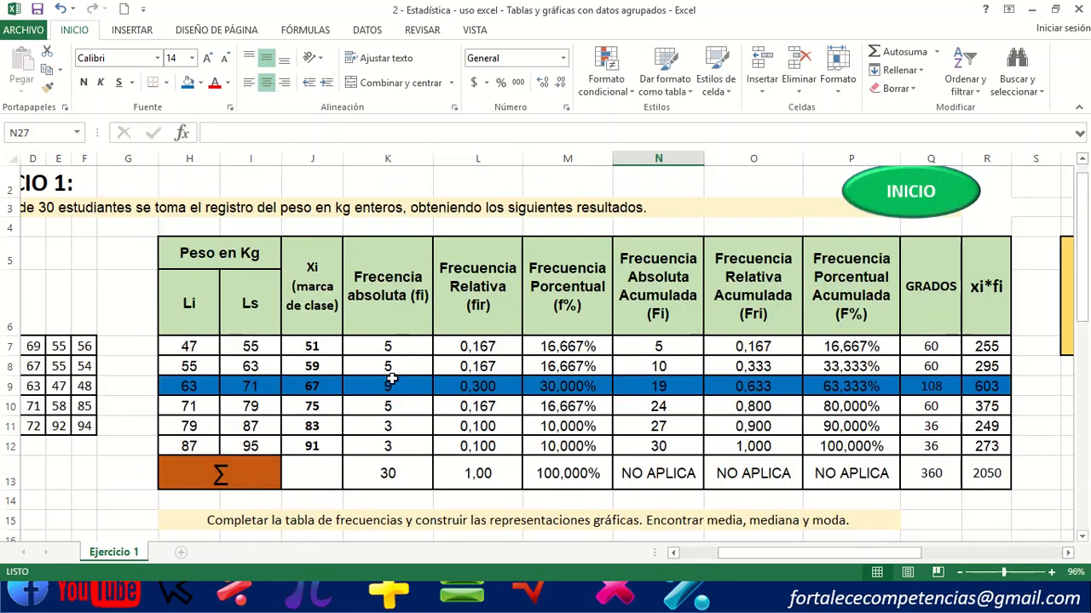
pyautogui.scroll(-1, 396, 372)
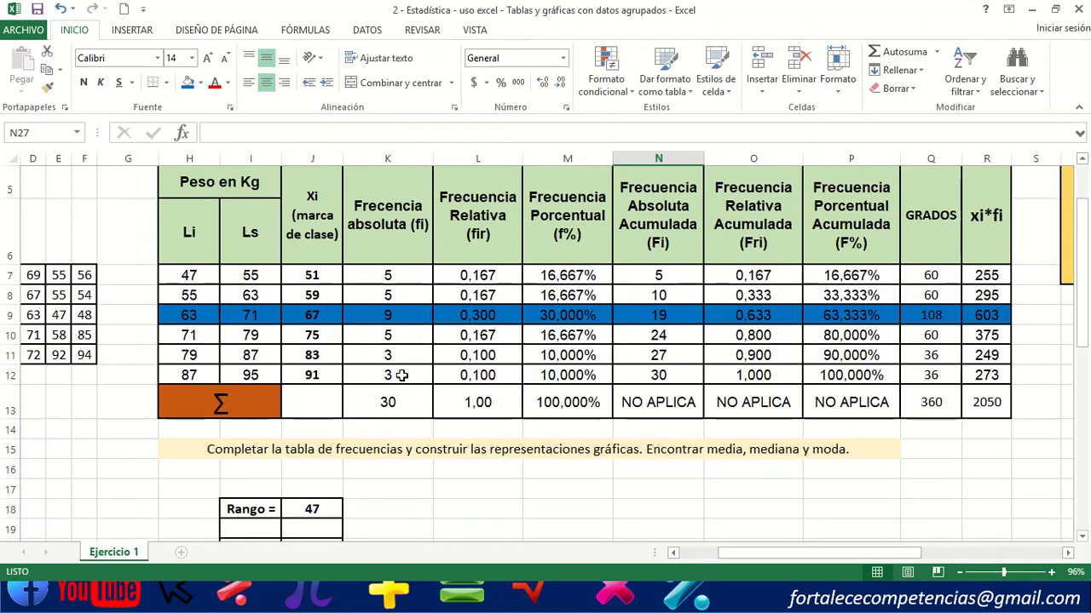
pyautogui.scroll(-3, 398, 372)
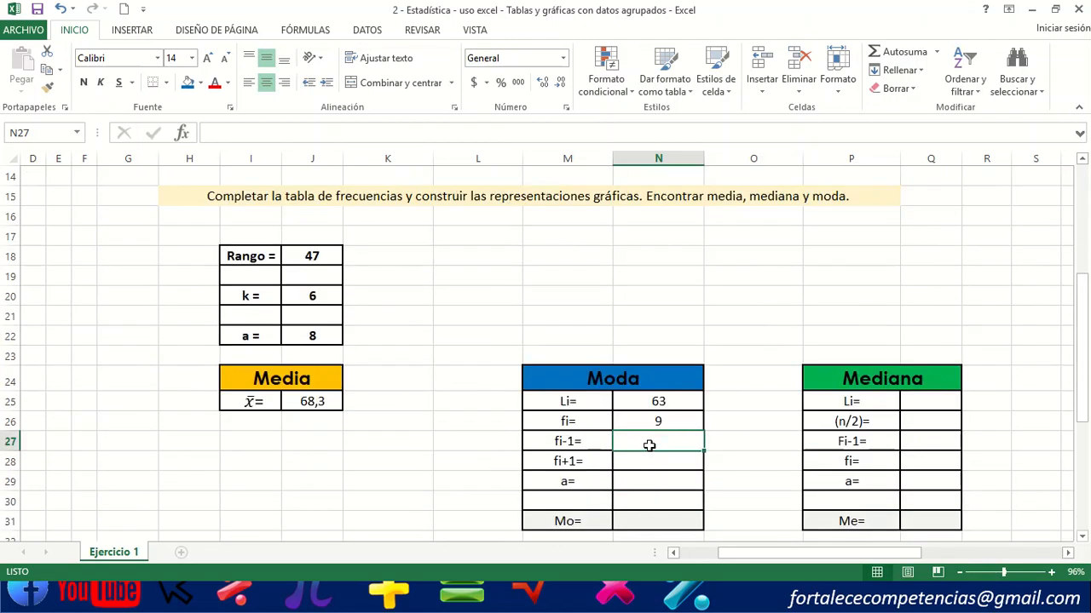
pyautogui.write('5')
pyautogui.press('Return')
pyautogui.scroll(3, 614, 460)
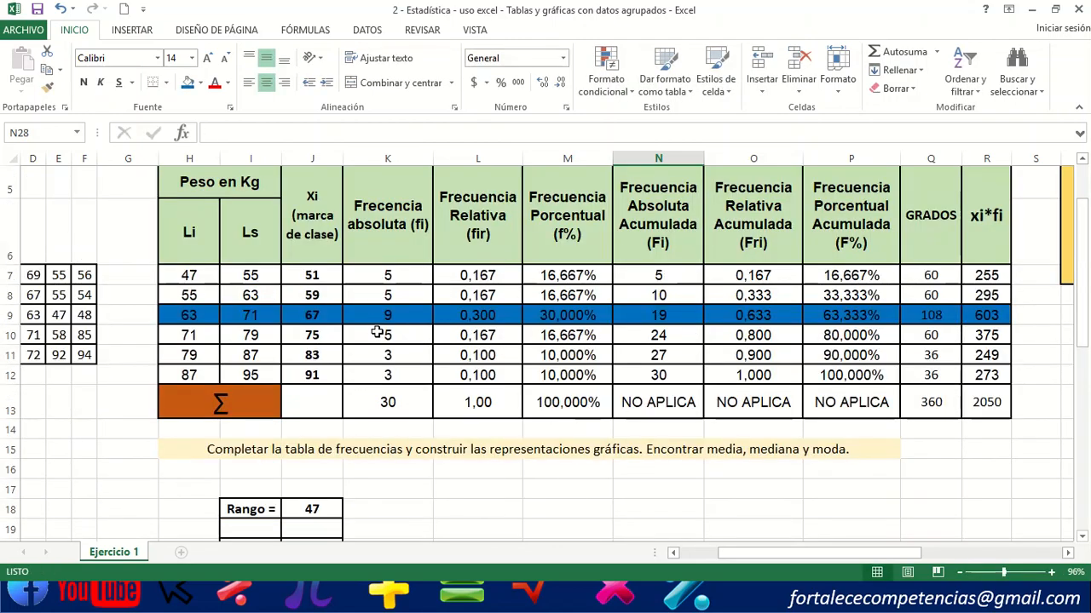
pyautogui.click(397, 339)
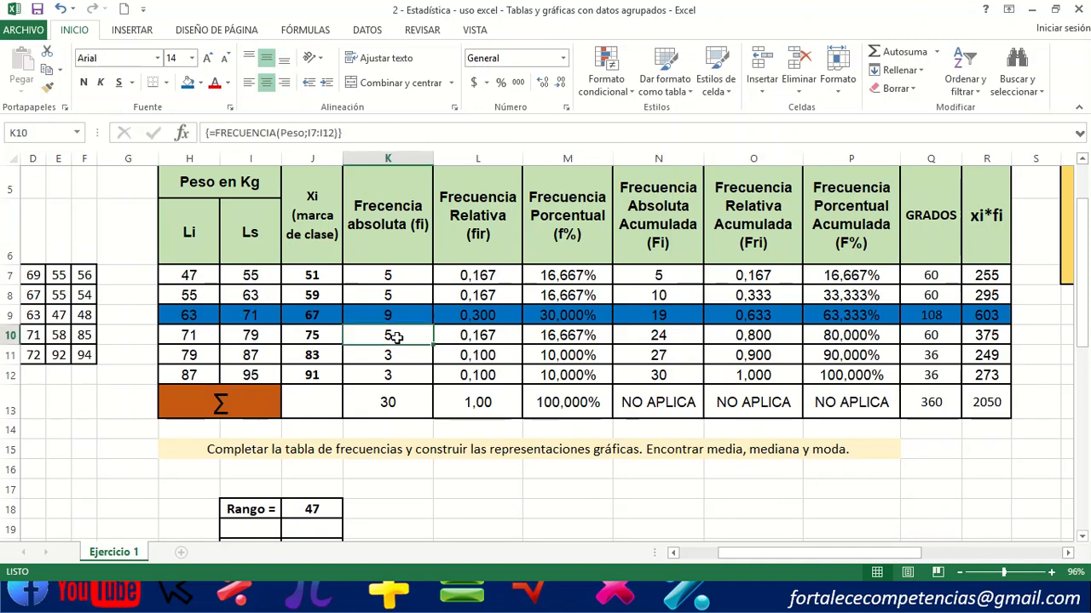
pyautogui.scroll(-3, 409, 345)
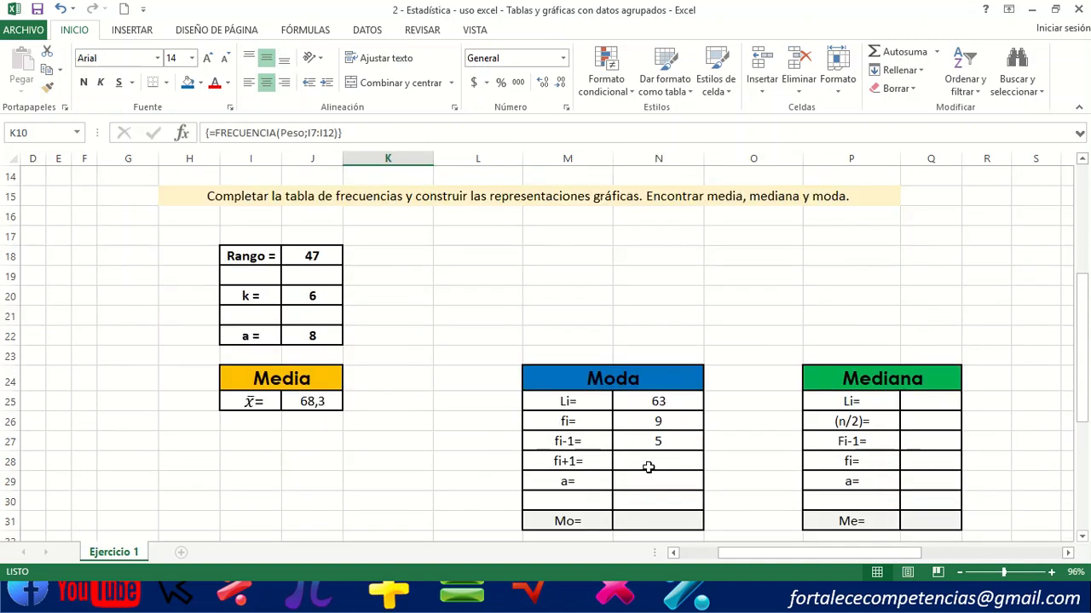
pyautogui.write('5')
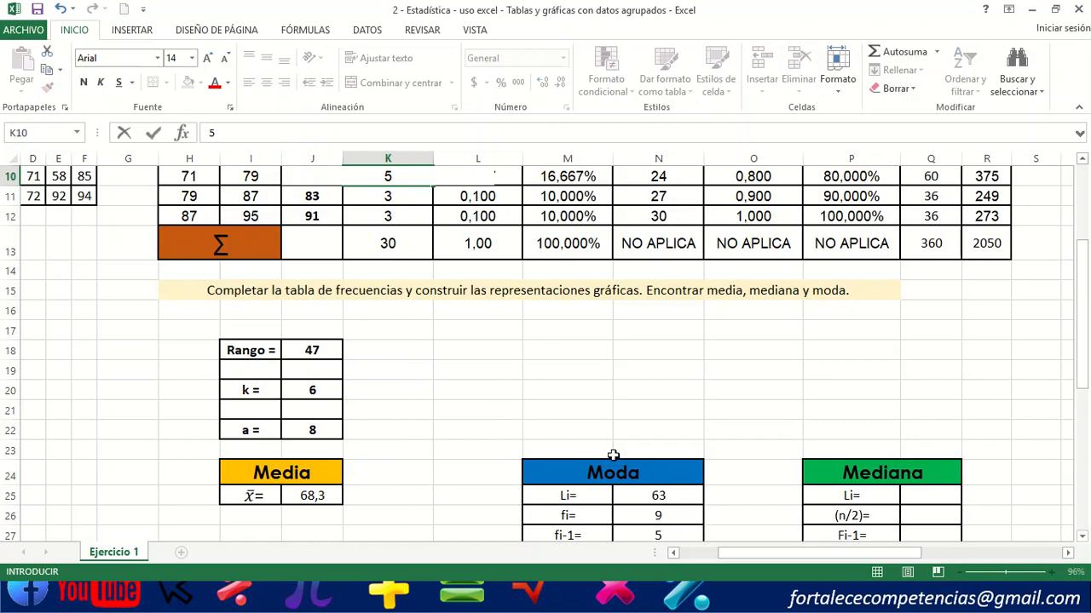
pyautogui.scroll(-3, 614, 452)
pyautogui.click(653, 368)
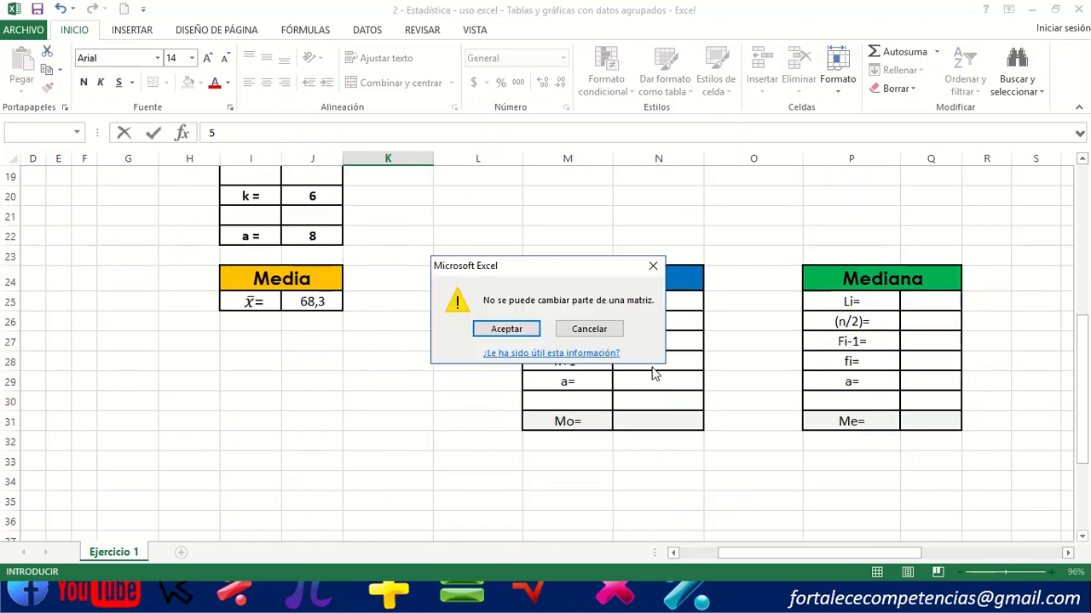
pyautogui.click(653, 266)
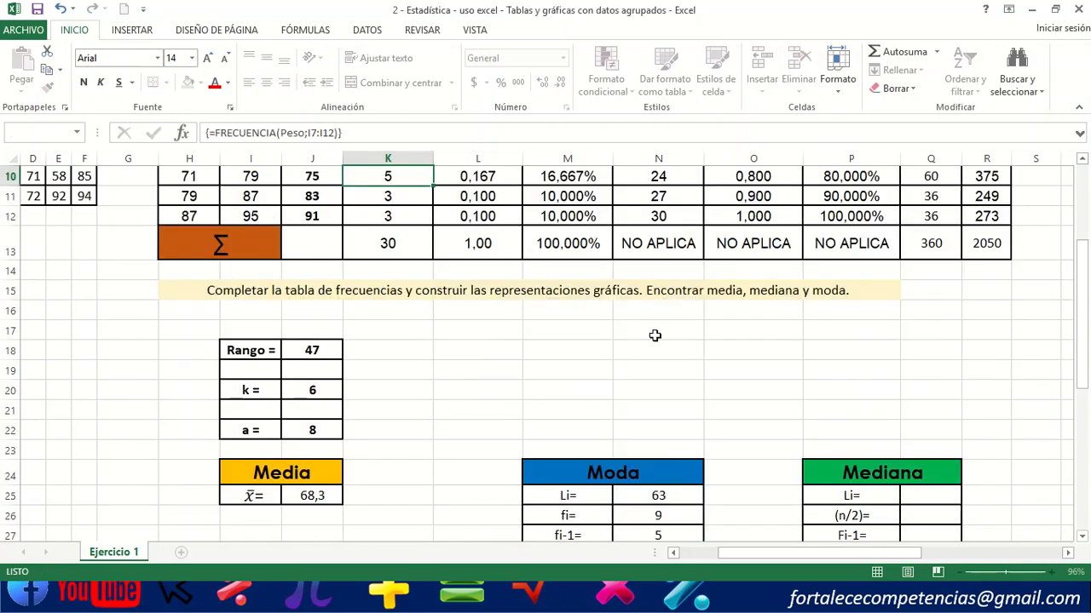
# Enter 5, the frequency of the class after the modal class, as fi+1 in N28 of the Moda block.
pyautogui.scroll(-1, 657, 458)
pyautogui.click(649, 495)
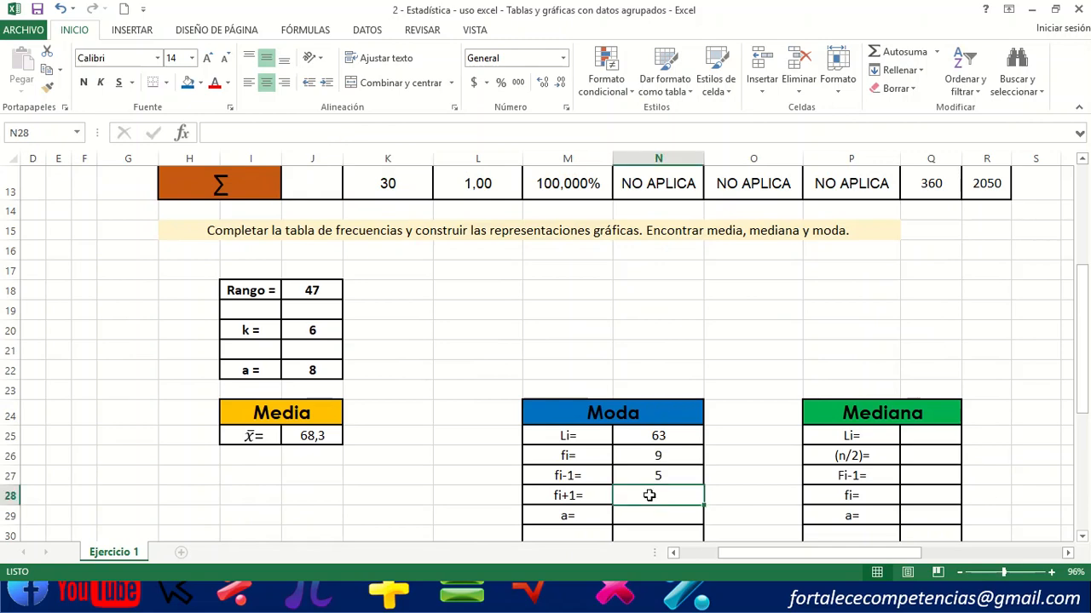
pyautogui.write('5')
pyautogui.scroll(3, 649, 451)
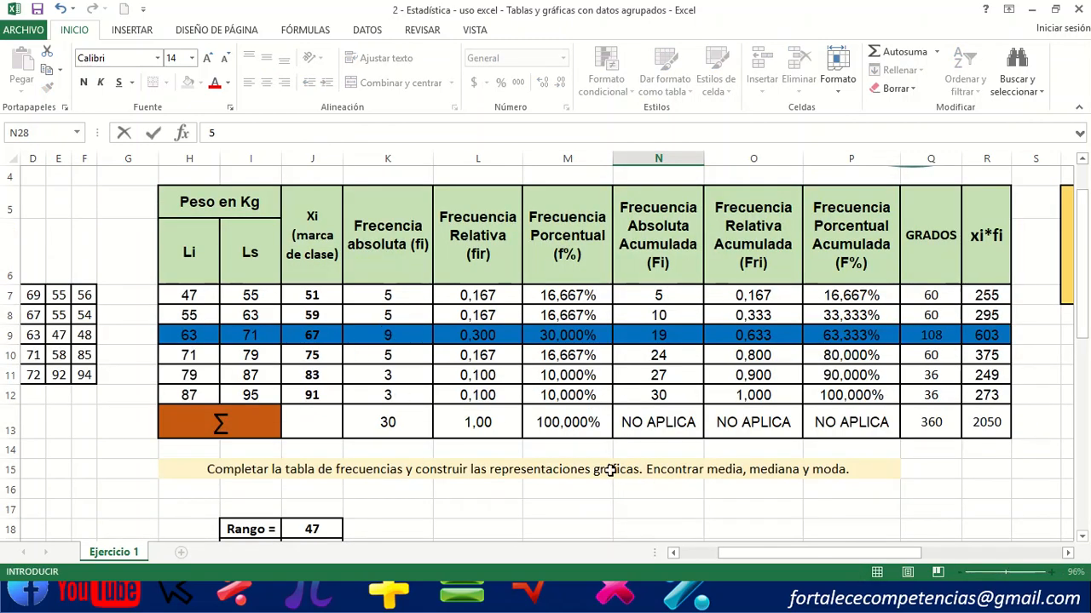
pyautogui.scroll(-4, 610, 470)
pyautogui.press('Return')
# Enter 8, the class width, as a in N29 of the Moda block.
pyautogui.scroll(3, 633, 438)
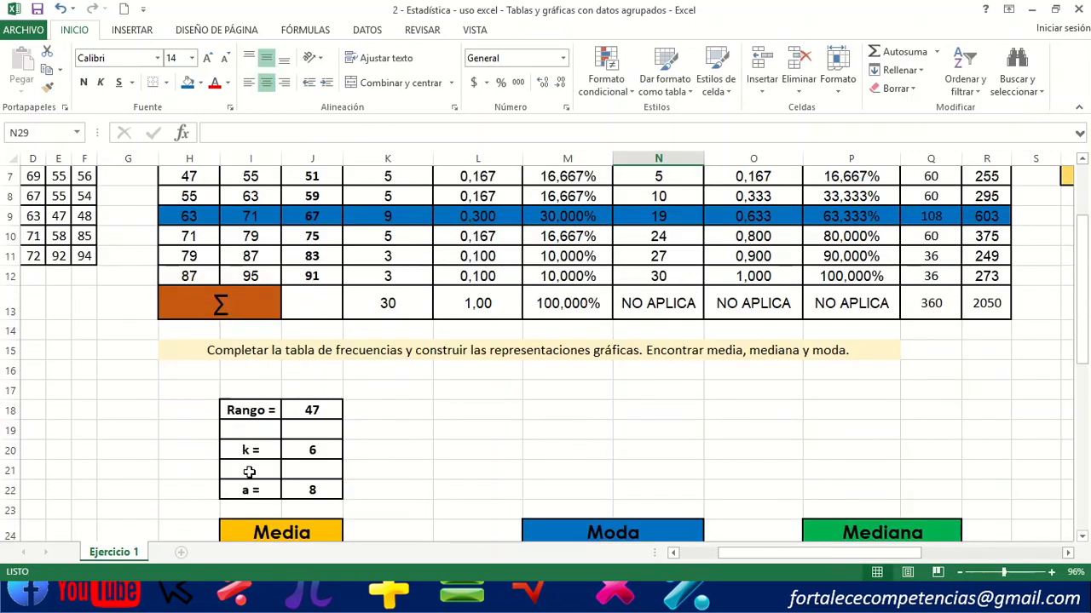
pyautogui.scroll(-2, 394, 498)
pyautogui.write('8')
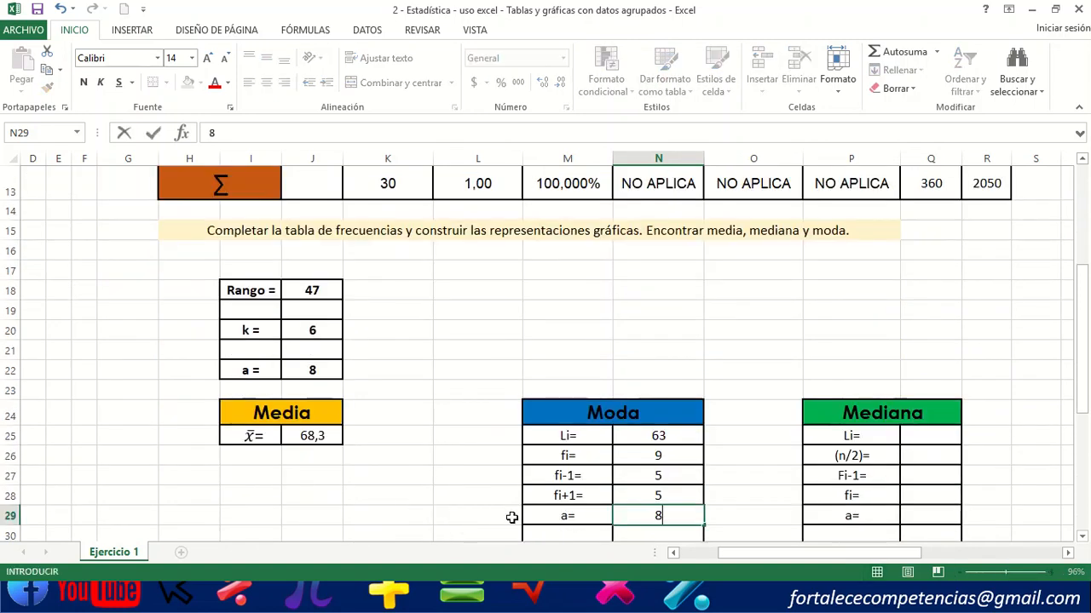
# Start the mode formula in N31 with Li plus the numerator fi minus fi-1: =N25+(((N26-N27).
pyautogui.scroll(-3, 533, 508)
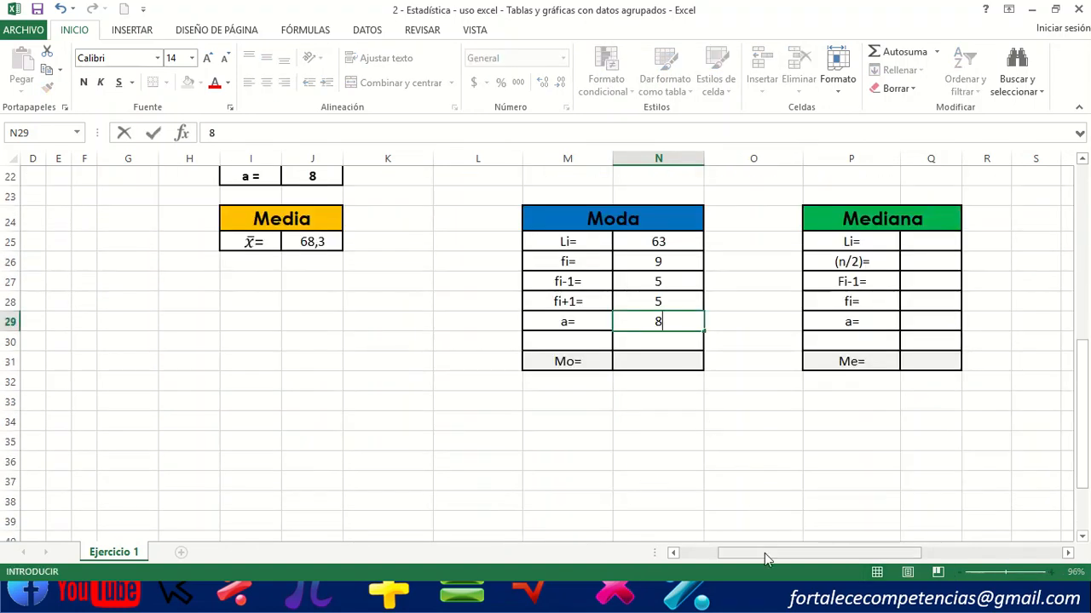
pyautogui.moveTo(764, 553); pyautogui.dragTo(867, 552)
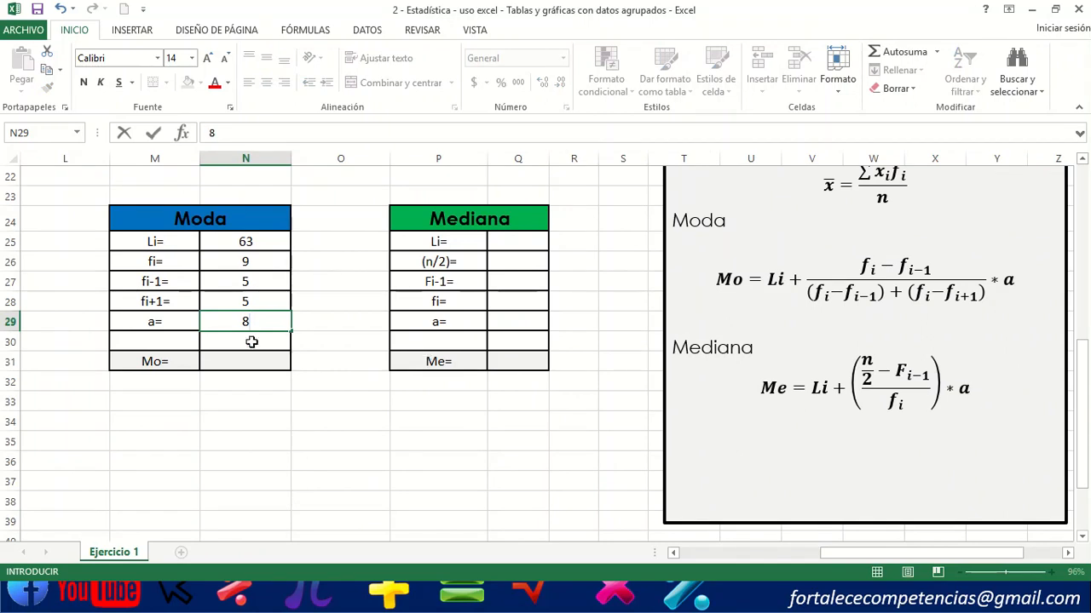
pyautogui.click(230, 358)
pyautogui.write('=')
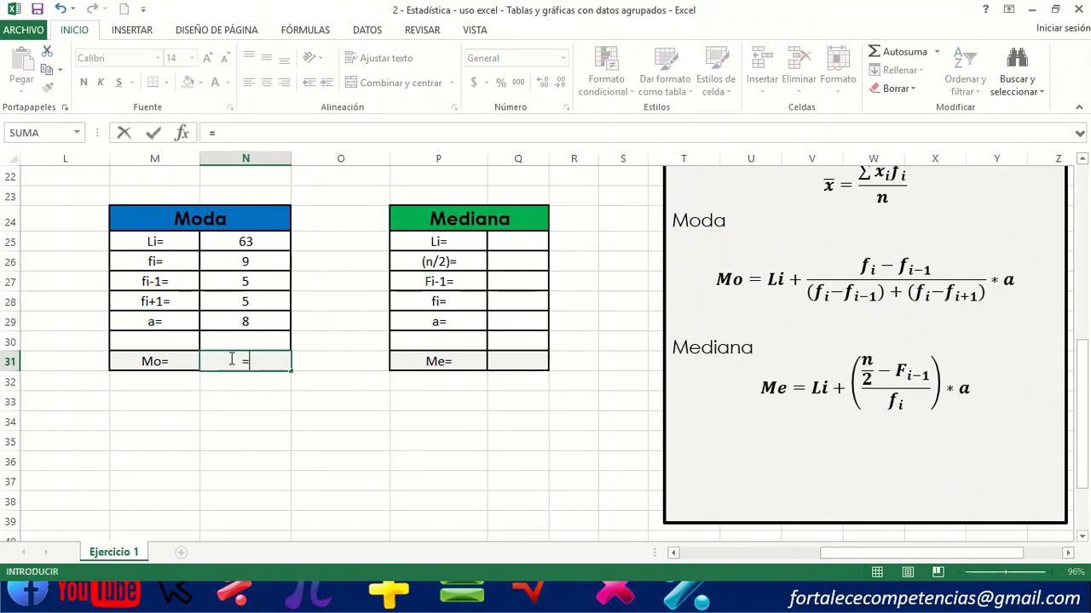
pyautogui.click(253, 242)
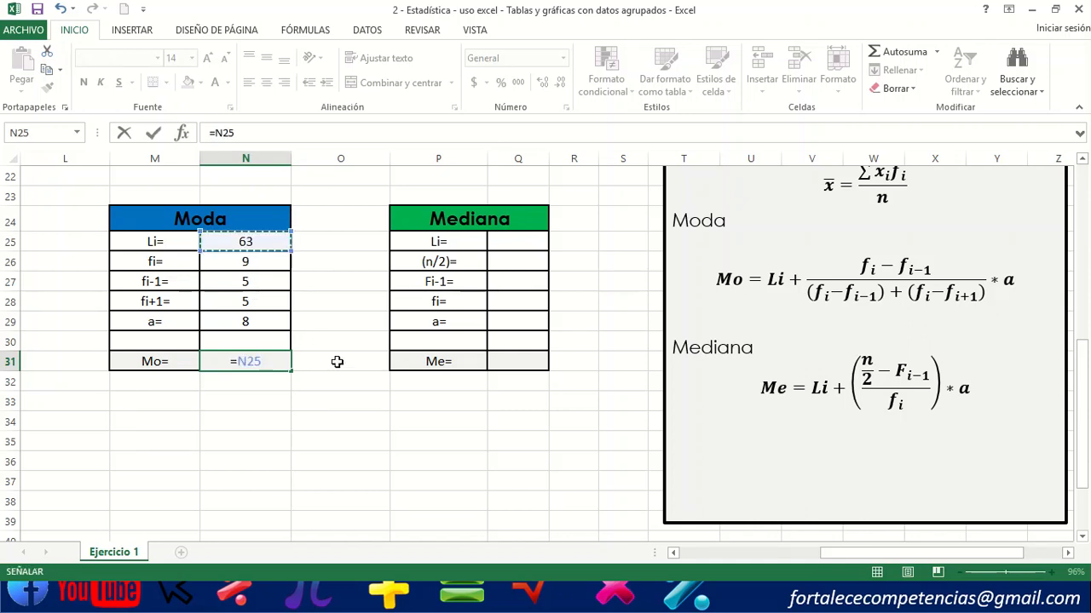
pyautogui.write('+(((')
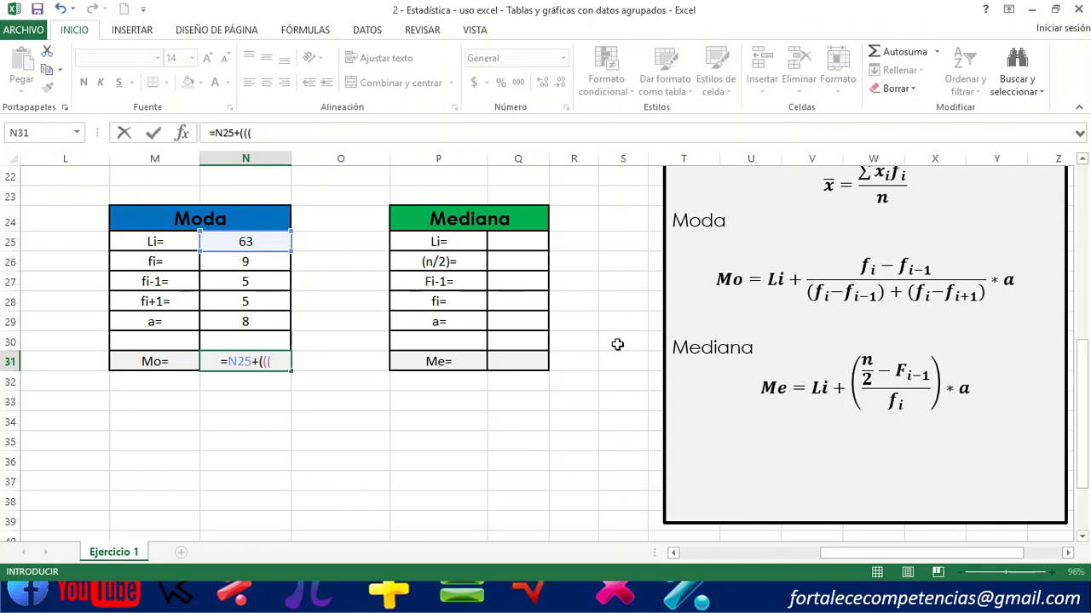
pyautogui.click(236, 261)
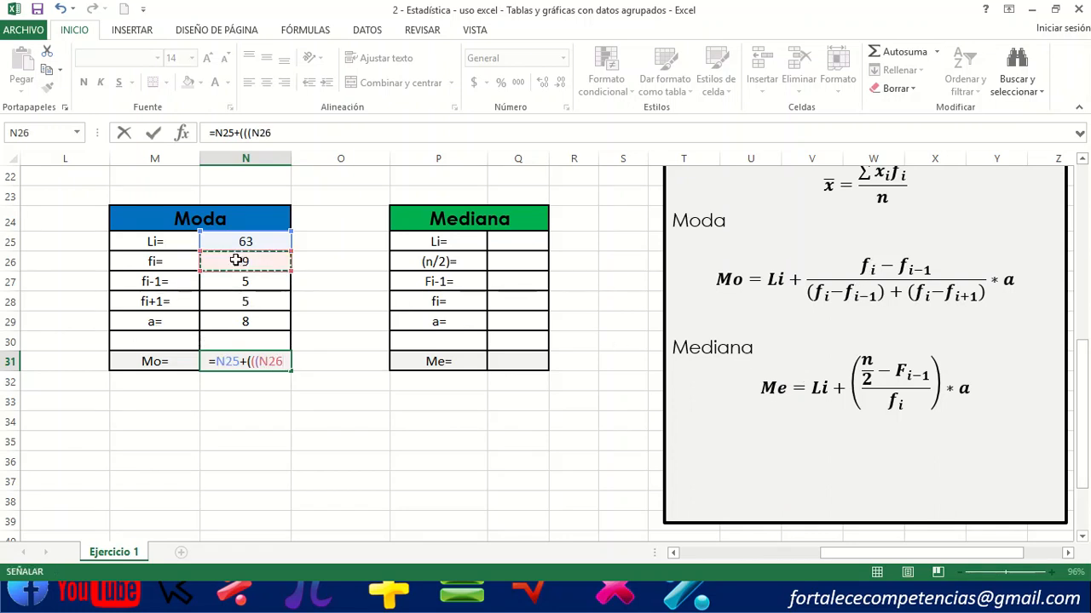
pyautogui.write('-')
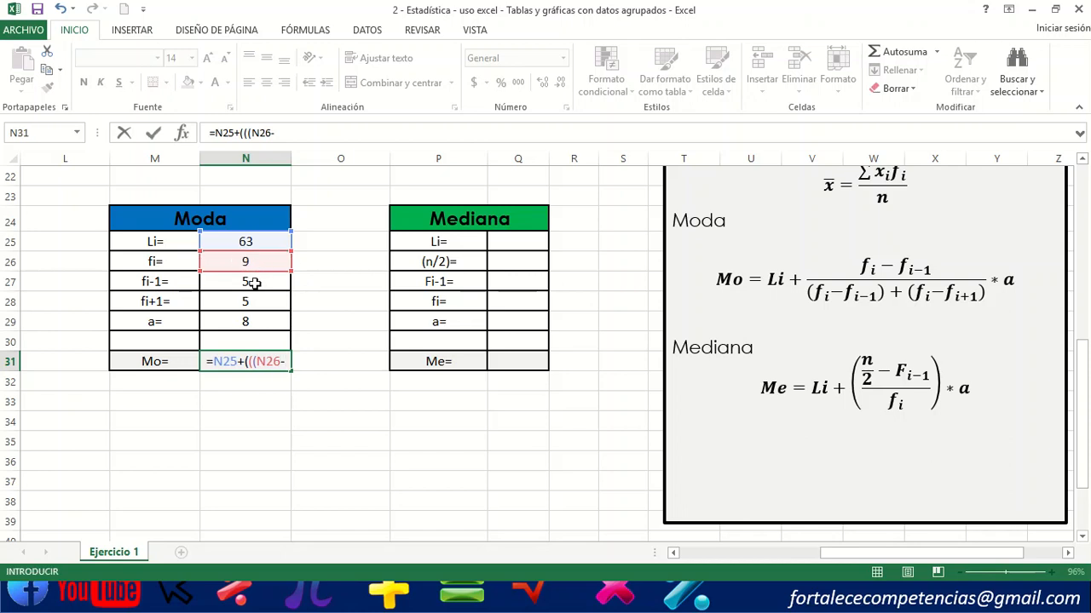
pyautogui.click(254, 283)
pyautogui.write(')')
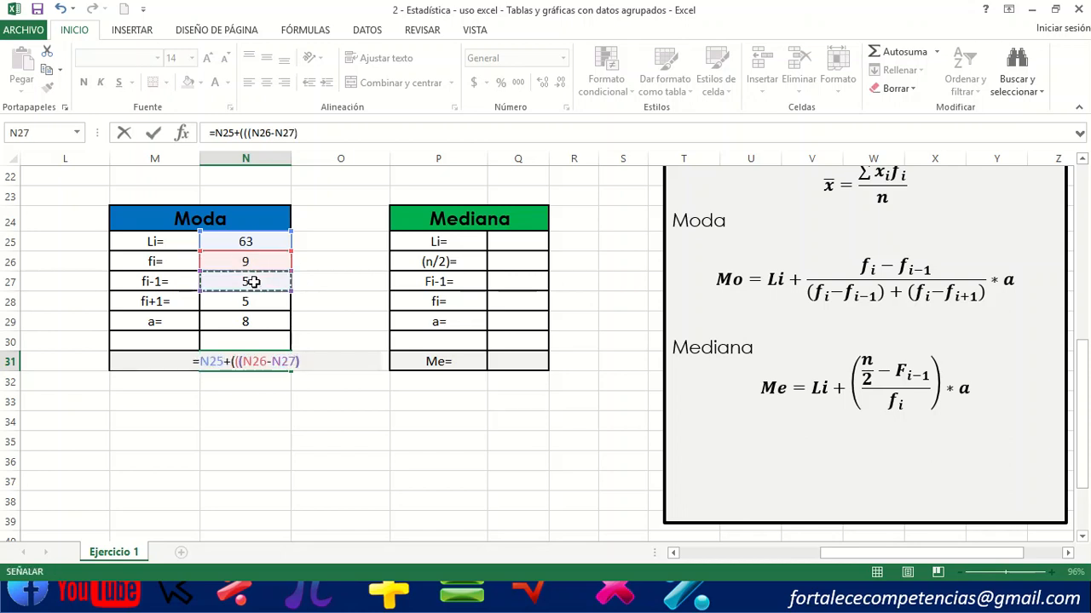
# Extend the mode formula in N31 with the division by its denominator, /((N26-N27)+(N26-N28))).
pyautogui.write('/')
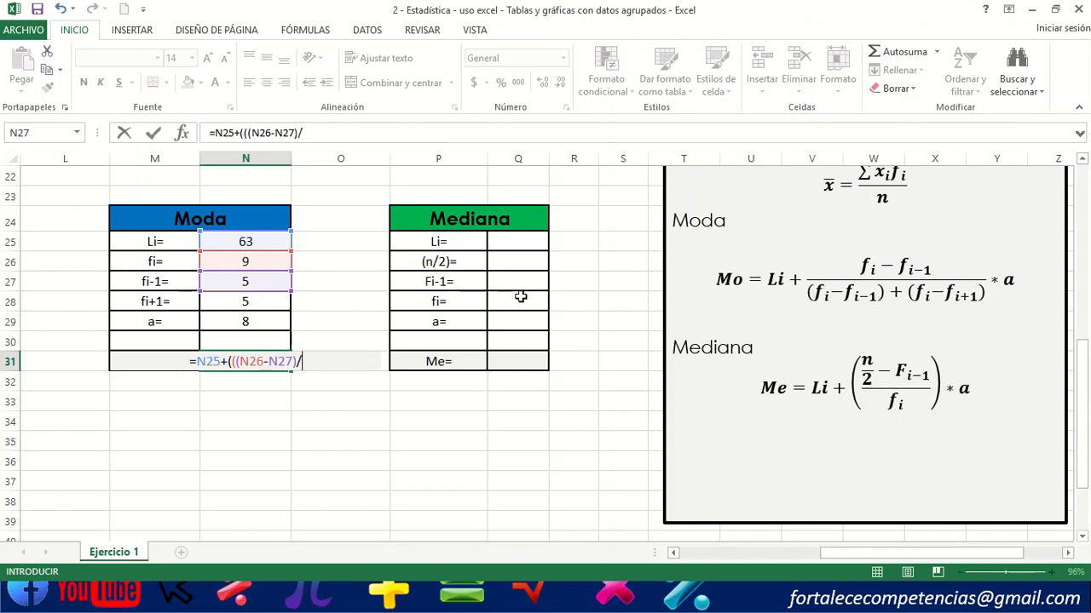
pyautogui.write('(')
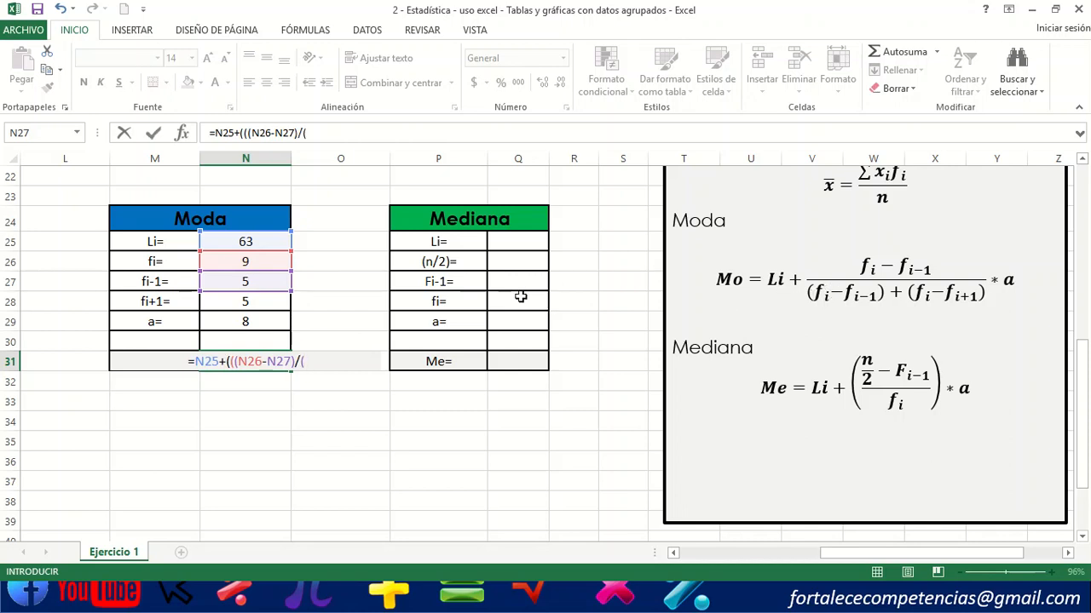
pyautogui.write('(')
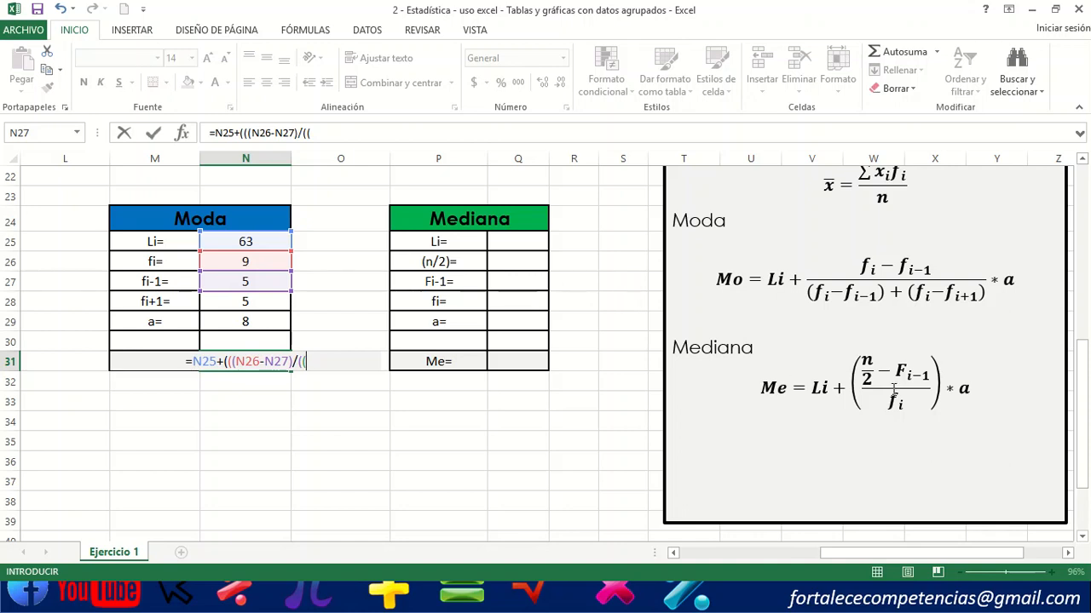
pyautogui.click(248, 260)
pyautogui.write('-')
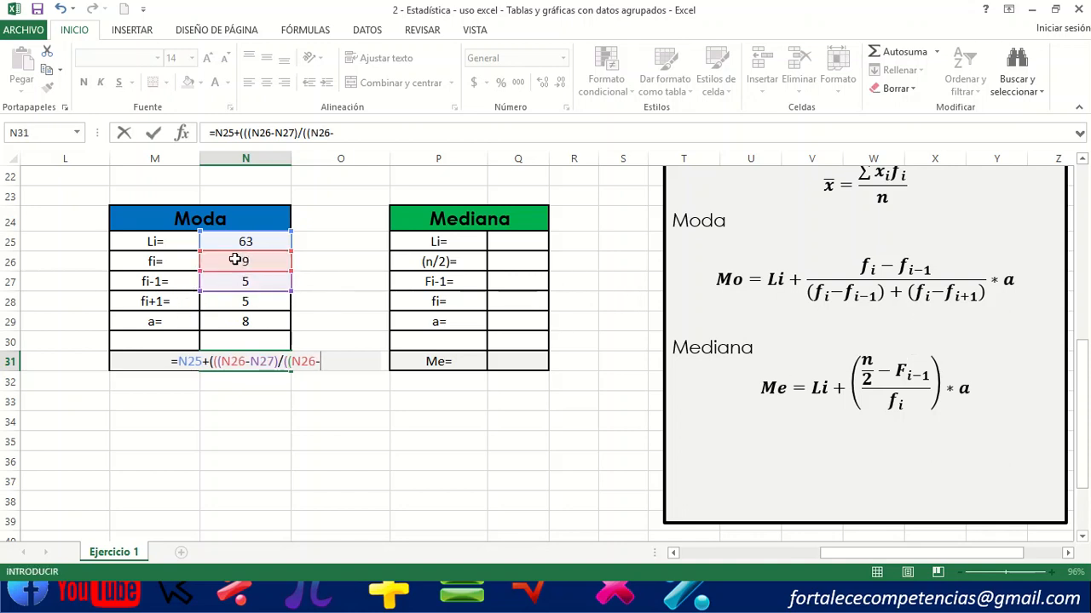
pyautogui.click(242, 283)
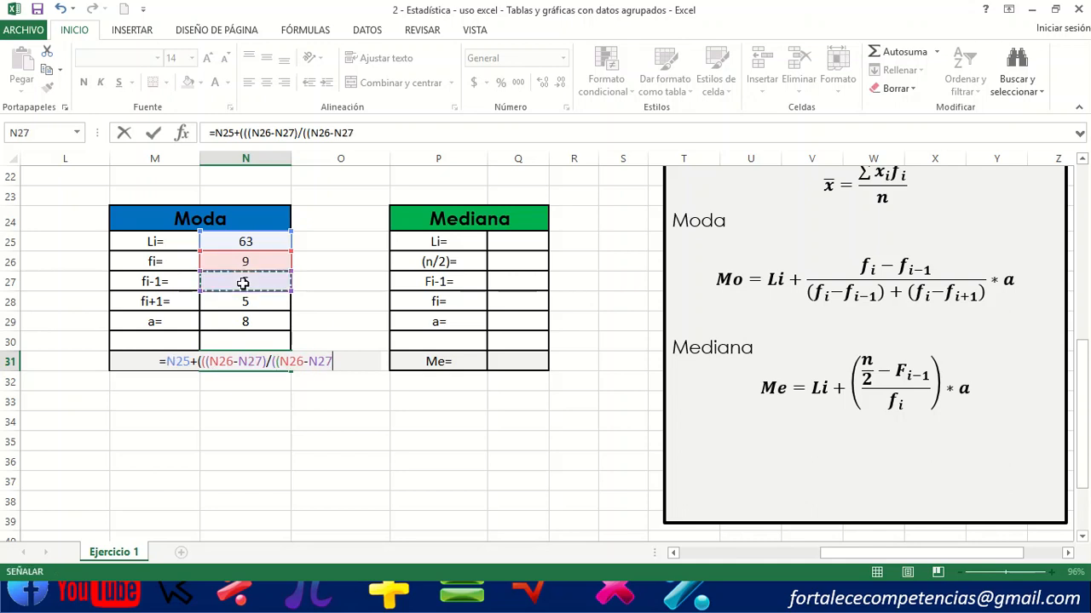
pyautogui.write(')+(')
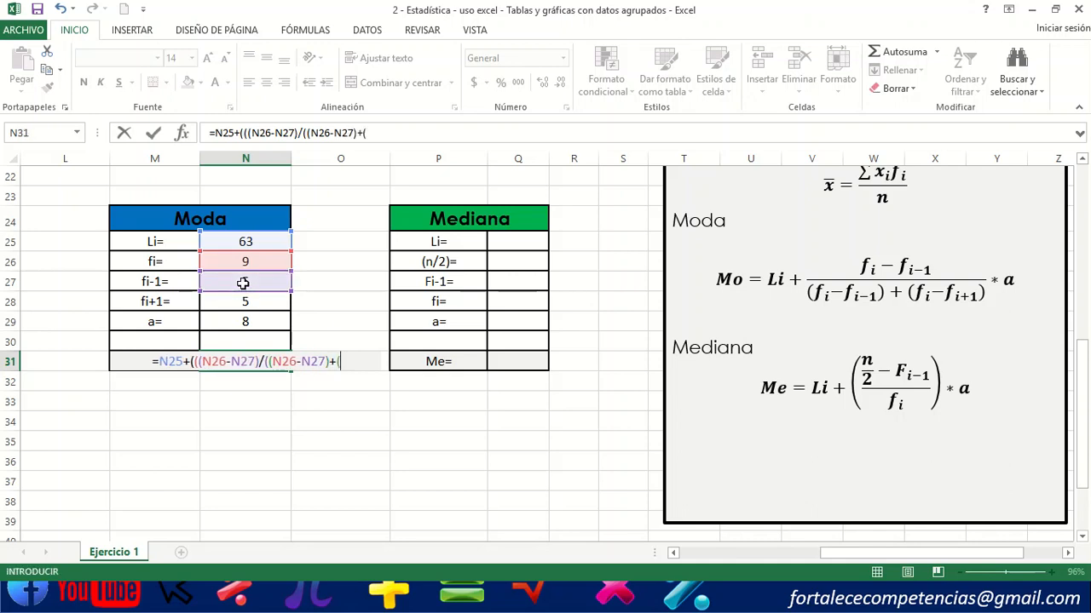
pyautogui.click(272, 258)
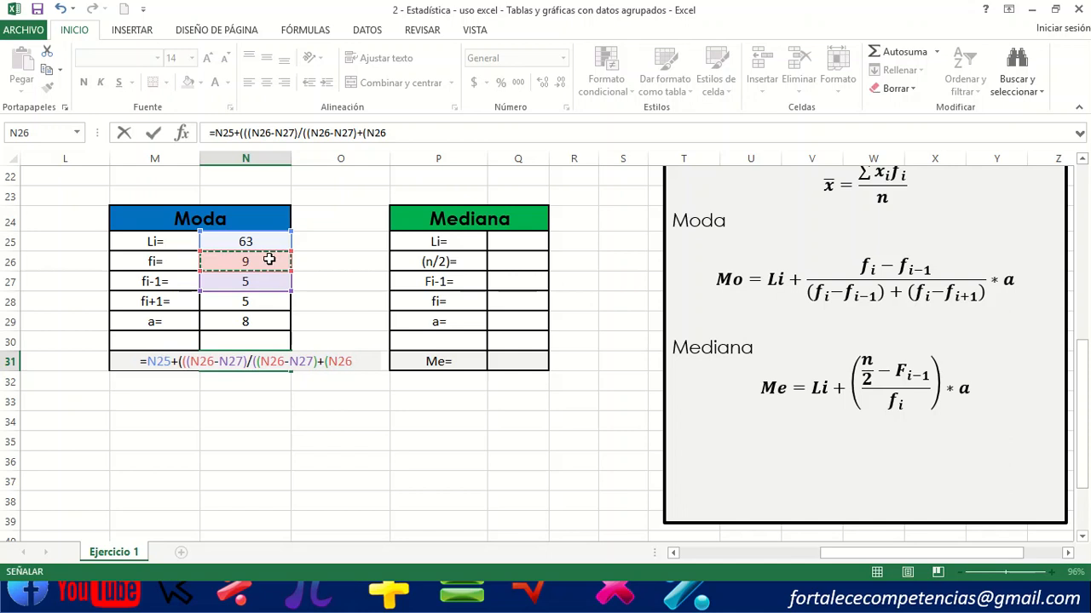
pyautogui.write('-')
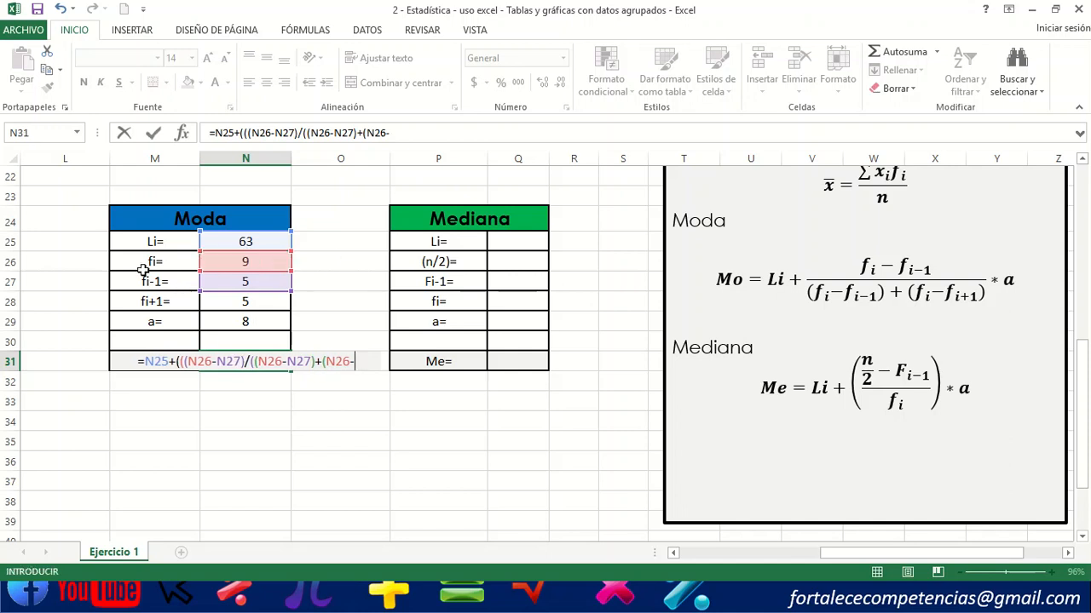
pyautogui.click(226, 302)
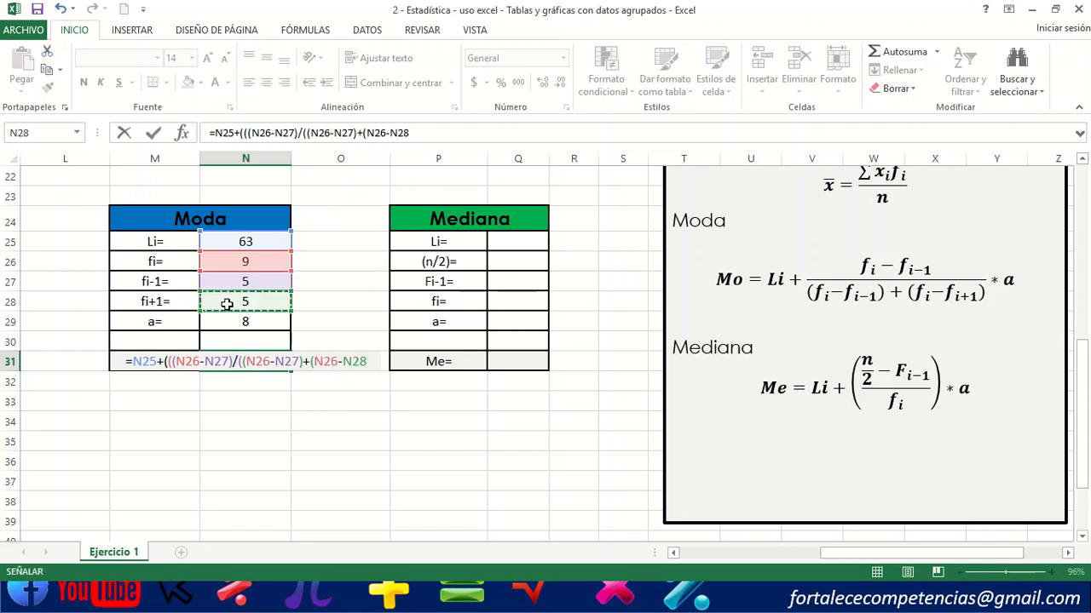
pyautogui.write(')')
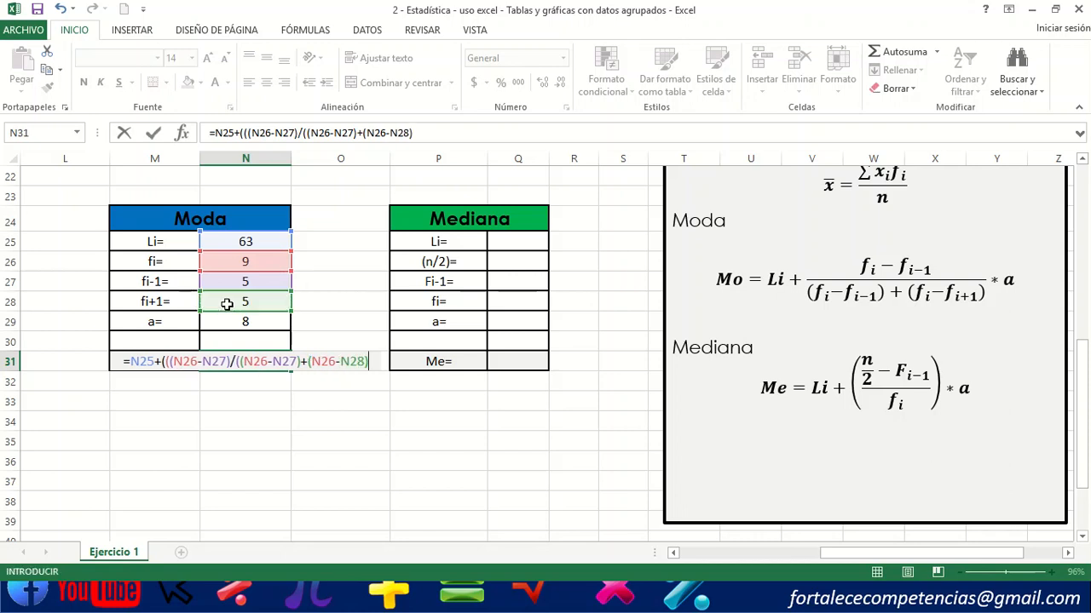
pyautogui.write(')')
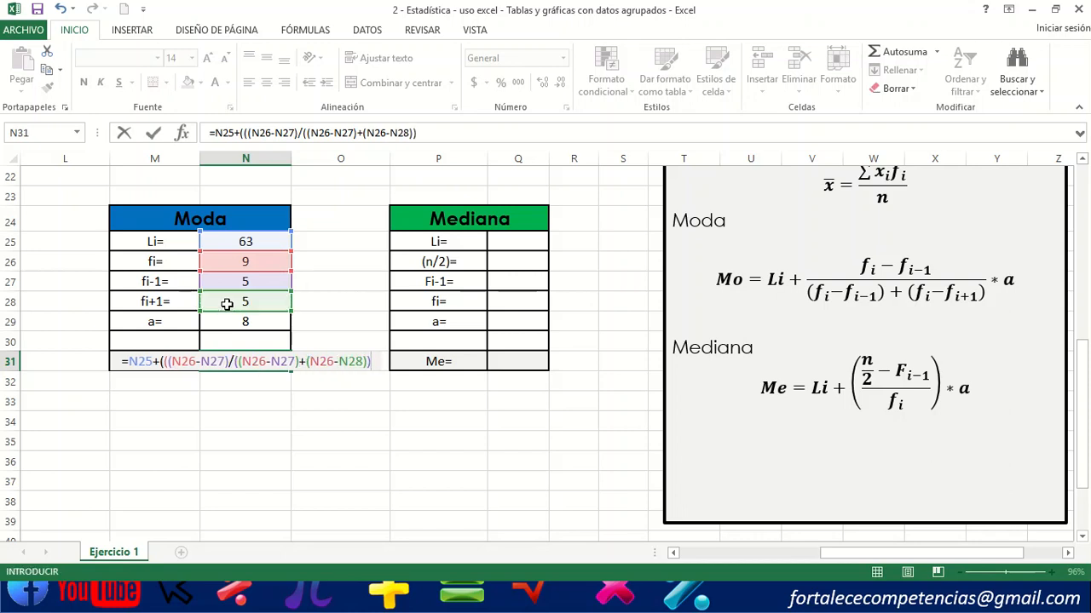
pyautogui.write(')')
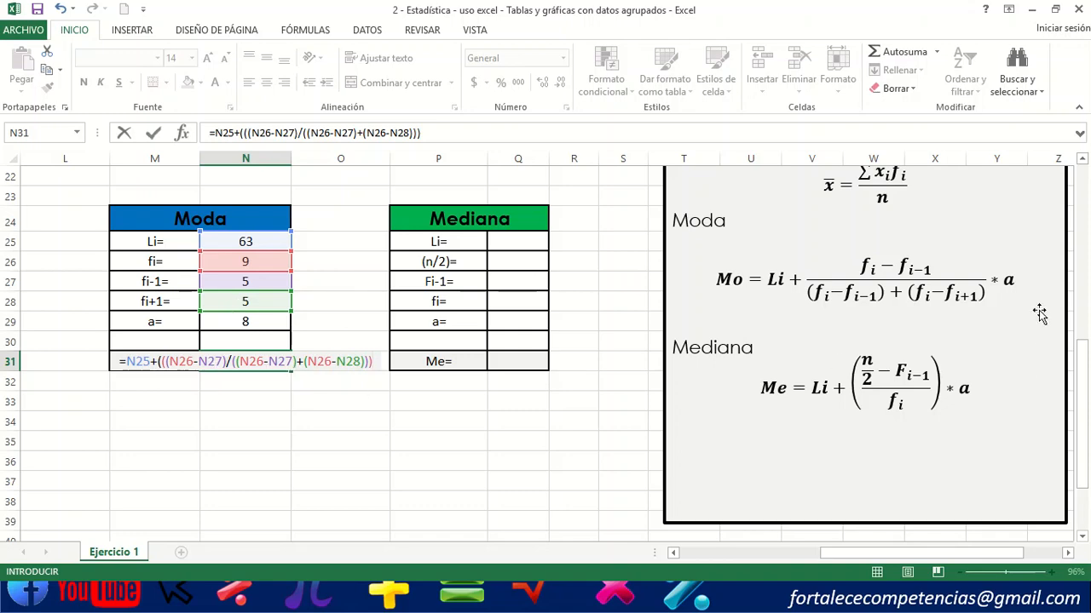
# Finish the mode formula in N31 by multiplying the fraction by the class width in J22: =N25+(((N26-N27)/((N26-N27)+(N26-N28)))*J22).
pyautogui.scroll(2, 219, 303)
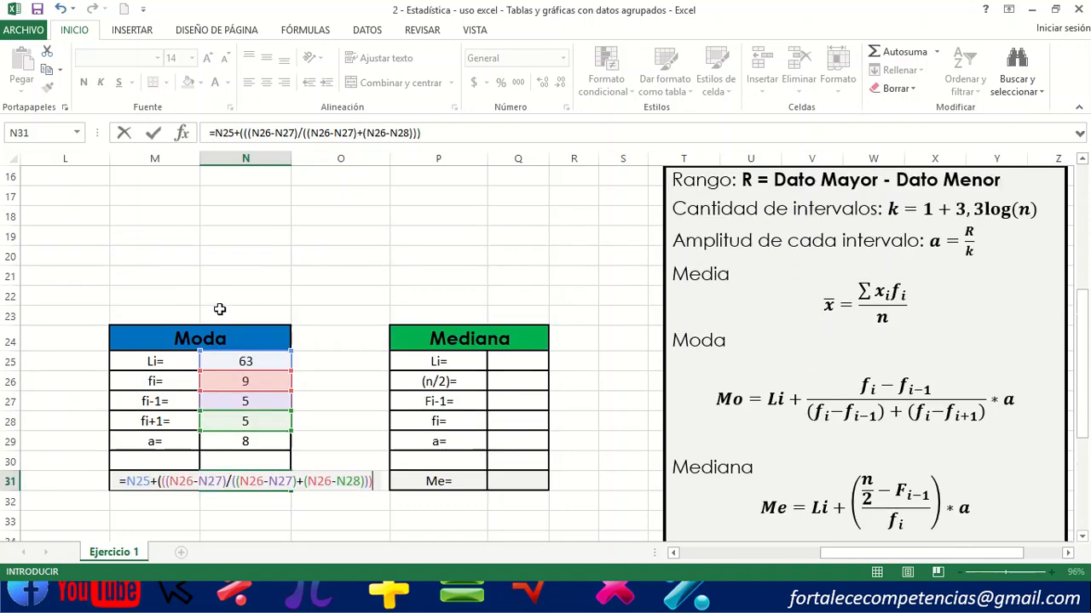
pyautogui.moveTo(833, 559); pyautogui.dragTo(760, 560)
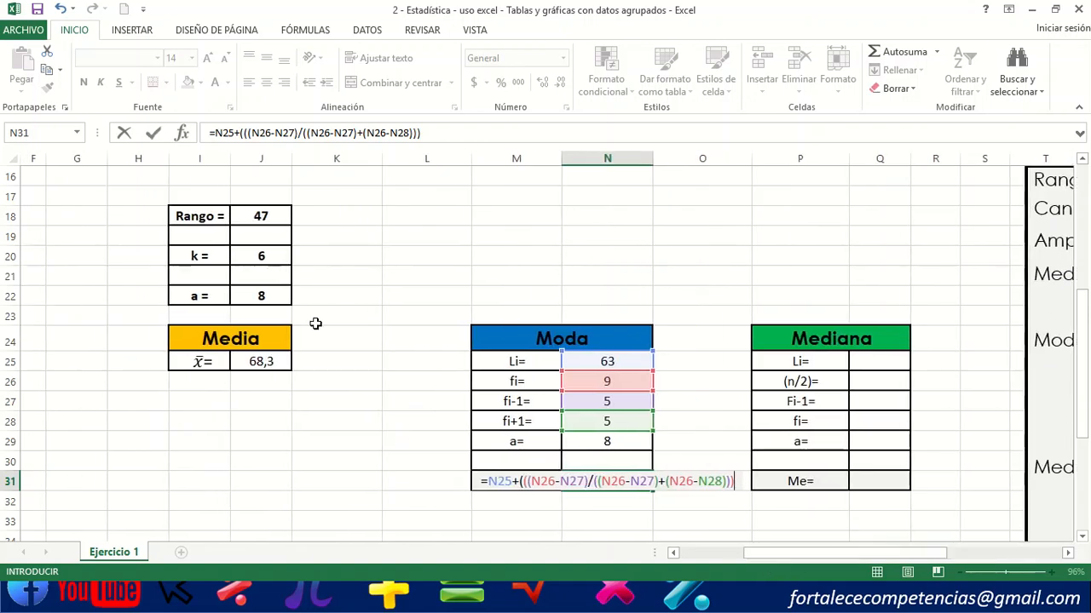
pyautogui.write('*')
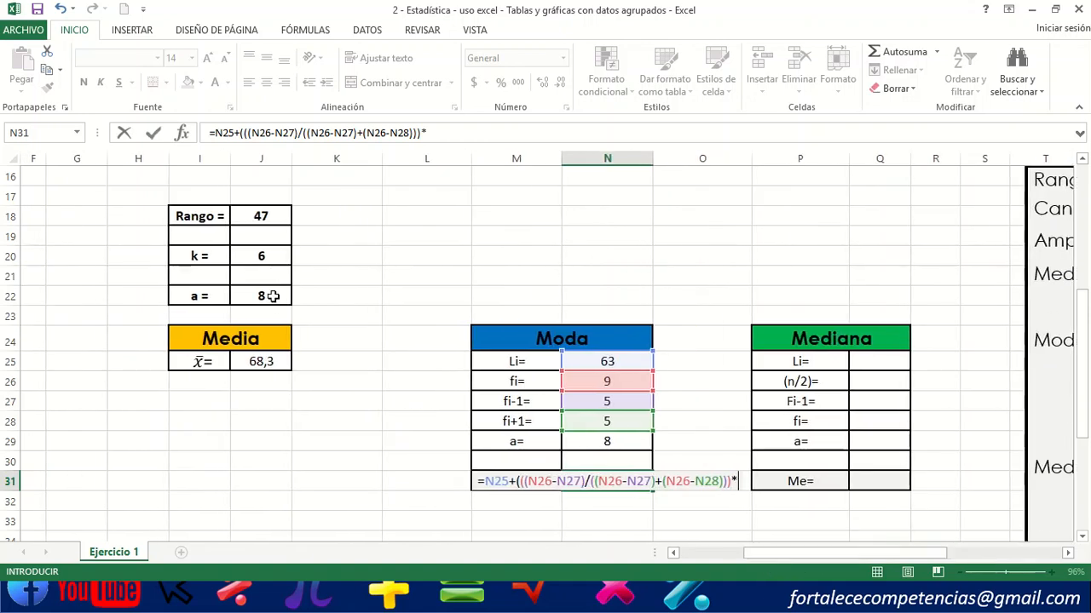
pyautogui.click(267, 295)
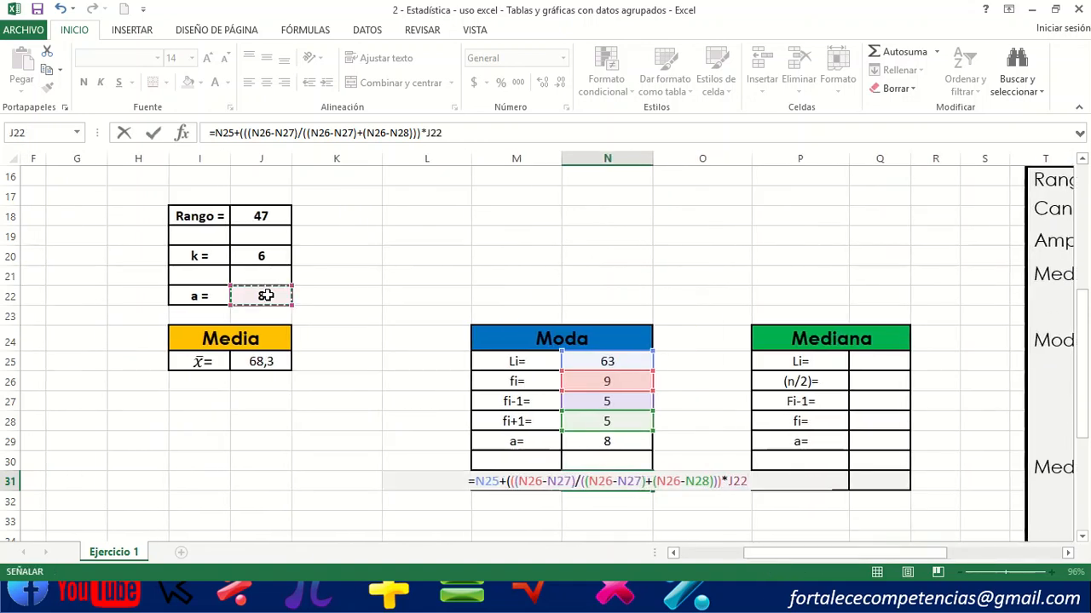
pyautogui.write(')')
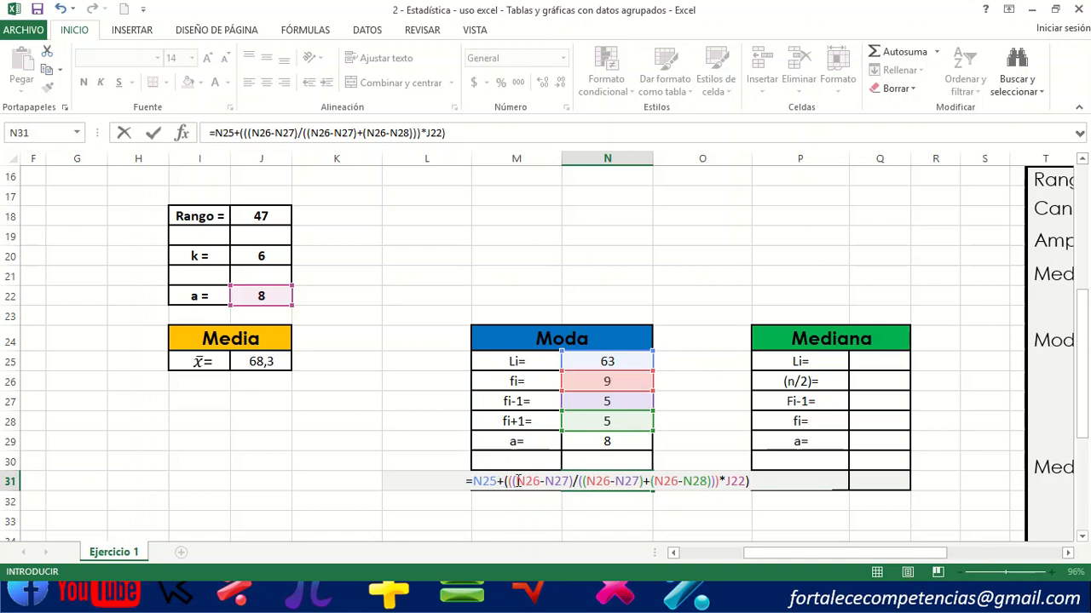
pyautogui.press('Return')
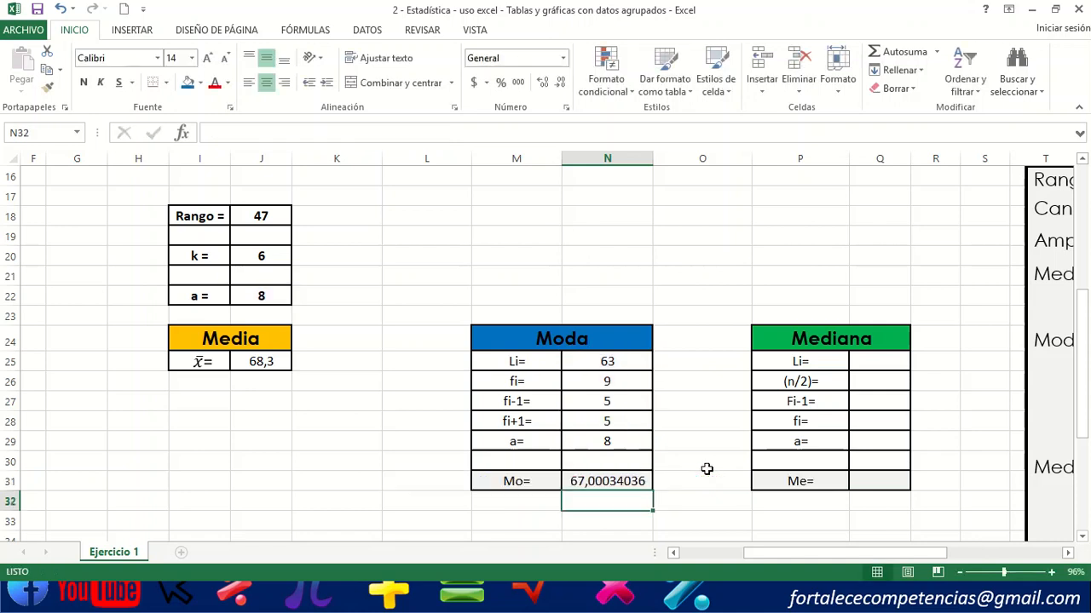
# Format the mode result in N31 to show one decimal place.
pyautogui.click(626, 481)
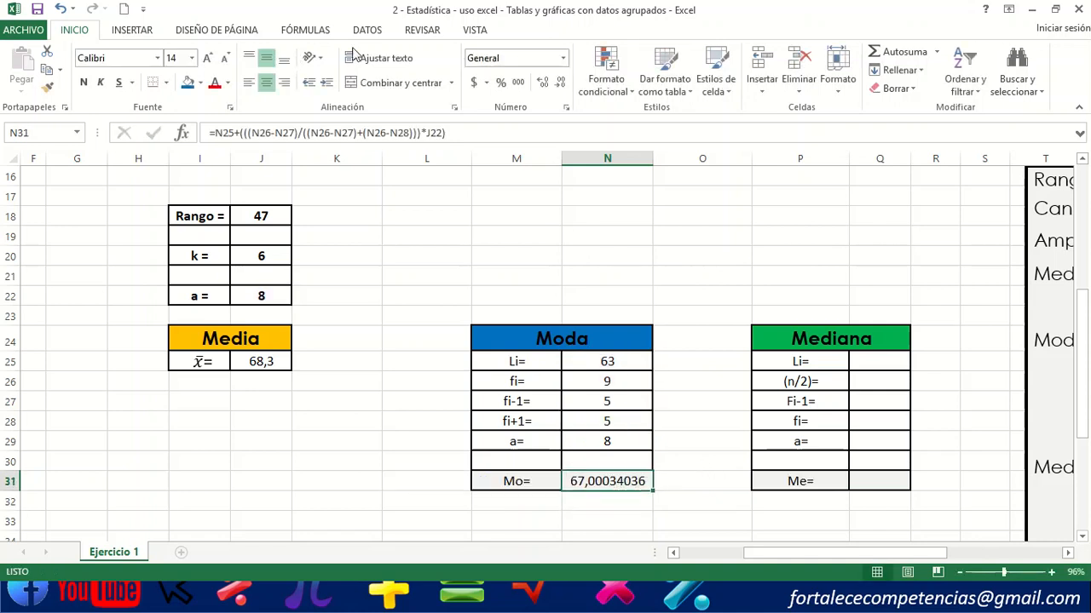
pyautogui.click(543, 85)
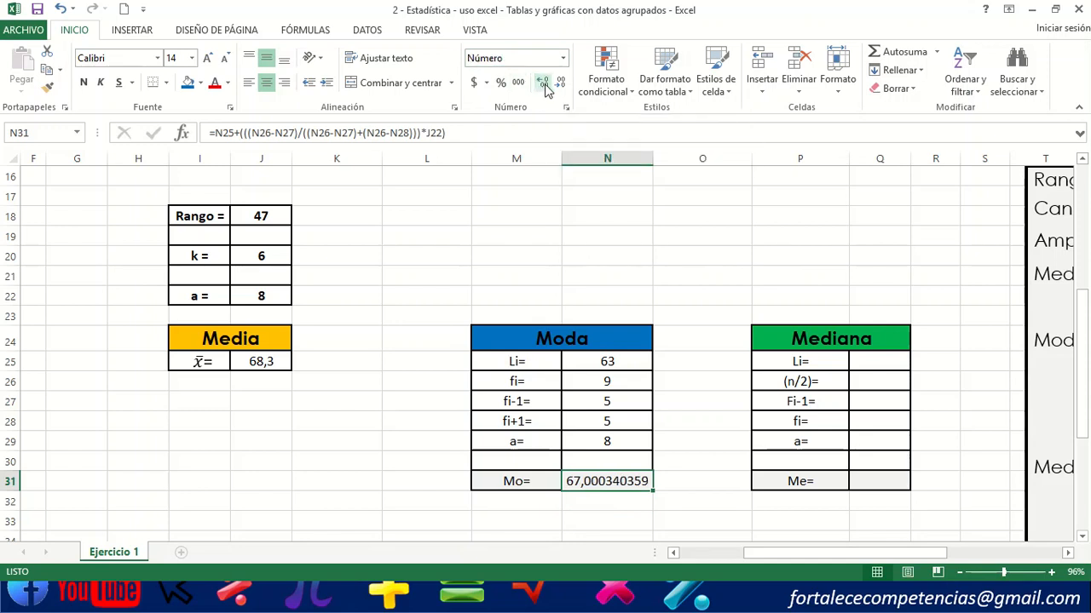
pyautogui.click(543, 85)
pyautogui.doubleClick(560, 83)
pyautogui.doubleClick(560, 83)
pyautogui.click(560, 83)
pyautogui.doubleClick(561, 83)
pyautogui.click(560, 83)
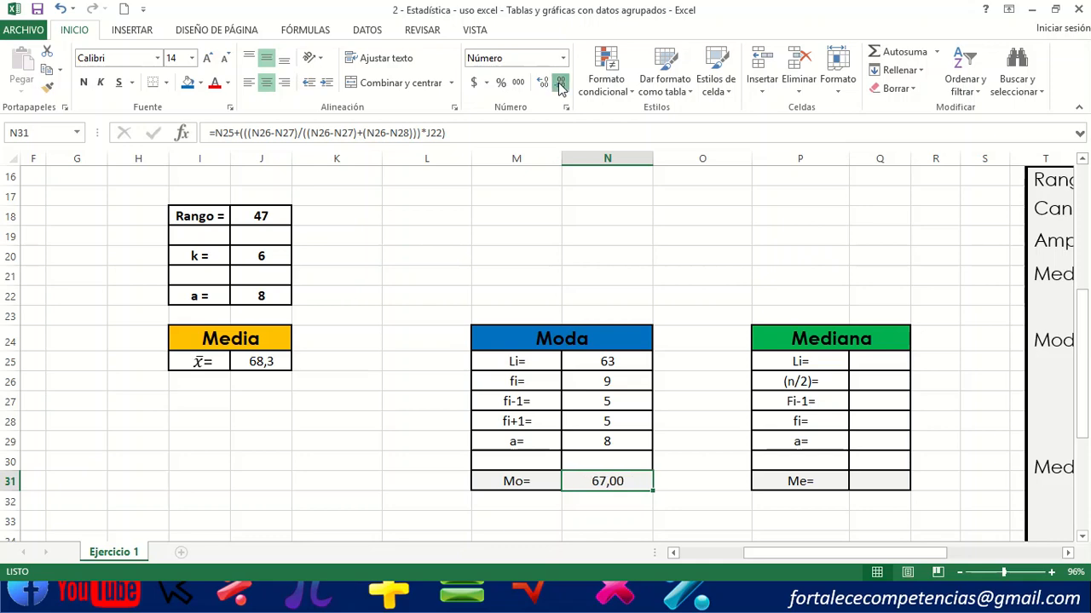
pyautogui.click(561, 83)
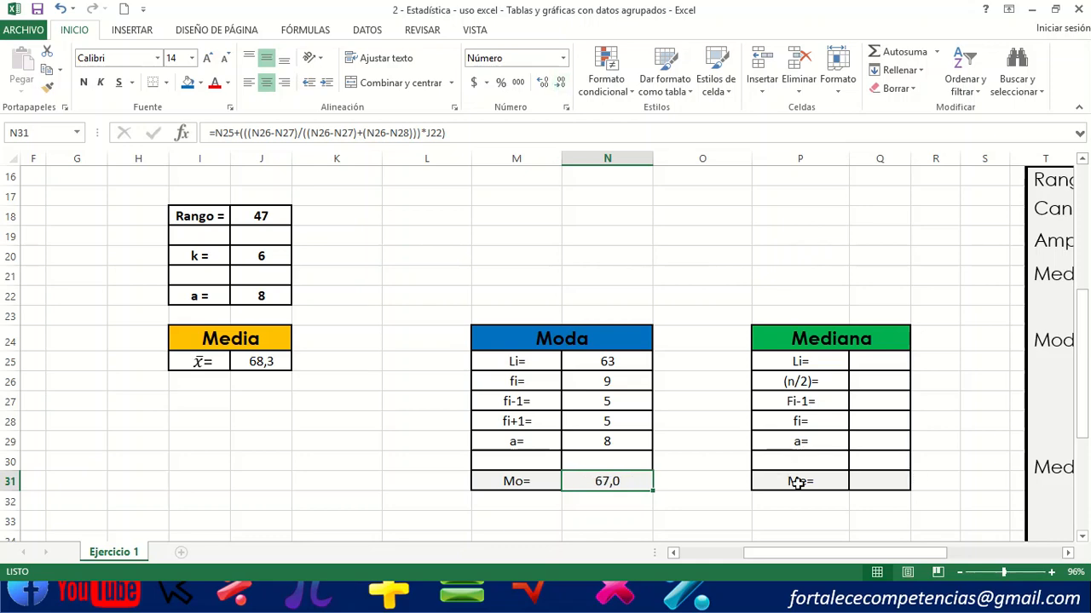
# Make the Mo label and its result in M31:N31 bold.
pyautogui.moveTo(909, 560); pyautogui.dragTo(948, 560)
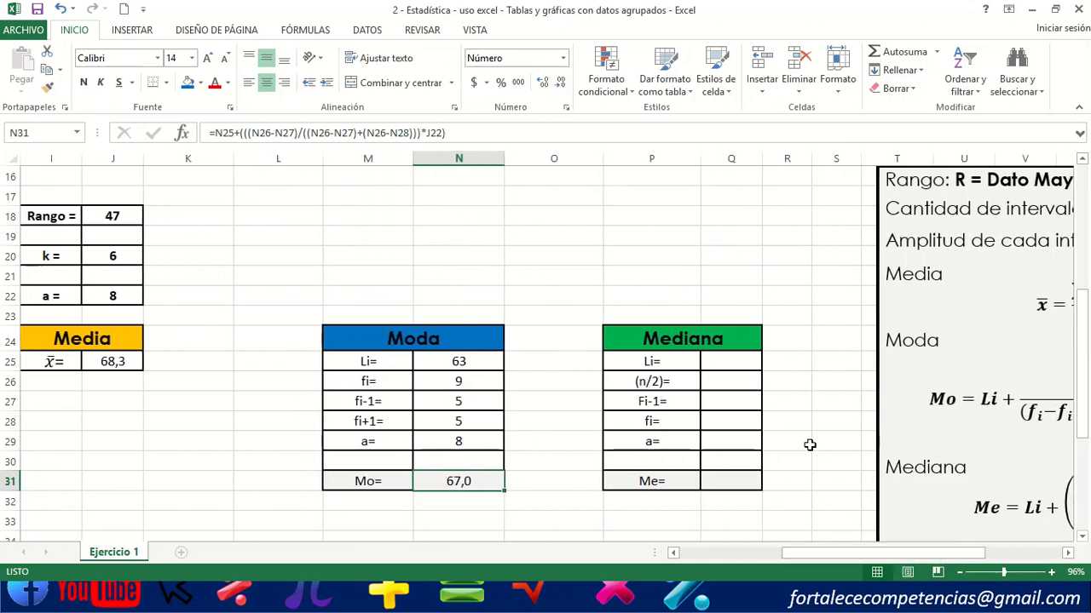
pyautogui.click(752, 418)
pyautogui.scroll(1, 746, 421)
pyautogui.scroll(1, 747, 420)
pyautogui.scroll(-2, 747, 431)
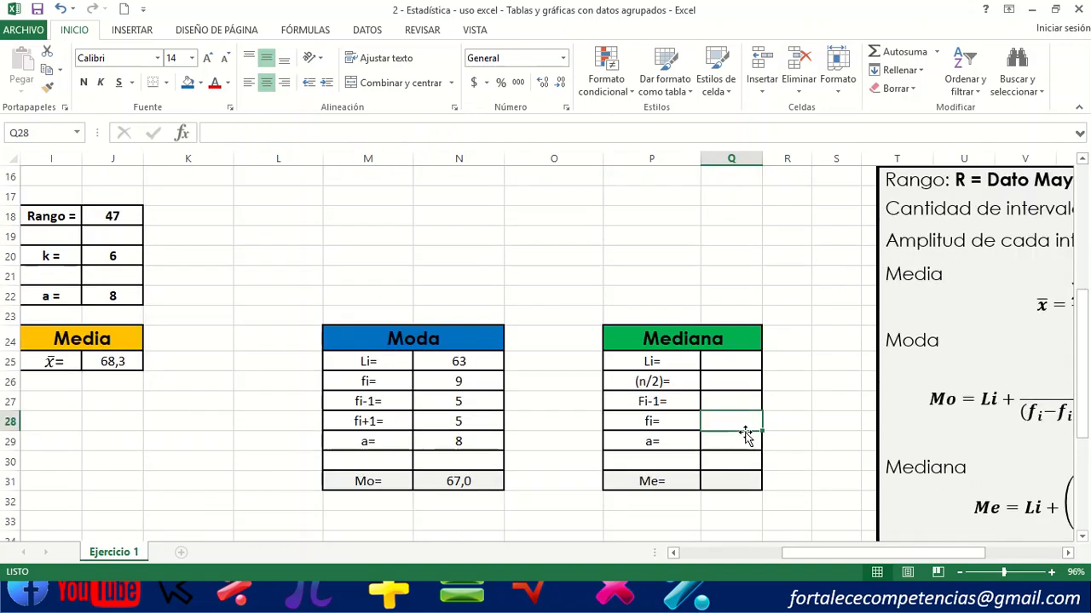
pyautogui.moveTo(364, 483); pyautogui.dragTo(445, 483)
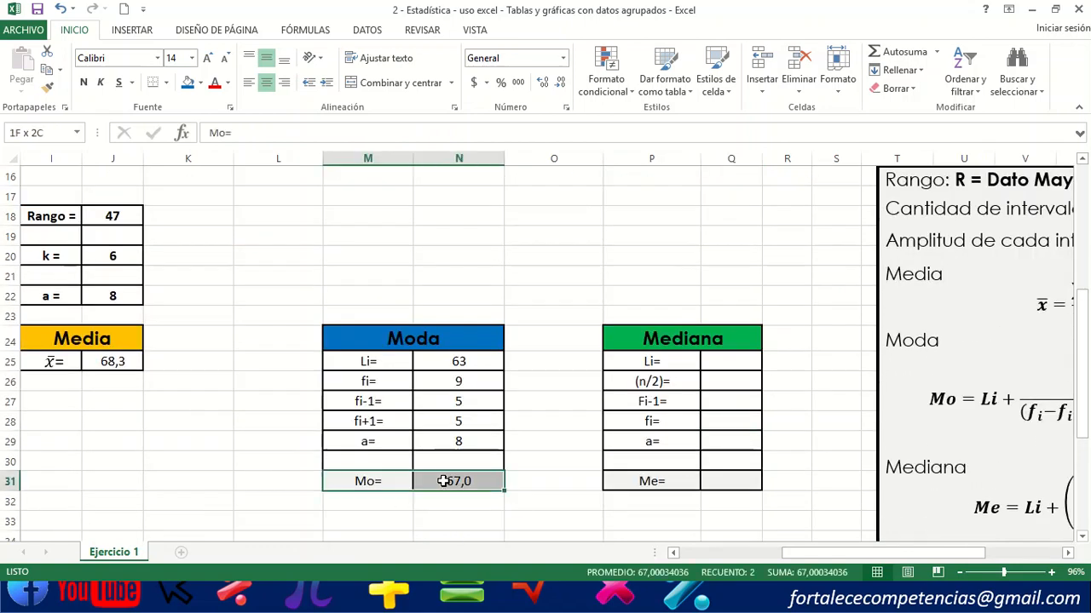
pyautogui.click(84, 83)
pyautogui.click(673, 421)
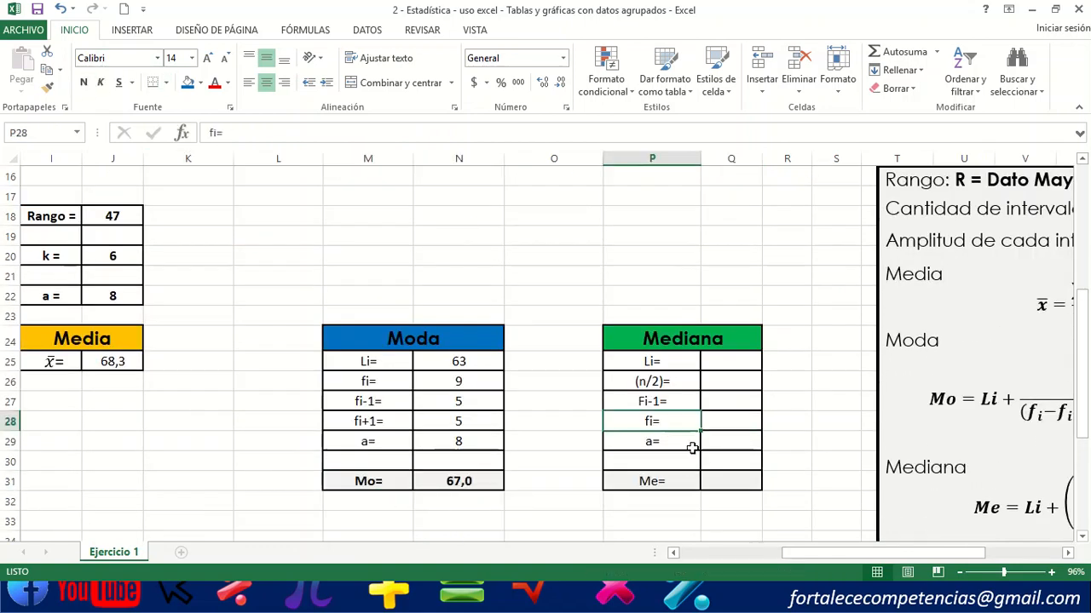
# Check the reference median formula and enter 15, half of the total frequency, as n/2 in Q26 of the Mediana block.
pyautogui.scroll(3, 693, 446)
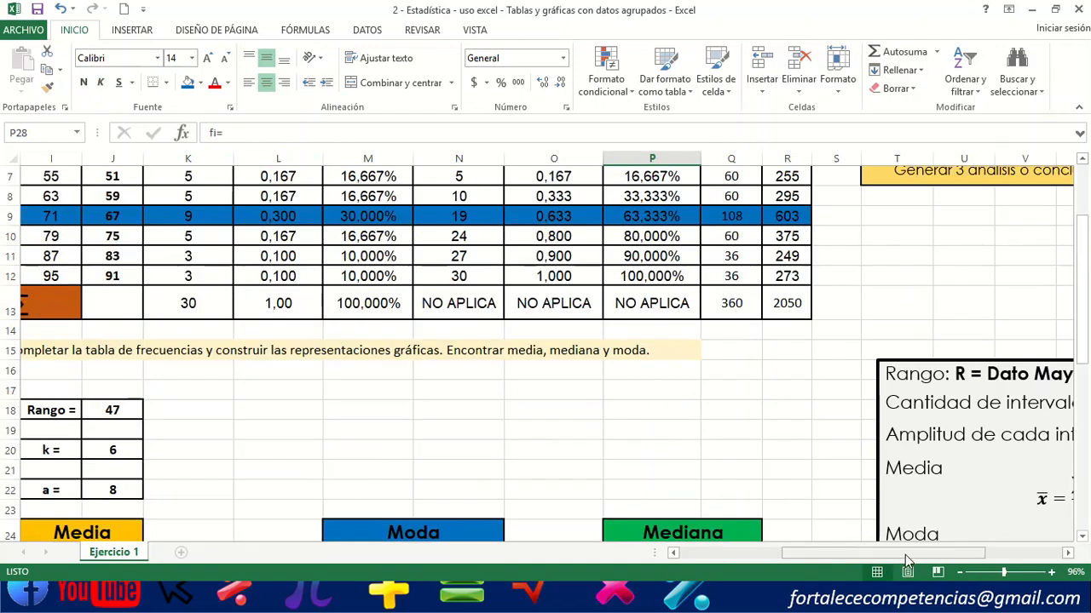
pyautogui.moveTo(905, 554); pyautogui.dragTo(945, 554)
pyautogui.scroll(2, 477, 378)
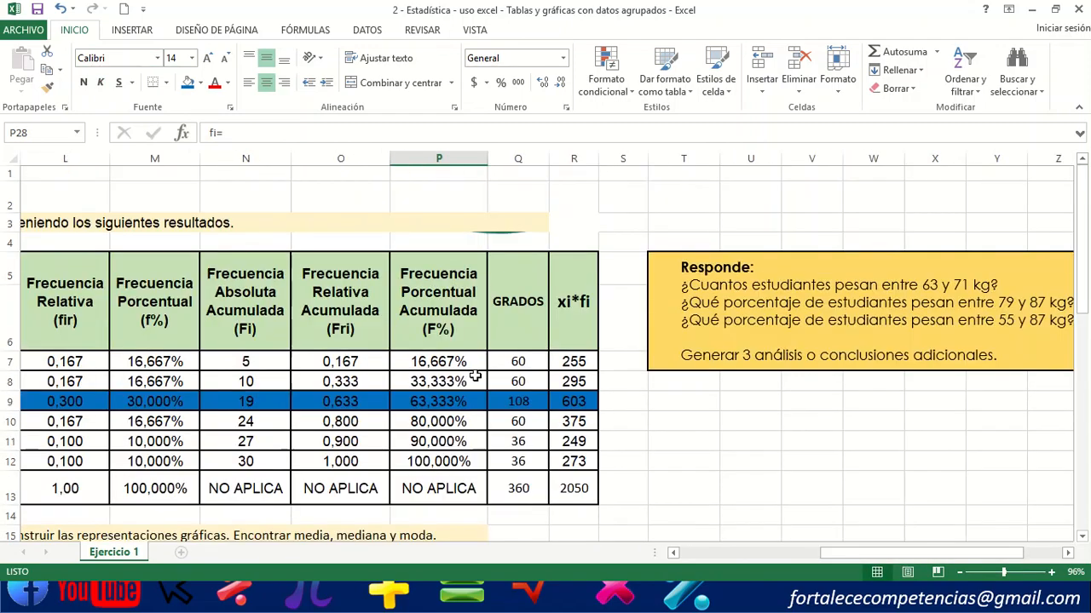
pyautogui.scroll(-3, 647, 390)
pyautogui.scroll(-3, 750, 413)
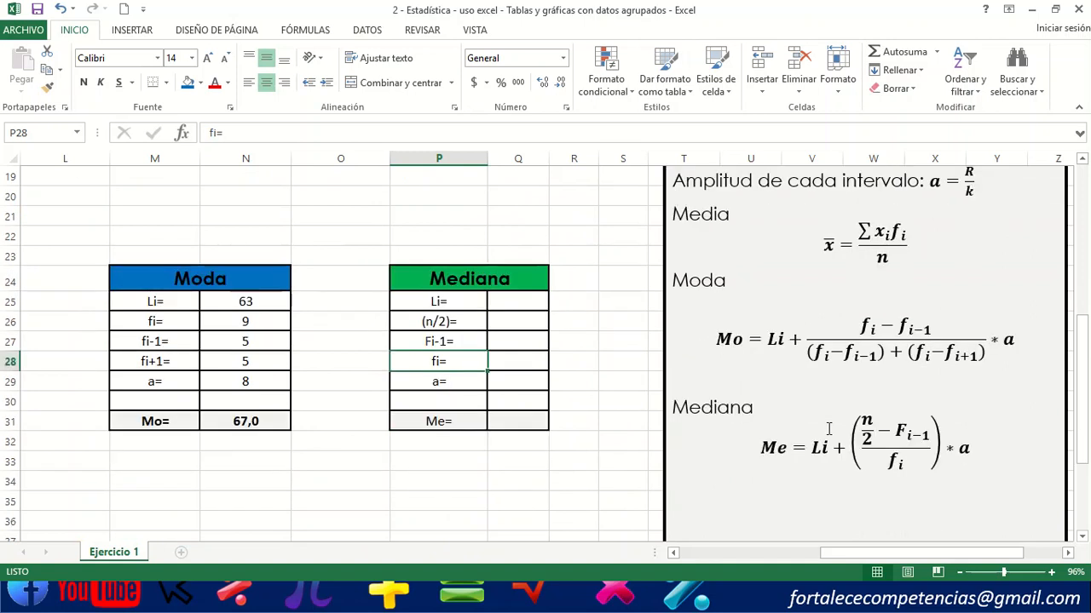
pyautogui.click(504, 324)
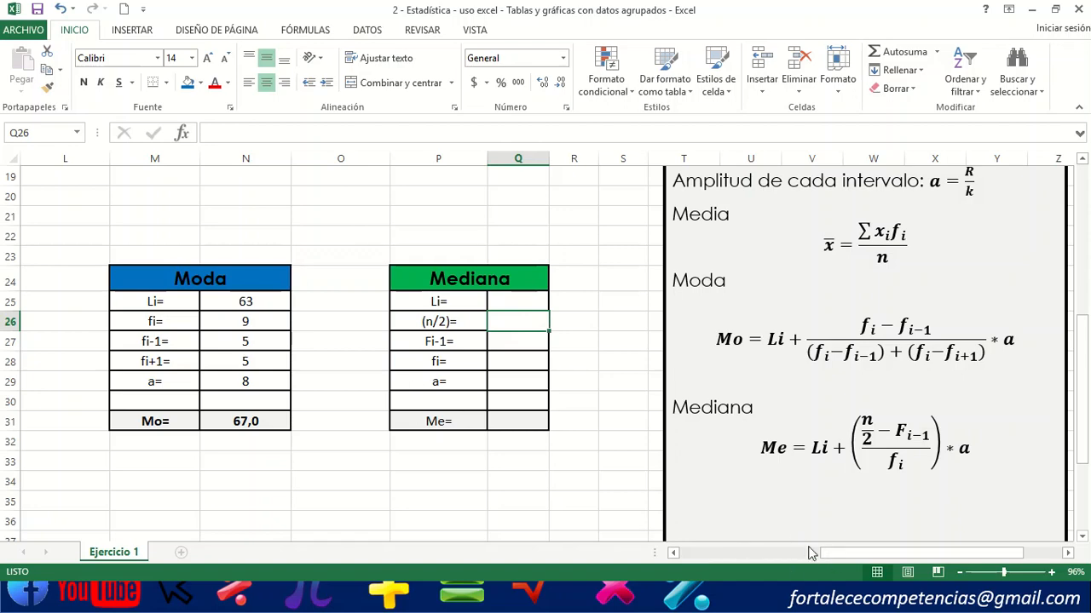
pyautogui.moveTo(824, 552); pyautogui.dragTo(669, 519)
pyautogui.scroll(3, 533, 414)
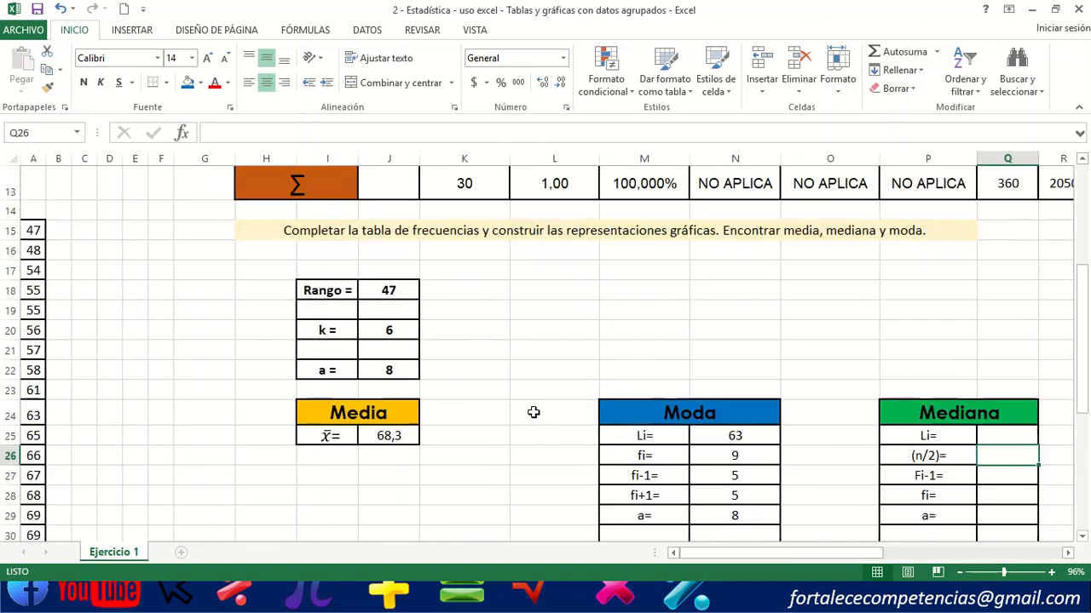
pyautogui.scroll(-3, 414, 266)
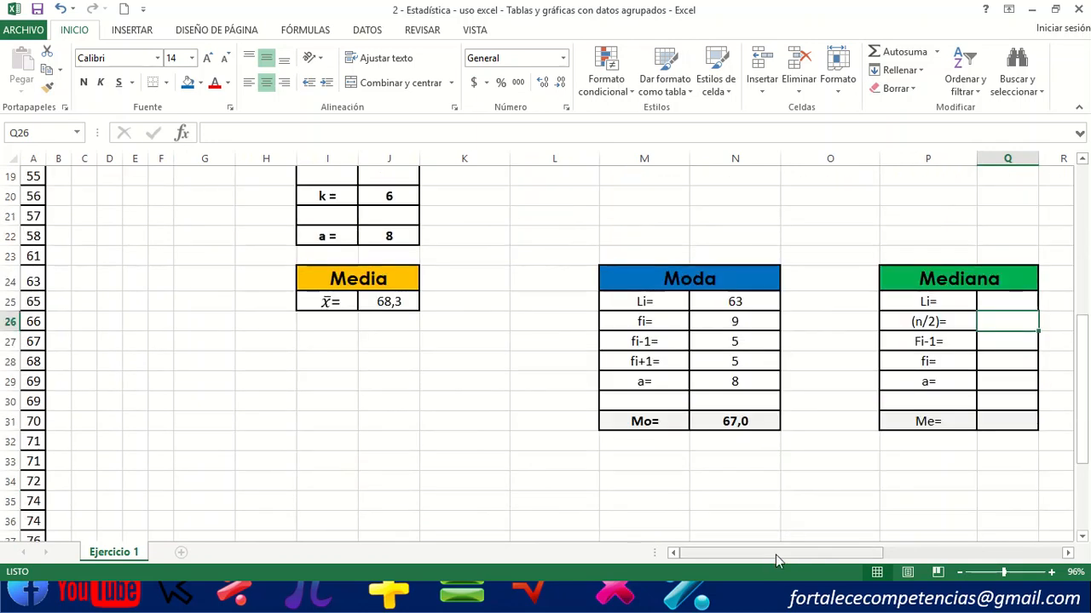
pyautogui.moveTo(775, 555); pyautogui.dragTo(860, 549)
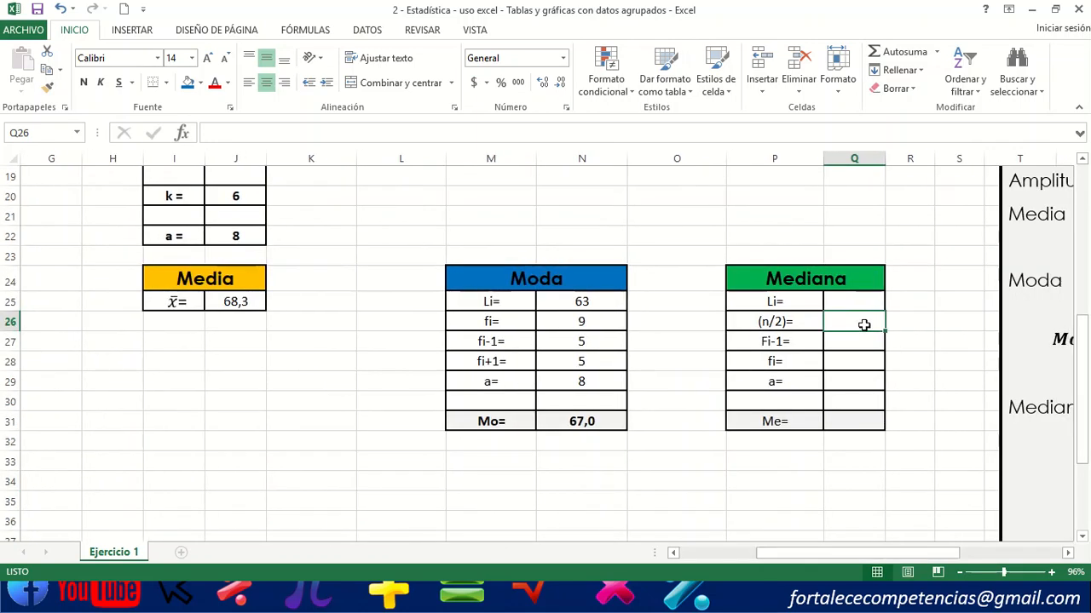
pyautogui.write('15')
pyautogui.press('Return')
# Find the median class in the cumulative absolute frequency column and apply the standard blue fill to its row, H9:R9.
pyautogui.scroll(1, 726, 407)
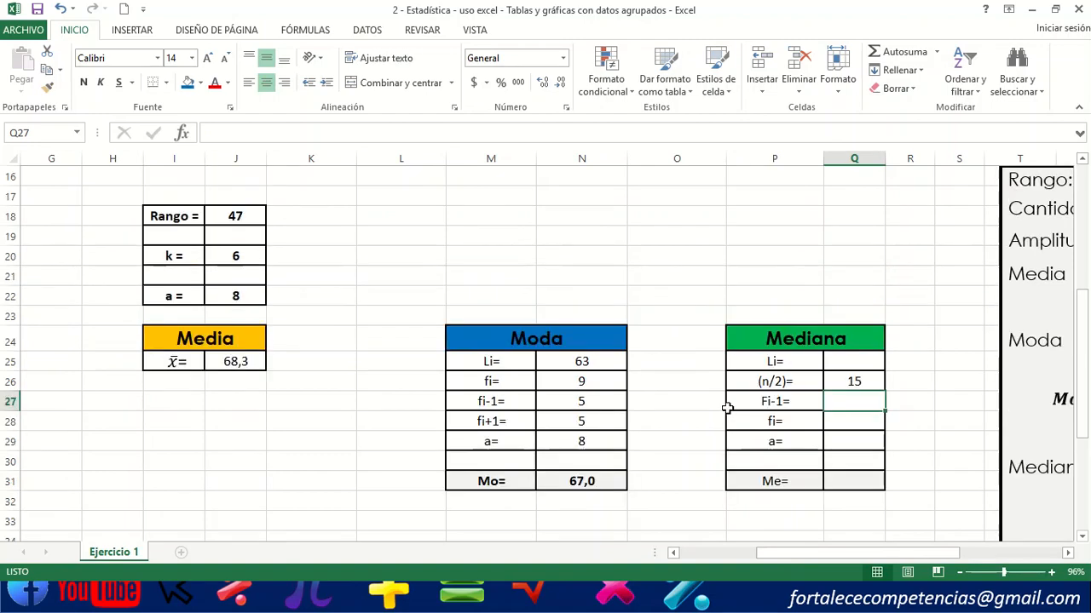
pyautogui.scroll(4, 726, 407)
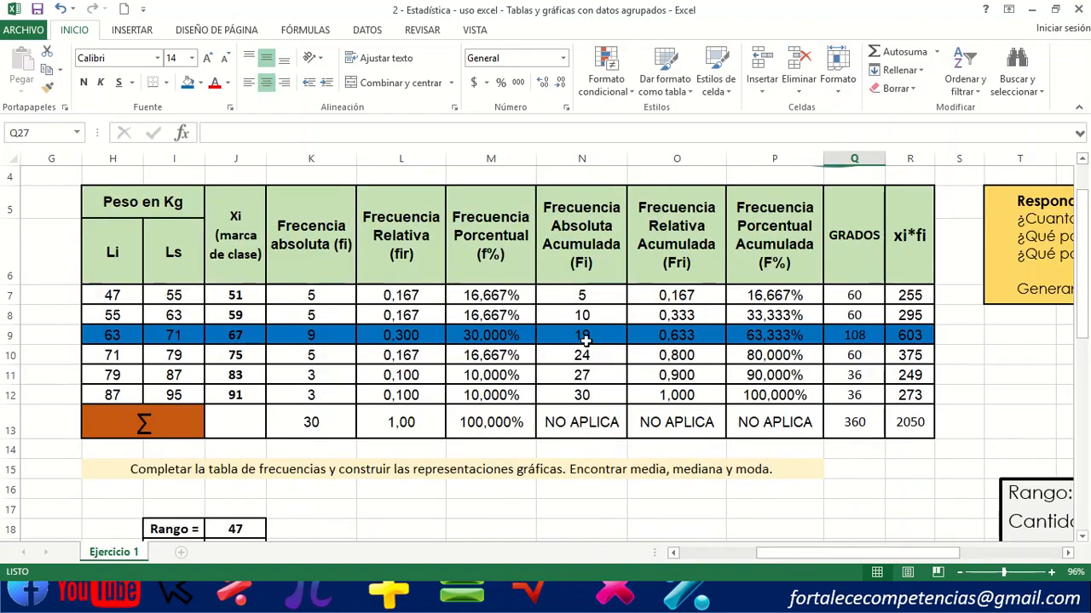
pyautogui.moveTo(594, 295); pyautogui.dragTo(597, 395)
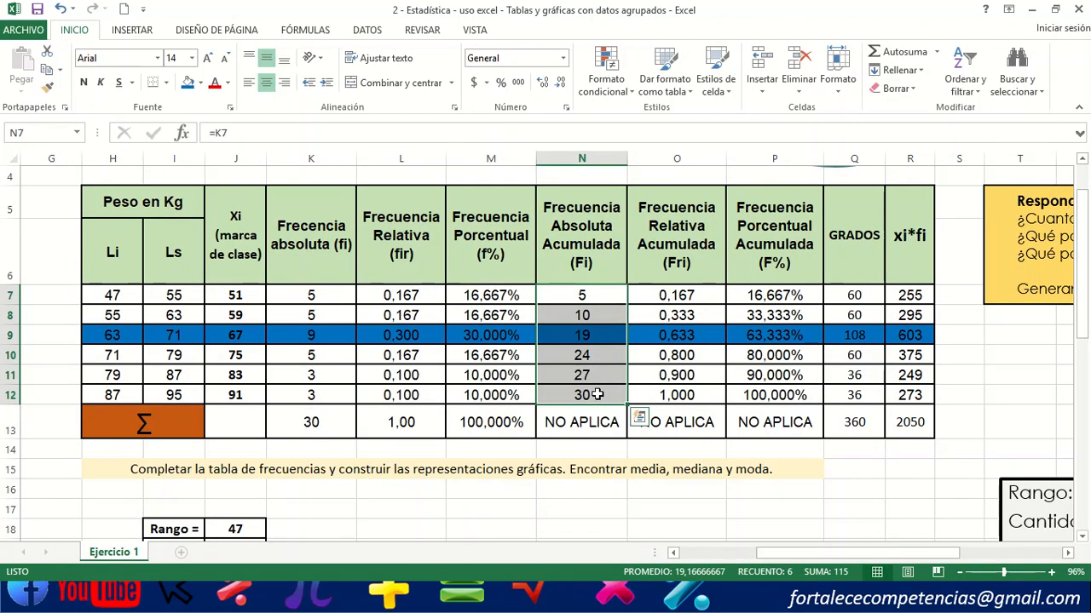
pyautogui.scroll(-2, 656, 373)
pyautogui.scroll(2, 628, 389)
pyautogui.click(594, 338)
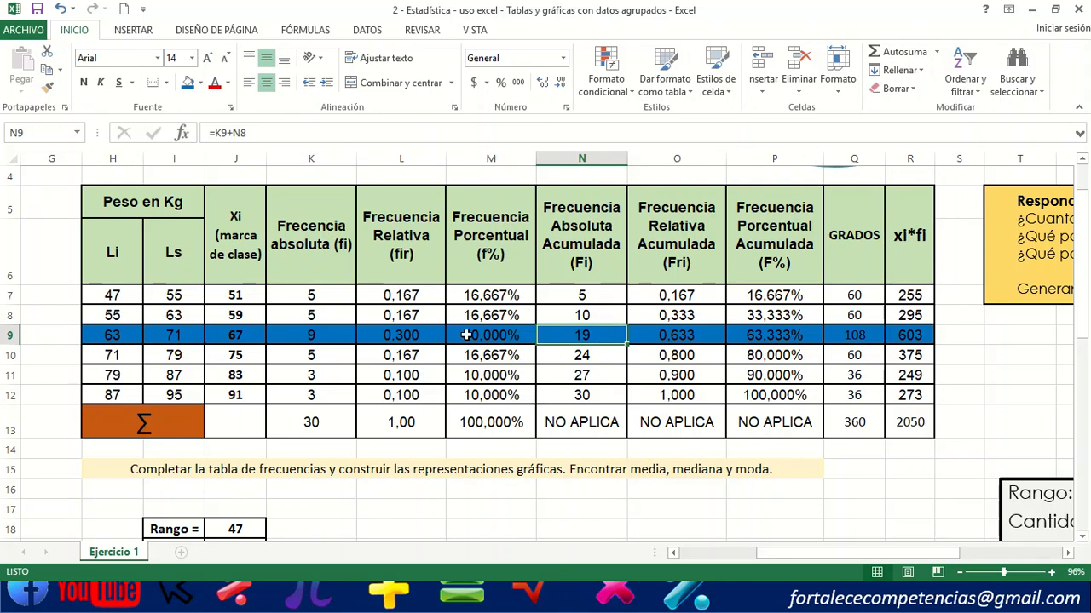
pyautogui.moveTo(115, 334); pyautogui.dragTo(907, 339)
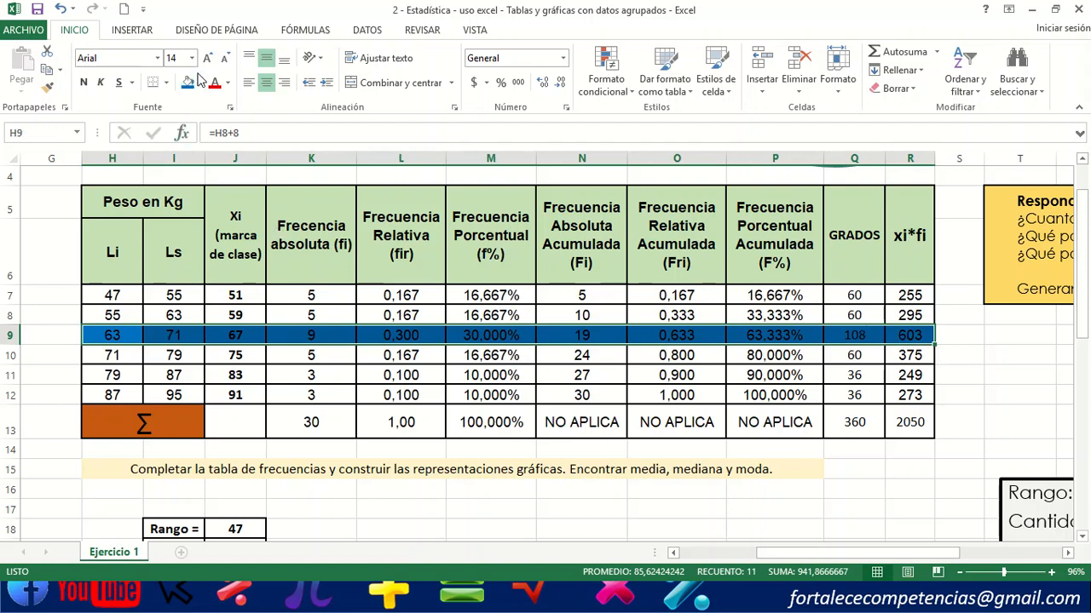
pyautogui.click(199, 82)
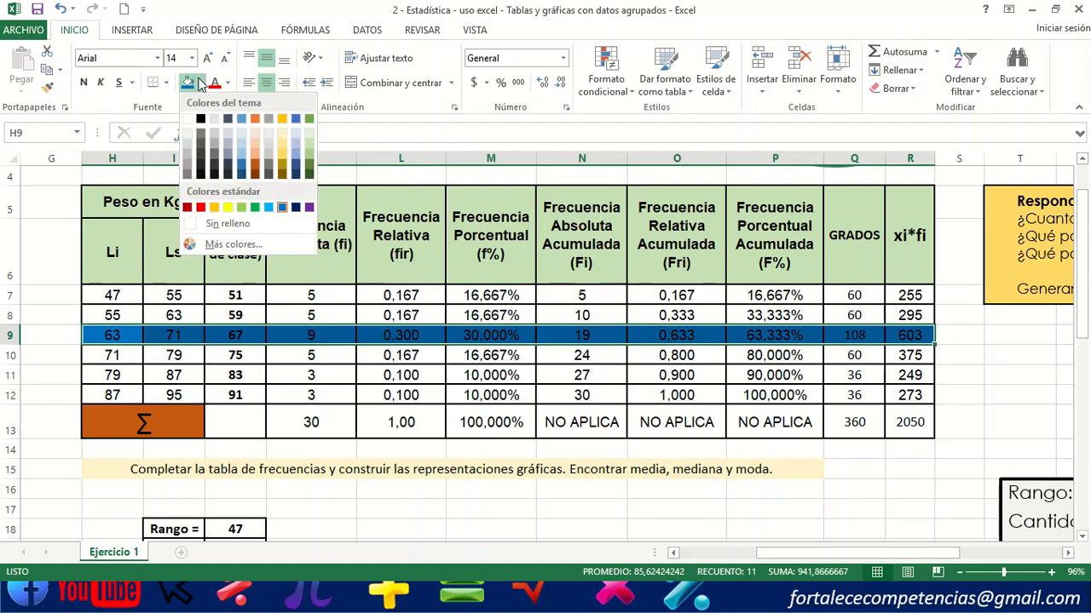
pyautogui.click(282, 207)
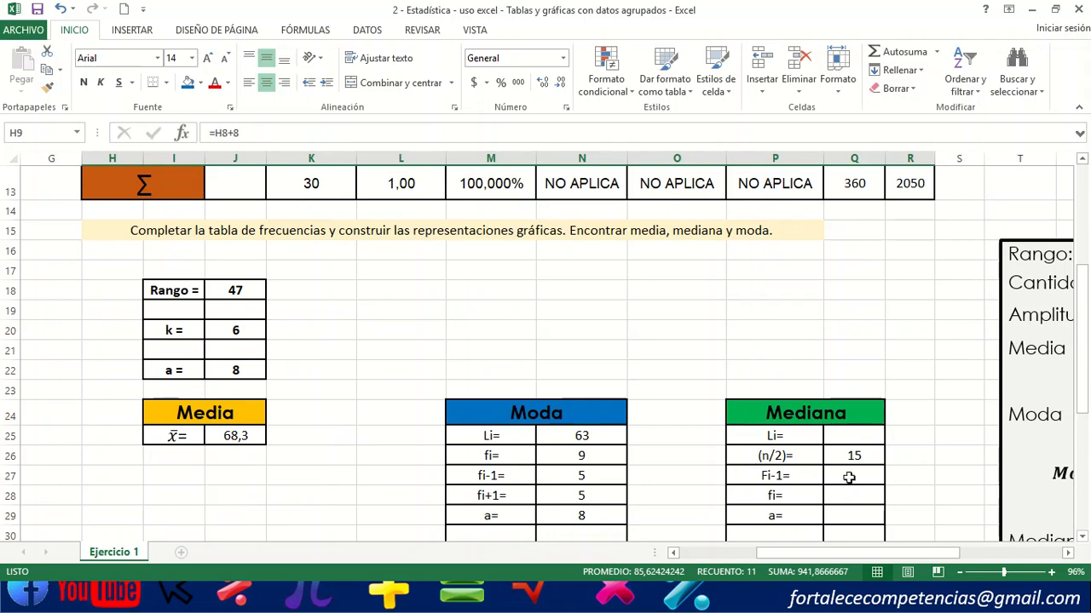
# Enter 63, the lower limit of the median class, as Li in Q25 of the Mediana block.
pyautogui.scroll(2, 798, 456)
pyautogui.scroll(-3, 767, 367)
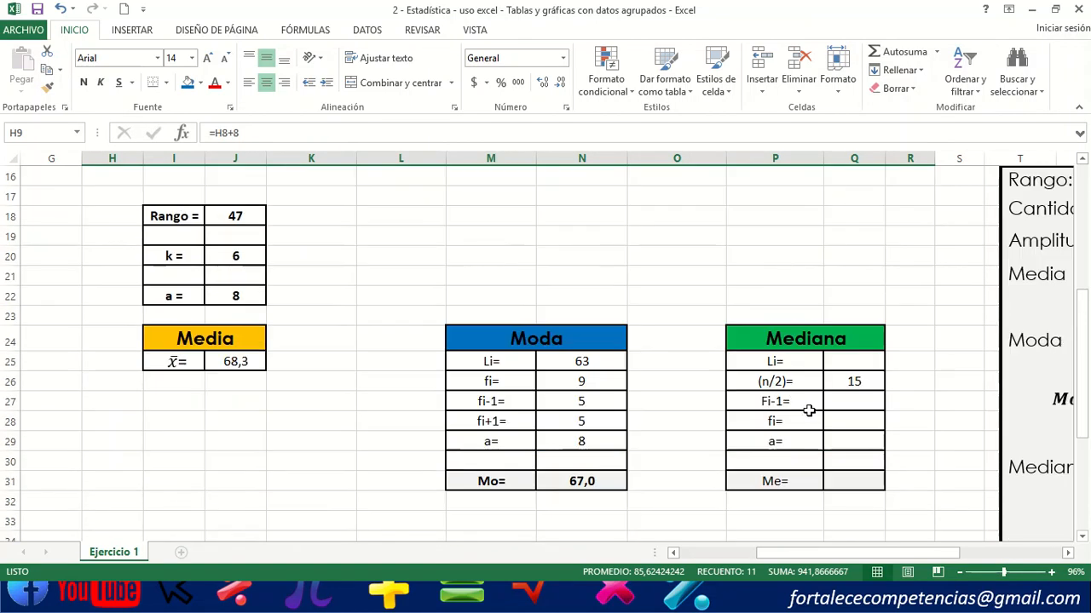
pyautogui.click(844, 365)
pyautogui.write('5')
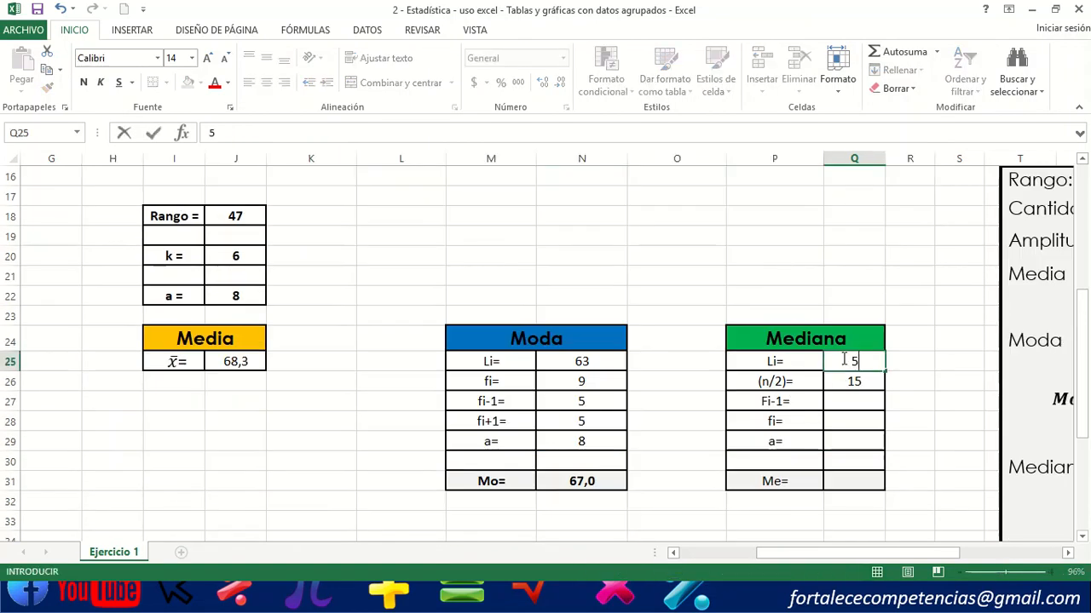
pyautogui.write('3')
# Enter 10, the cumulative frequency of the class before the median class, as Fi-1 in Q27 of the Mediana block.
pyautogui.click(835, 404)
pyautogui.scroll(4, 779, 382)
pyautogui.scroll(1, 515, 316)
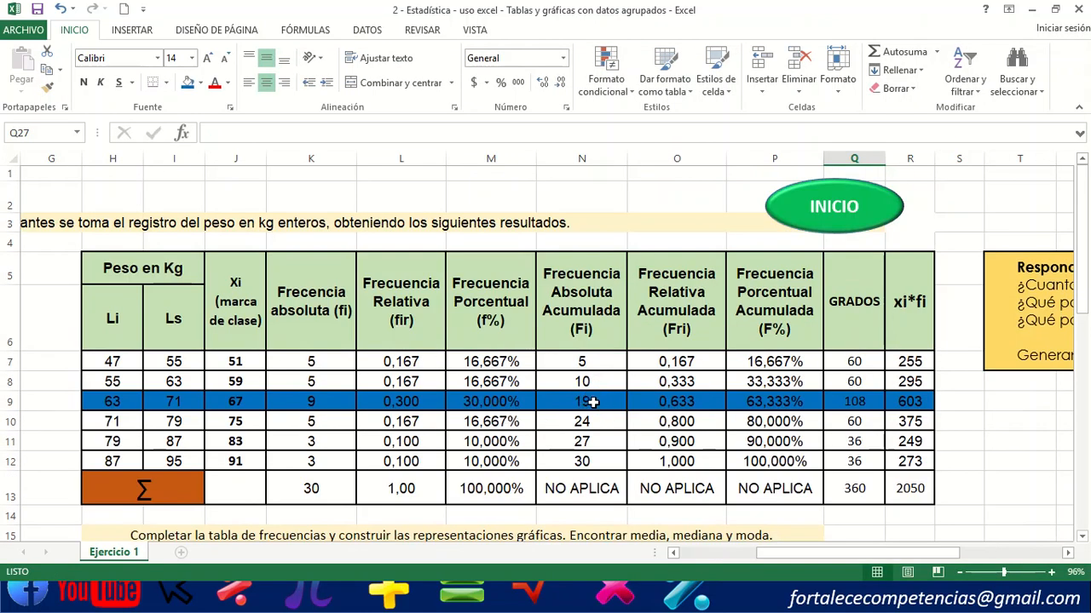
pyautogui.scroll(-5, 656, 417)
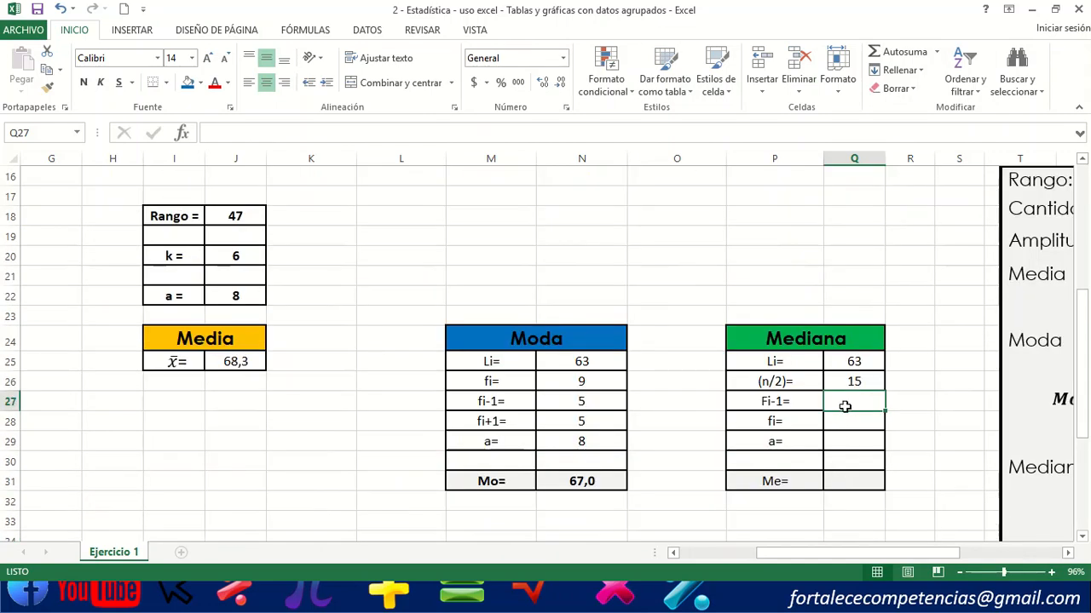
pyautogui.write('10')
# Enter 9, the absolute frequency of the median class, as fi in Q28 of the Mediana block.
pyautogui.scroll(3, 814, 405)
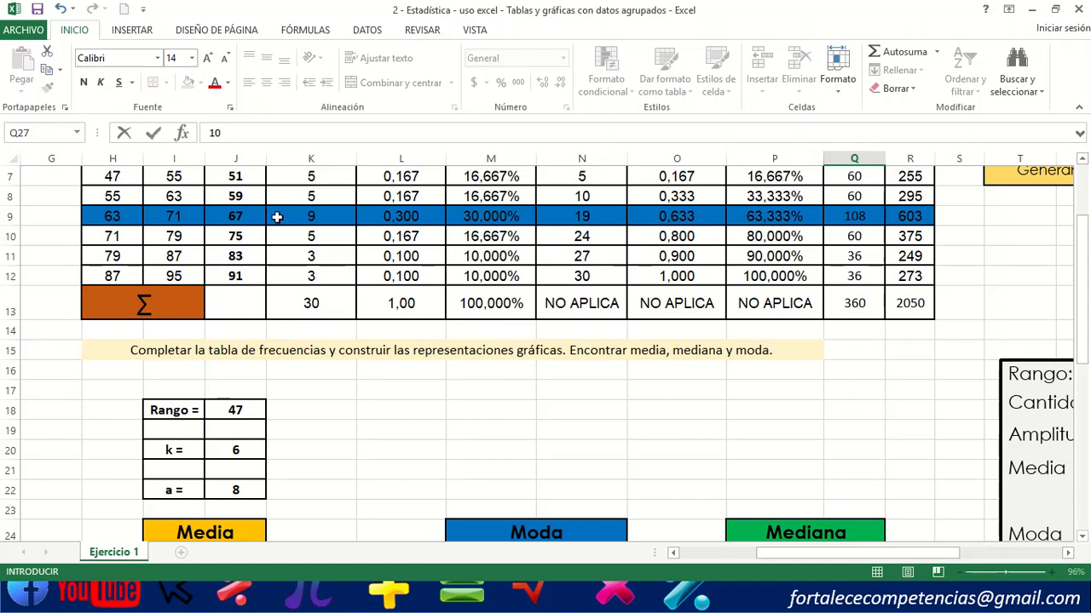
pyautogui.scroll(-3, 390, 235)
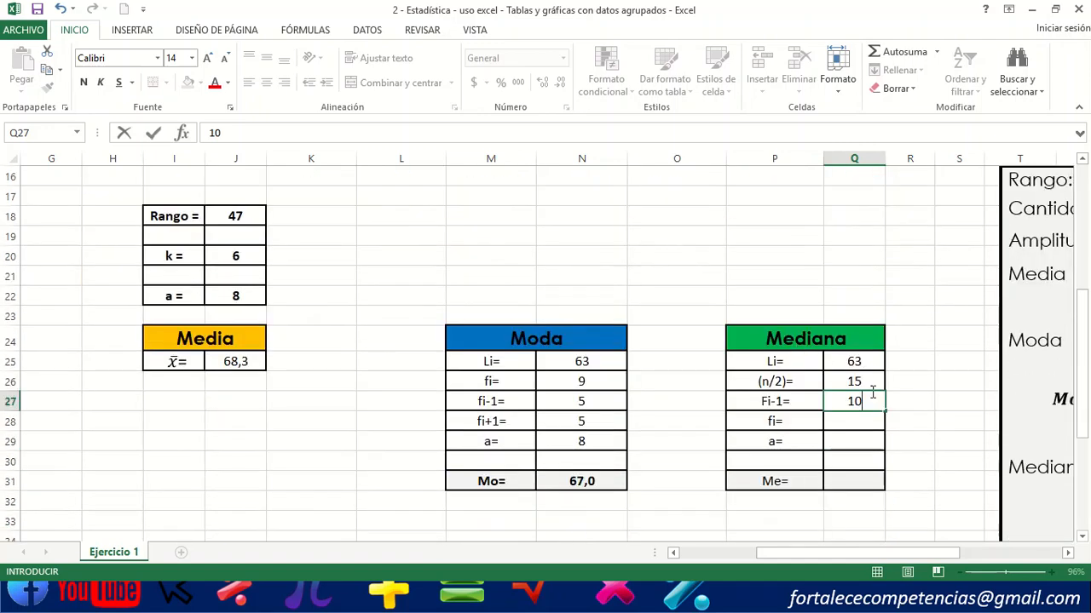
pyautogui.click(849, 419)
pyautogui.write('9')
# Enter 8, the class width, as a in Q29 of the Mediana block.
pyautogui.scroll(3, 361, 318)
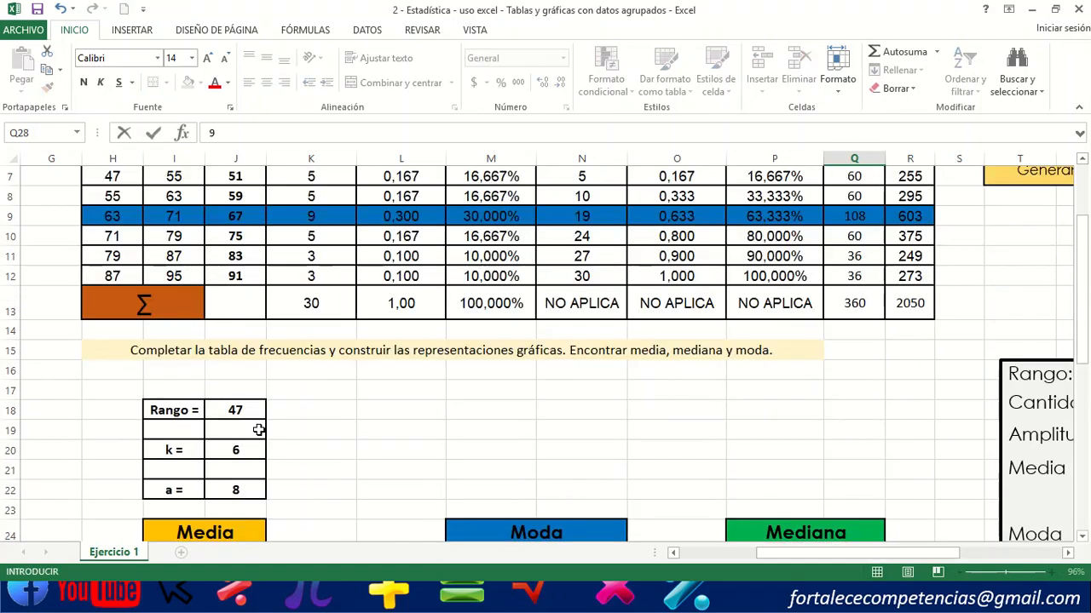
pyautogui.scroll(-4, 305, 451)
pyautogui.click(865, 385)
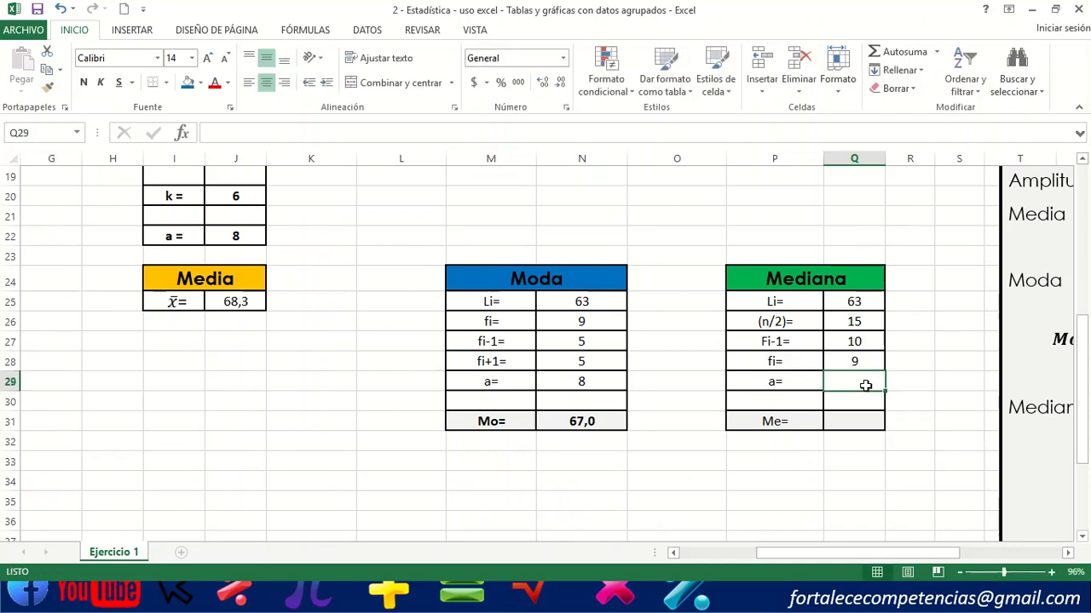
pyautogui.write('8')
# Calculate the median in Q31 following the reference Mediana formula, with =Q25+(((Q26-Q27)/Q28)*Q29).
pyautogui.moveTo(814, 552); pyautogui.dragTo(899, 553)
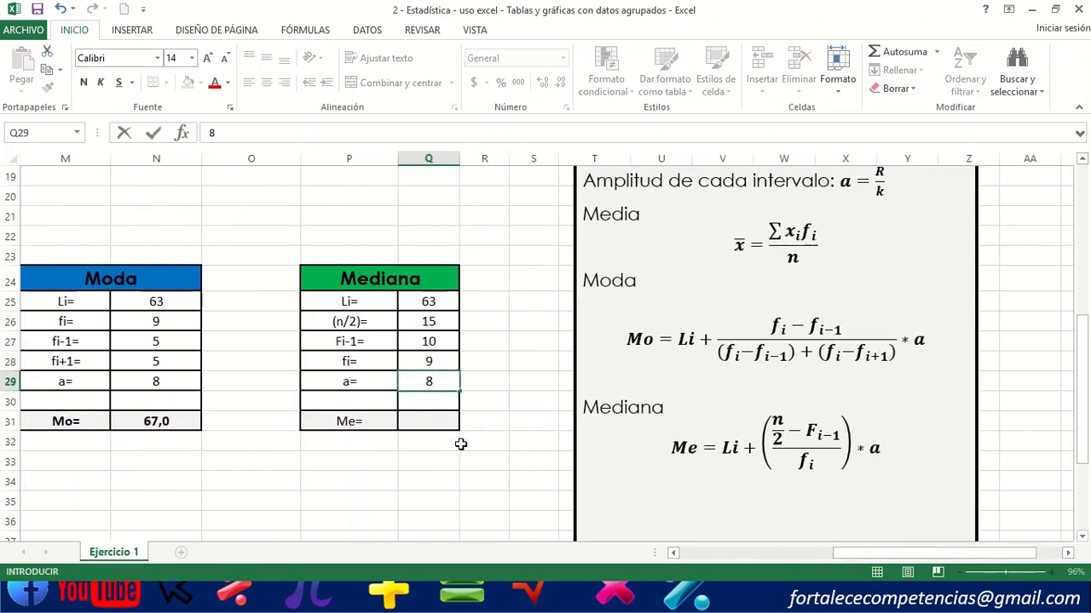
pyautogui.click(440, 423)
pyautogui.write('=')
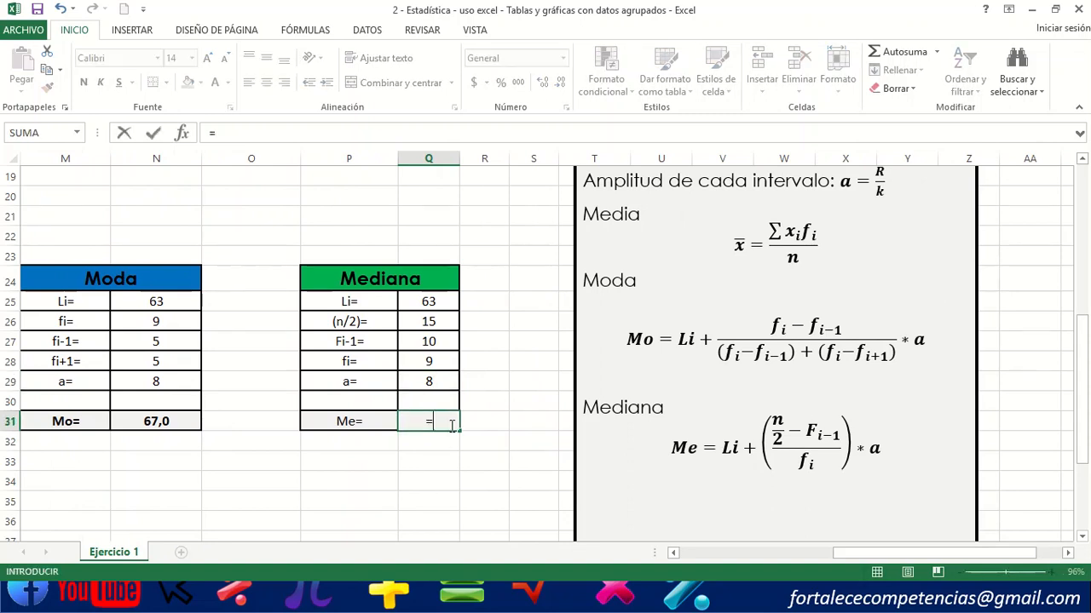
pyautogui.click(427, 300)
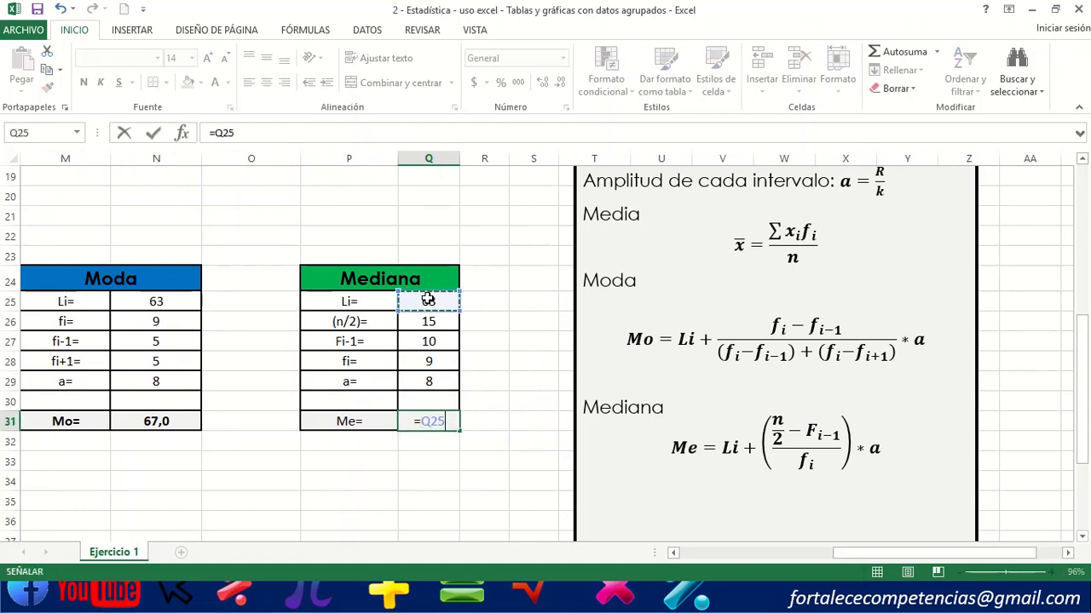
pyautogui.write('+')
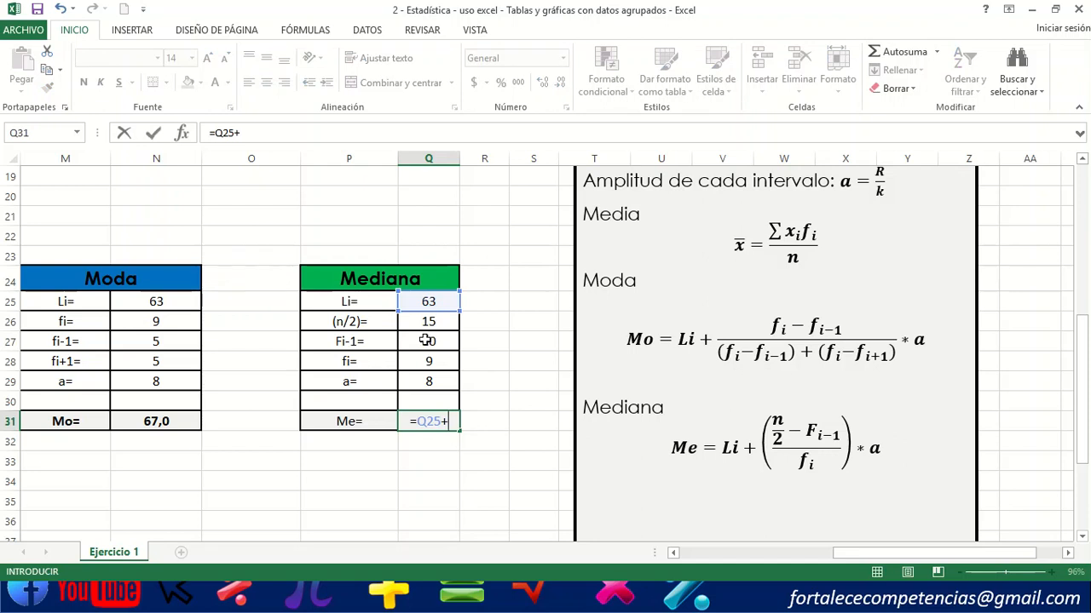
pyautogui.write('(((')
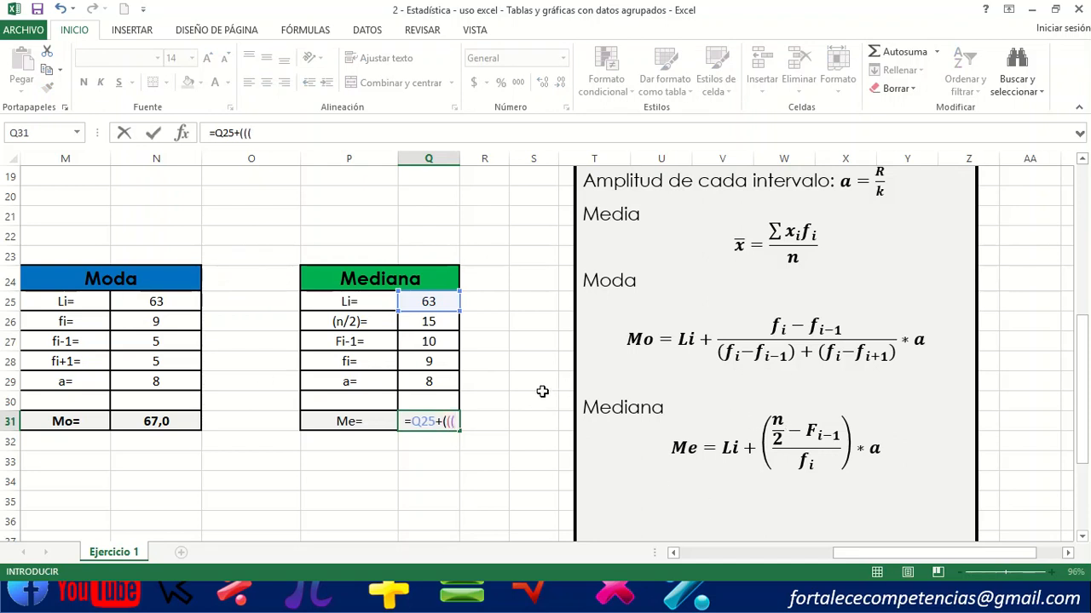
pyautogui.click(435, 321)
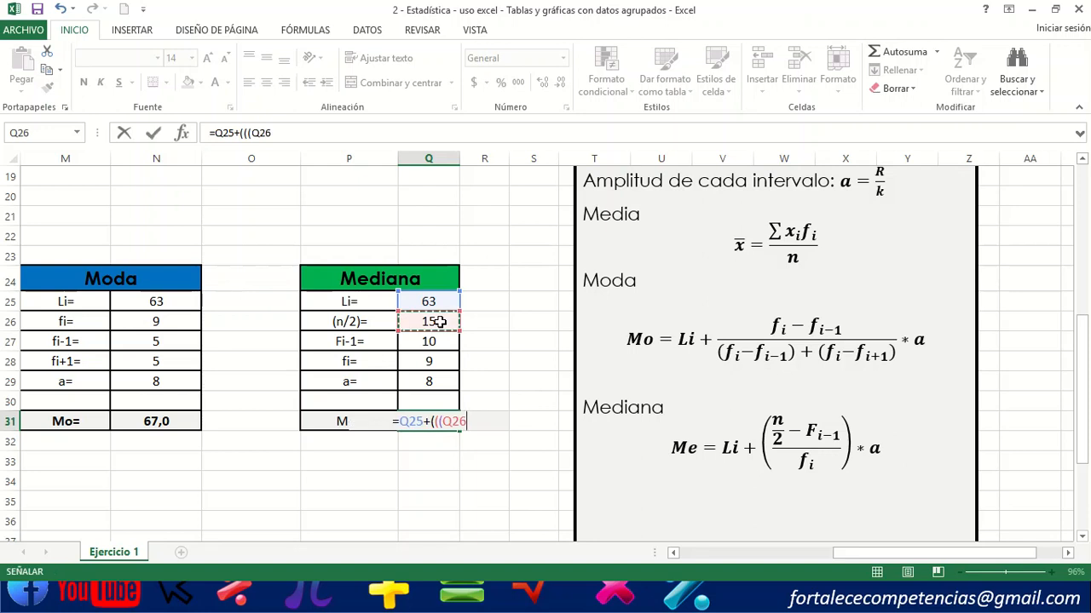
pyautogui.write('-')
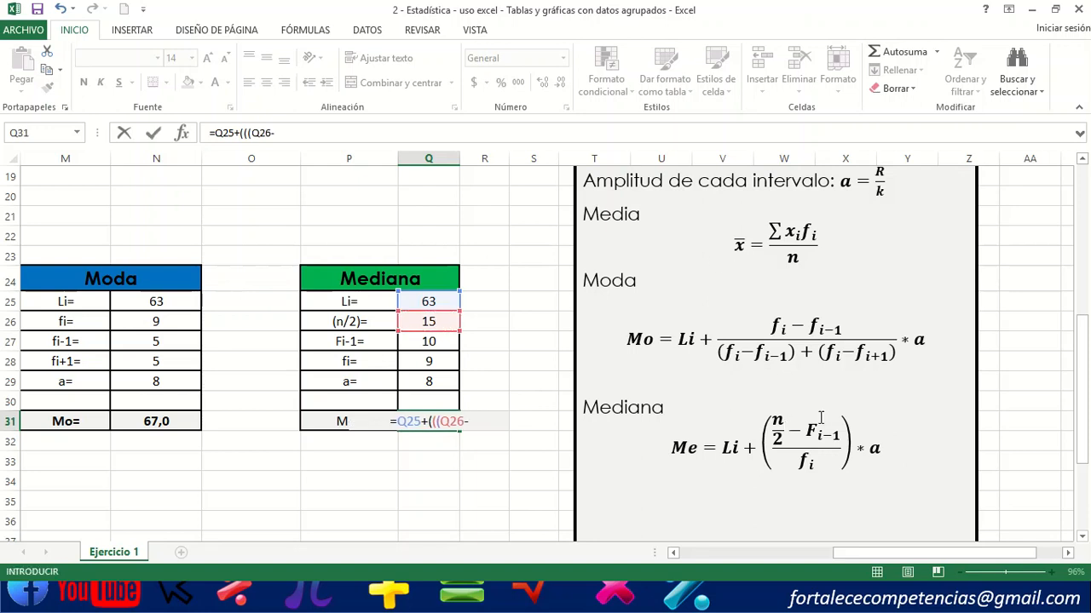
pyautogui.click(425, 340)
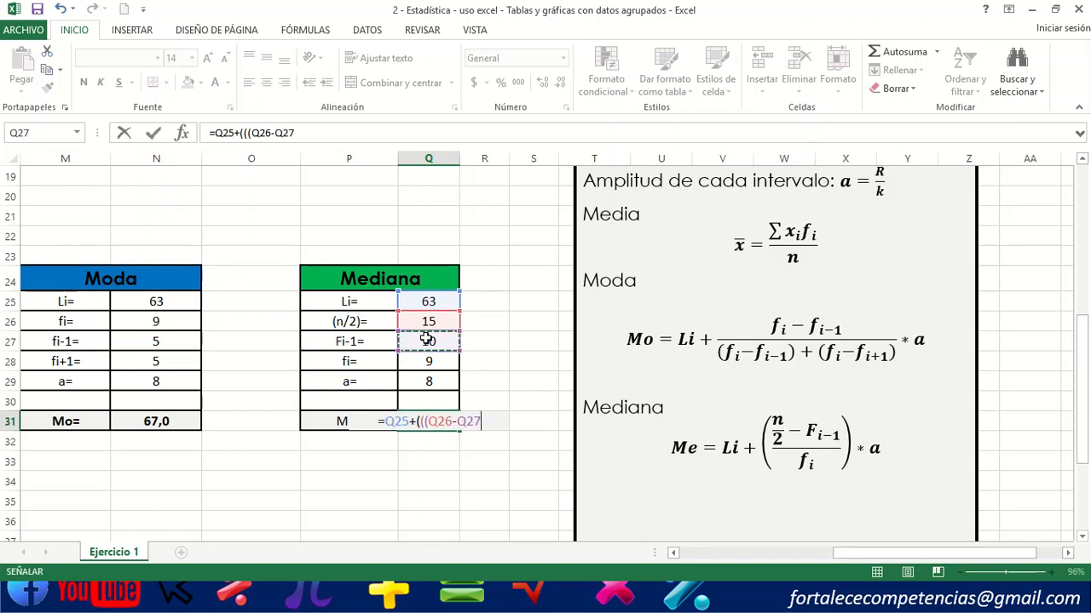
pyautogui.write(')')
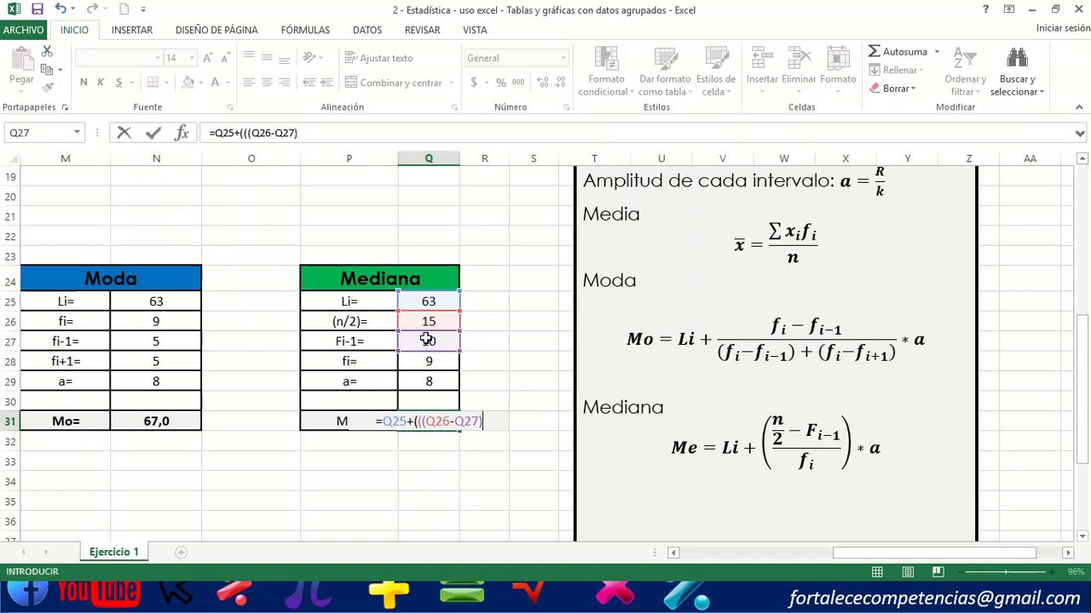
pyautogui.write('/')
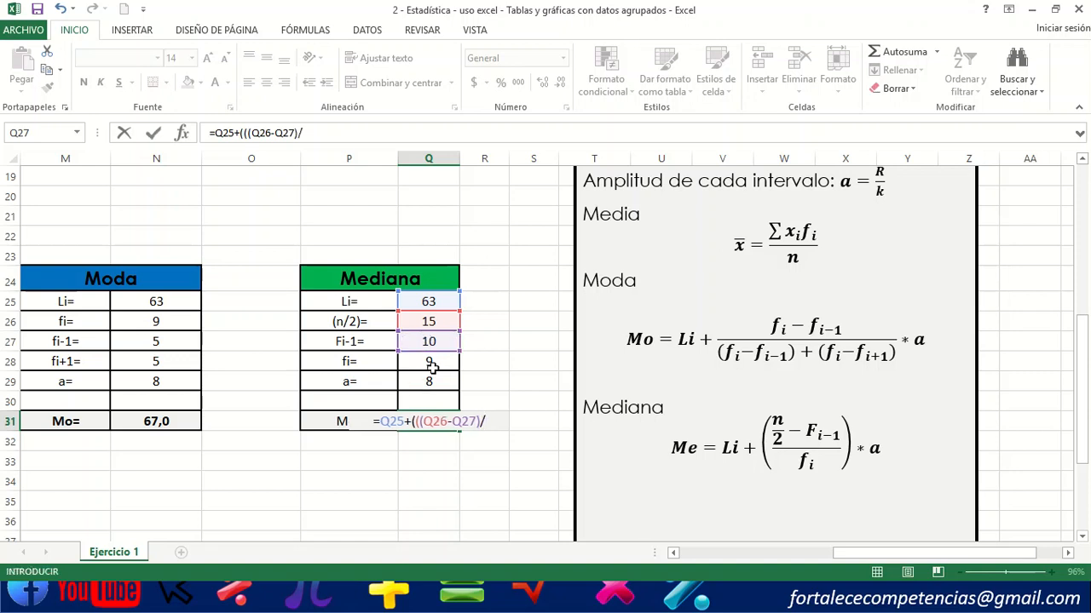
pyautogui.click(432, 362)
pyautogui.write(')')
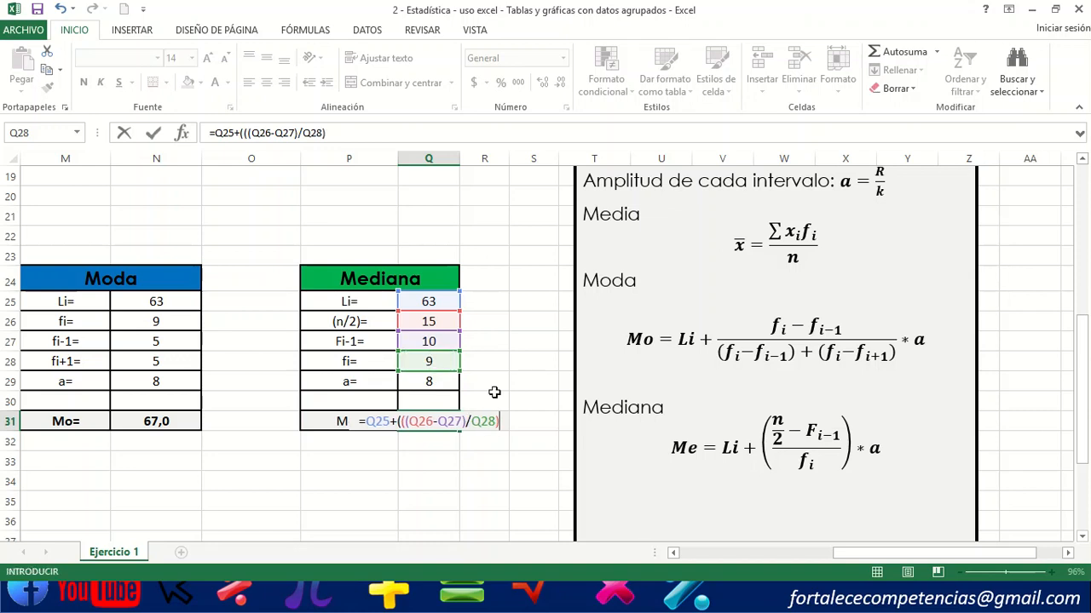
pyautogui.write('*')
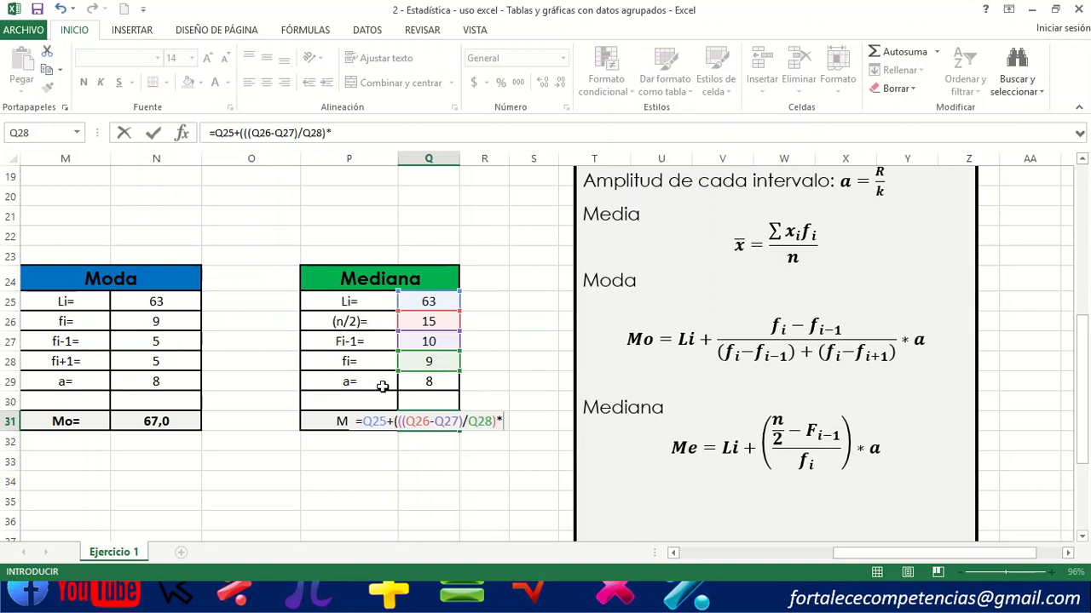
pyautogui.click(412, 382)
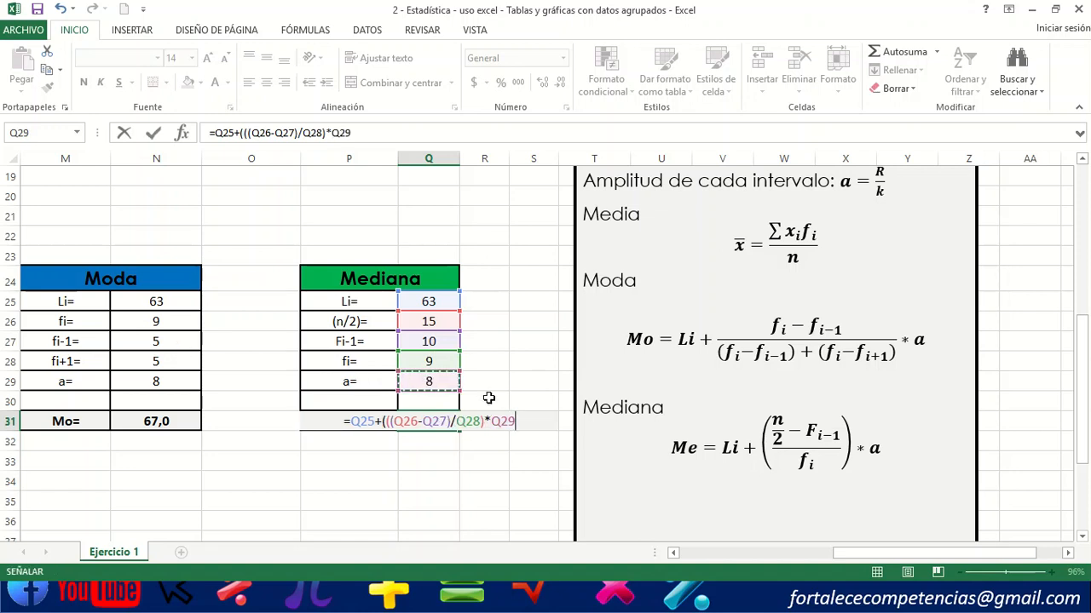
pyautogui.write(')')
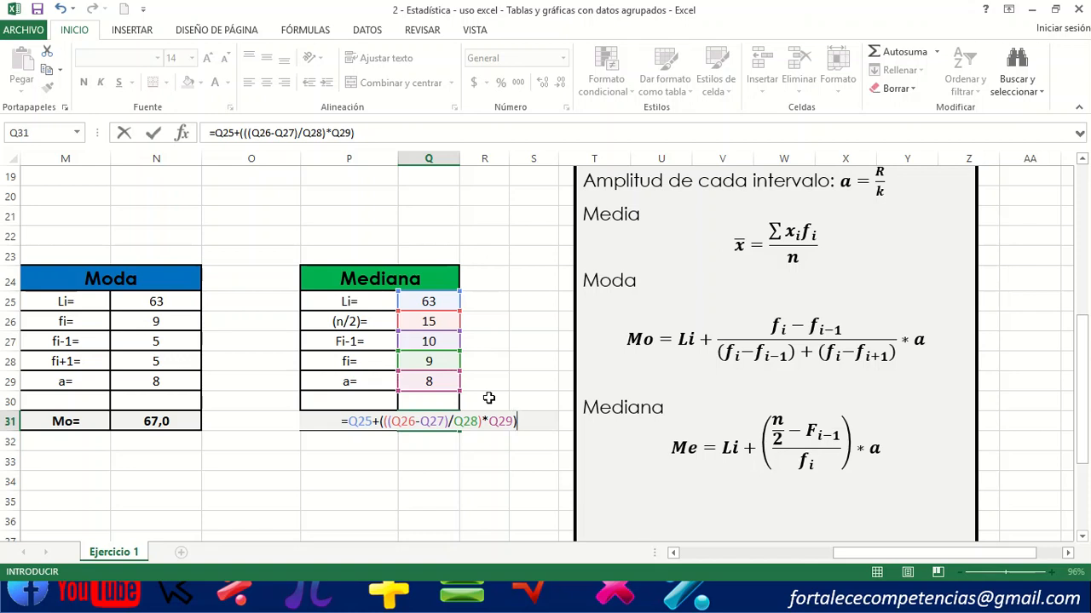
pyautogui.press('Return')
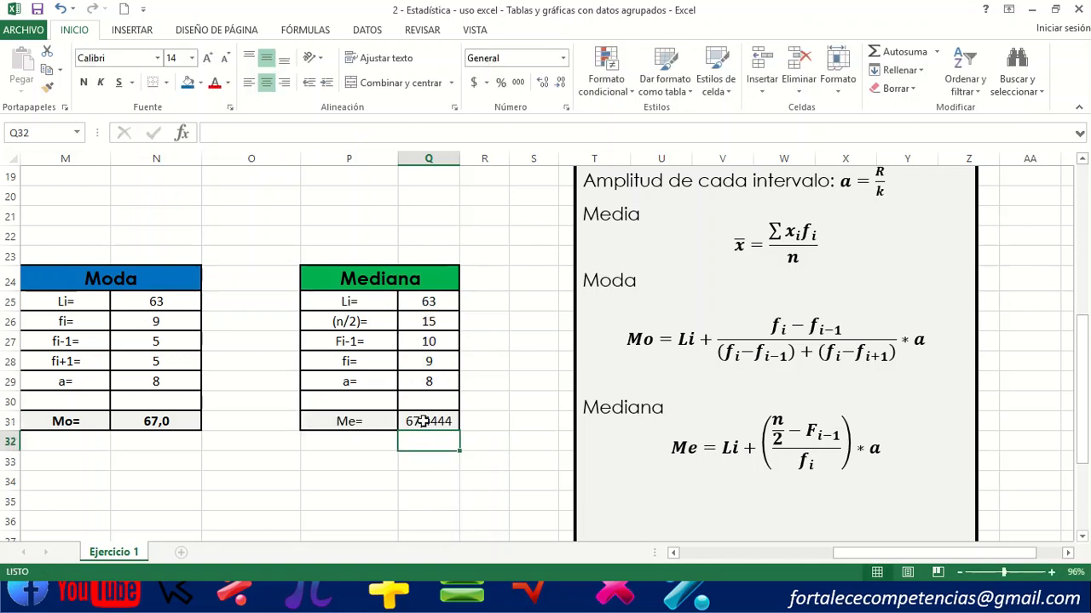
# Reduce the median result in Q31 to one decimal place.
pyautogui.click(430, 419)
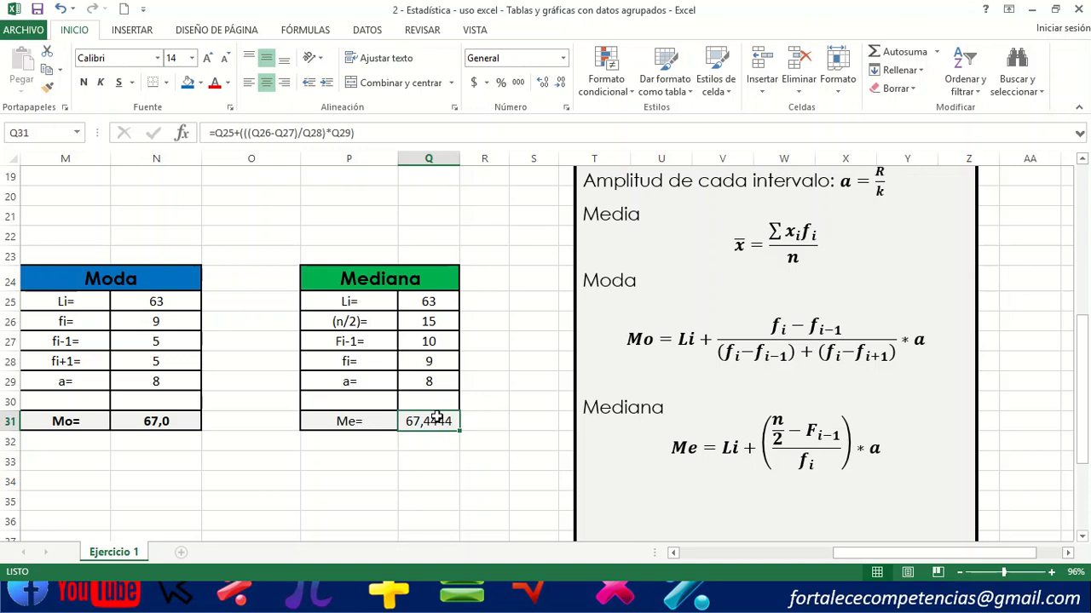
pyautogui.click(556, 84)
pyautogui.click(556, 84)
pyautogui.click(557, 85)
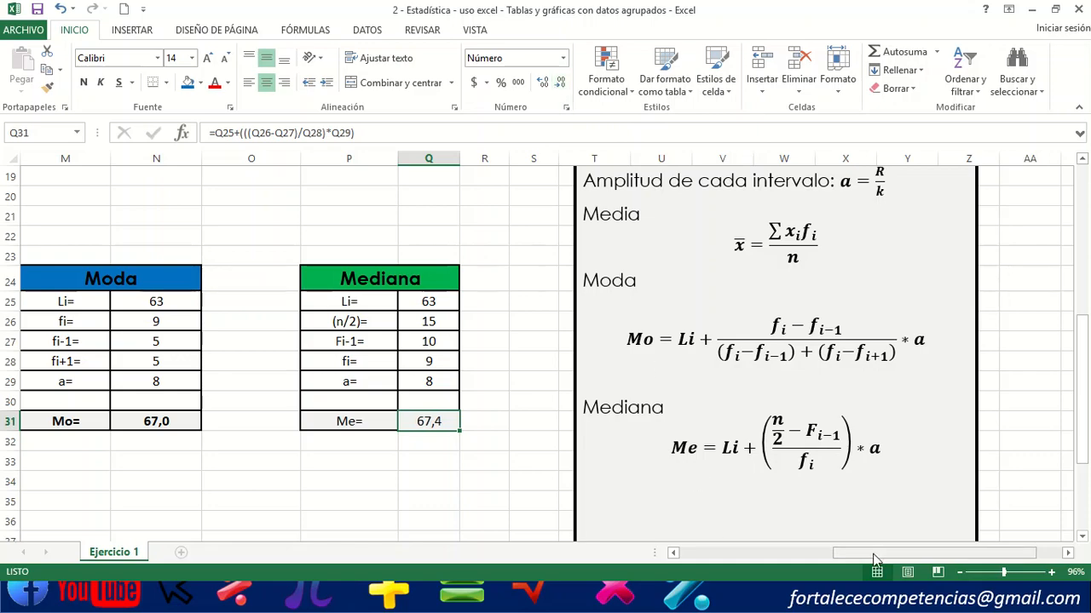
# Examine the frequency table against the Responde questions and check the combined percentage frequency of the 55 to 87 kg classes, M8:M11.
pyautogui.moveTo(874, 558); pyautogui.dragTo(823, 558)
pyautogui.scroll(6, 827, 432)
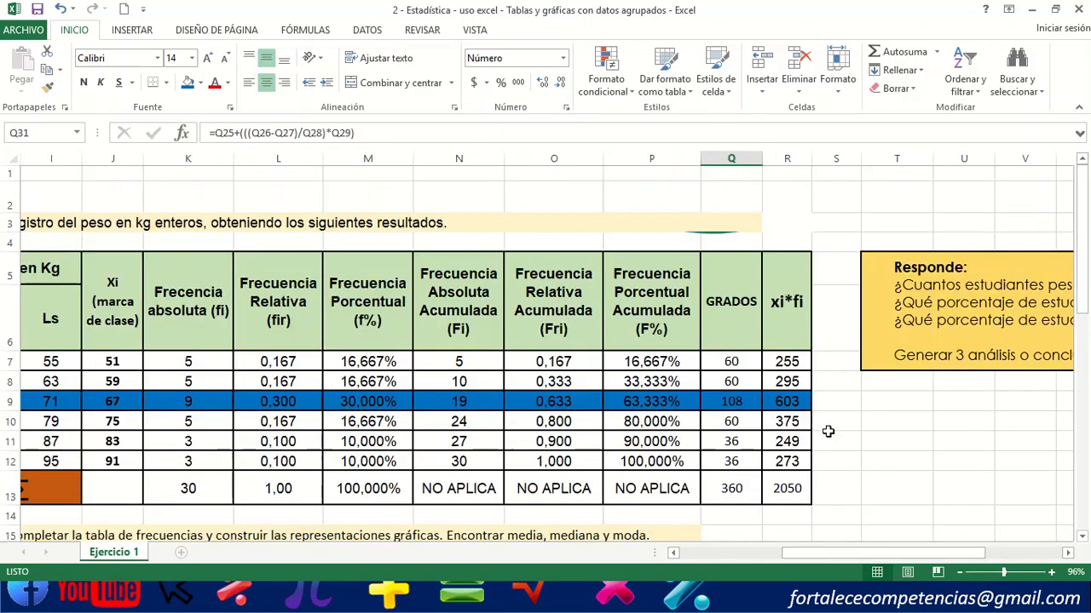
pyautogui.moveTo(938, 553); pyautogui.dragTo(889, 549)
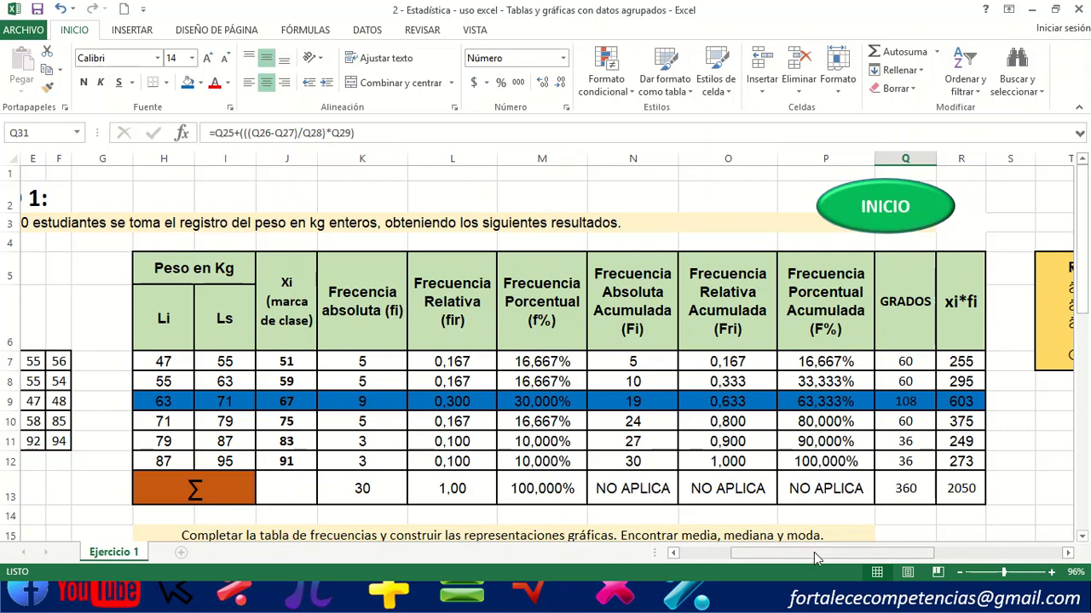
pyautogui.moveTo(813, 552); pyautogui.dragTo(838, 536)
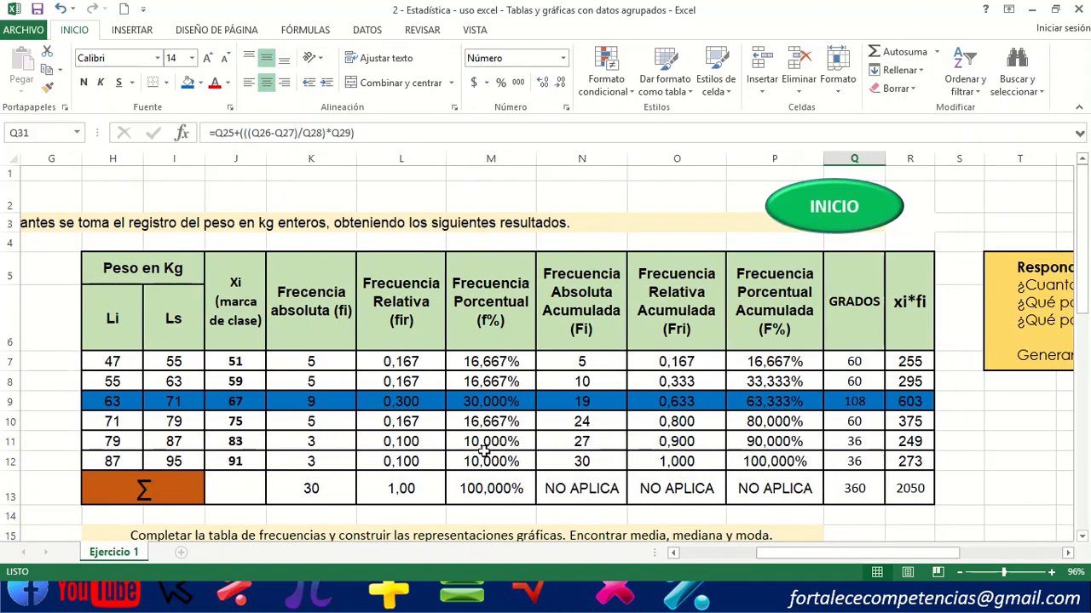
pyautogui.moveTo(830, 547); pyautogui.dragTo(927, 532)
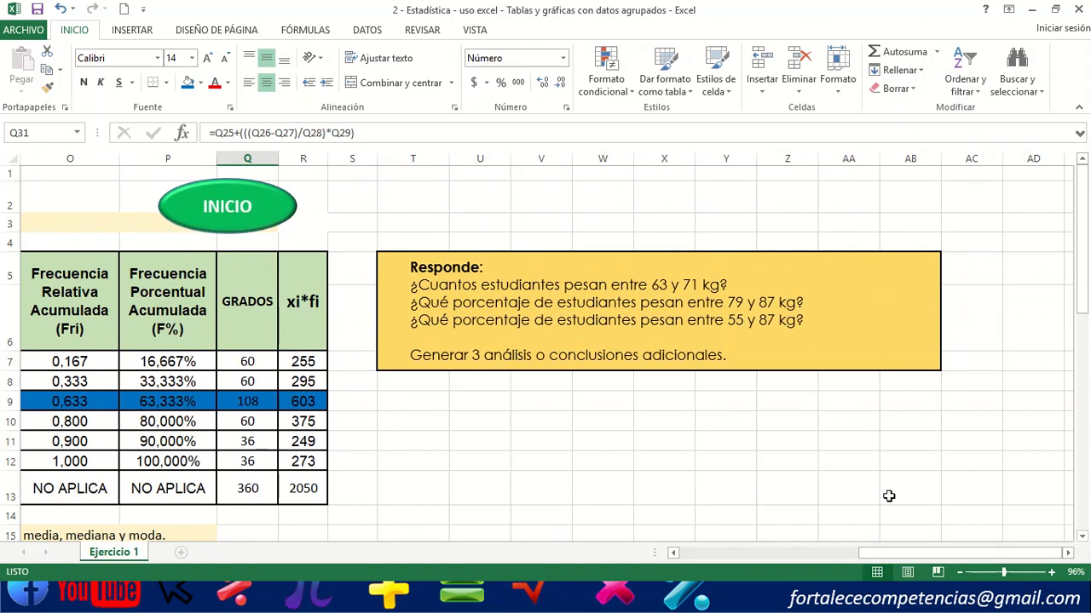
pyautogui.moveTo(884, 555); pyautogui.dragTo(756, 554)
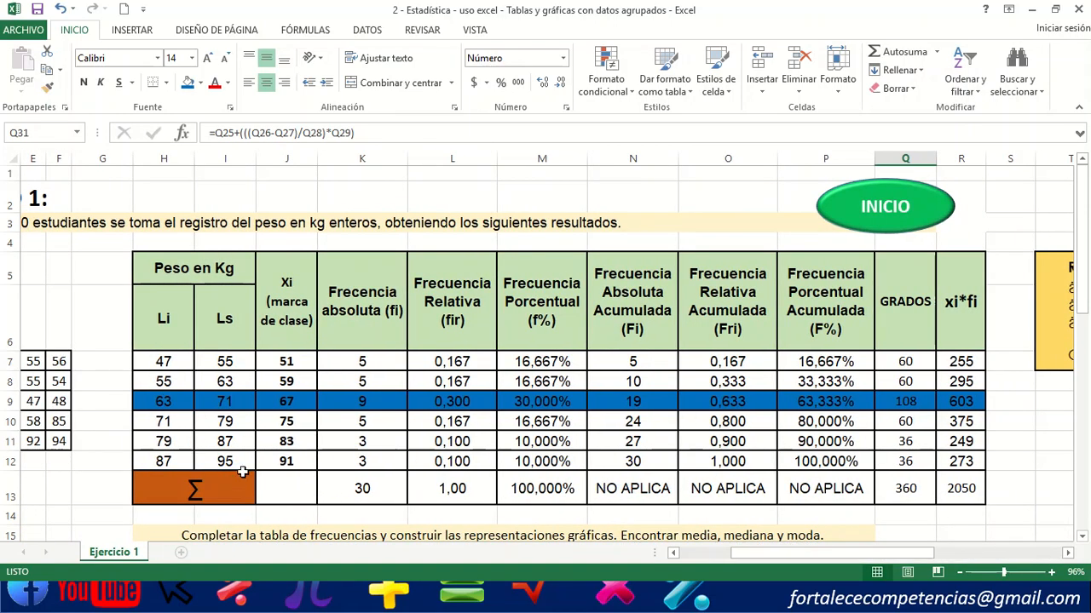
pyautogui.click(539, 381)
pyautogui.moveTo(540, 381); pyautogui.dragTo(537, 444)
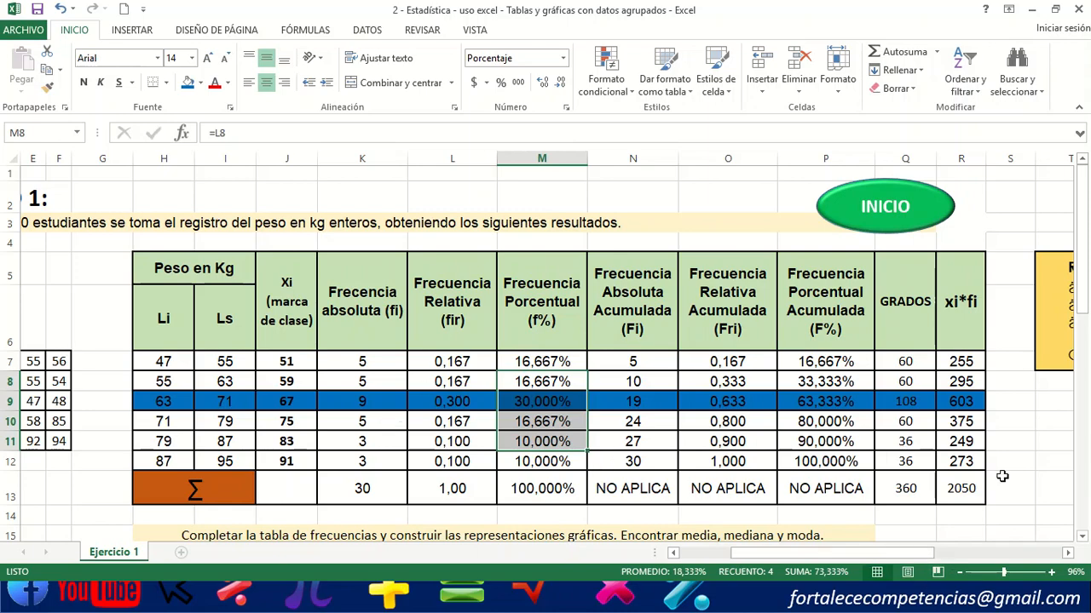
pyautogui.moveTo(905, 553); pyautogui.dragTo(978, 528)
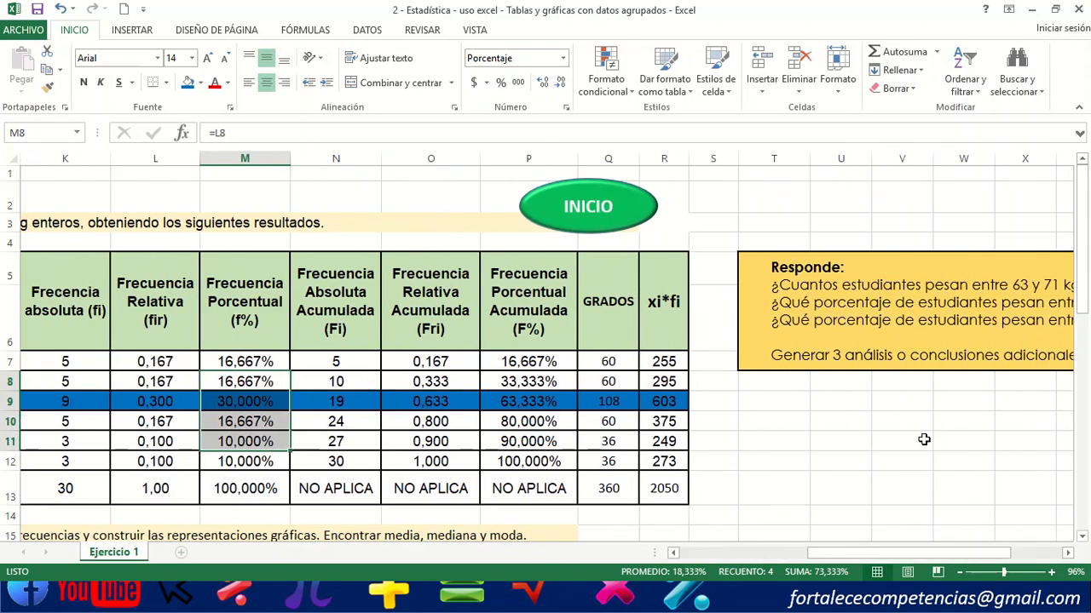
# Insert a clustered column chart from J7:K12, with the class marks as categories and the absolute frequencies as a single series.
pyautogui.scroll(-3, 923, 439)
pyautogui.moveTo(833, 554); pyautogui.dragTo(709, 552)
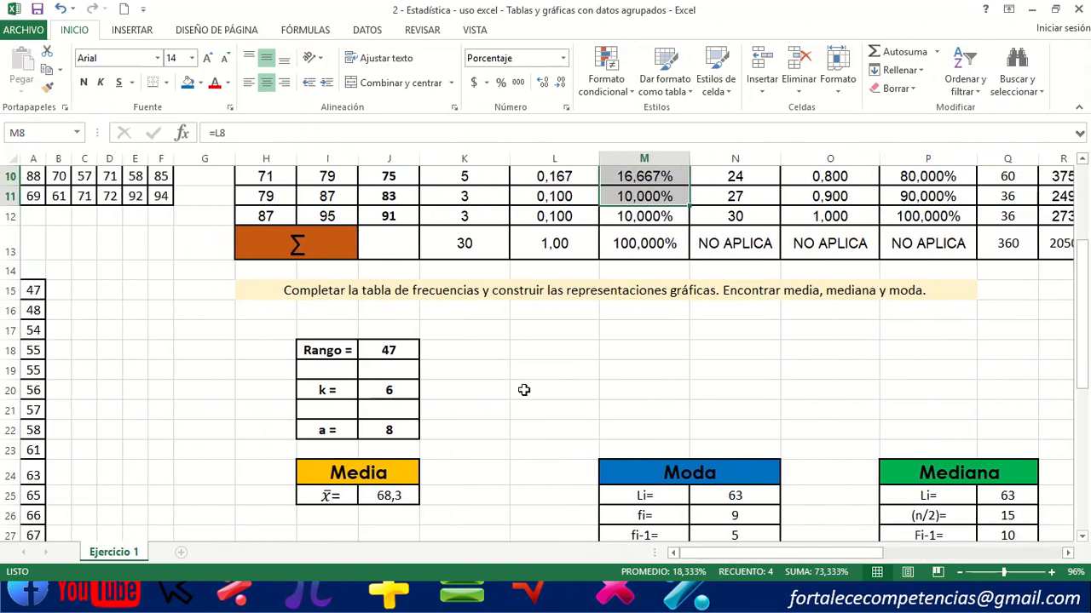
pyautogui.scroll(3, 522, 398)
pyautogui.click(516, 461)
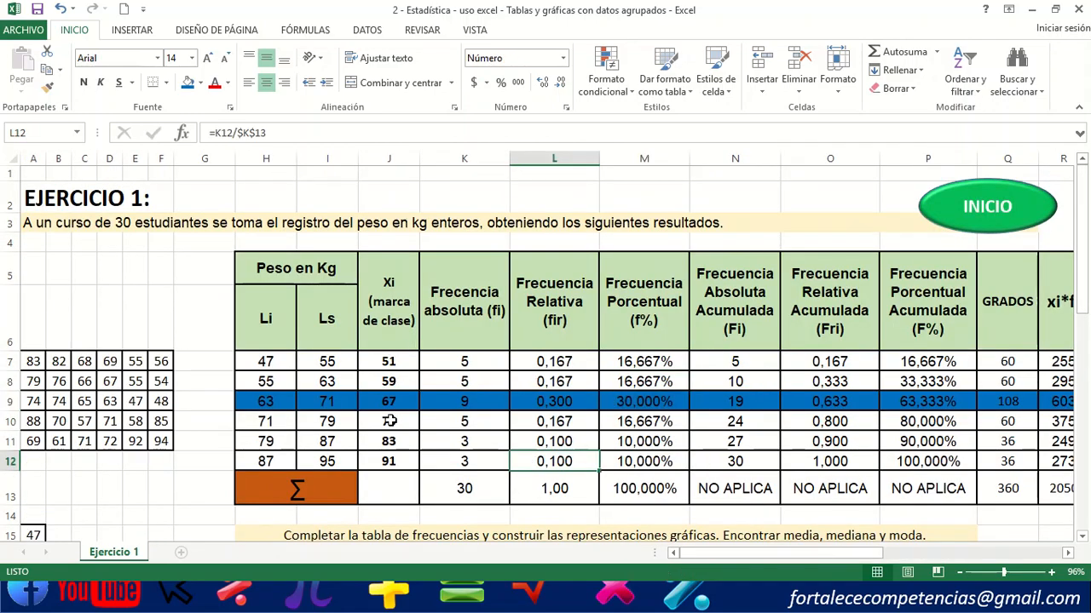
pyautogui.click(529, 357)
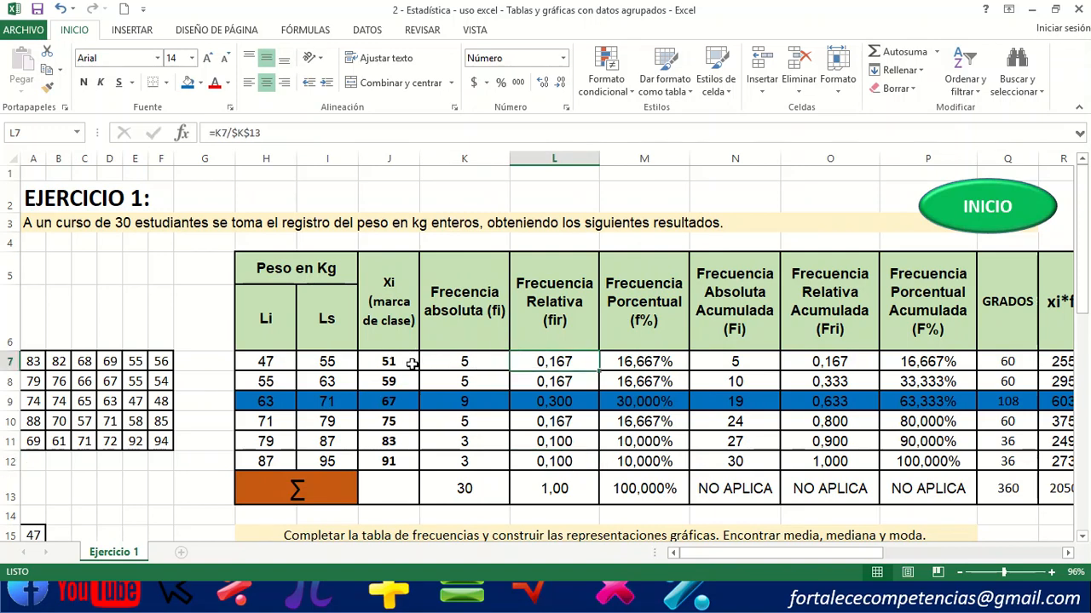
pyautogui.moveTo(411, 363); pyautogui.dragTo(458, 461)
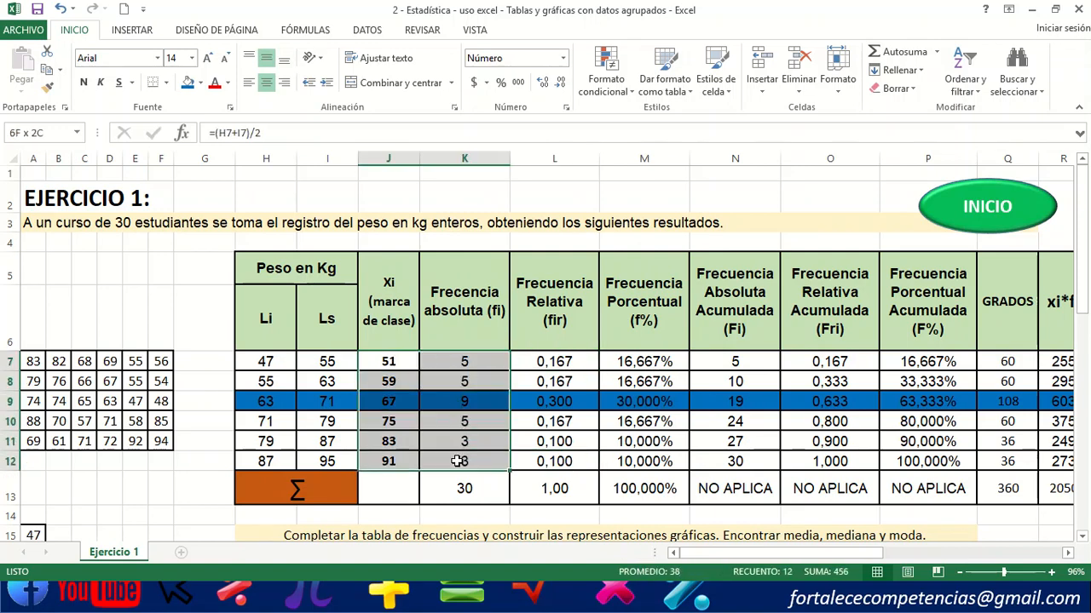
pyautogui.click(122, 36)
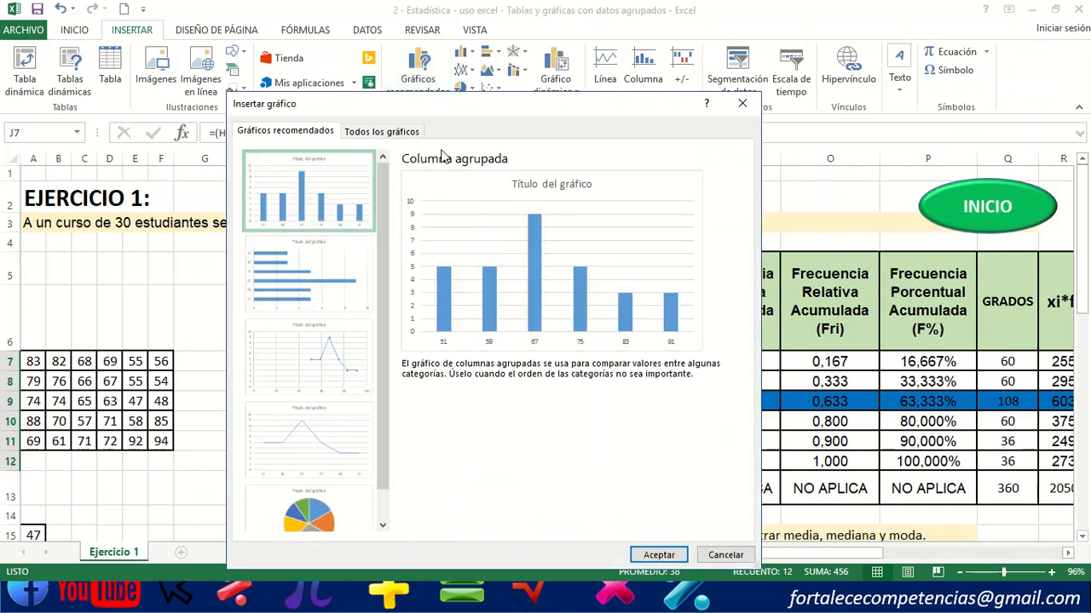
pyautogui.click(400, 135)
pyautogui.moveTo(621, 309)
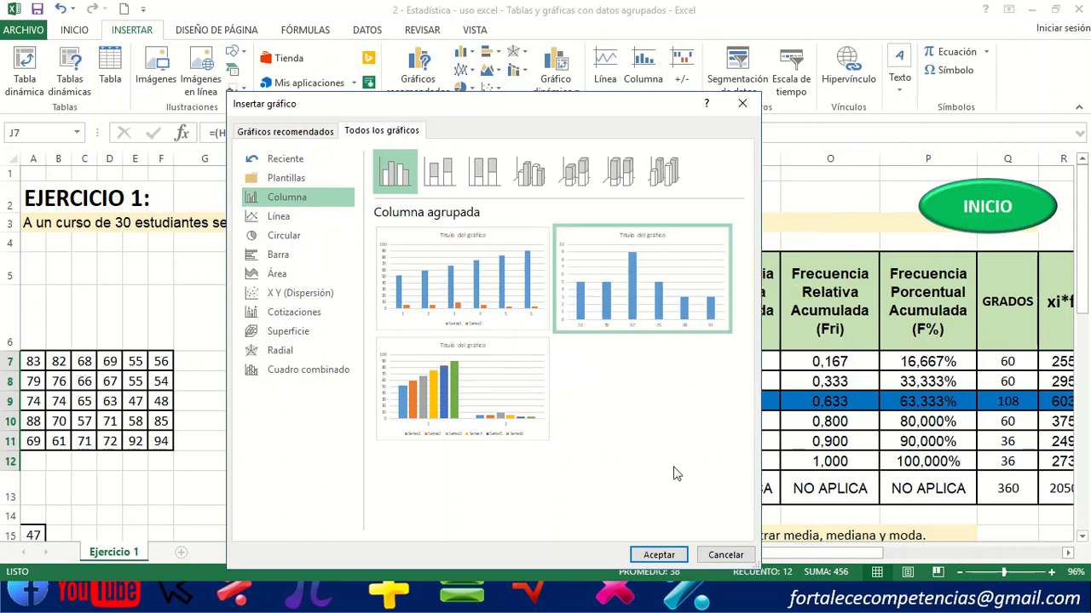
pyautogui.click(658, 555)
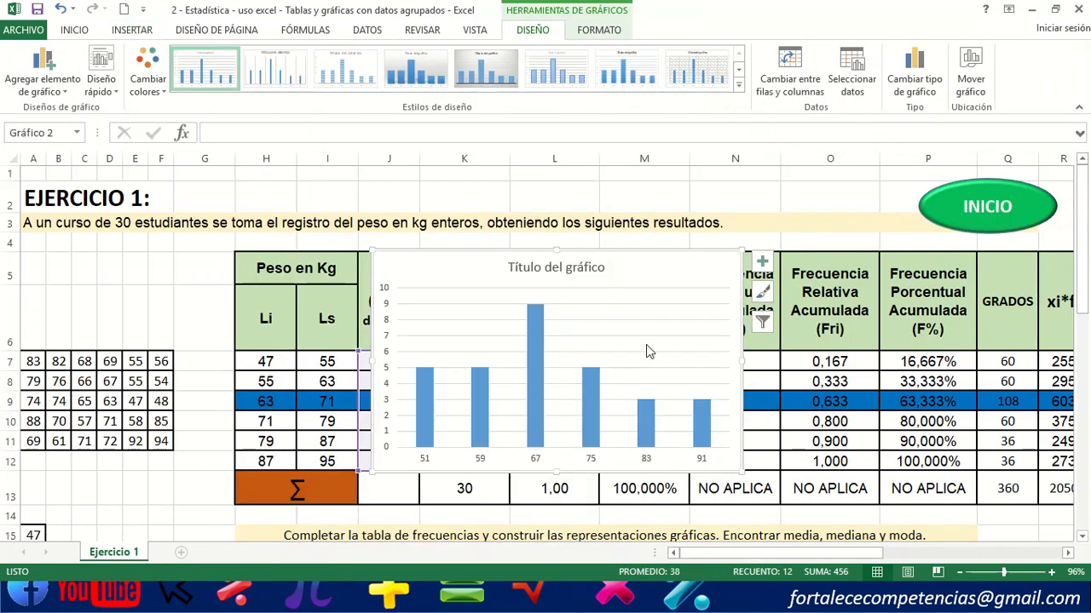
# Move the column chart to the empty area below the Media table, spanning about rows 28 to 39.
pyautogui.moveTo(674, 258); pyautogui.dragTo(488, 437)
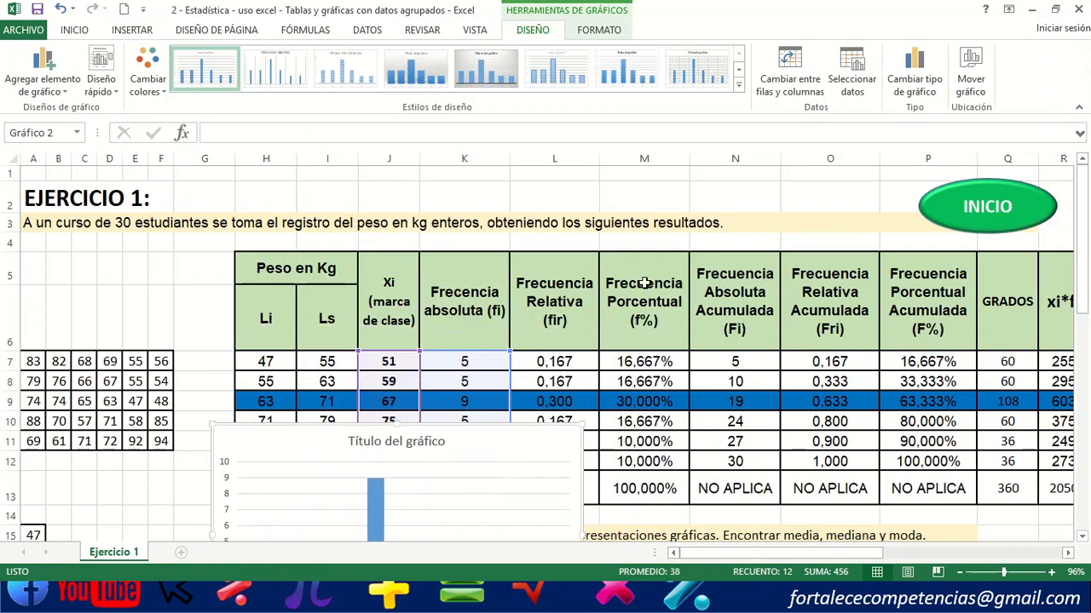
pyautogui.scroll(-3, 488, 437)
pyautogui.moveTo(523, 195); pyautogui.dragTo(467, 343)
pyautogui.scroll(-3, 638, 234)
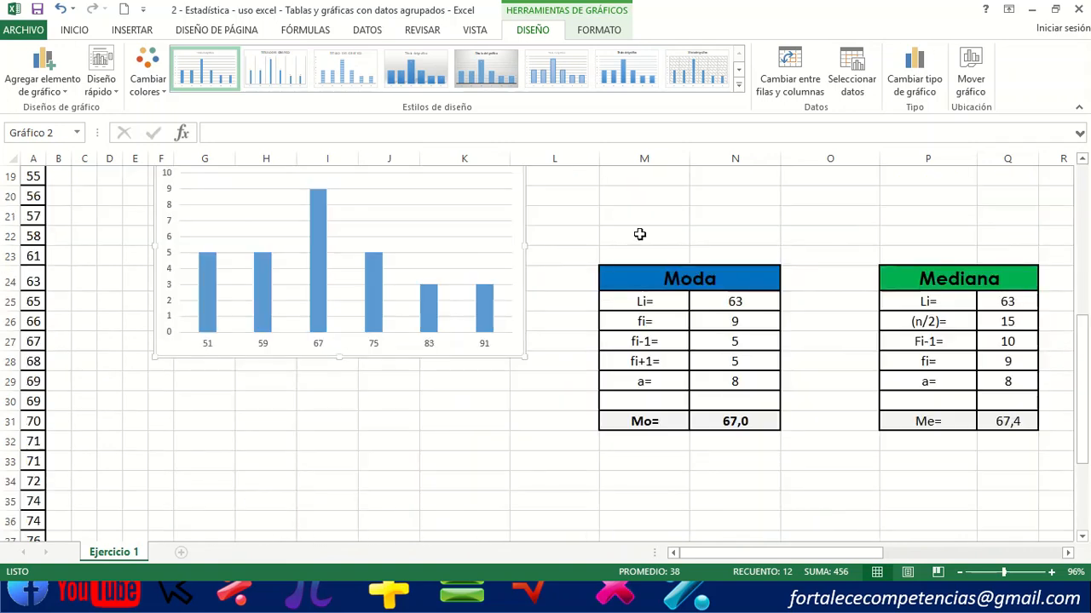
pyautogui.scroll(2, 447, 291)
pyautogui.moveTo(446, 290); pyautogui.dragTo(397, 478)
pyautogui.scroll(-2, 457, 399)
pyautogui.moveTo(427, 351); pyautogui.dragTo(480, 383)
# Add axis titles and data labels to the column chart.
pyautogui.click(553, 374)
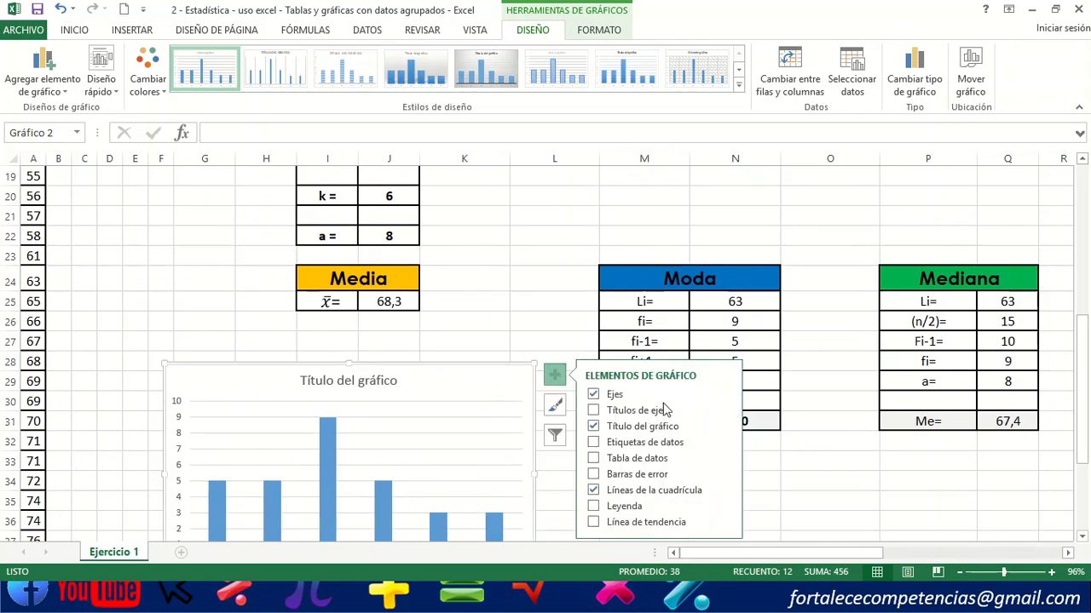
pyautogui.click(656, 410)
pyautogui.click(652, 450)
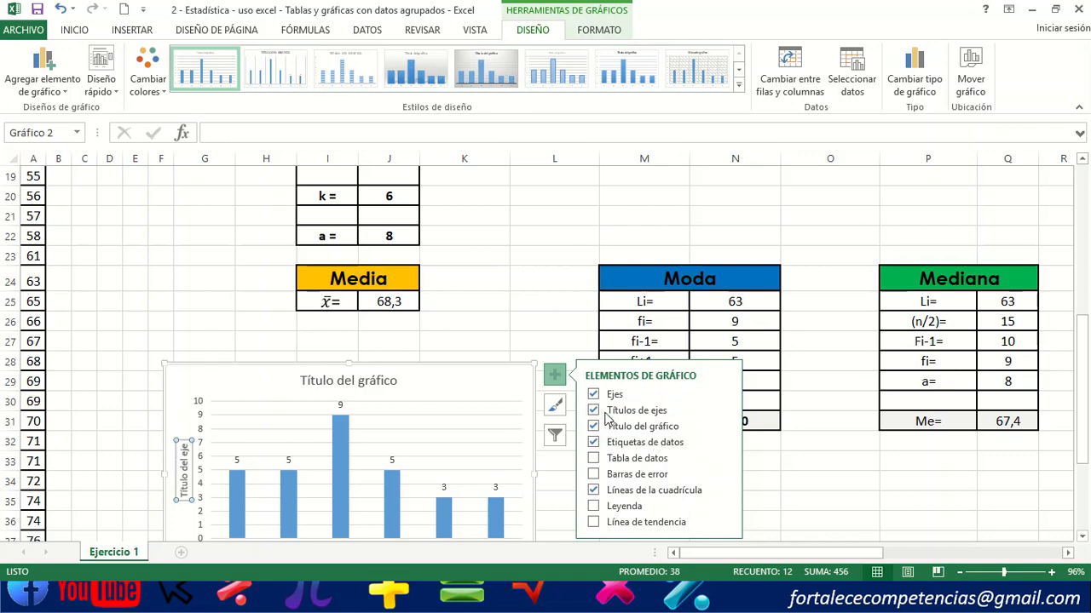
pyautogui.click(830, 480)
# Examine the column chart against the class marks and absolute frequencies in the frequency table.
pyautogui.scroll(-2, 511, 349)
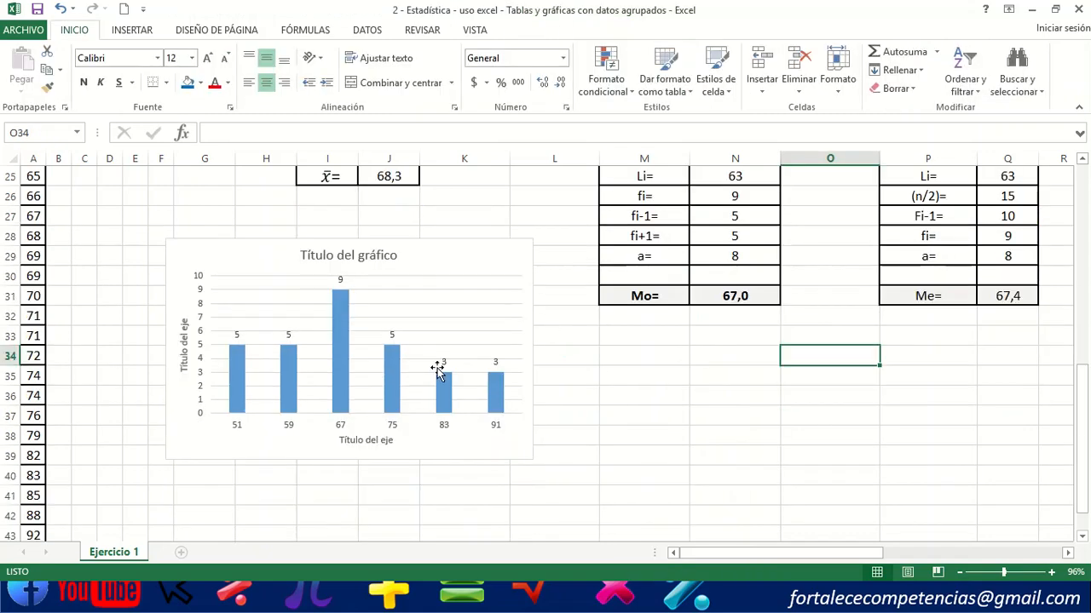
pyautogui.scroll(1, 481, 414)
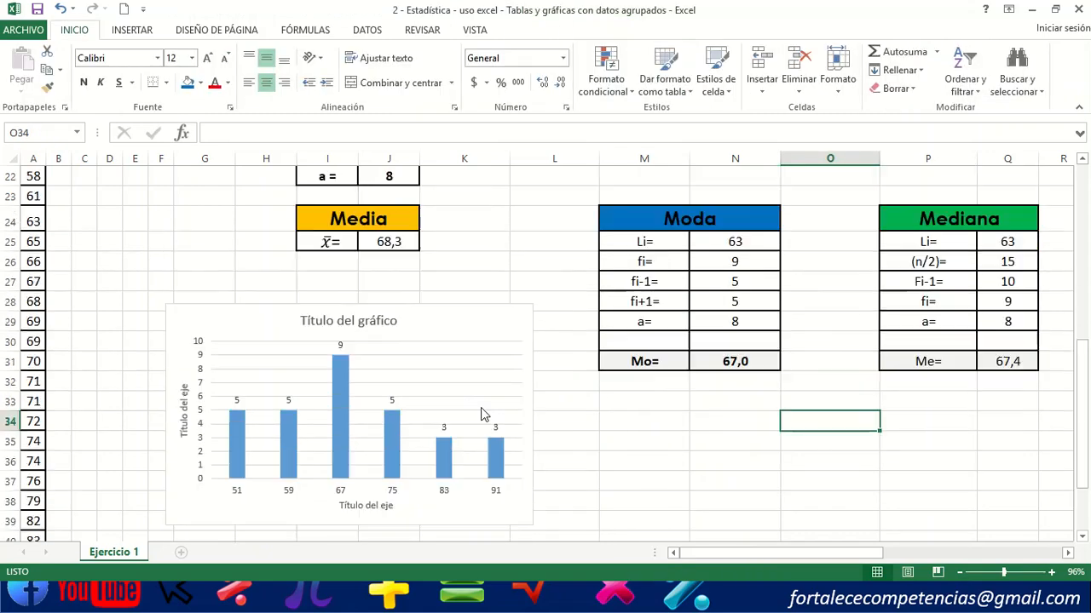
pyautogui.click(293, 515)
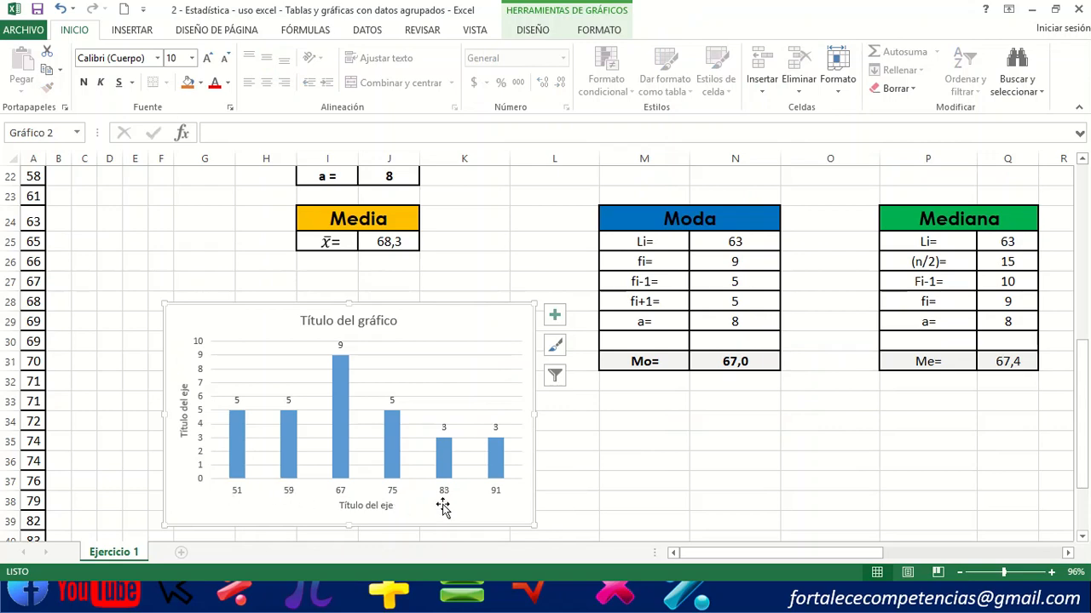
pyautogui.scroll(4, 389, 507)
pyautogui.scroll(3, 387, 507)
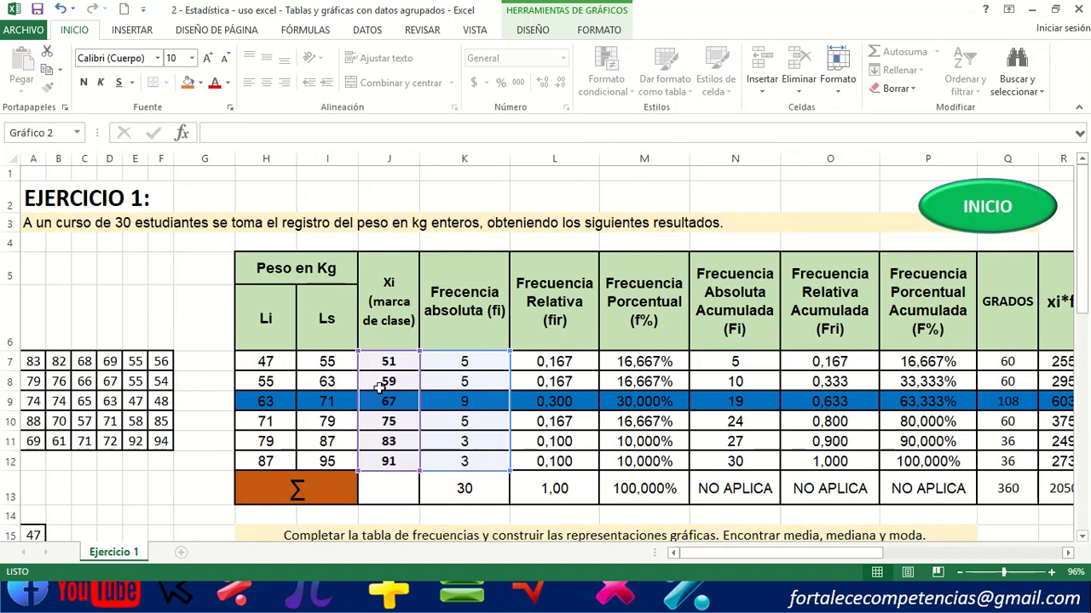
pyautogui.scroll(-7, 422, 407)
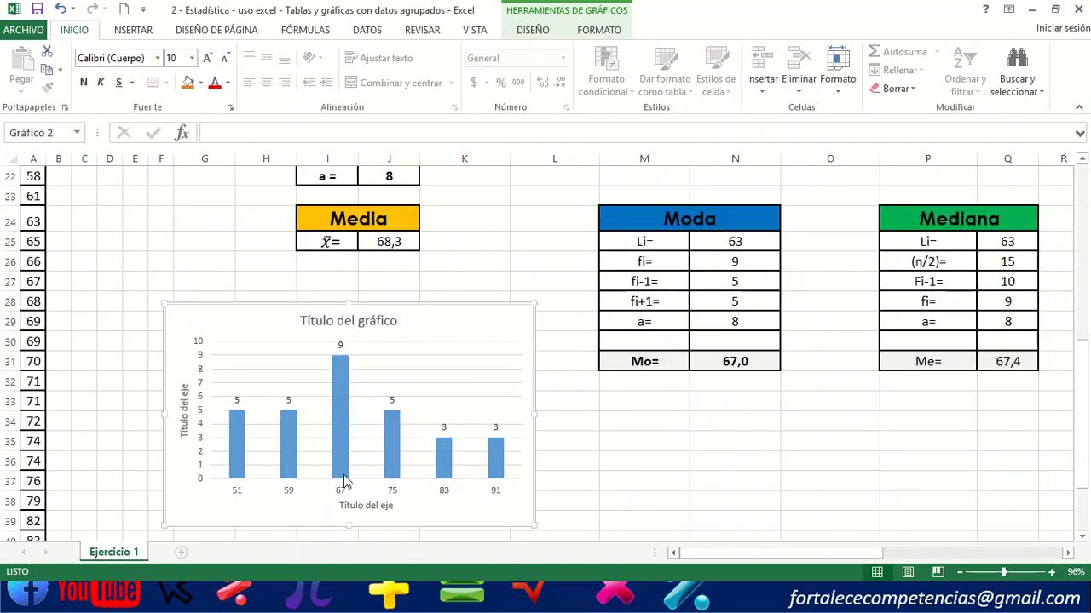
pyautogui.scroll(7, 341, 487)
pyautogui.moveTo(739, 555); pyautogui.dragTo(696, 555)
pyautogui.scroll(-3, 680, 392)
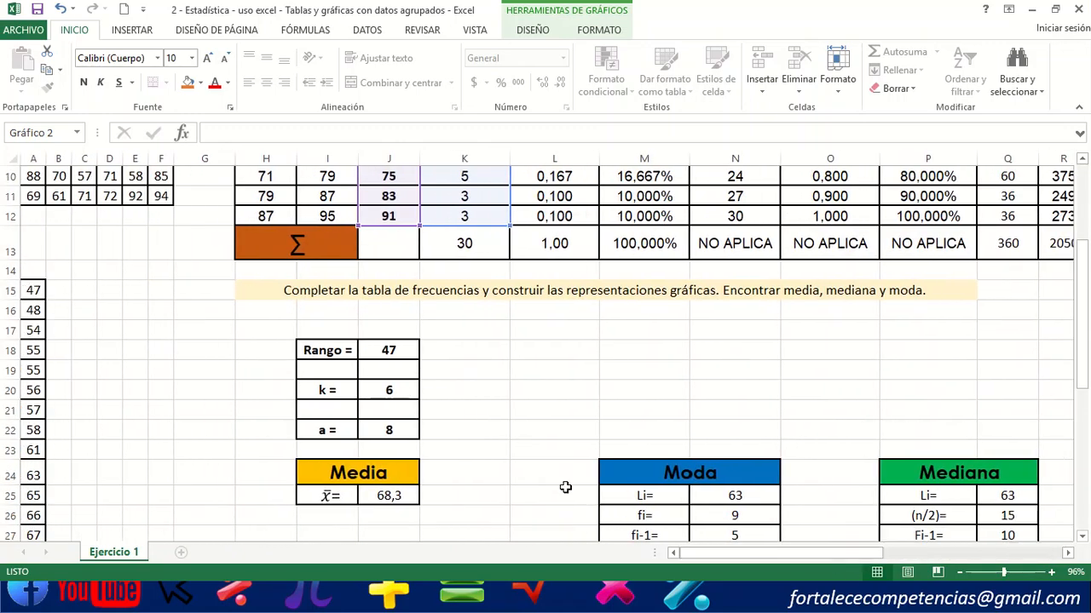
# Change the column chart of absolute frequencies to a Circular (pie) chart.
pyautogui.scroll(2, 565, 486)
pyautogui.click(133, 30)
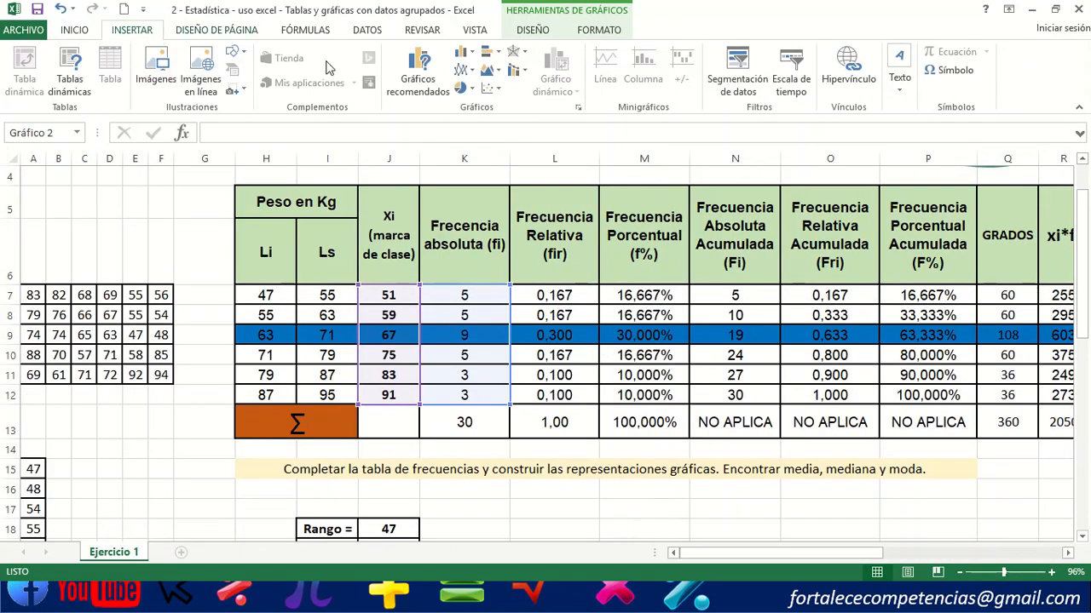
pyautogui.click(417, 68)
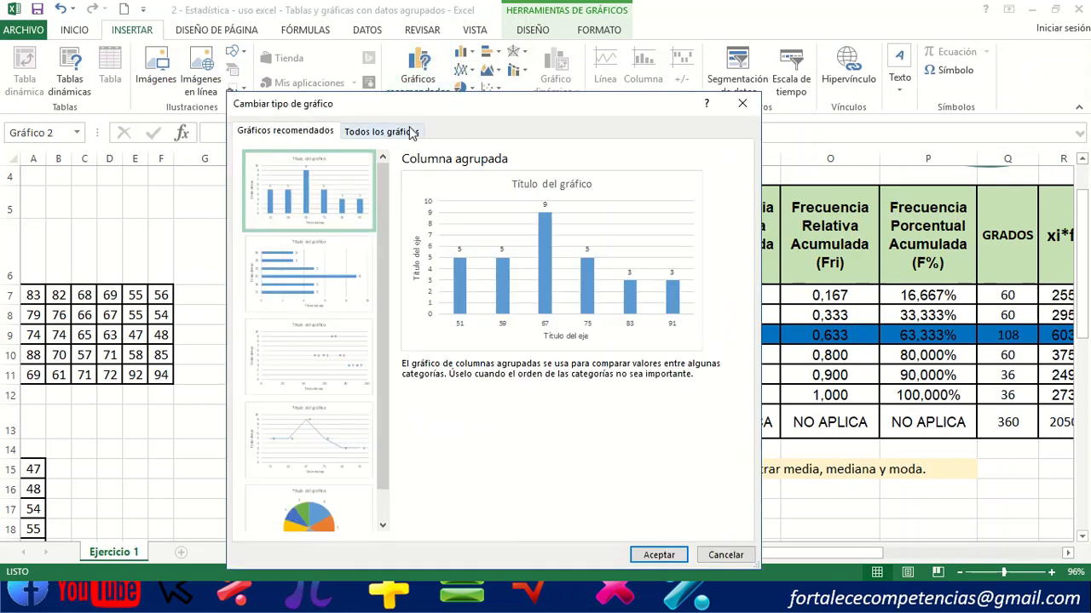
pyautogui.click(410, 132)
pyautogui.click(309, 237)
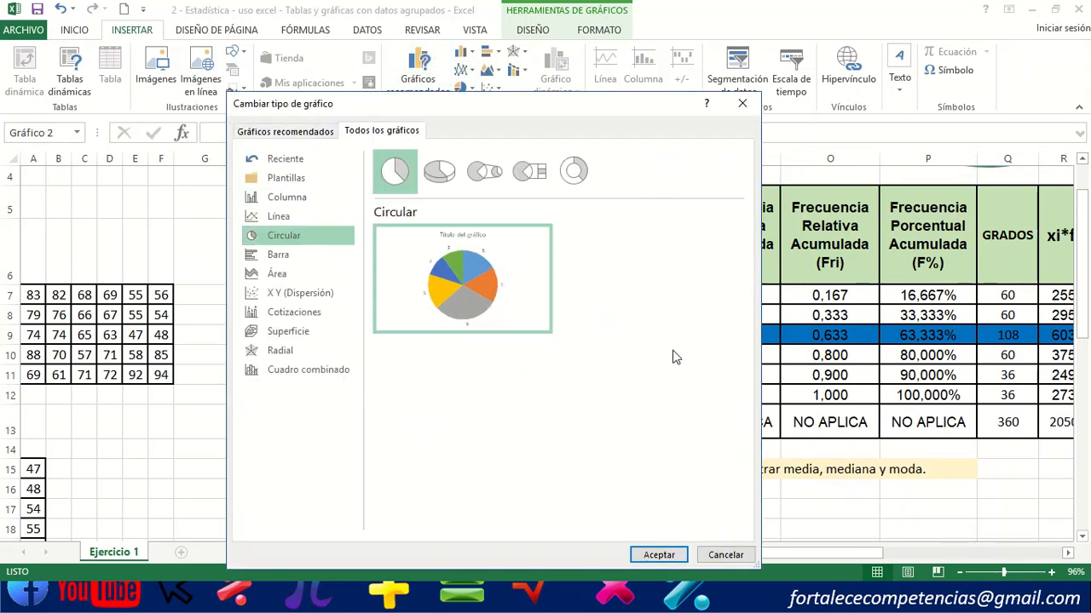
pyautogui.click(658, 555)
pyautogui.scroll(-7, 639, 421)
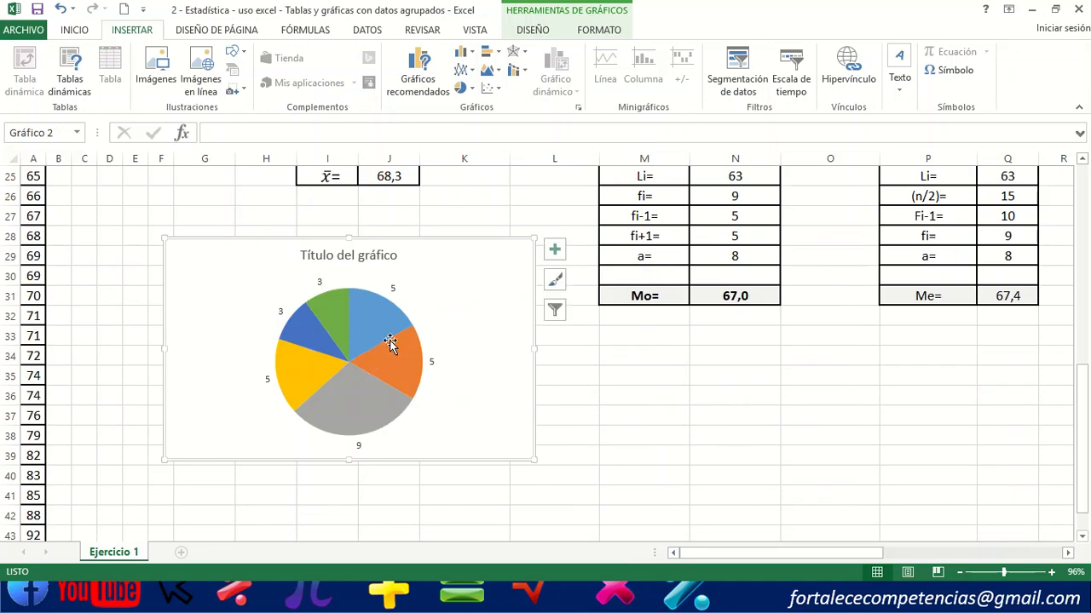
# Add a legend of the class marks to the pie chart, keeping its title and data labels.
pyautogui.click(554, 249)
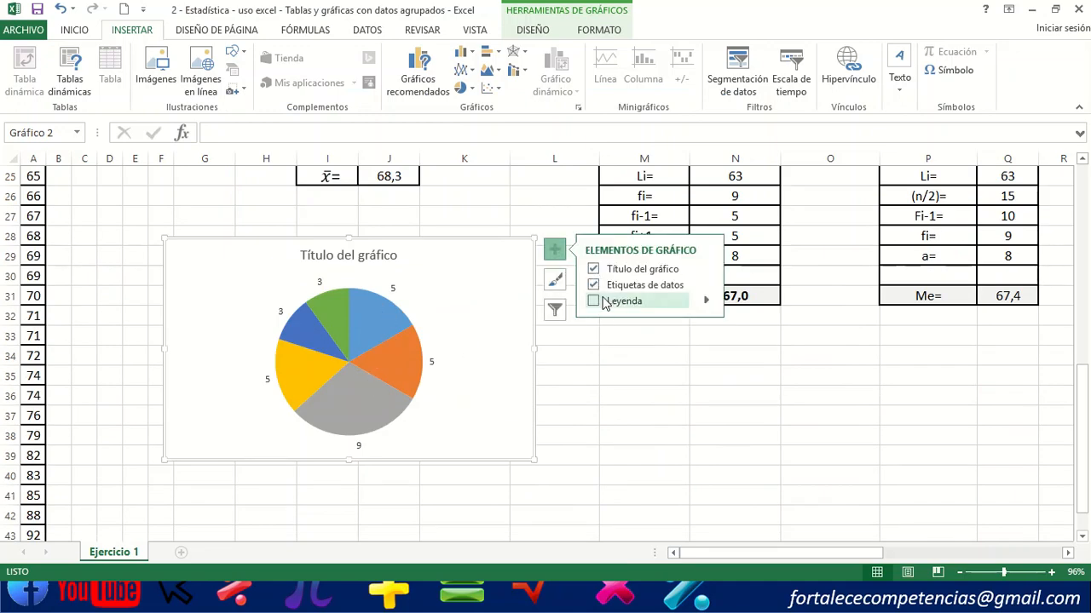
pyautogui.click(594, 300)
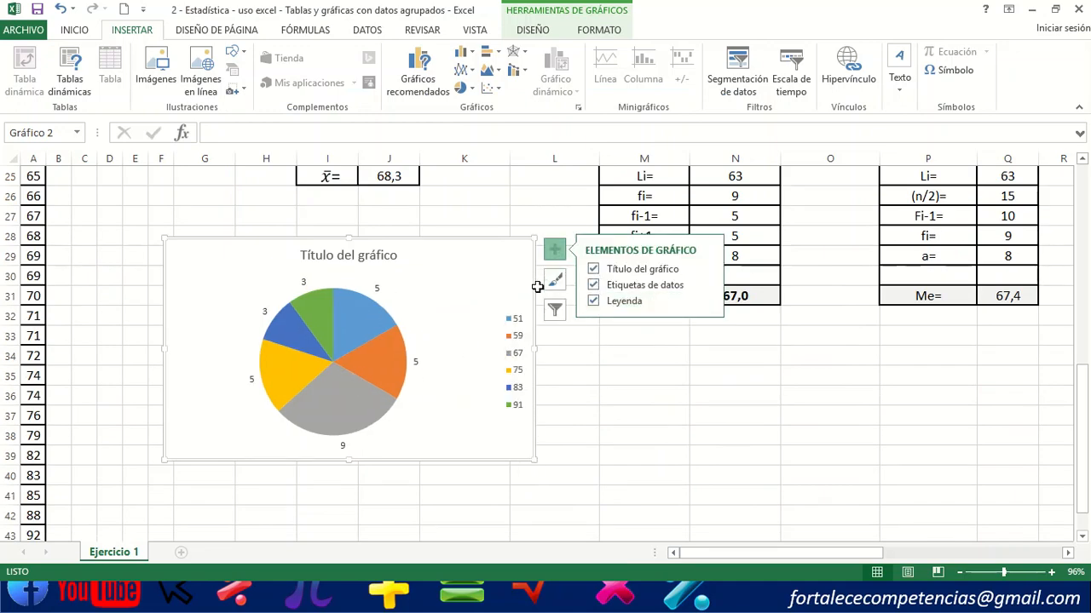
pyautogui.click(698, 489)
pyautogui.click(406, 275)
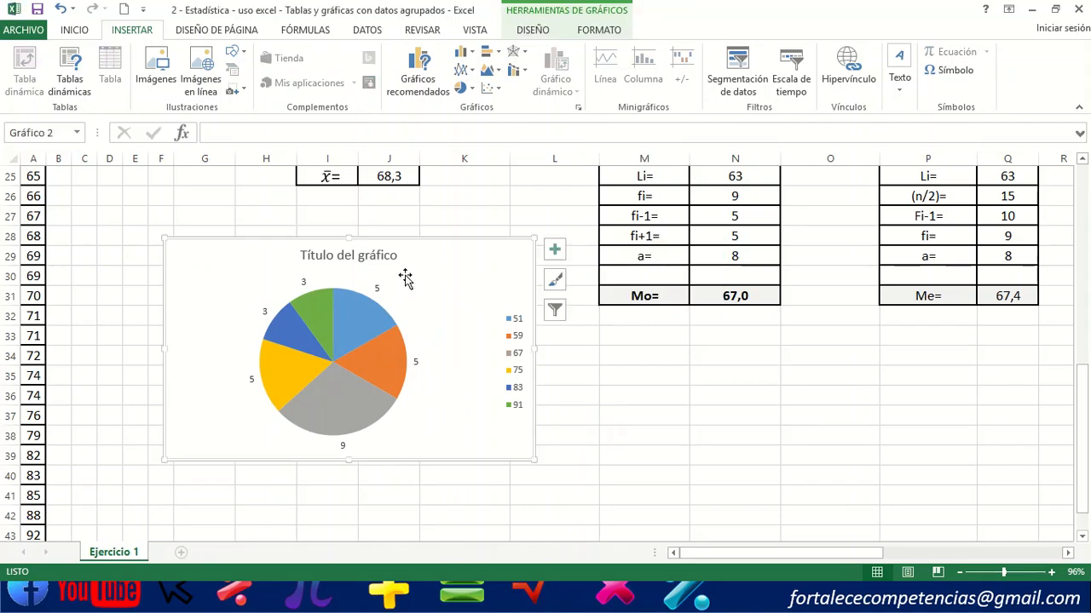
pyautogui.scroll(3, 563, 457)
pyautogui.scroll(5, 562, 458)
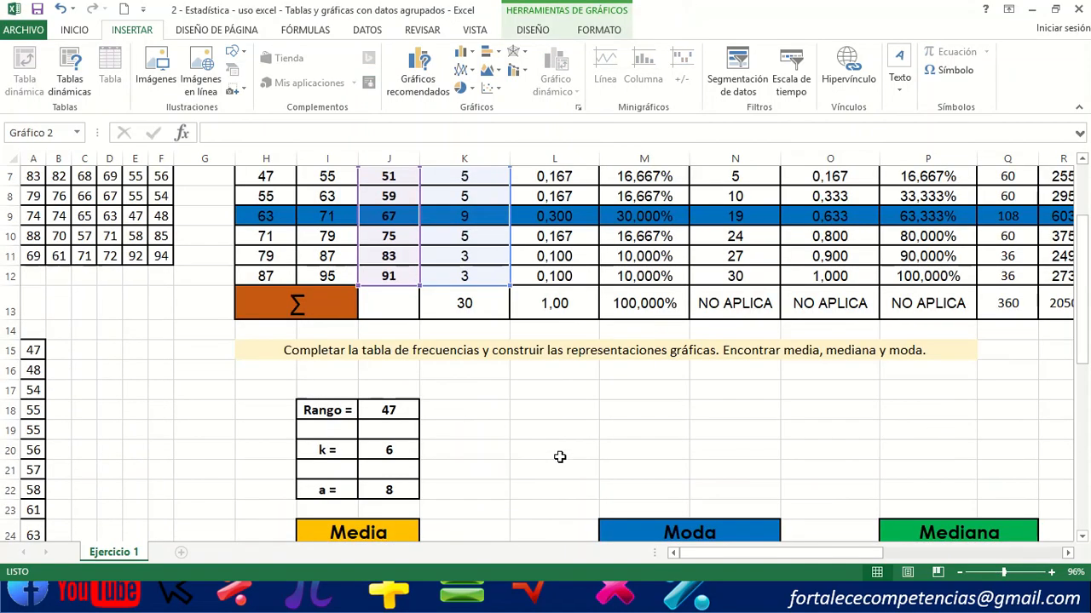